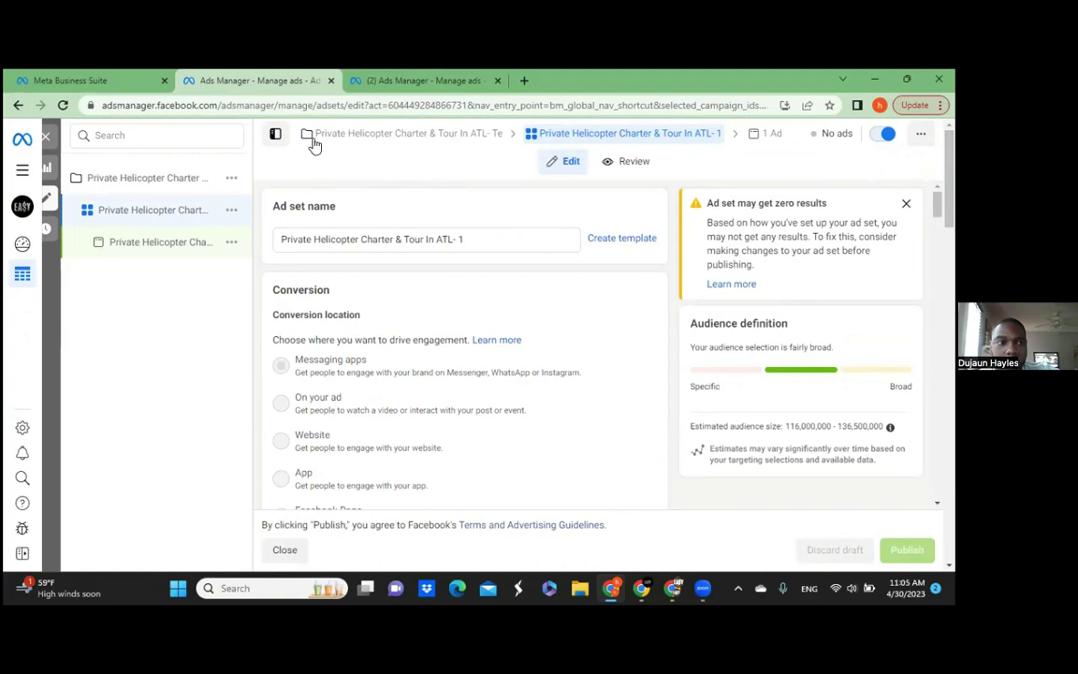
- Go back to the campaign-level settings of the helicopter charter copy, review them down to the campaign budget, and return to its ad set
left_click(17, 103)
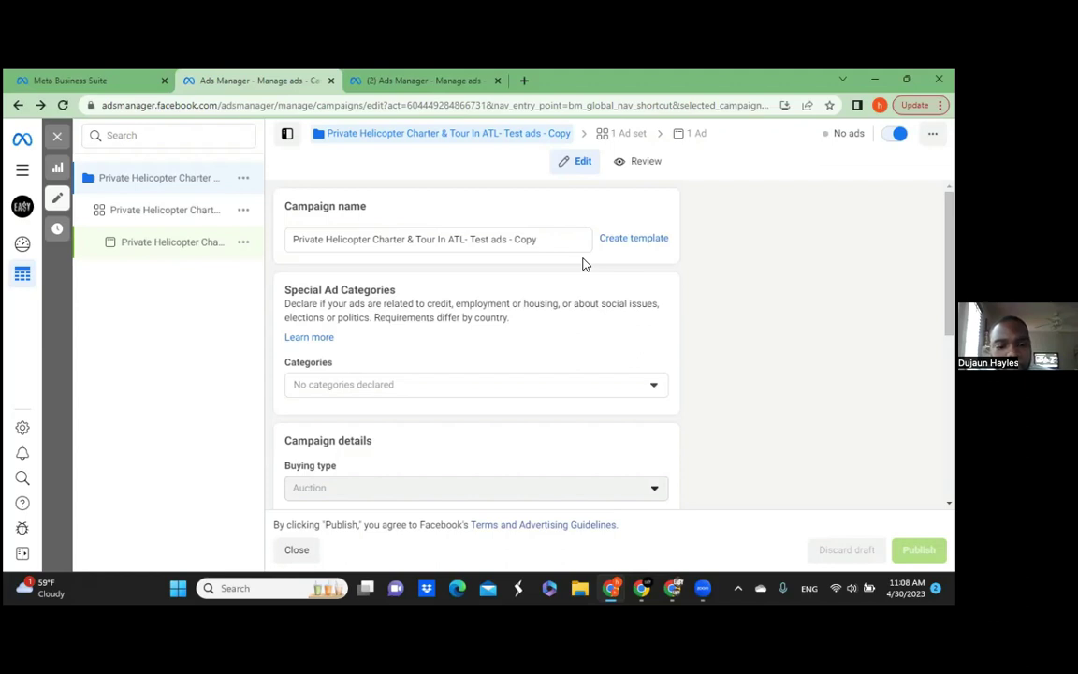
key("XF86MonBrightnessDown")
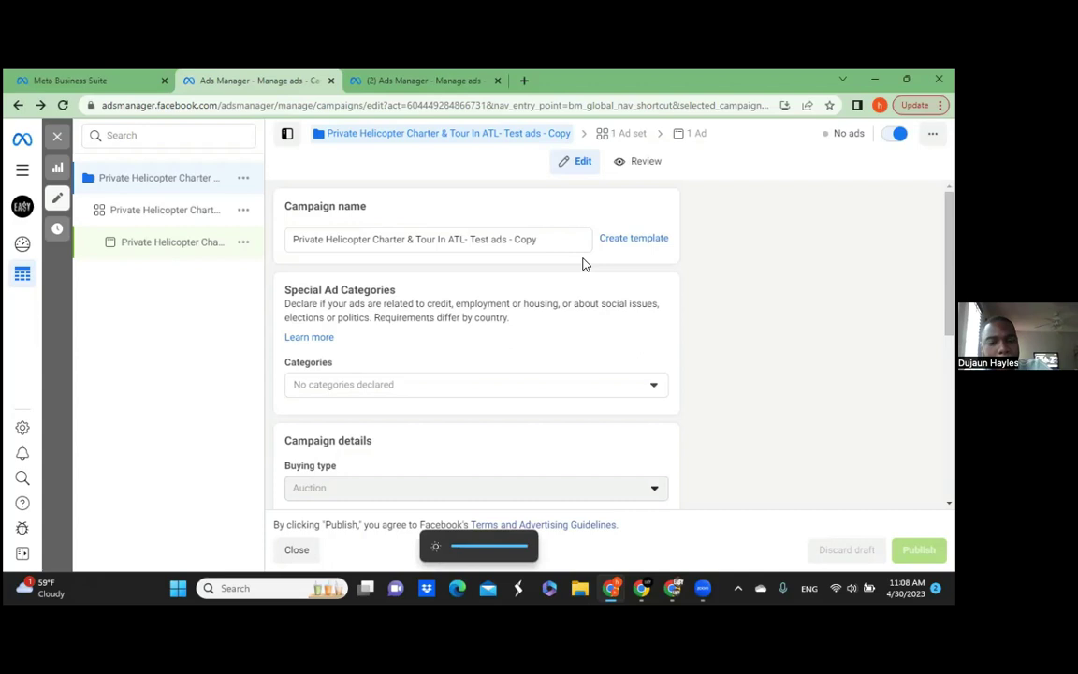
key("XF86AudioLowerVolume")
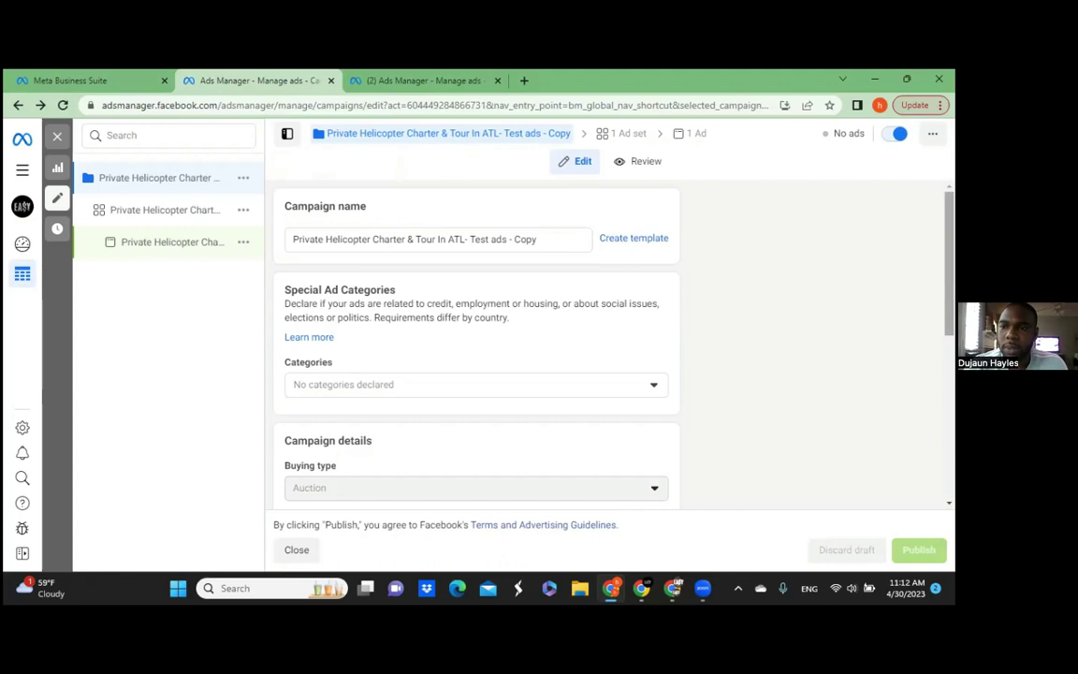
scroll(475, 346, "down", 4)
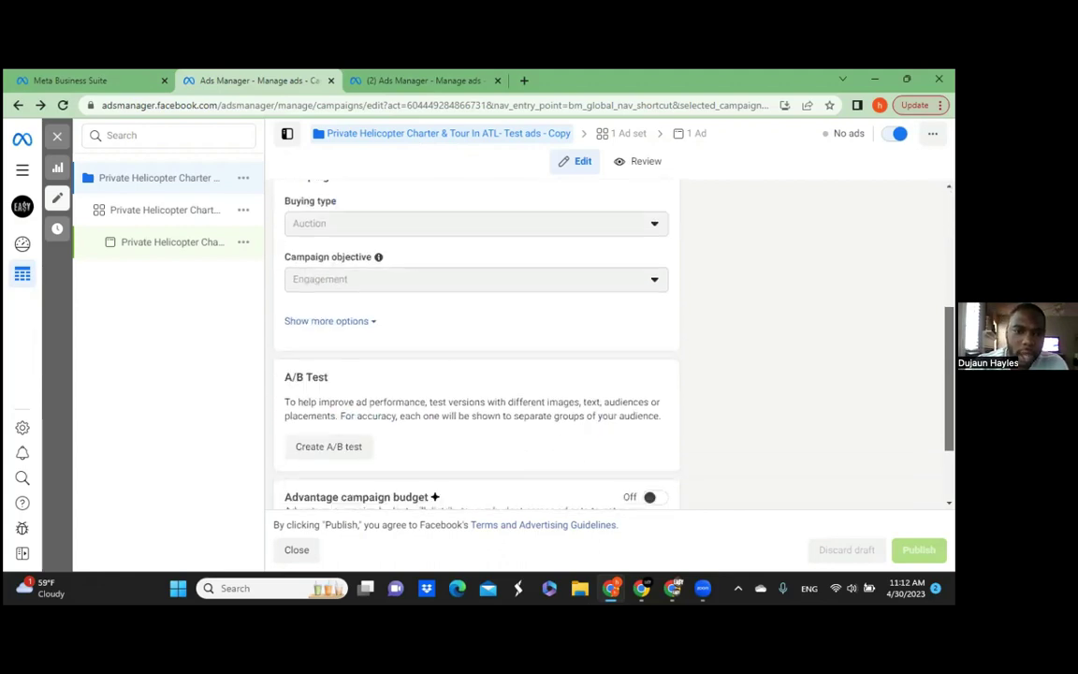
scroll(475, 346, "down", 2)
scroll(475, 346, "up", 5)
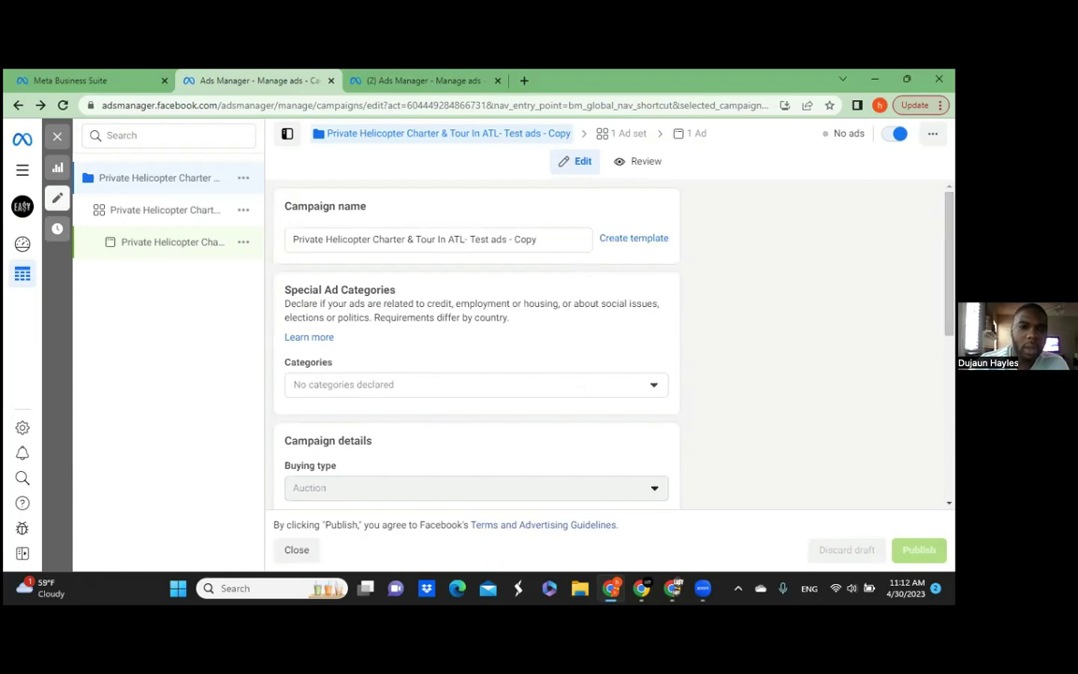
left_click(623, 136)
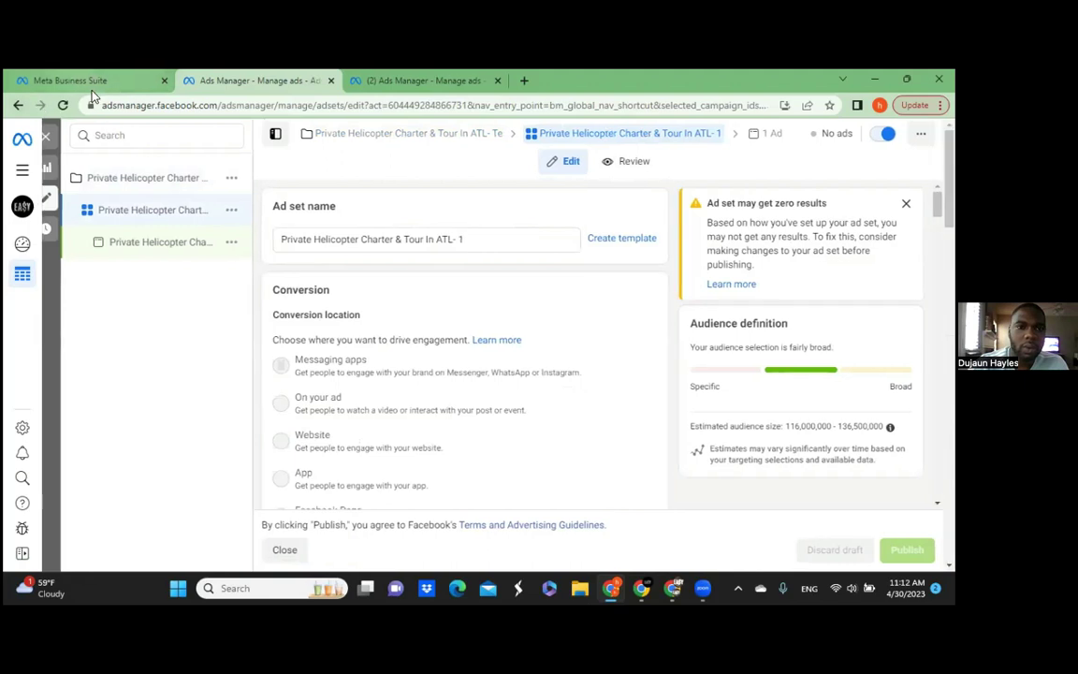
- Open the campaigns table in the other Ads Manager page and view its reach, cost per result and amount spent columns
left_click(357, 79)
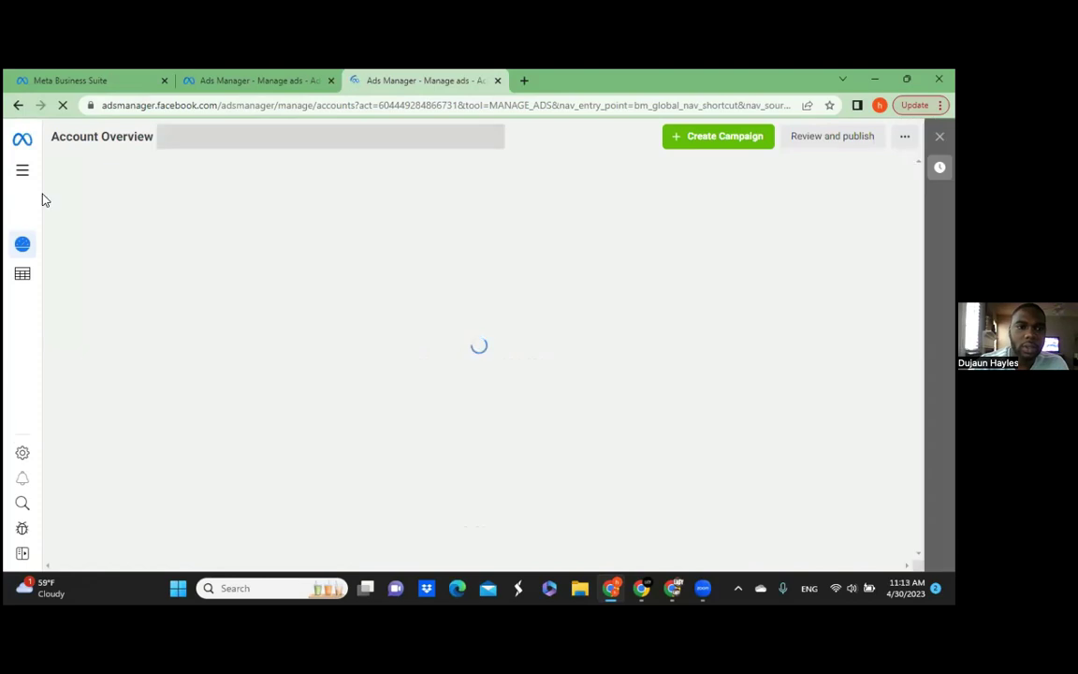
left_click(23, 277)
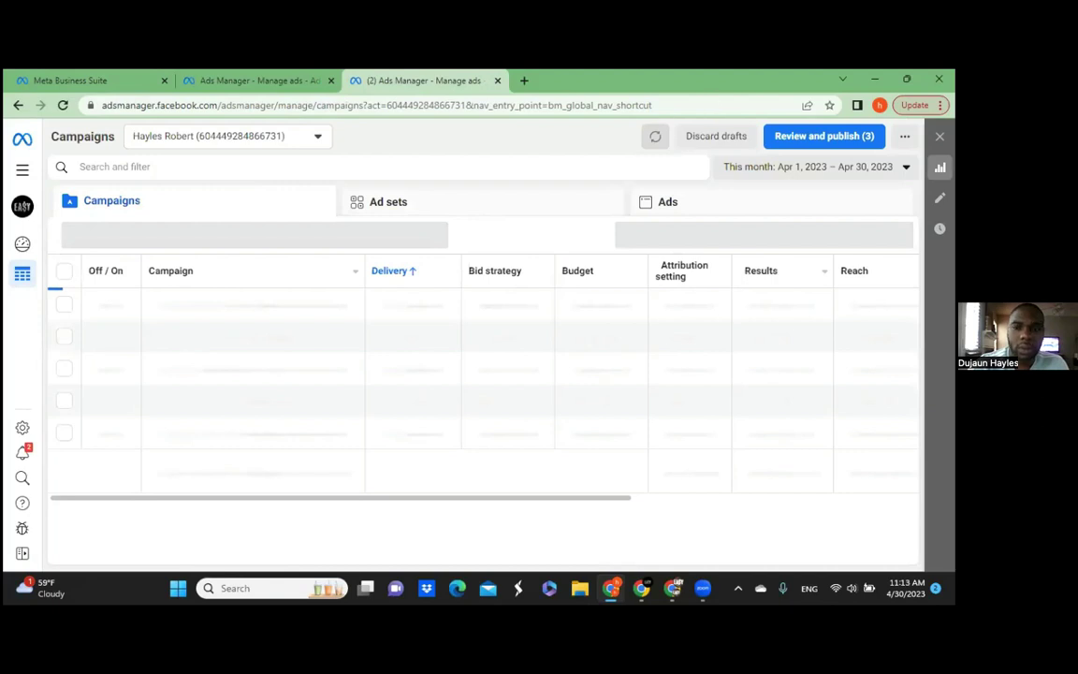
left_click_drag(345, 496, 435, 520)
scroll(435, 520, "right", 5)
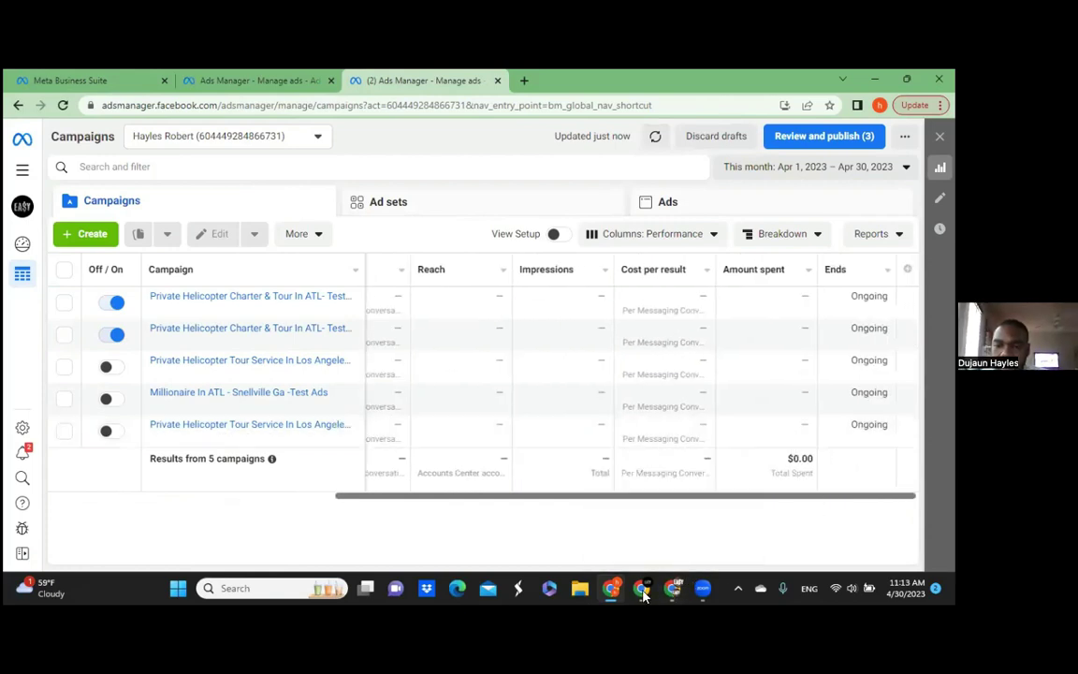
mouse_move(688, 597)
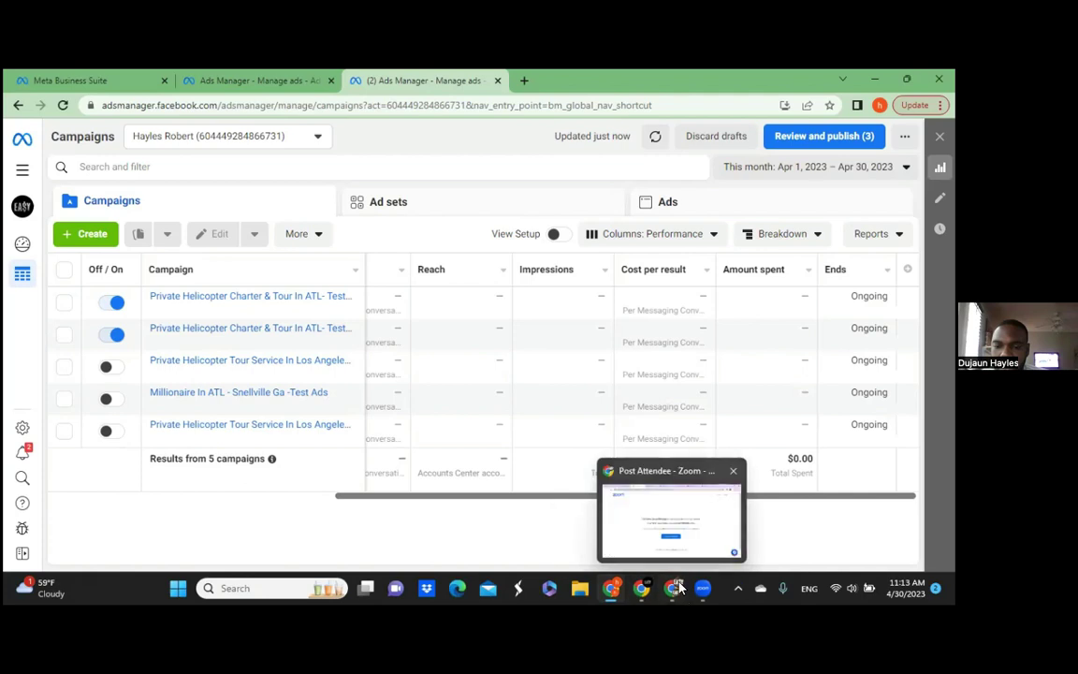
left_click(672, 590)
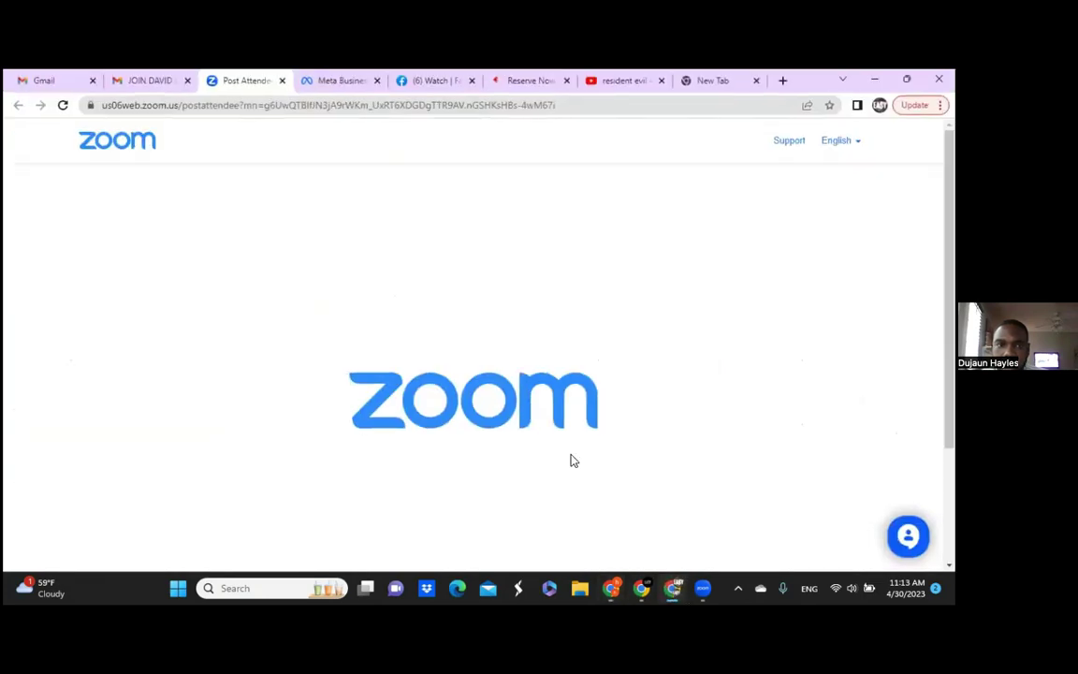
left_click(320, 73)
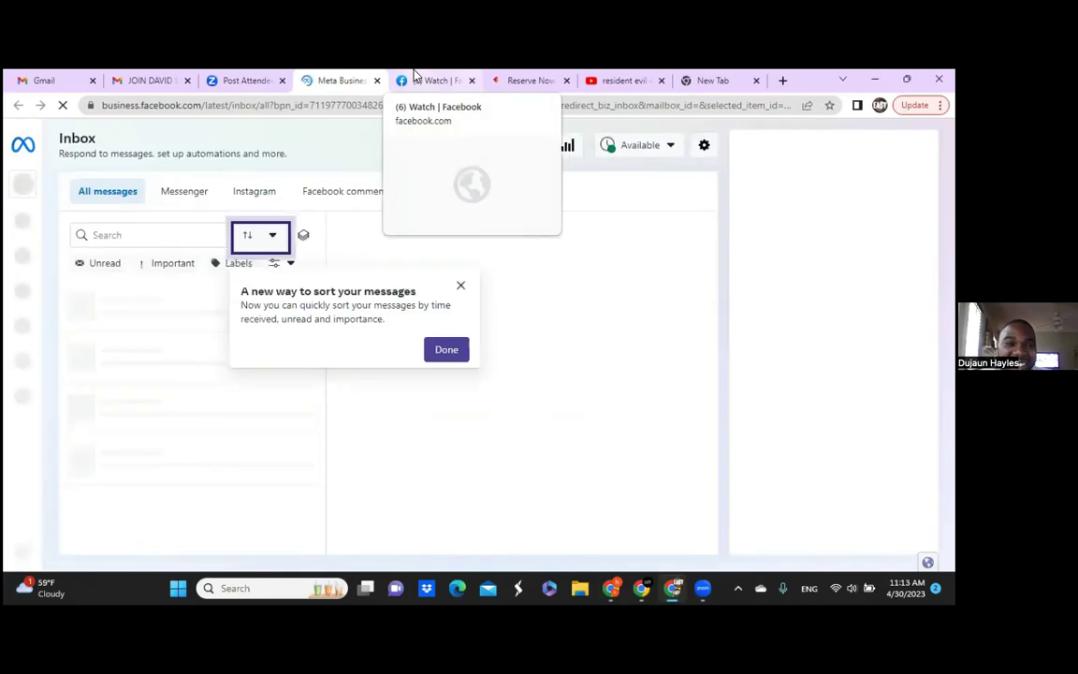
left_click(416, 75)
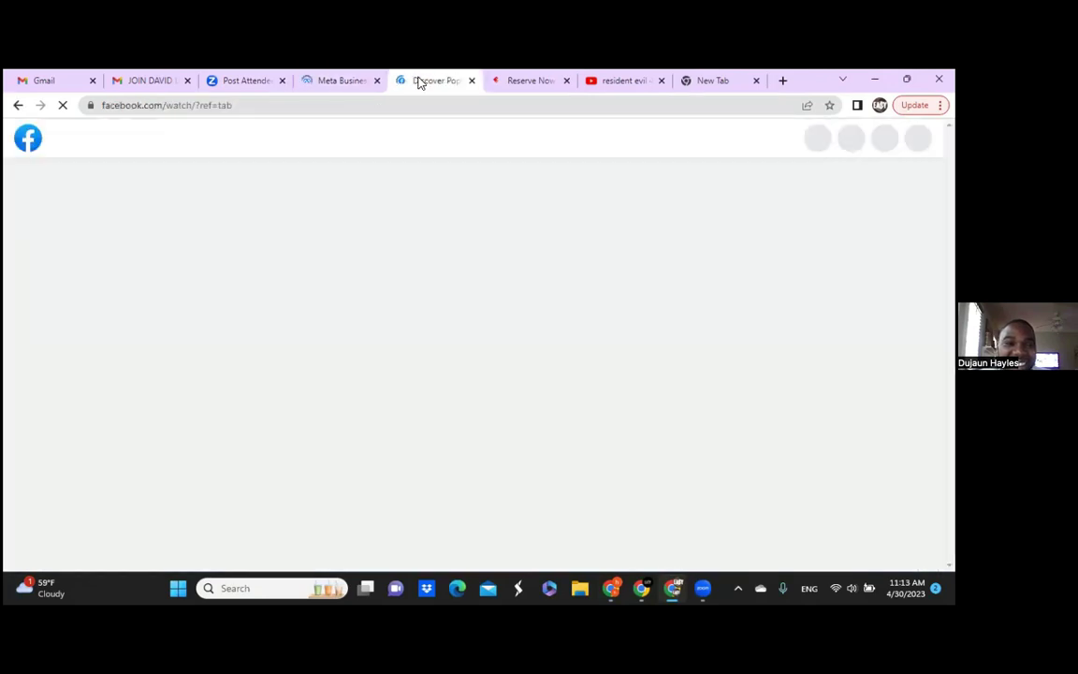
mouse_move(675, 599)
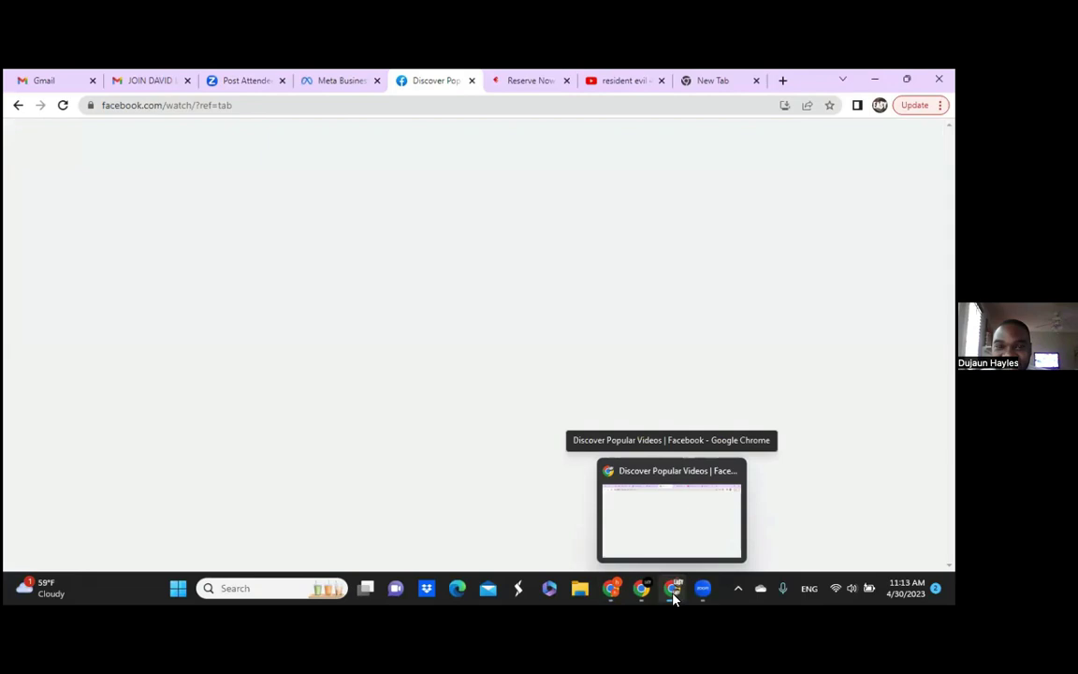
left_click(608, 588)
double_click(608, 588)
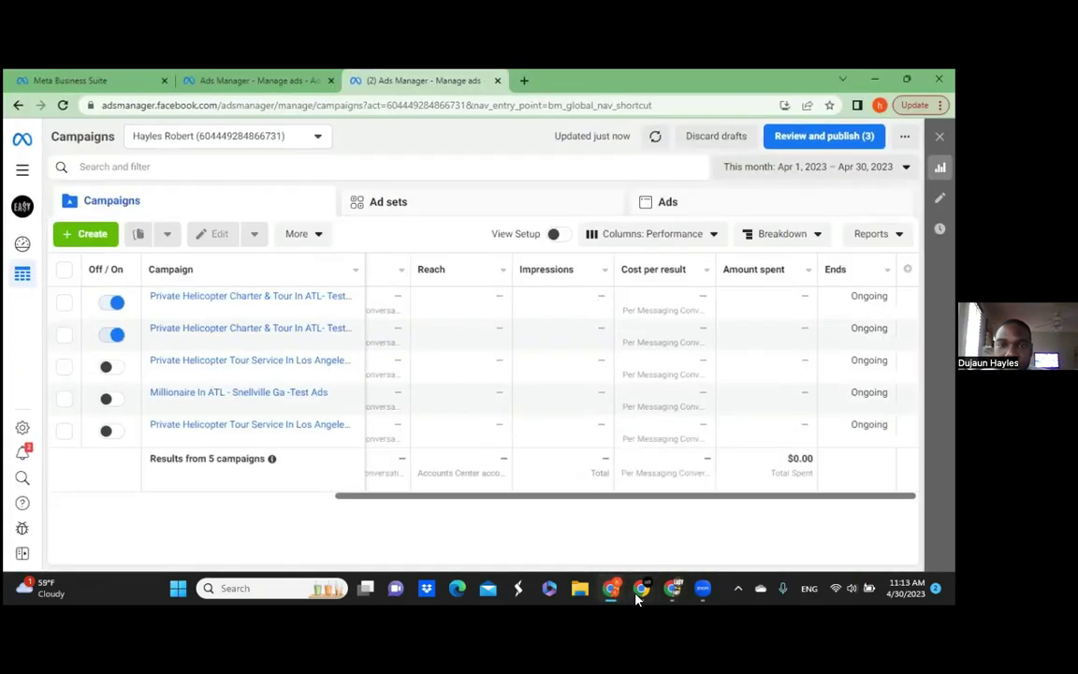
- Switch to the Chrome window showing the second ad account's billing page and open that account's campaigns table
left_click(637, 596)
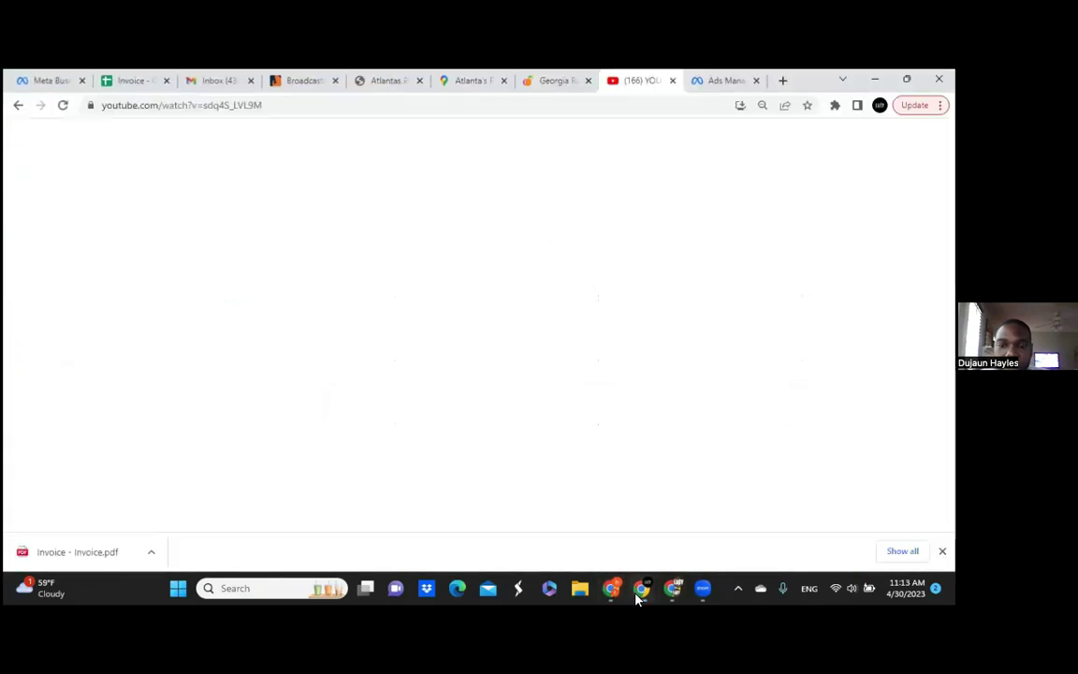
left_click(725, 74)
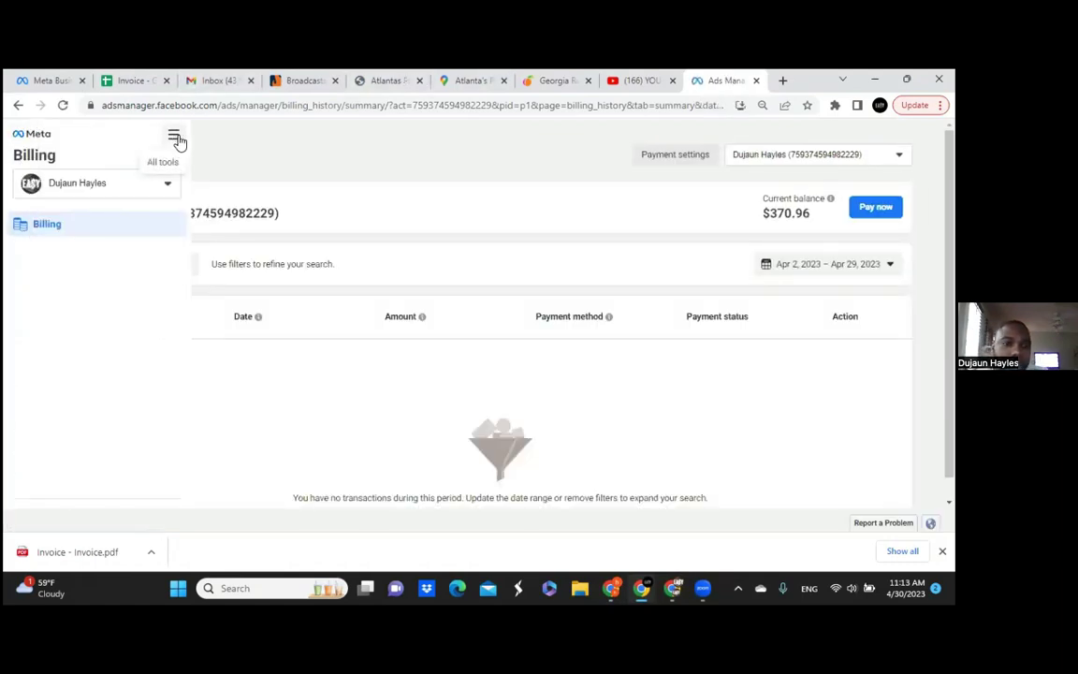
left_click(176, 141)
left_click(226, 193)
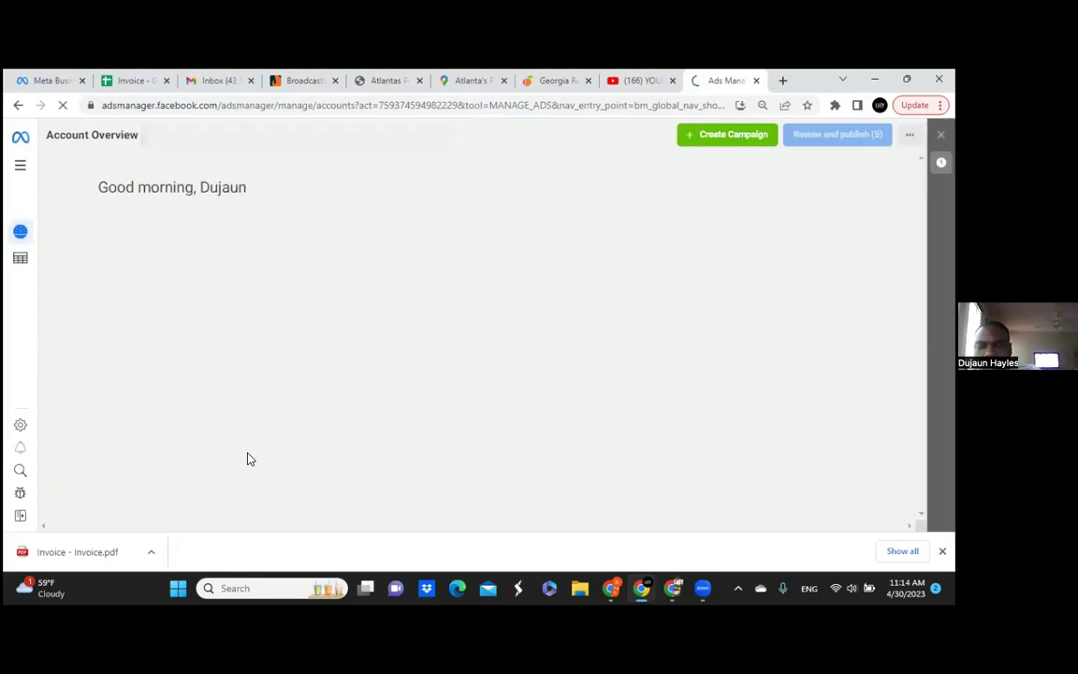
left_click(23, 260)
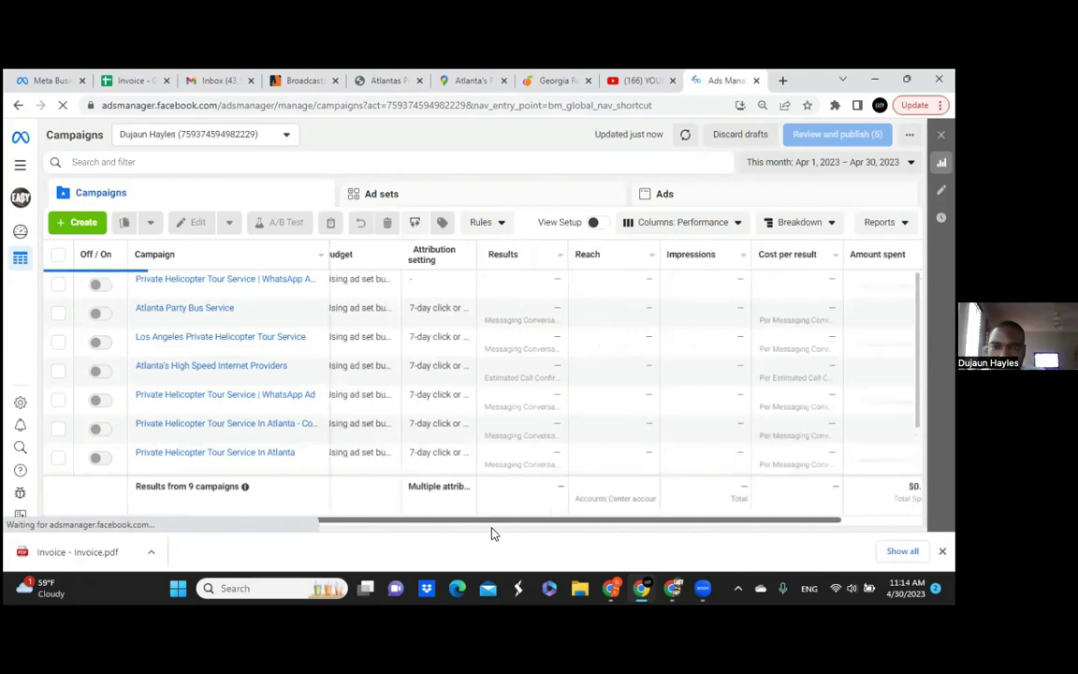
- Examine the second account's campaigns across the delivery, budget, results and amount spent columns
left_click_drag(479, 522, 643, 514)
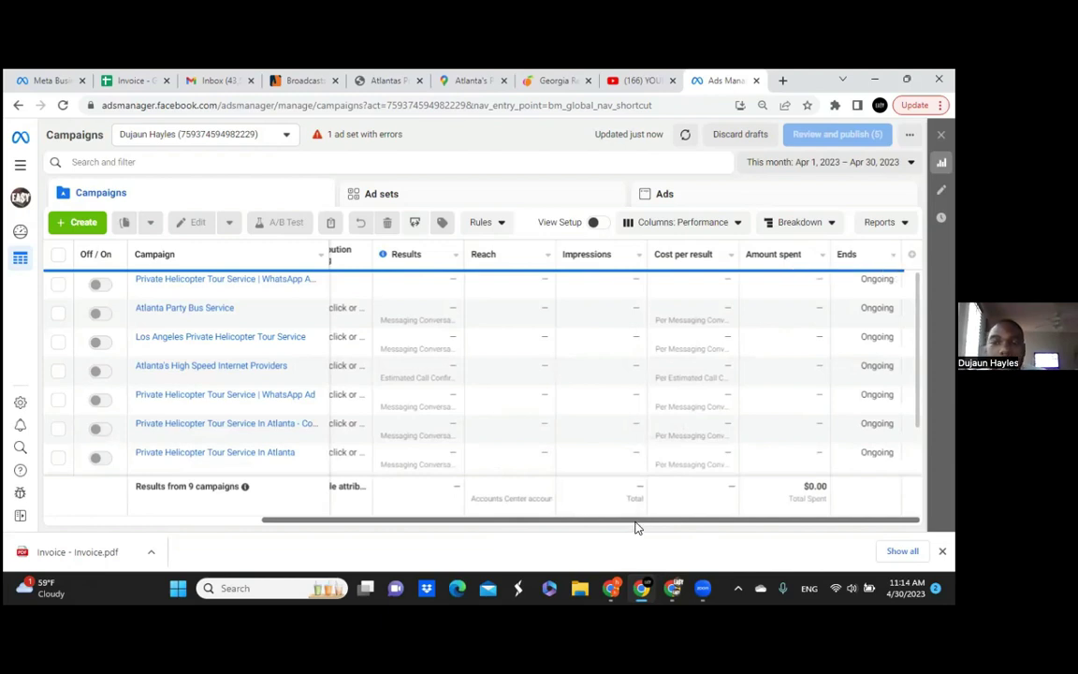
scroll(636, 528, "left", 1)
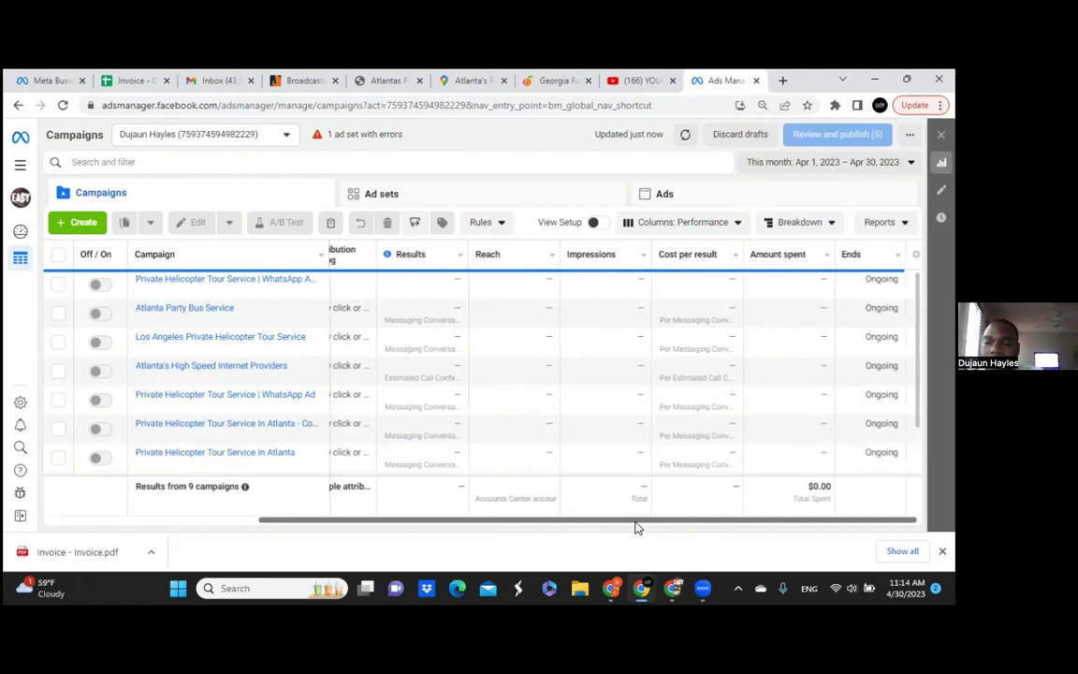
scroll(635, 528, "left", 3)
scroll(448, 518, "left", 2)
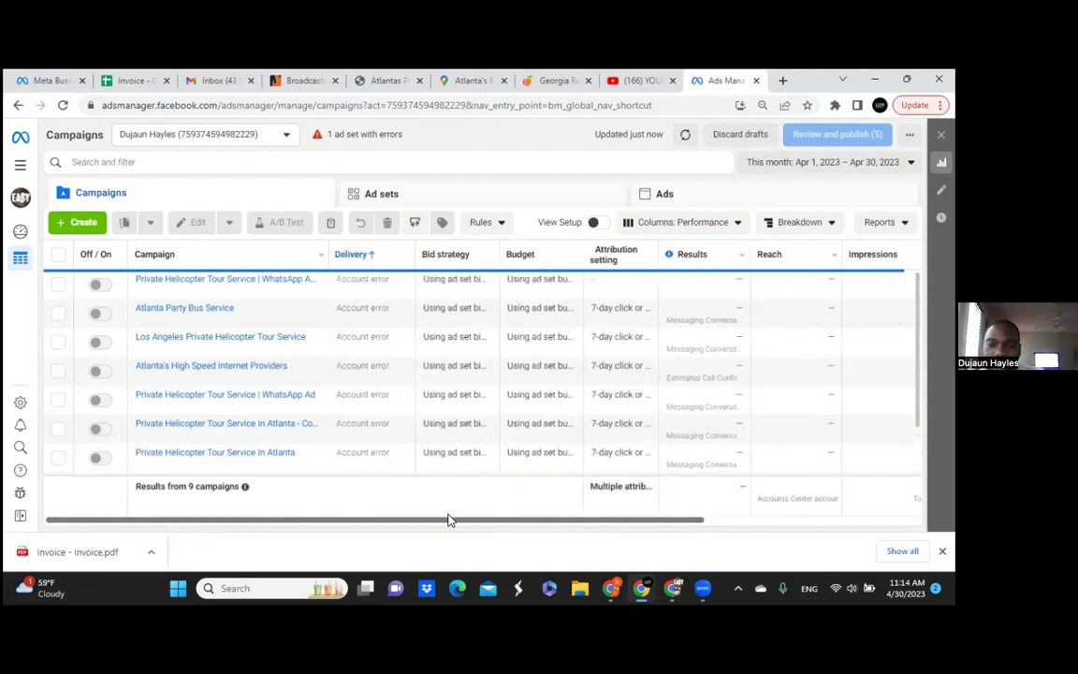
scroll(580, 510, "right", 5)
scroll(580, 511, "left", 5)
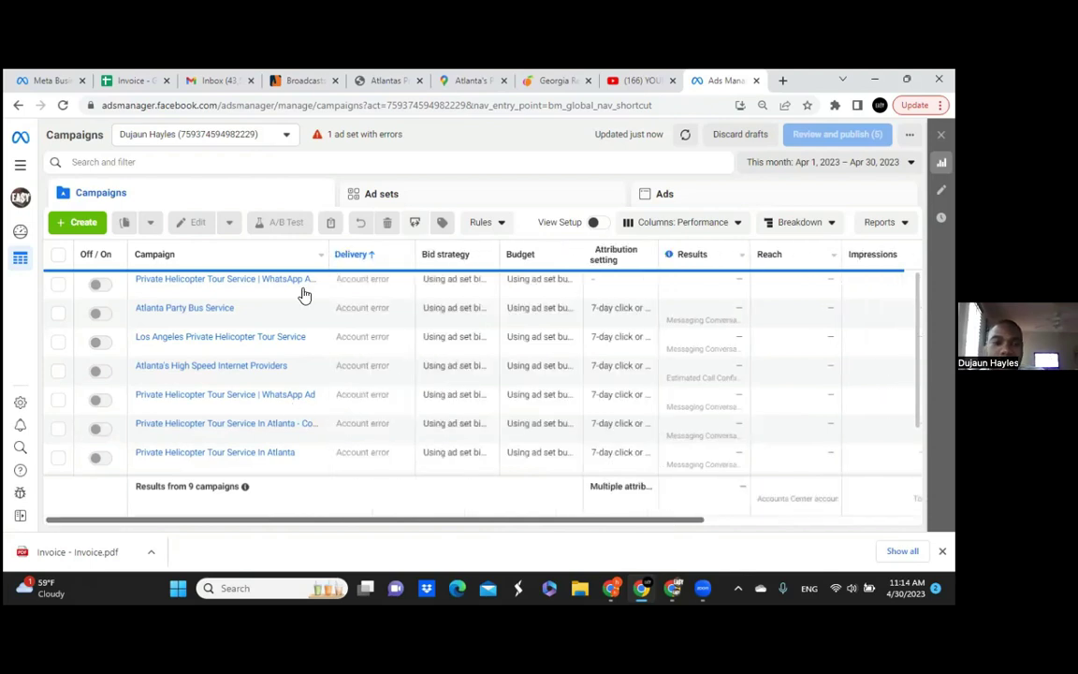
scroll(253, 500, "right", 3)
scroll(229, 533, "left", 3)
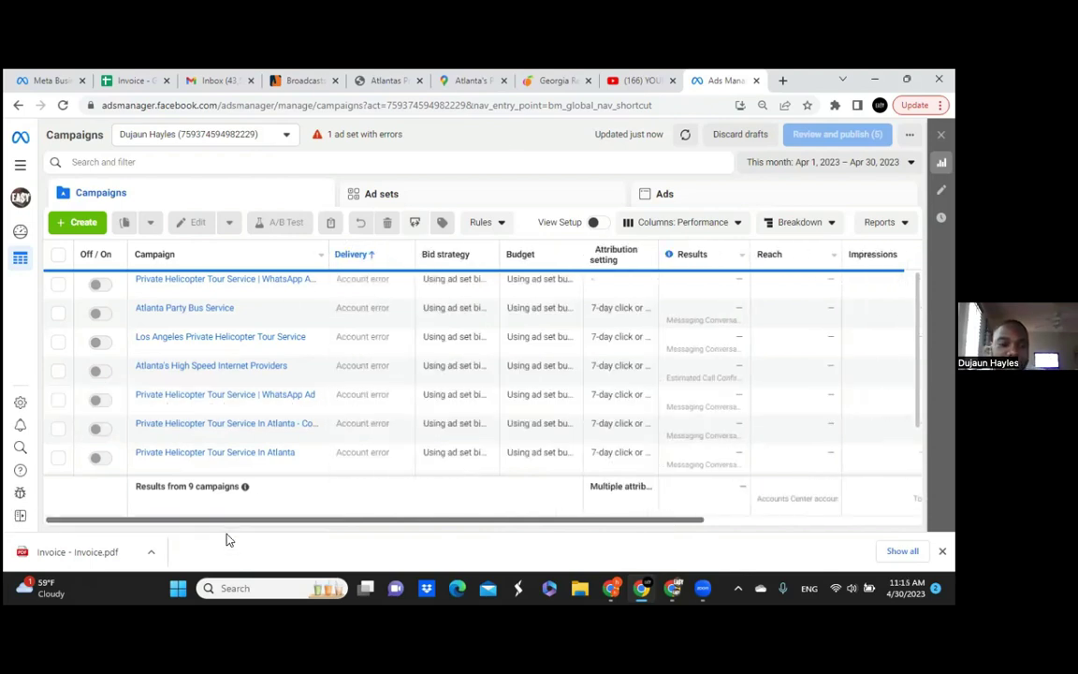
scroll(216, 525, "right", 1)
scroll(215, 526, "left", 1)
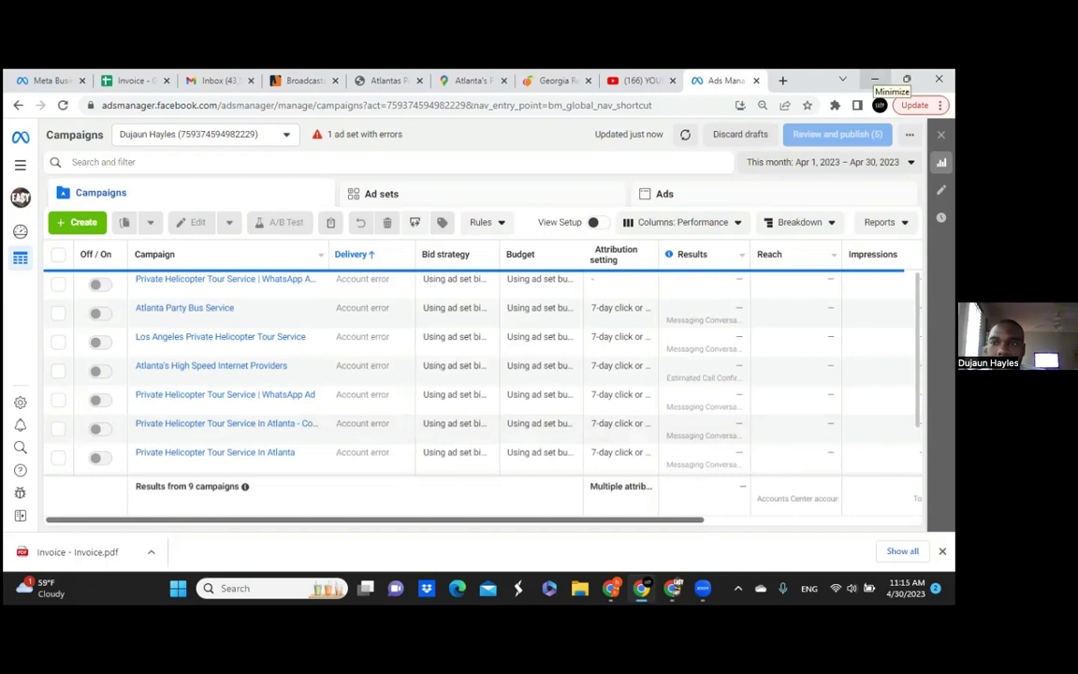
- Return to the first ad account's campaigns table and show its delivery, bid strategy and budget columns
left_click(875, 80)
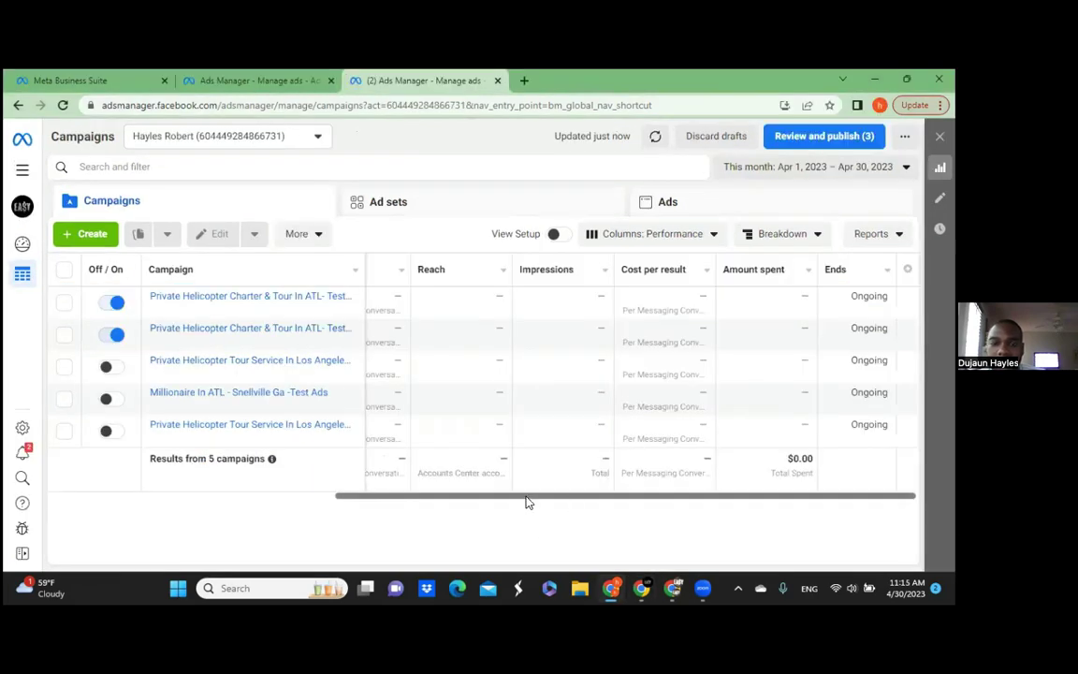
left_click_drag(526, 503, 161, 484)
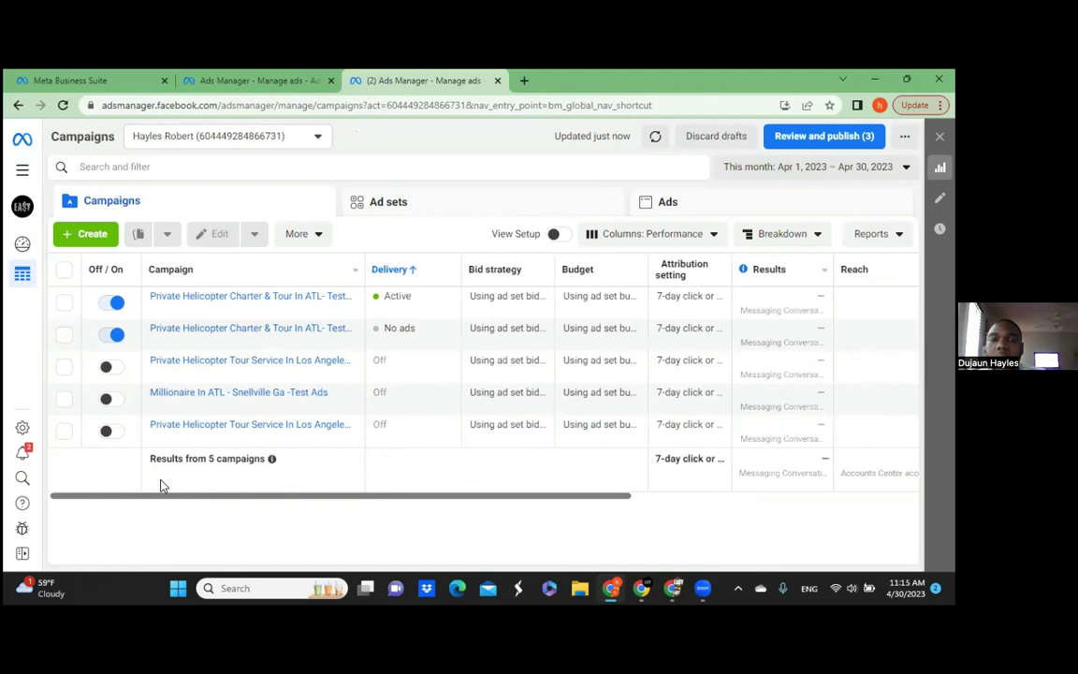
mouse_move(224, 344)
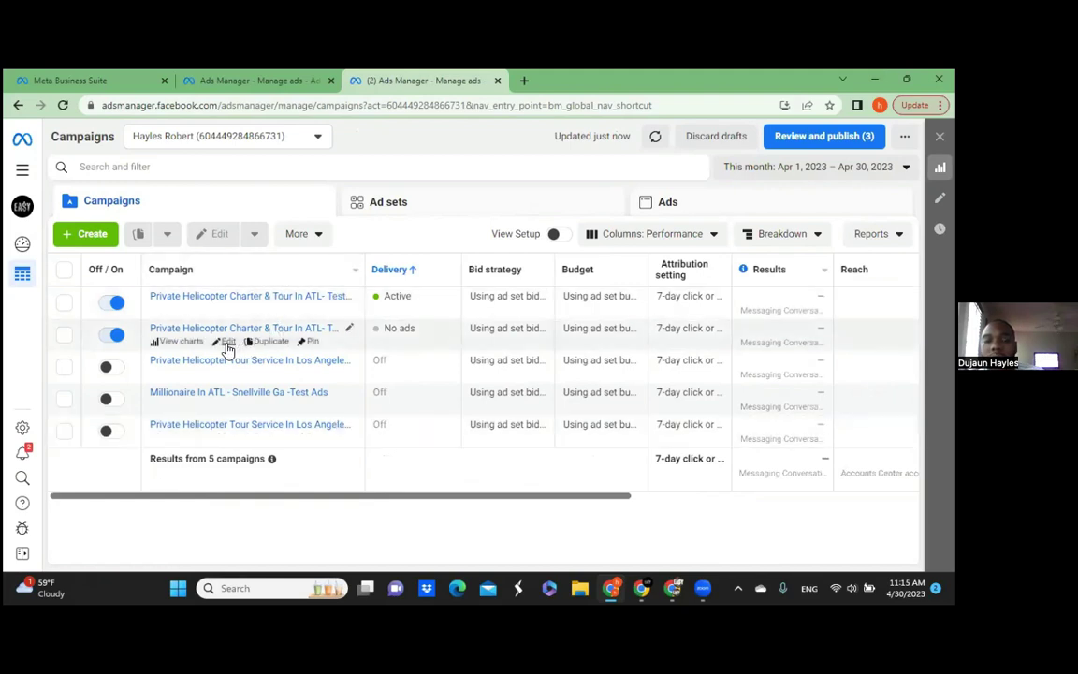
- Review the Private Helicopter Charter & Tour In ATL- 1 ad set's conversion location, messaging apps, performance goal, daily budget and schedule
left_click(255, 77)
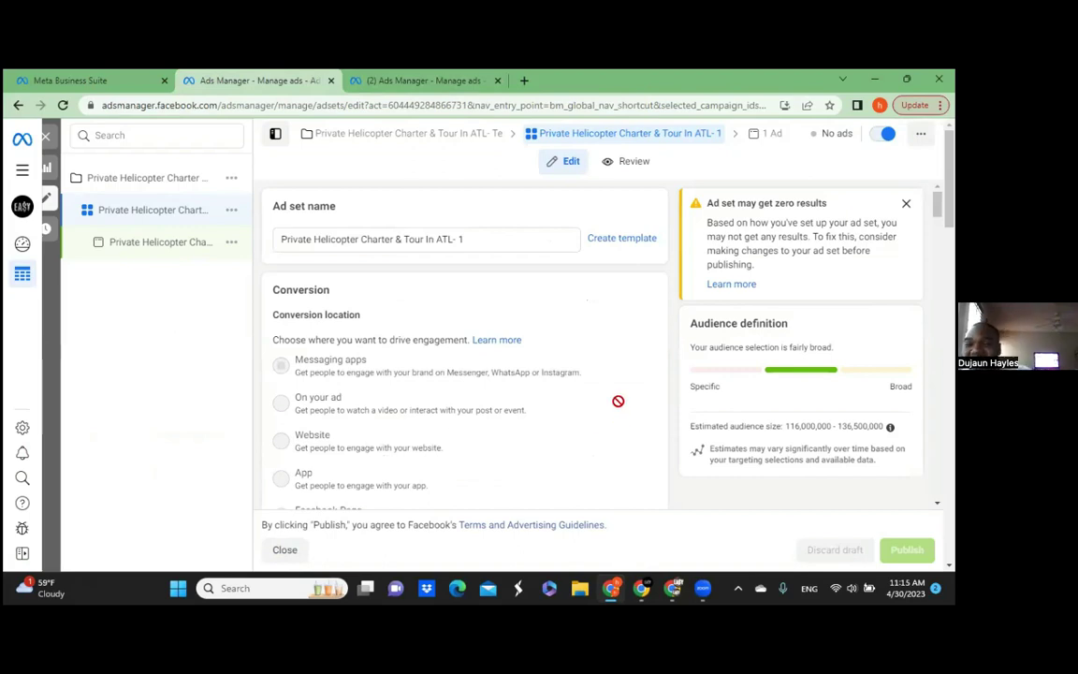
scroll(618, 400, "down", 4)
scroll(464, 346, "down", 3)
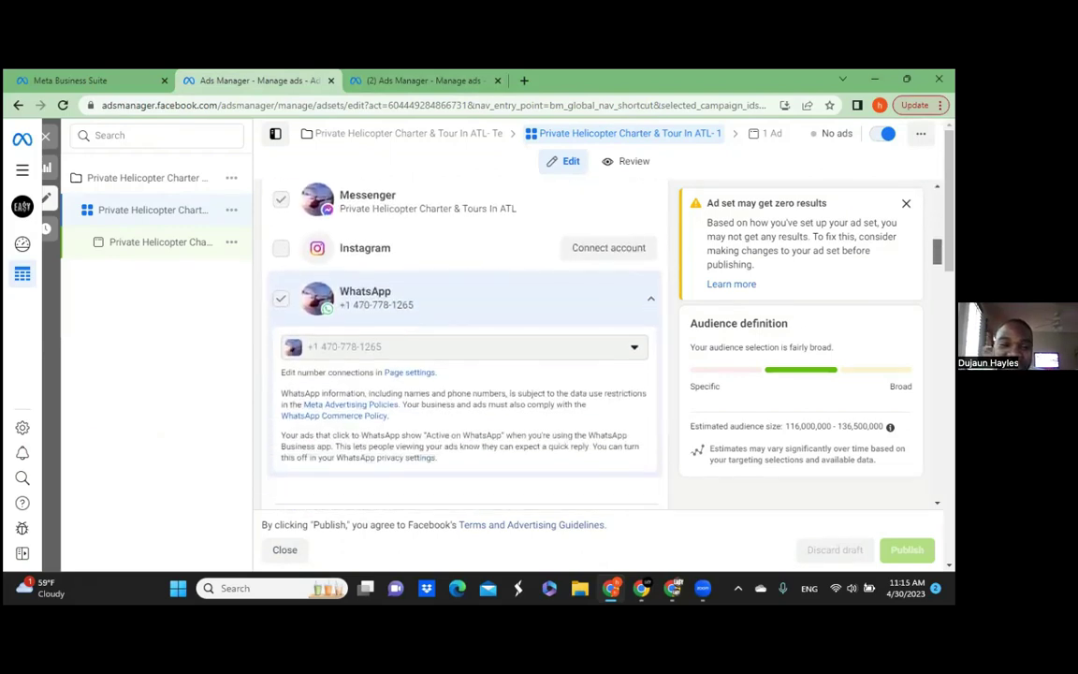
scroll(464, 346, "down", 5)
scroll(459, 339, "down", 2)
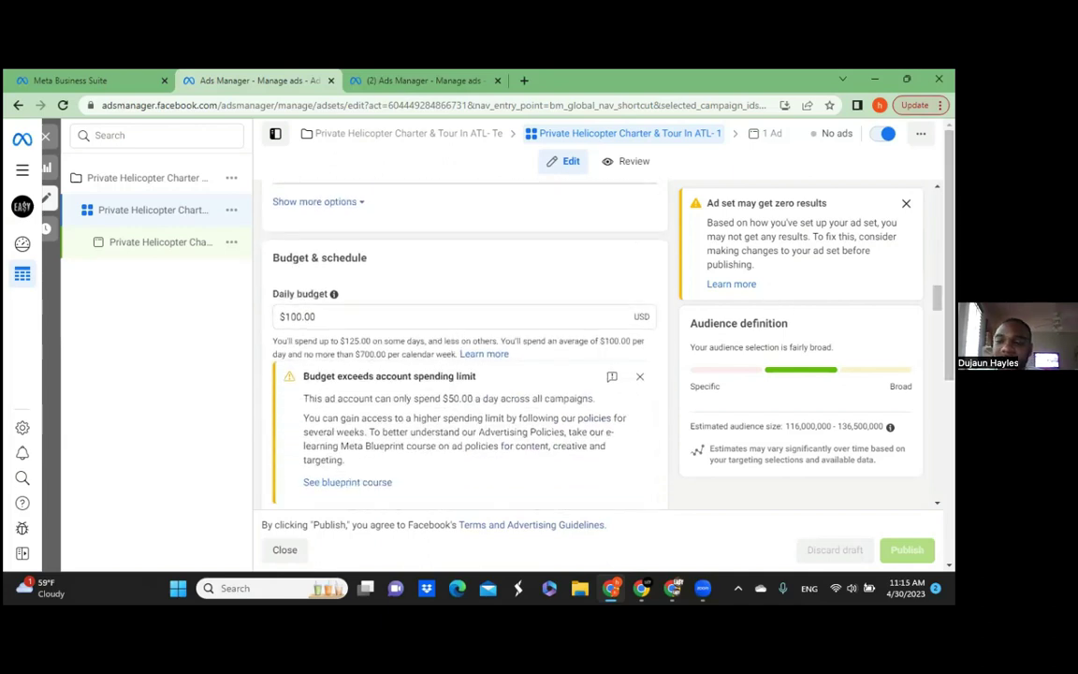
scroll(464, 347, "down", 1)
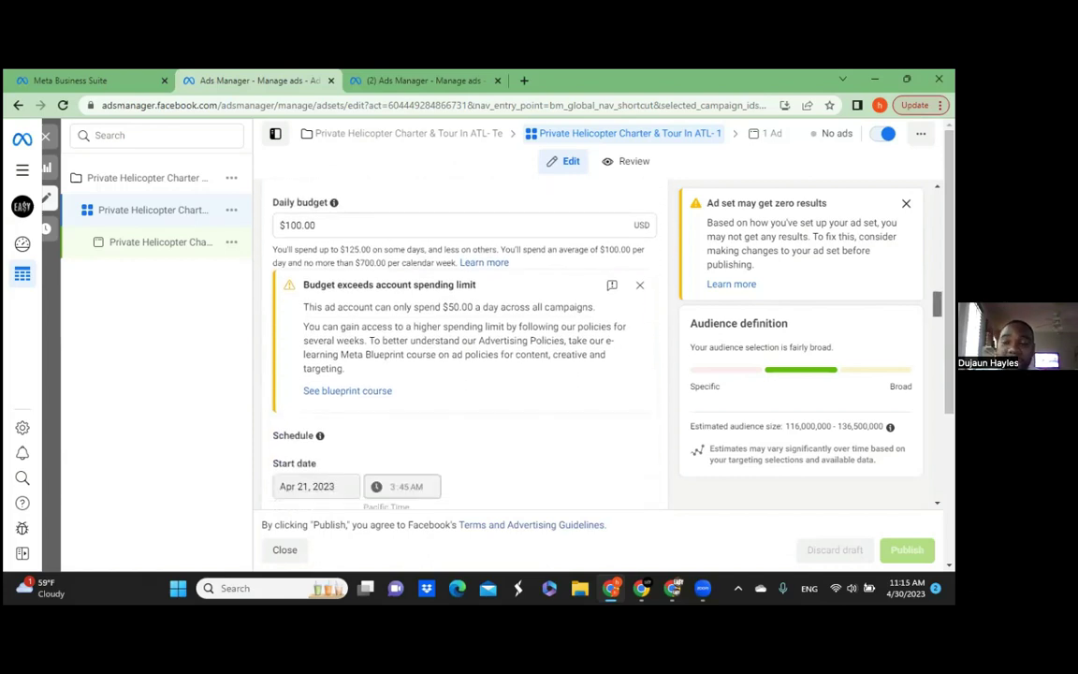
scroll(464, 346, "up", 1)
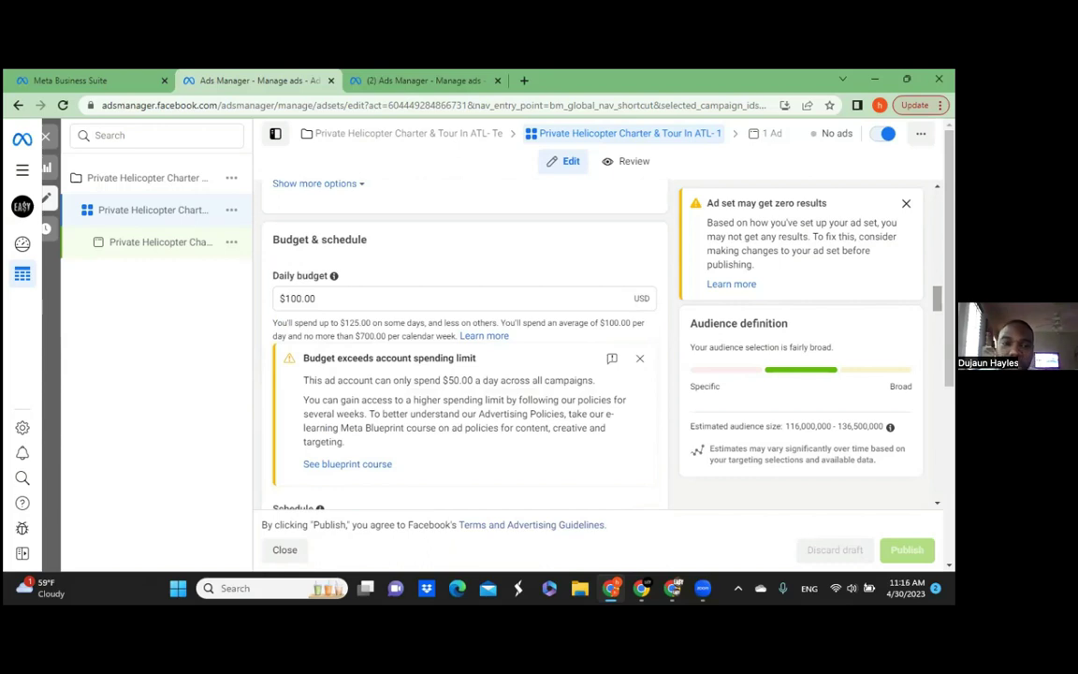
scroll(464, 347, "up", 10)
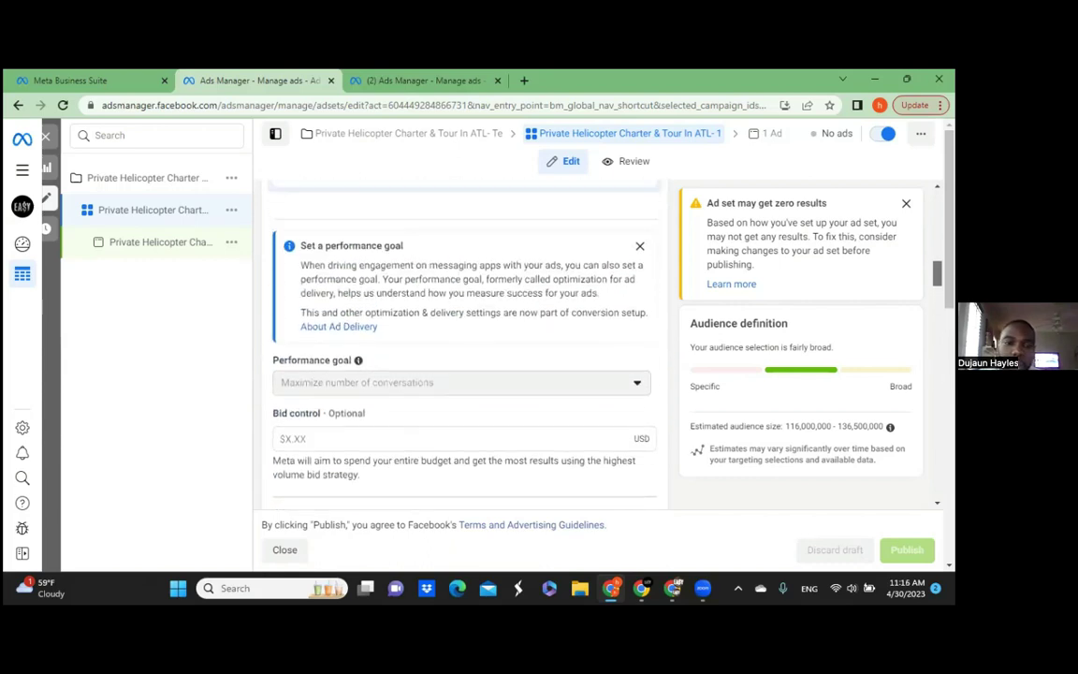
scroll(464, 346, "up", 1)
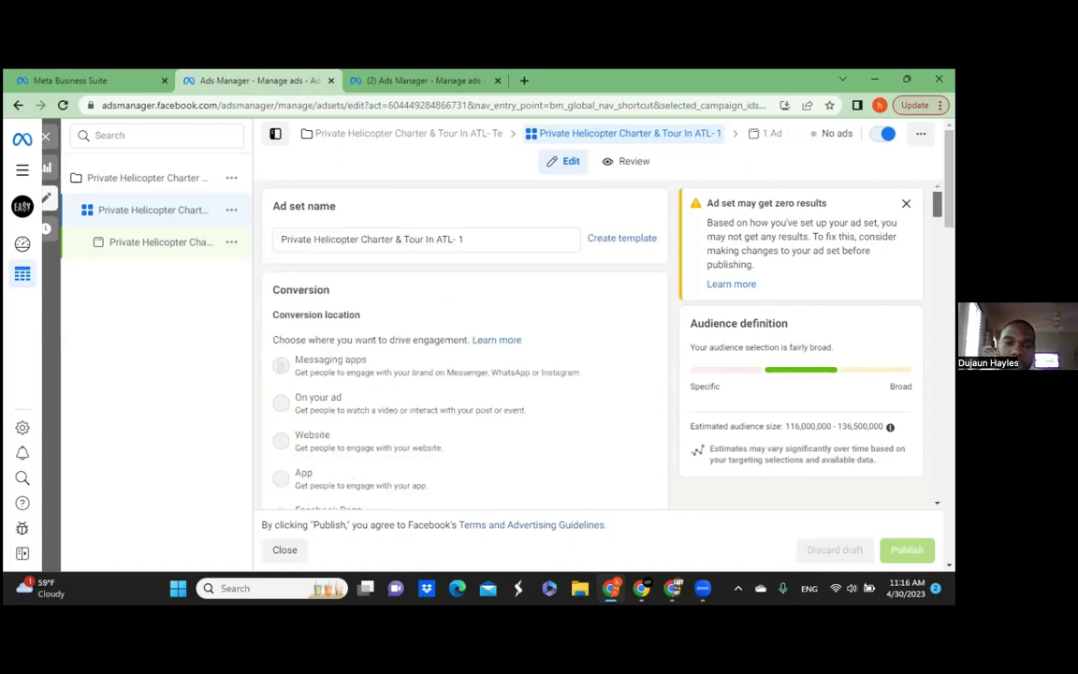
- Recheck the ad set's conversion location, ad type and selected messaging apps, including the WhatsApp entry
scroll(464, 347, "down", 3)
scroll(464, 346, "up", 1)
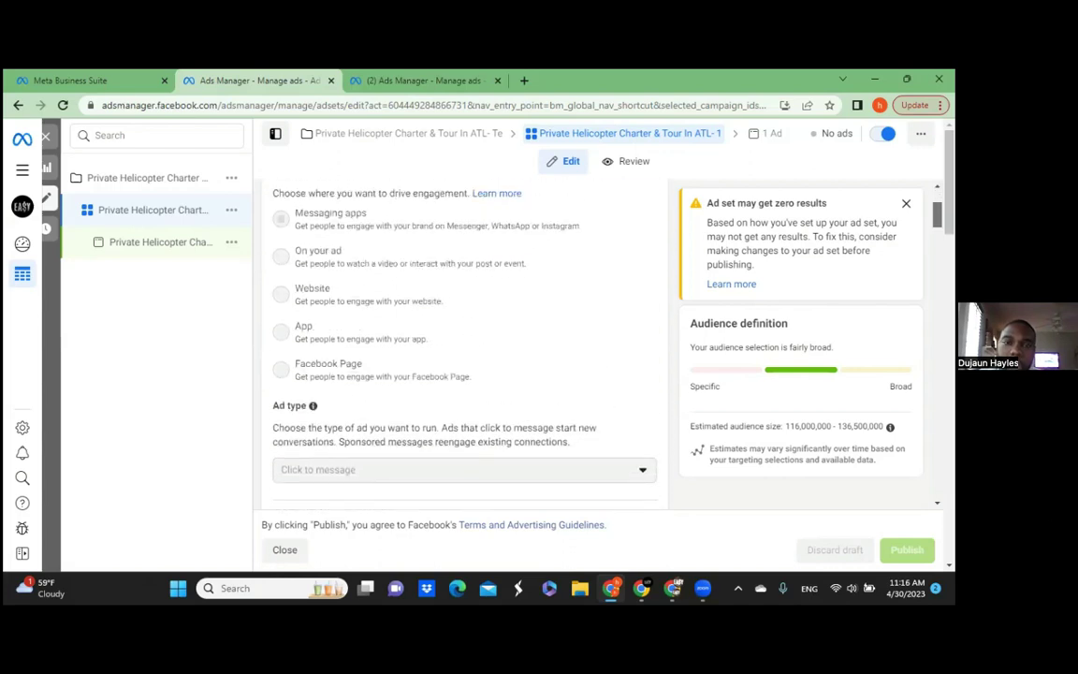
scroll(464, 346, "up", 2)
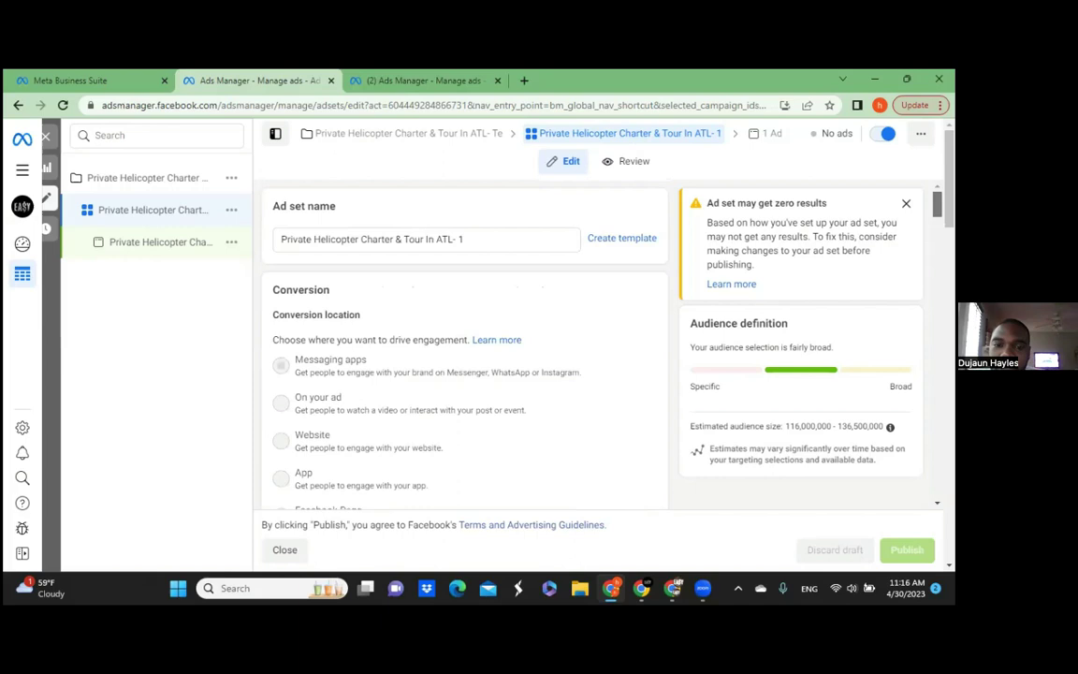
scroll(464, 346, "down", 4)
scroll(464, 374, "down", 2)
left_click(383, 365)
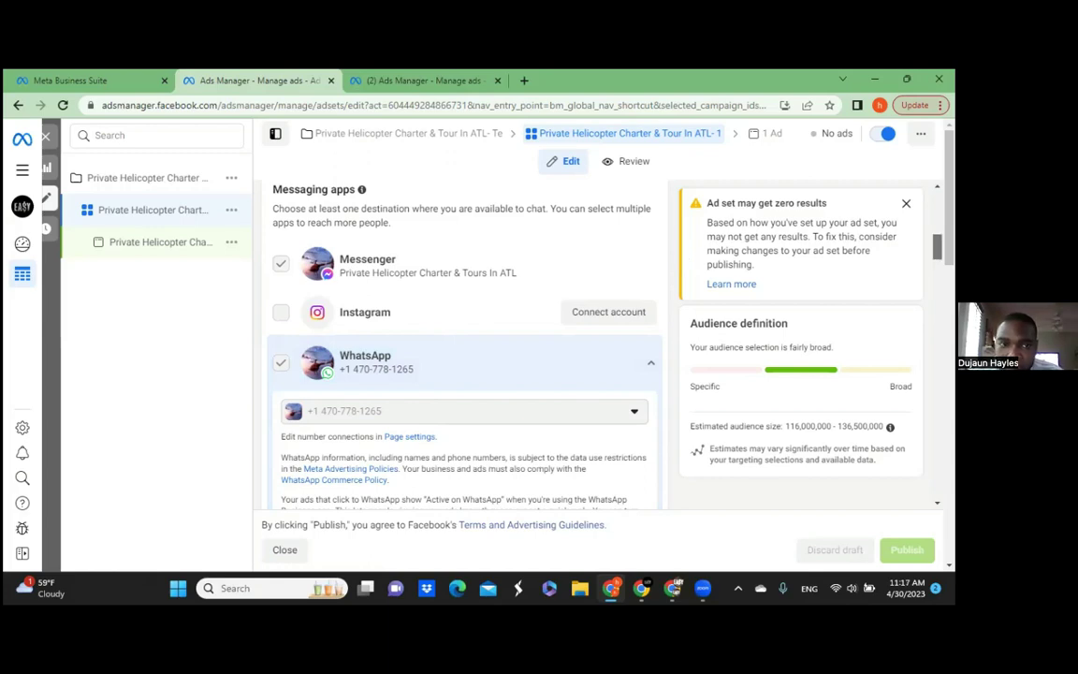
- Review the ad set's performance goal, daily budget, start date, and audience location, age and gender
scroll(463, 347, "down", 10)
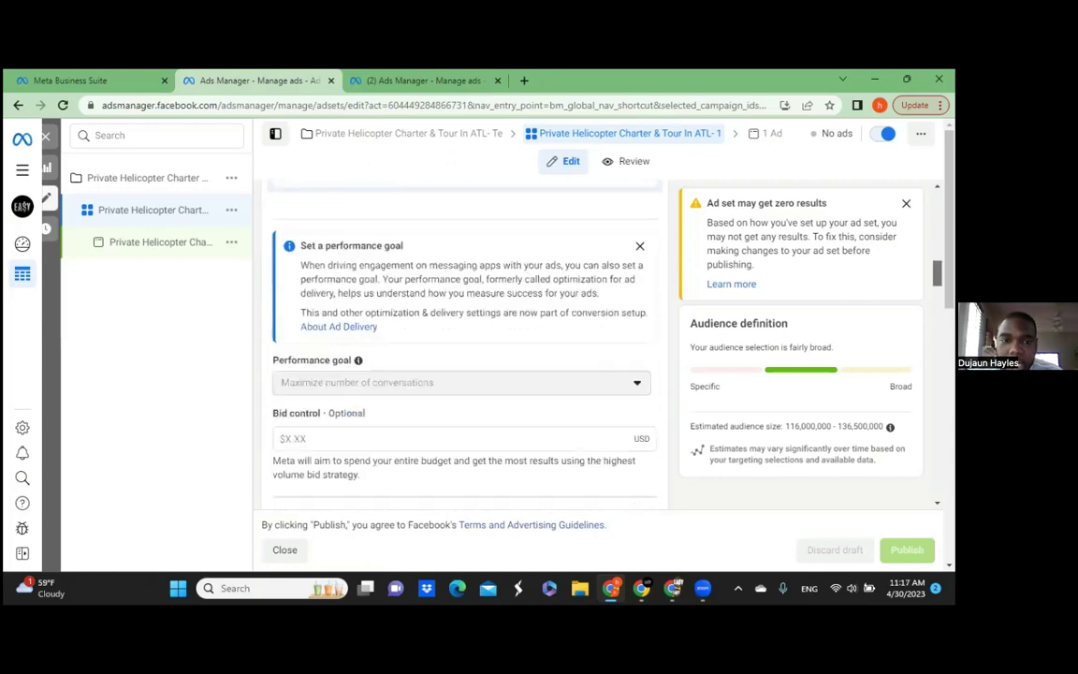
scroll(464, 346, "down", 5)
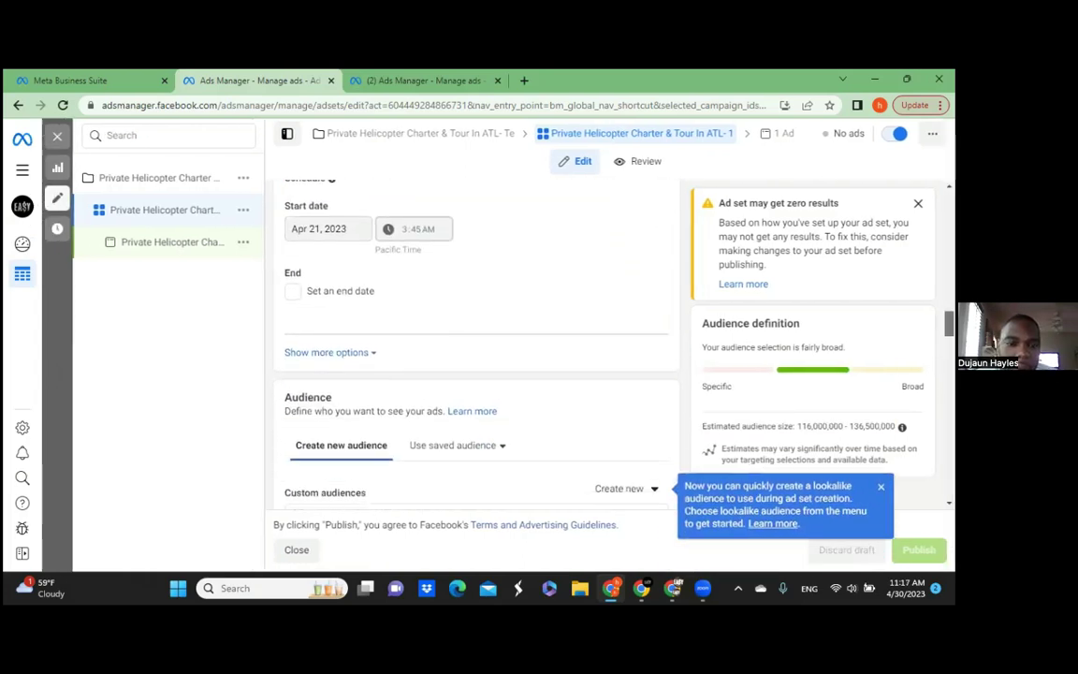
scroll(464, 347, "down", 5)
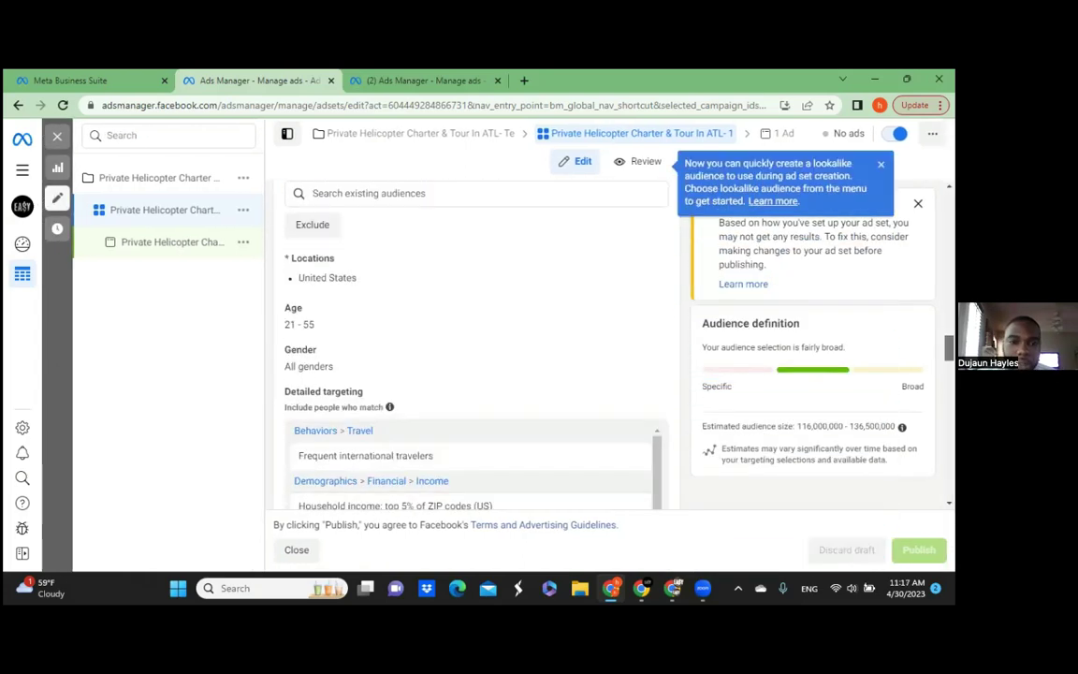
scroll(463, 346, "up", 10)
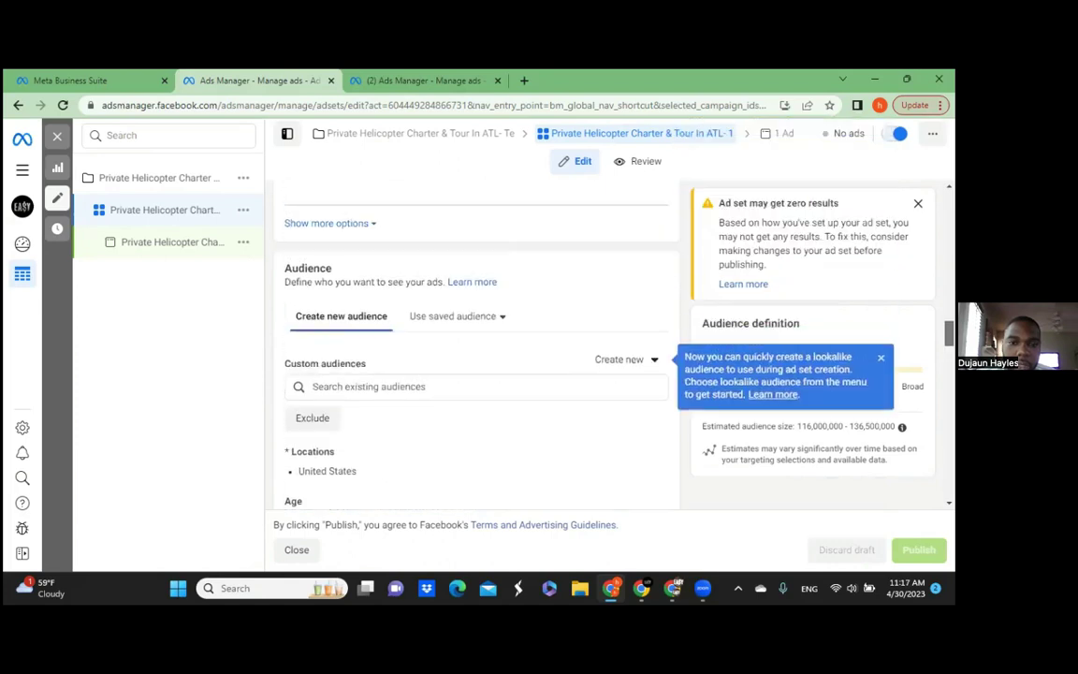
scroll(463, 346, "up", 1)
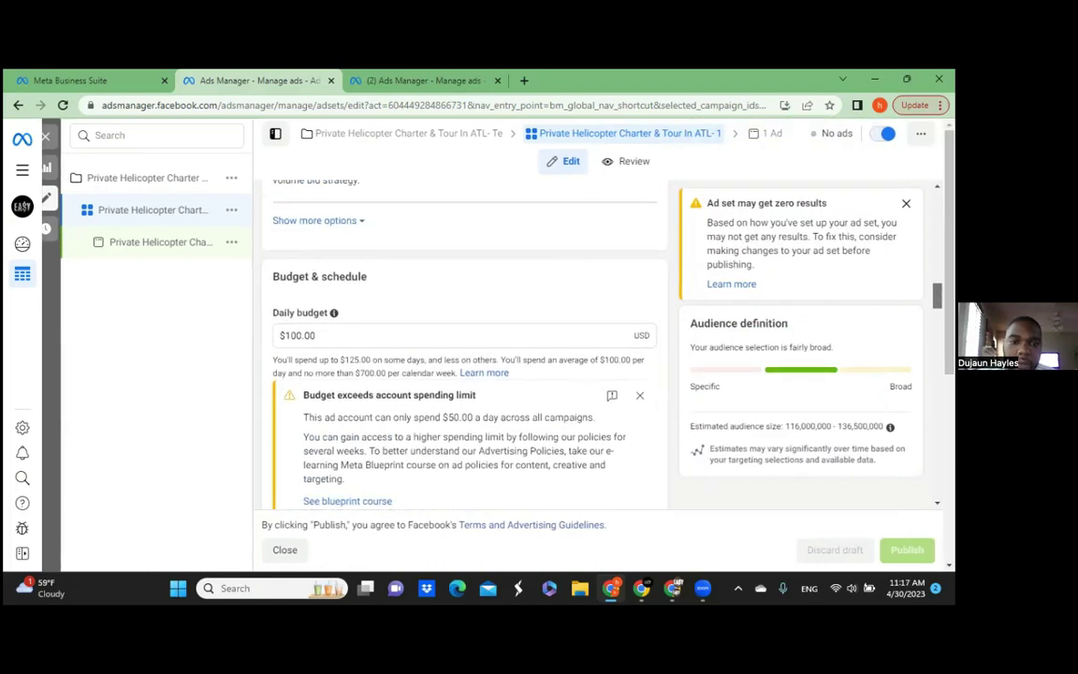
scroll(463, 347, "down", 5)
scroll(464, 347, "down", 3)
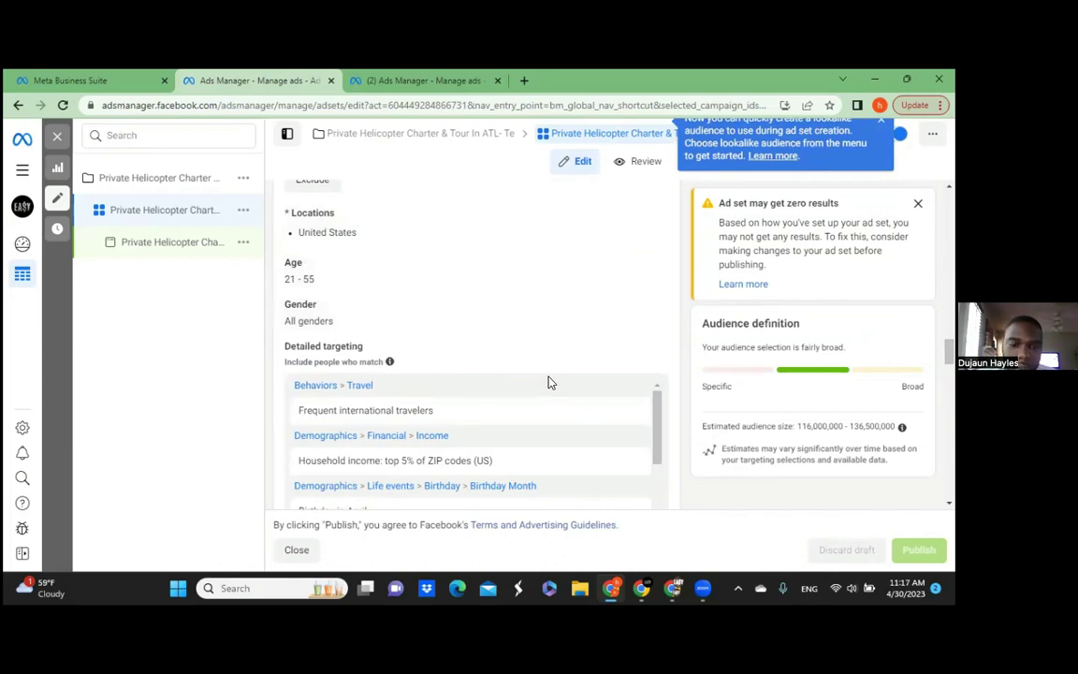
- Examine the full detailed targeting list and the size and description of its behavior, demographic and interest entries
scroll(500, 212, "down", 3)
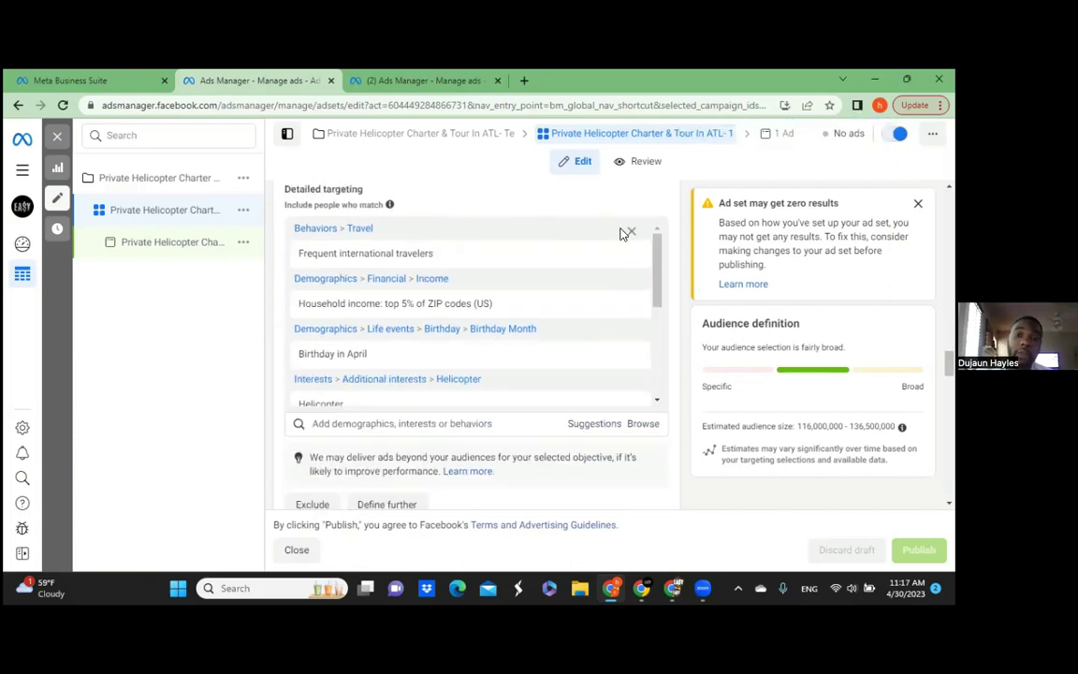
mouse_move(508, 262)
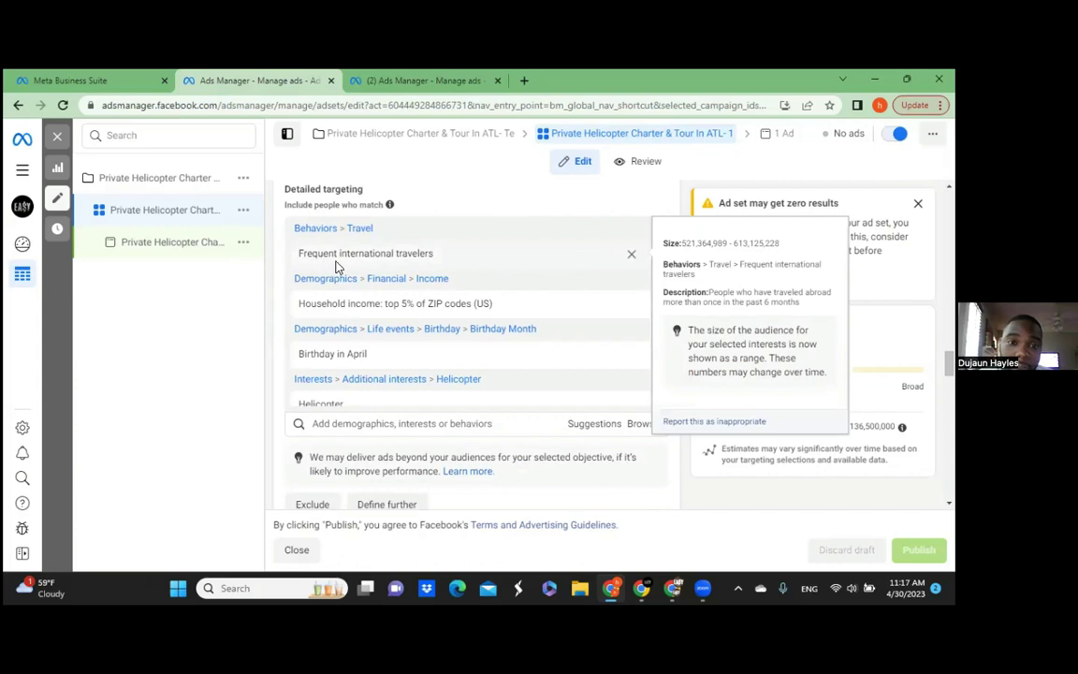
mouse_move(325, 307)
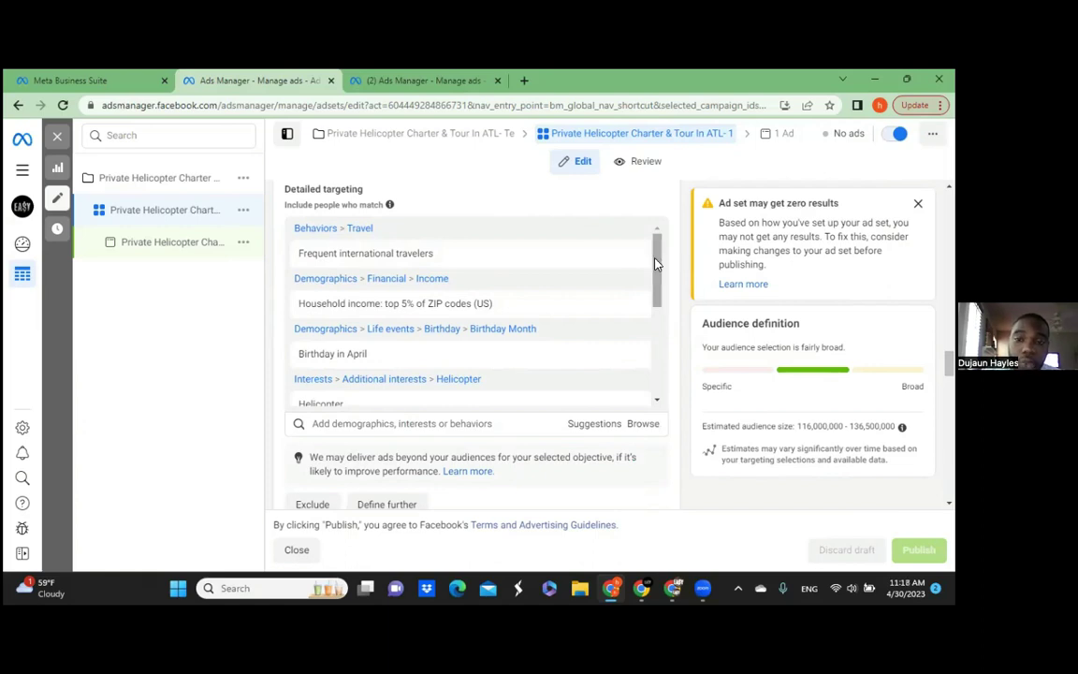
left_click_drag(657, 264, 650, 299)
mouse_move(444, 279)
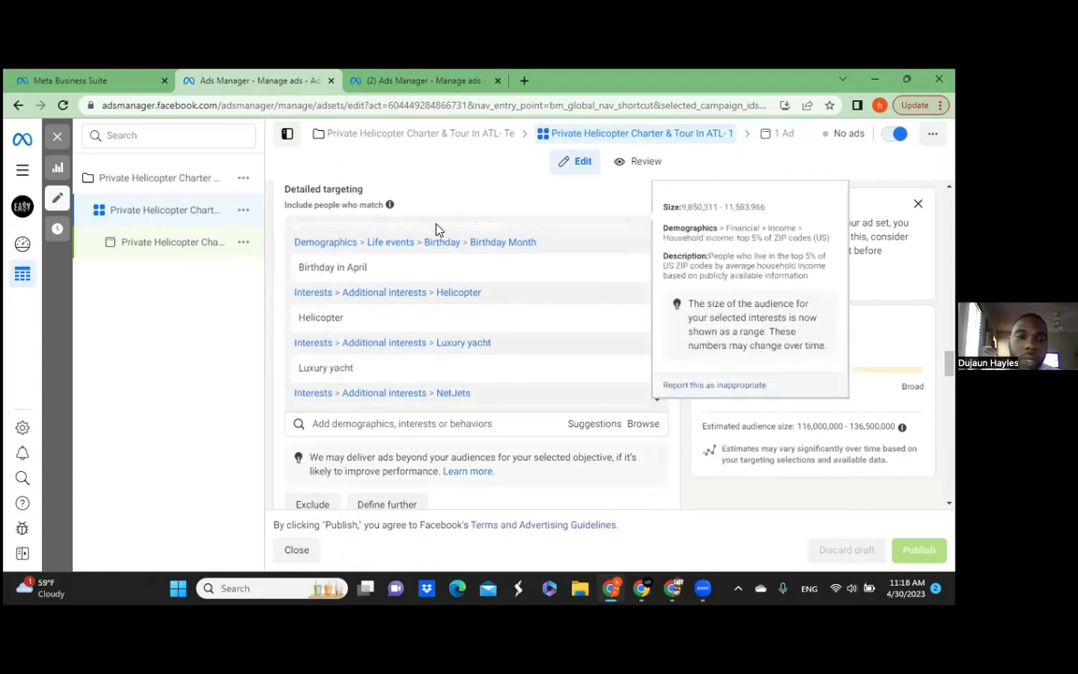
mouse_move(477, 309)
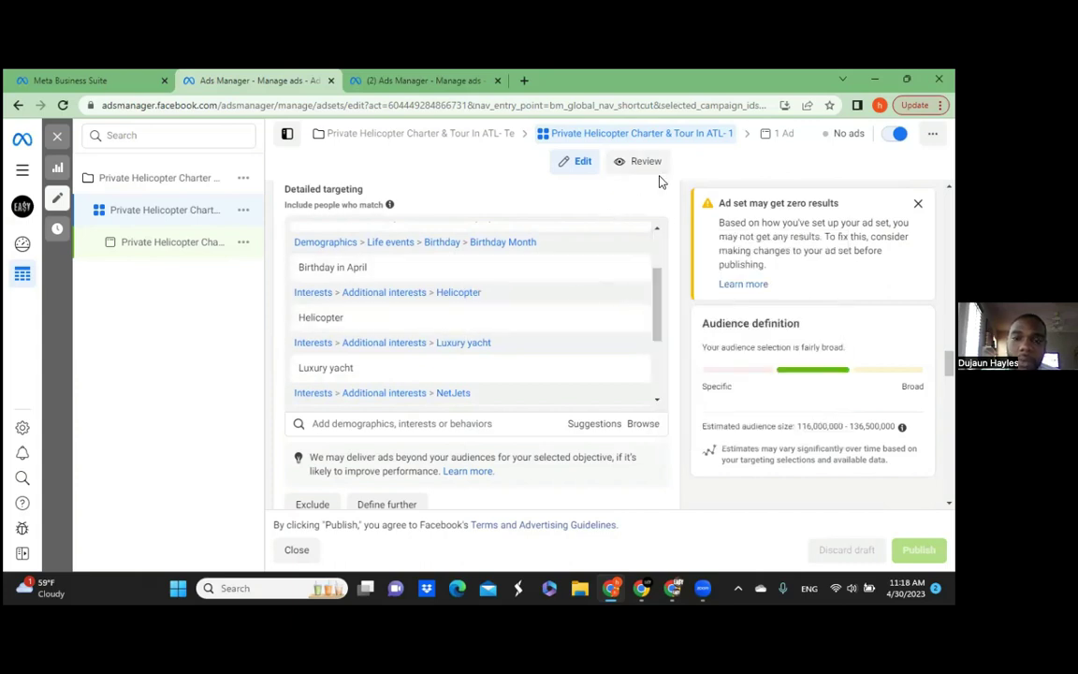
left_click_drag(657, 275, 645, 349)
mouse_move(412, 300)
mouse_move(398, 380)
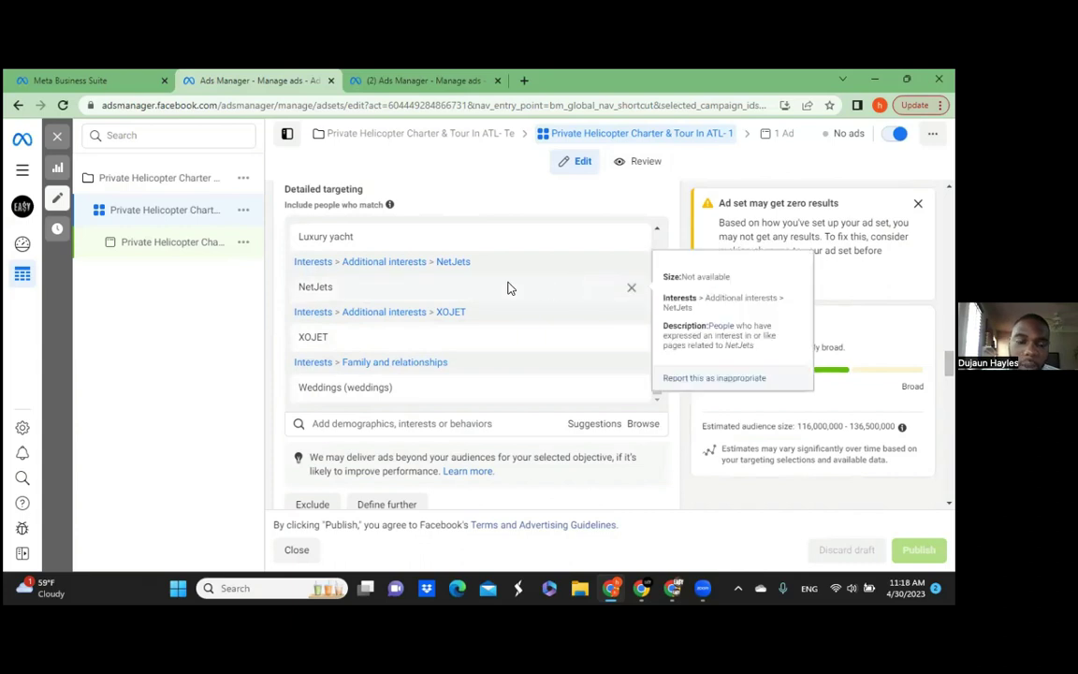
mouse_move(372, 241)
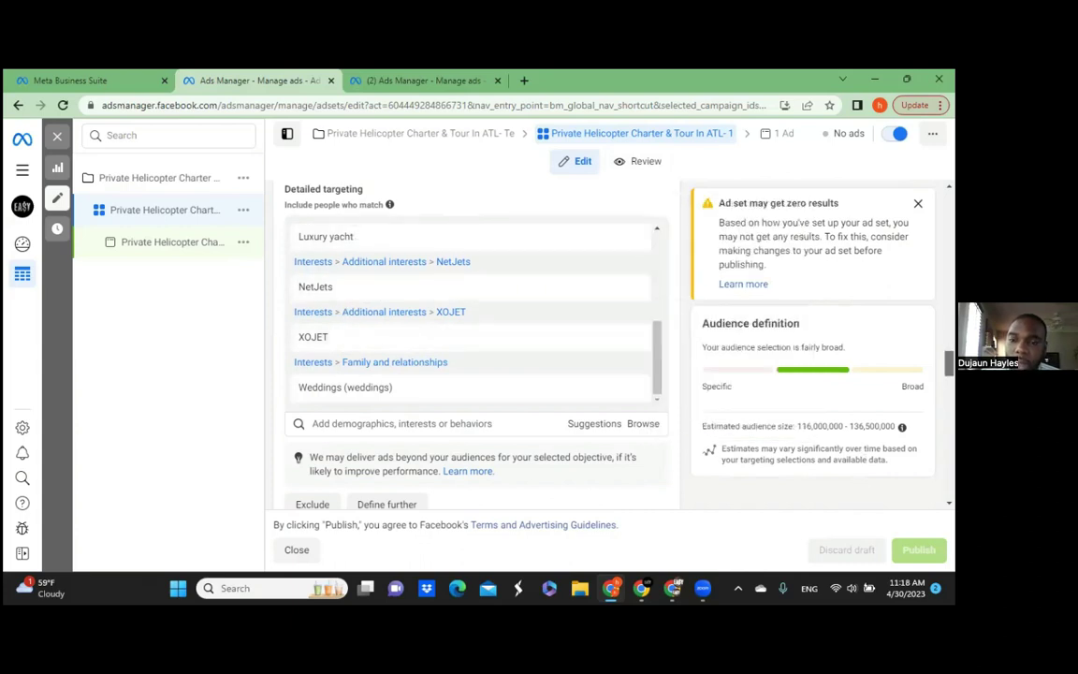
scroll(468, 356, "down", 2)
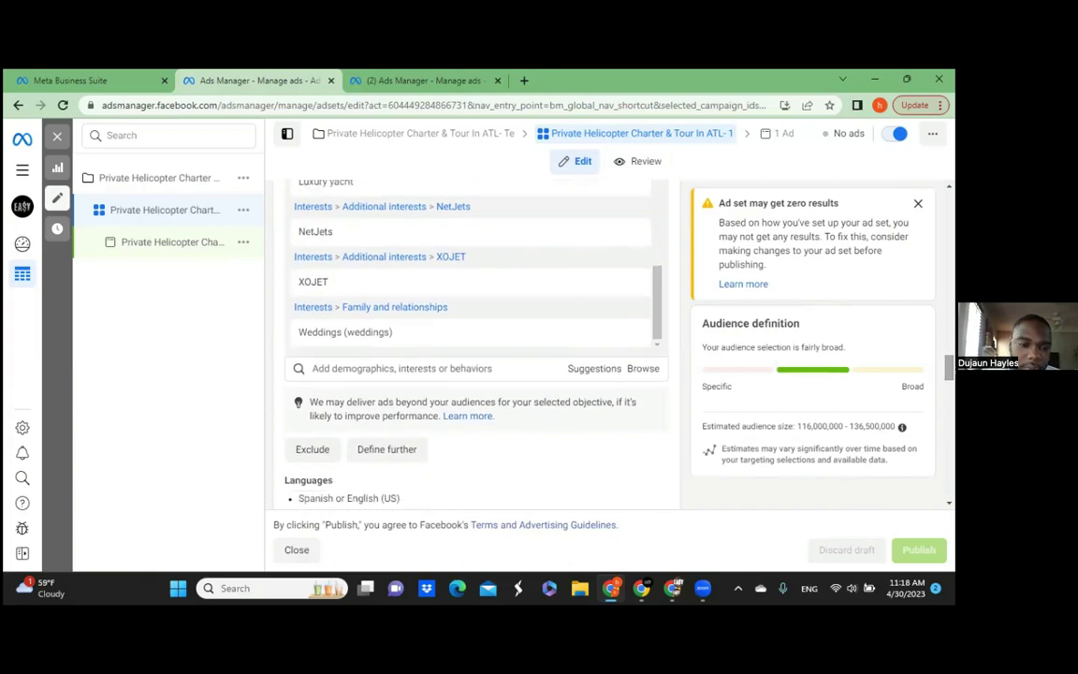
scroll(651, 425, "up", 3)
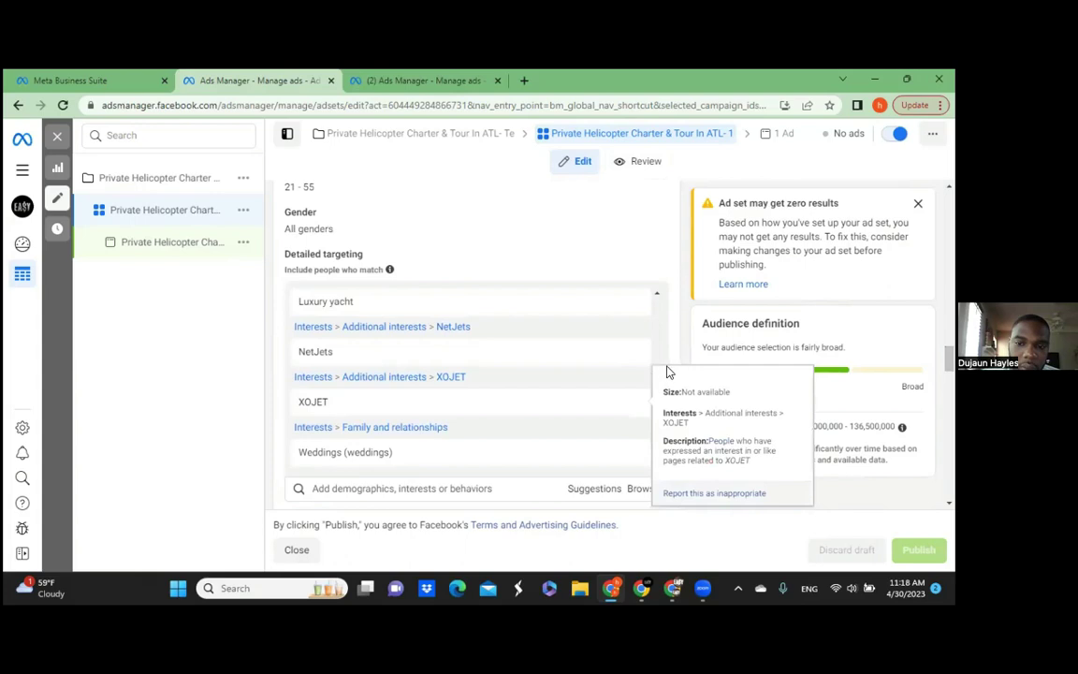
left_click_drag(658, 399, 643, 312)
mouse_move(643, 312)
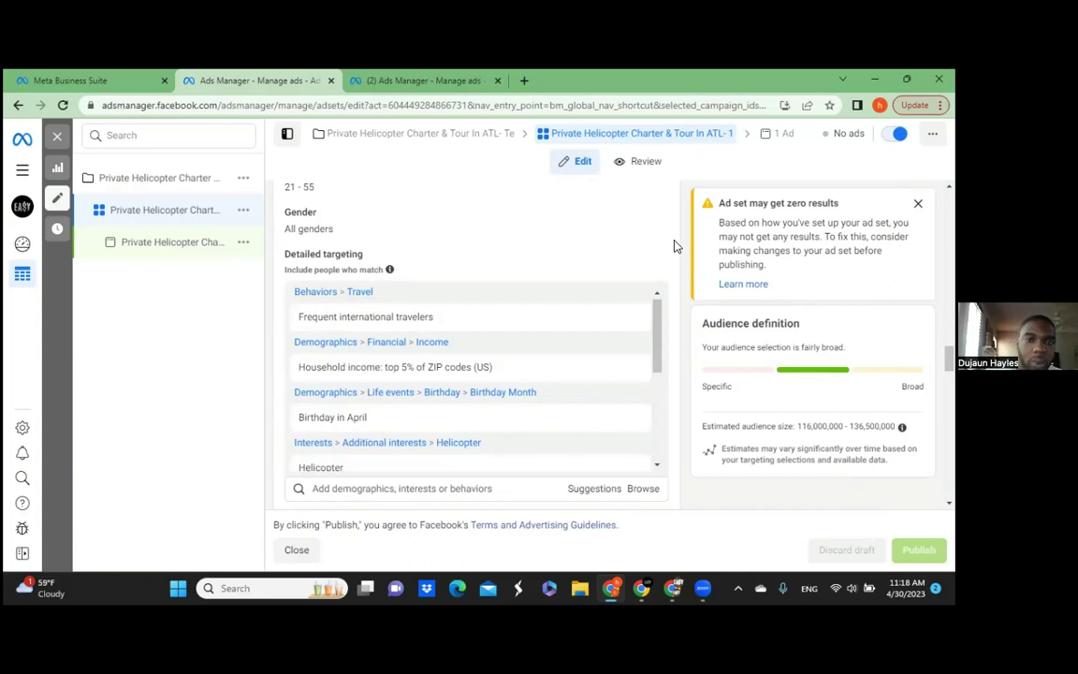
- Open the ad under this ad set and review its identity, format, media, Advantage+ creative and primary text
left_click(154, 248)
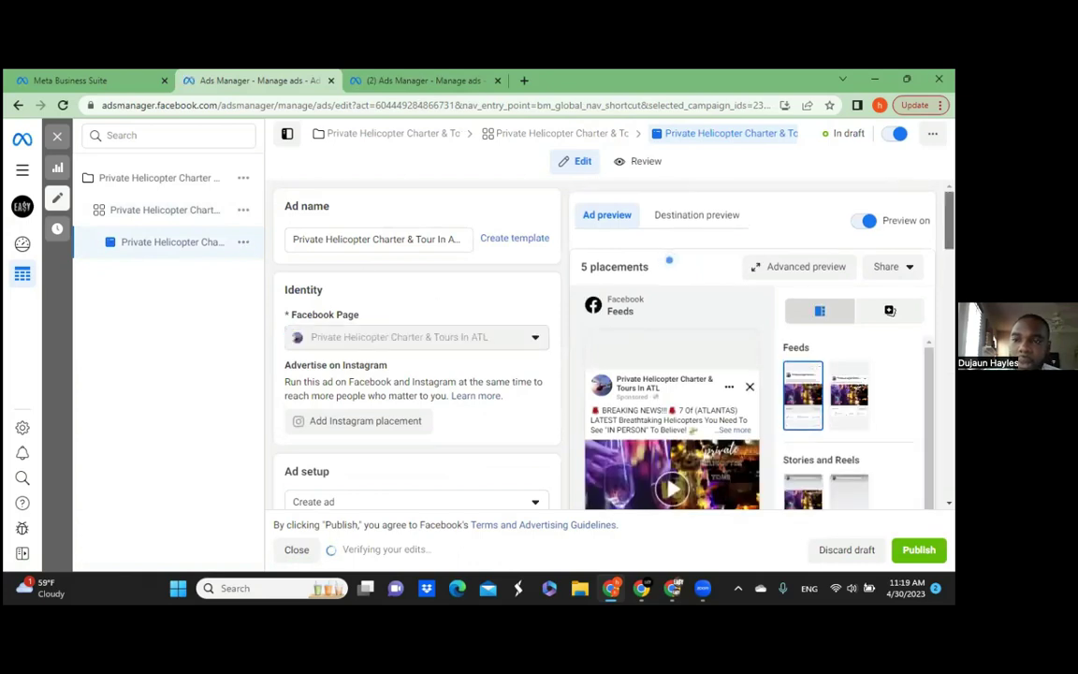
scroll(417, 355, "down", 1)
scroll(417, 356, "down", 5)
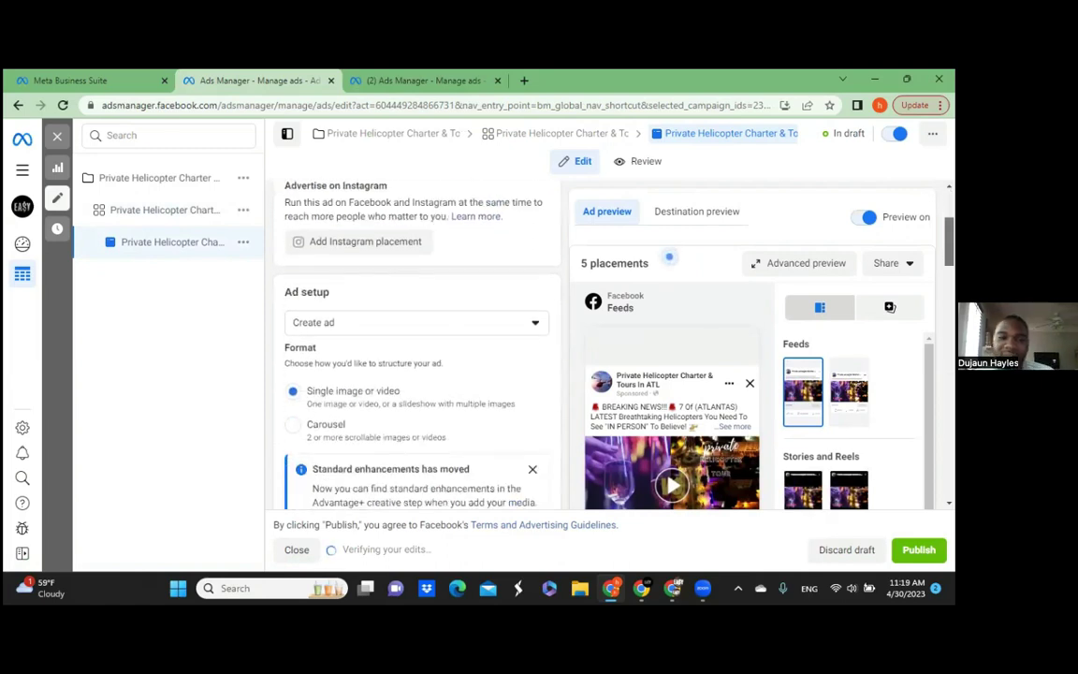
scroll(416, 355, "down", 10)
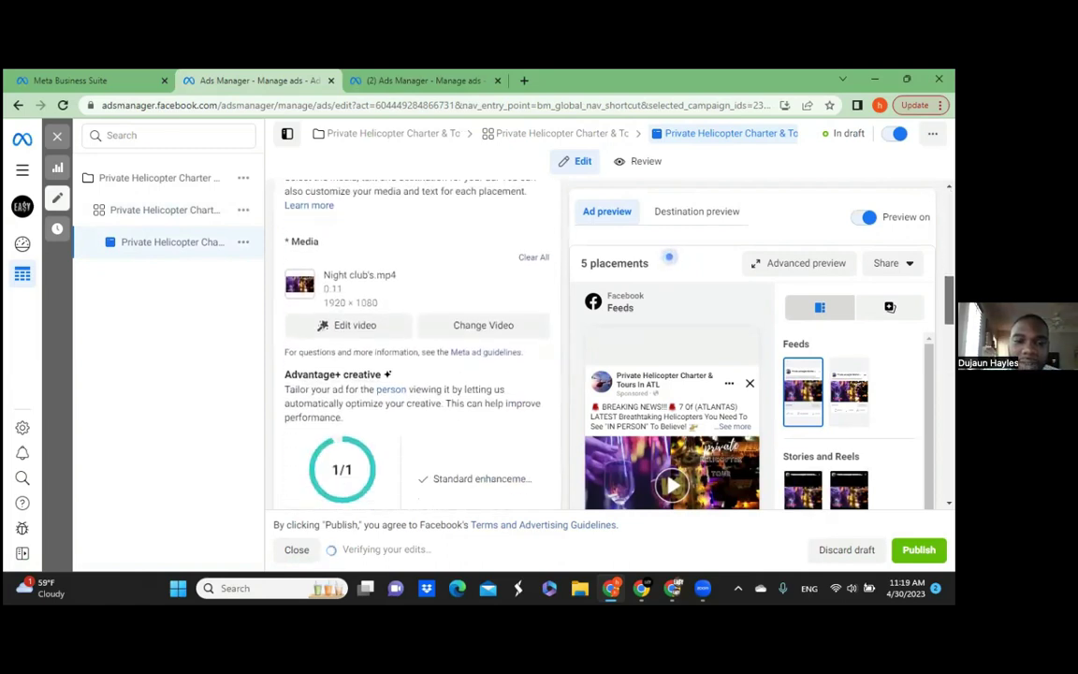
scroll(552, 343, "down", 4)
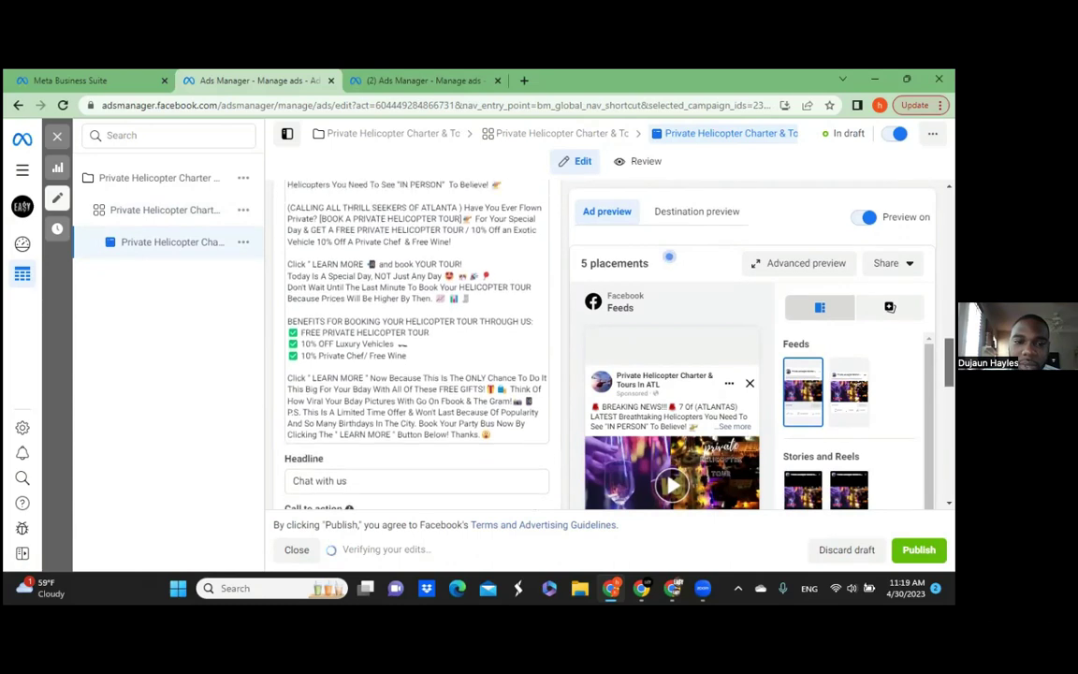
scroll(552, 342, "up", 2)
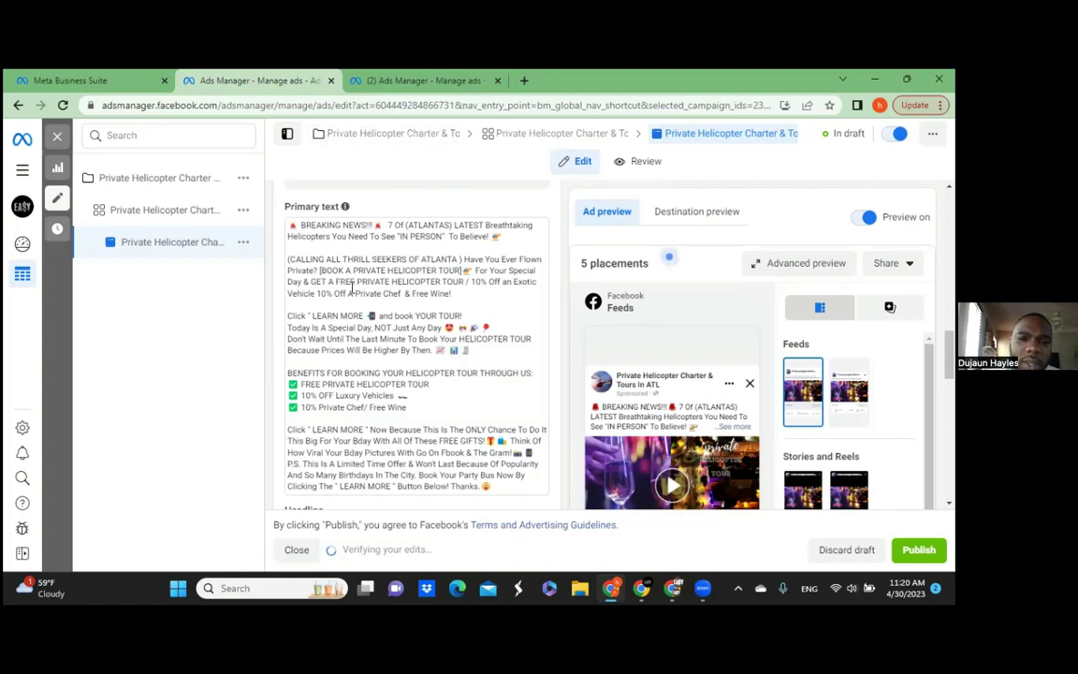
- Examine the ad's primary text, highlighting the word FREE in the offer, and check the headline and call to action
left_click_drag(358, 283, 329, 282)
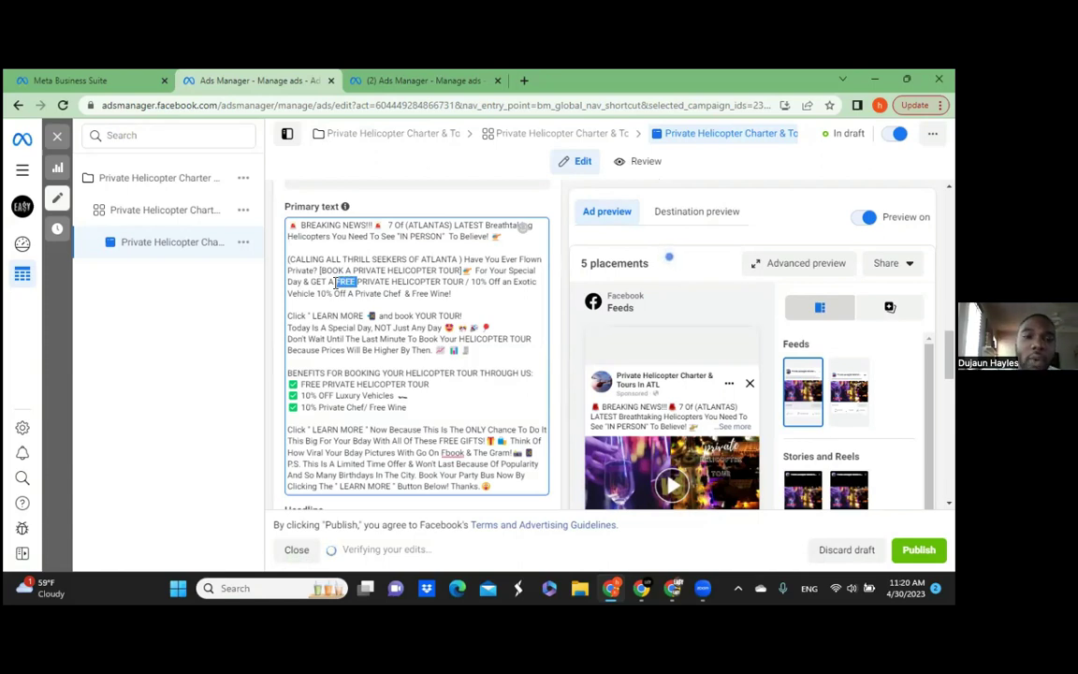
left_click(461, 310)
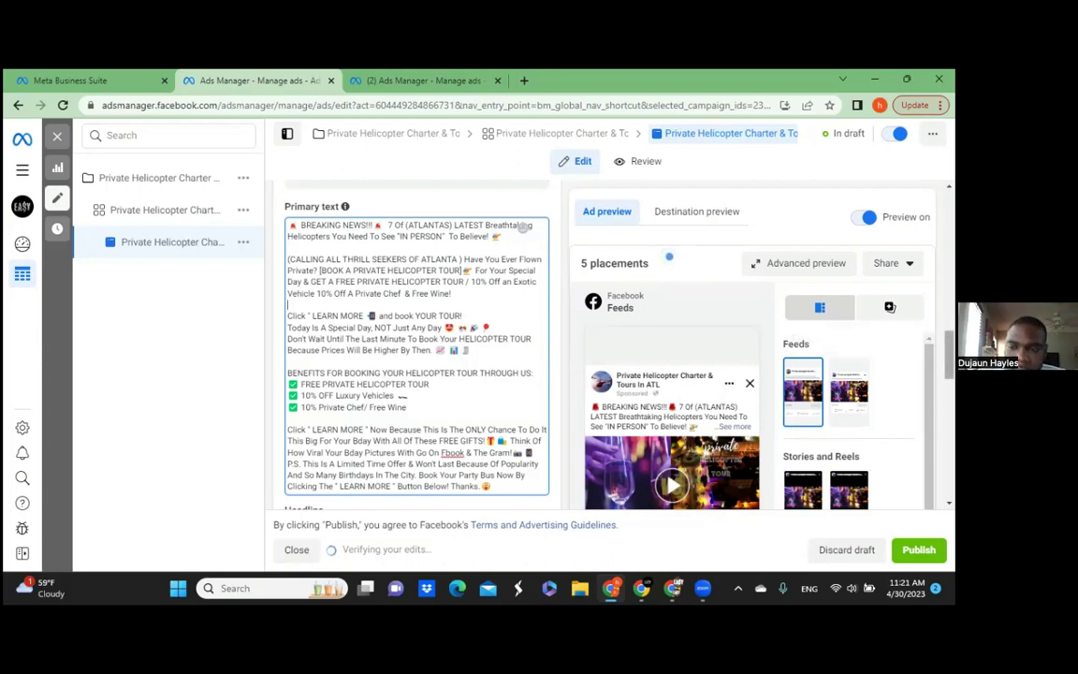
scroll(890, 309, "down", 1)
scroll(890, 307, "down", 1)
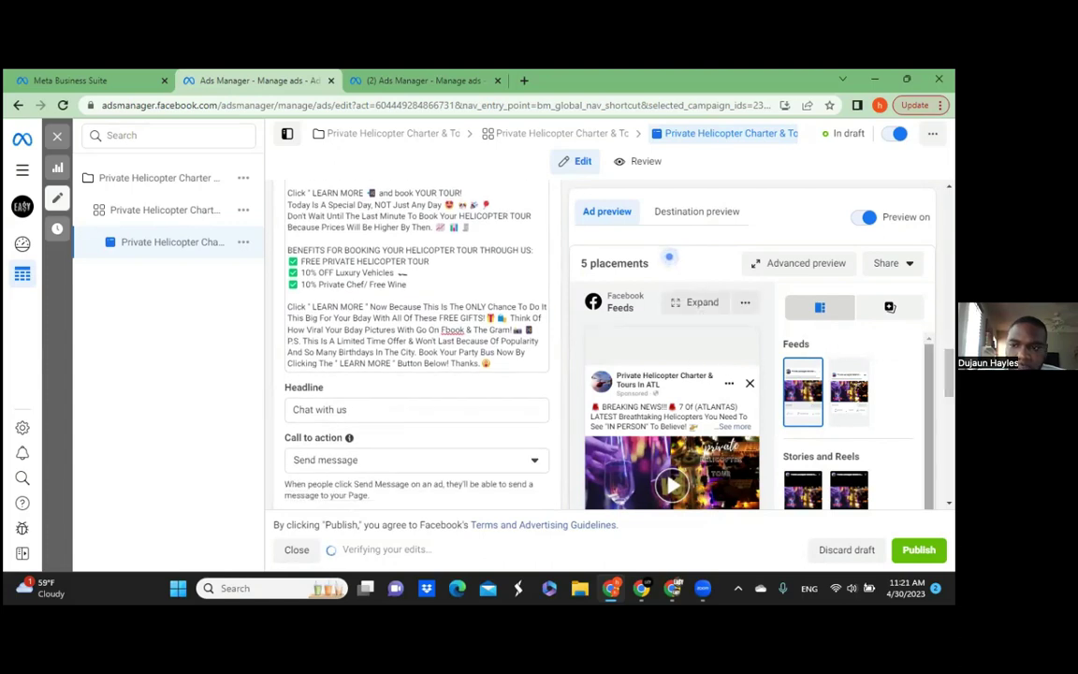
scroll(890, 308, "up", 2)
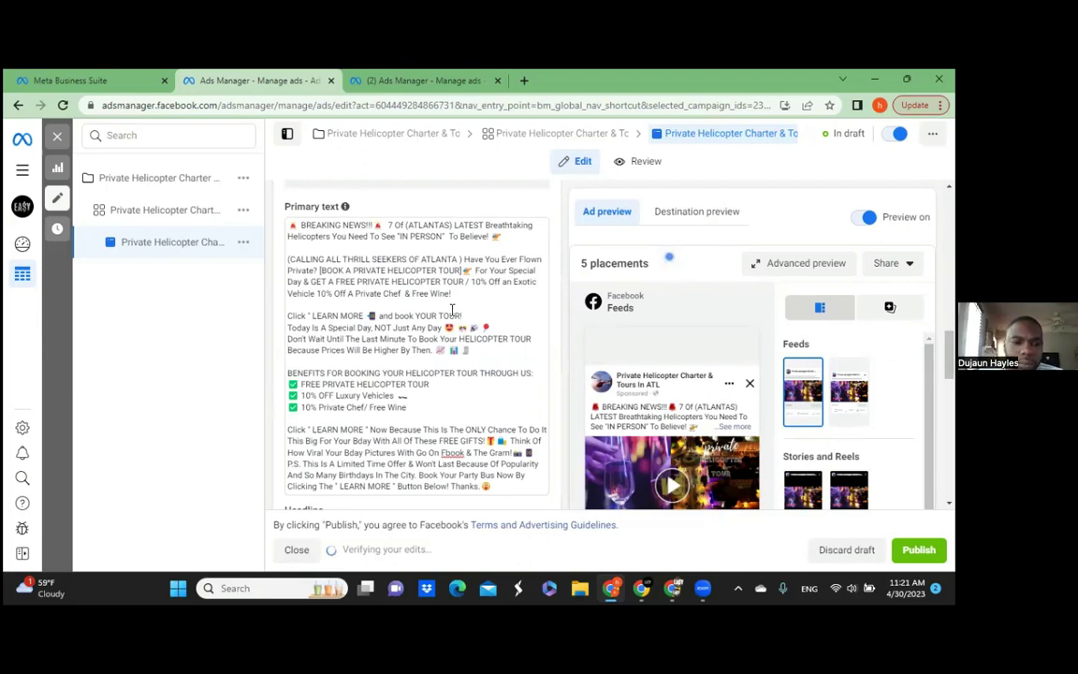
- Return to the ad set and remove "Household income: top 5% of ZIP codes (US)" from its detailed targeting
left_click(187, 211)
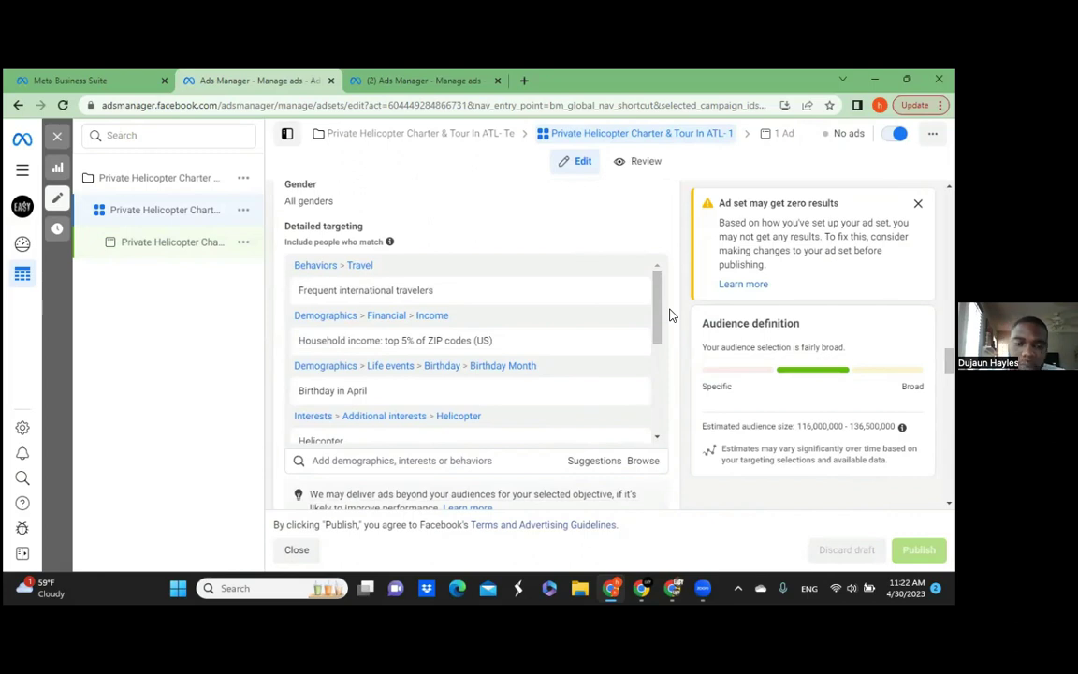
mouse_move(616, 345)
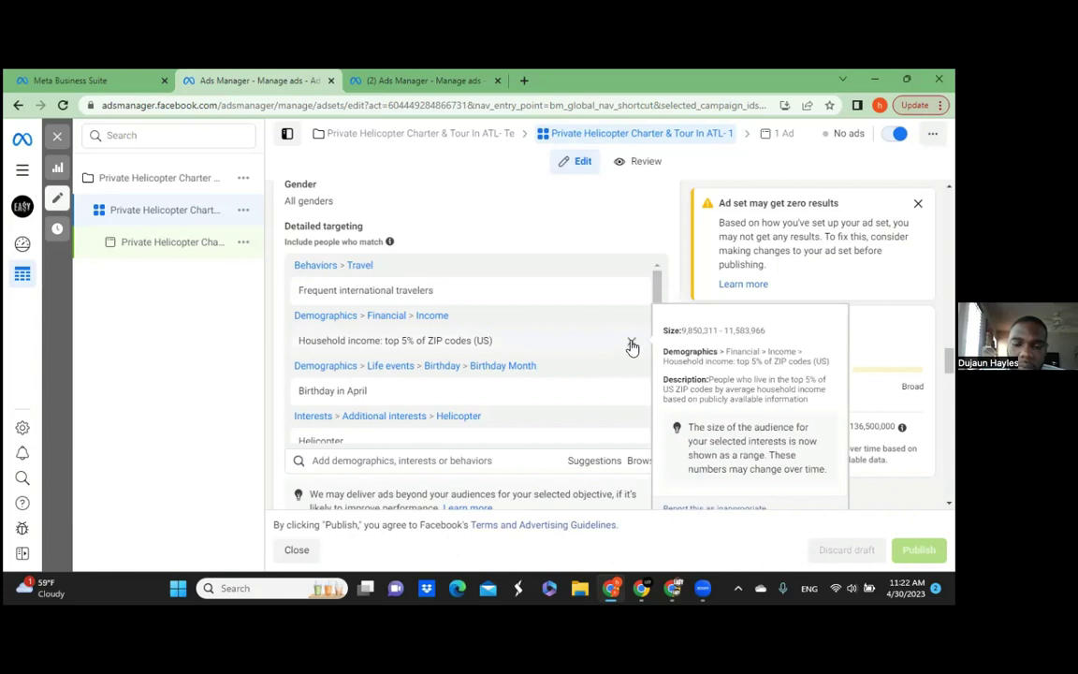
left_click(632, 343)
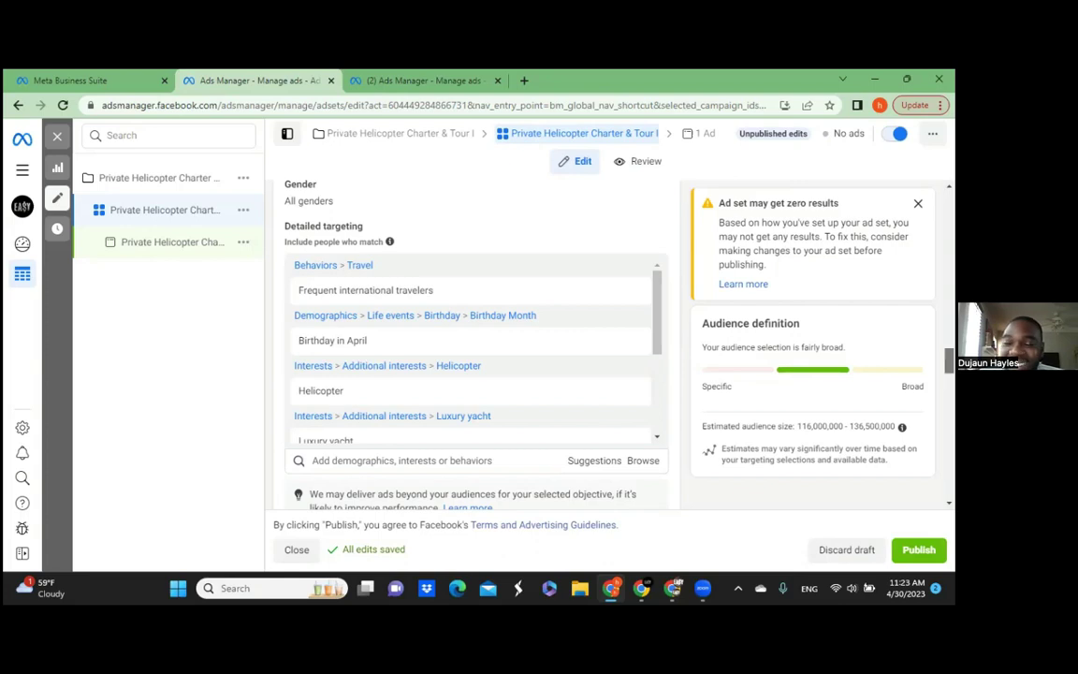
- Open the ad set's audience locations for editing and remove United States from the included locations
scroll(348, 414, "up", 3)
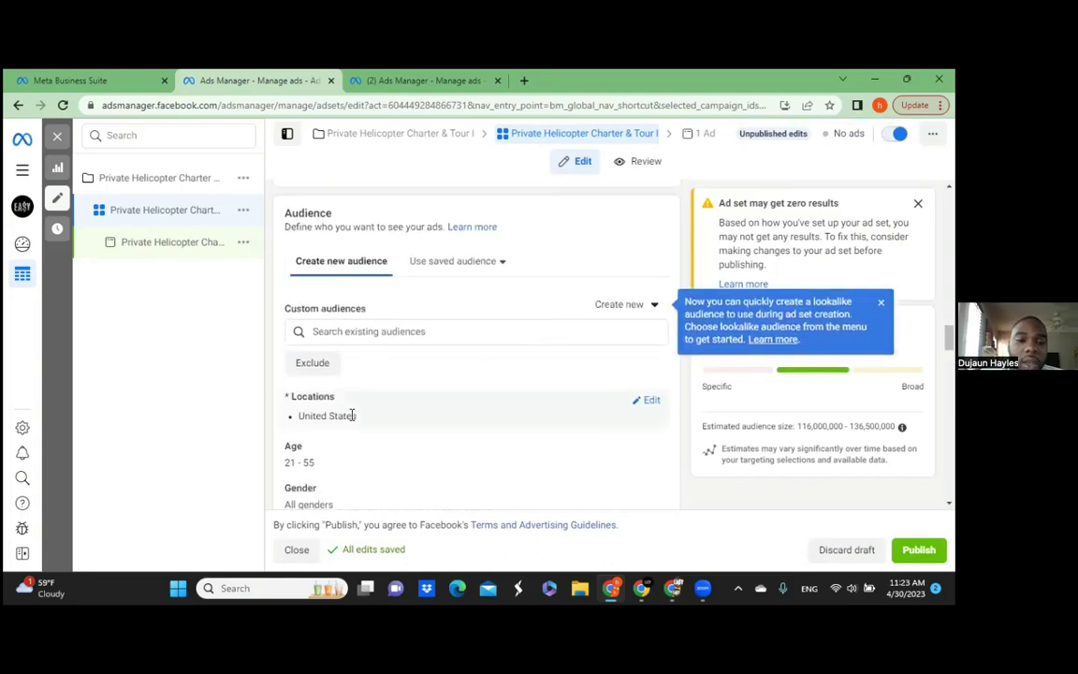
left_click(651, 402)
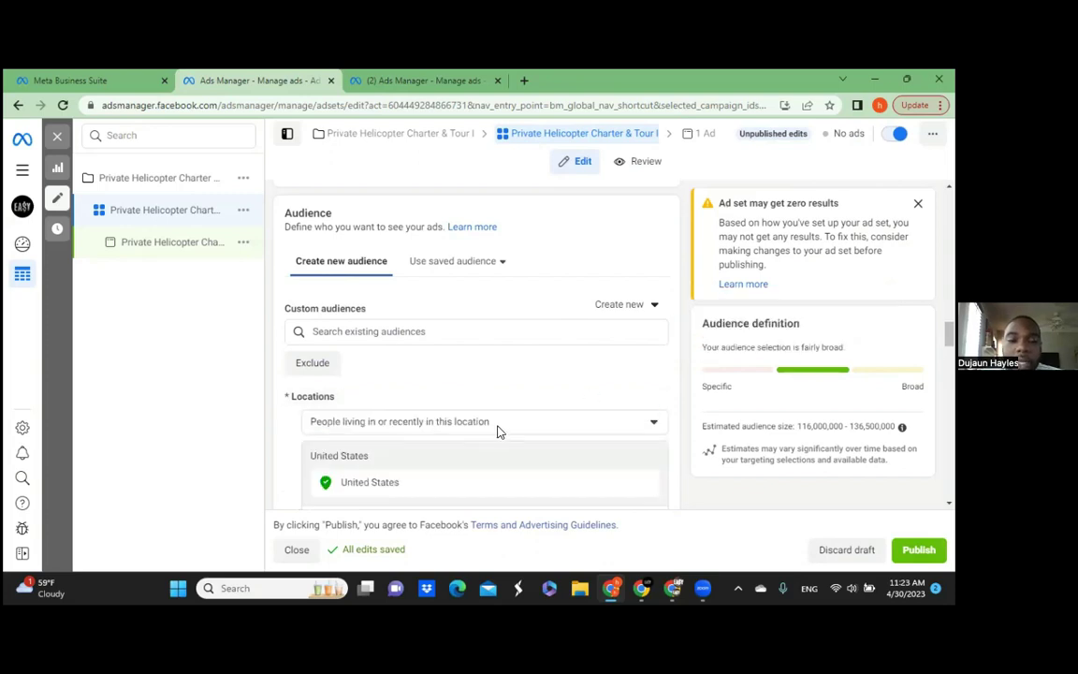
scroll(477, 374, "down", 2)
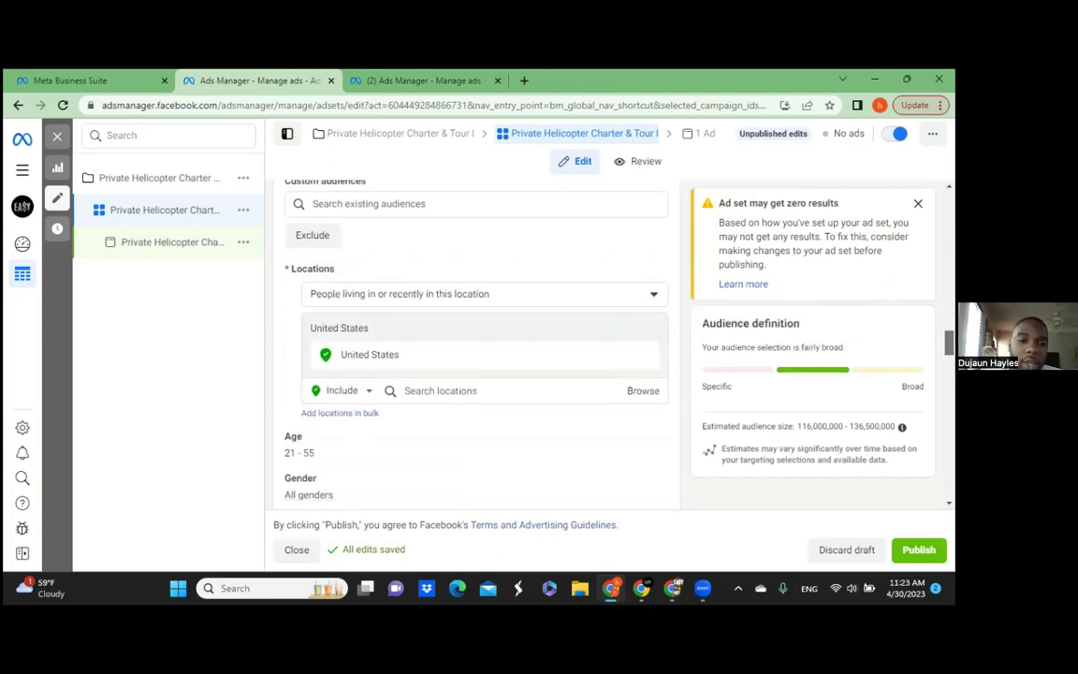
left_click(409, 368)
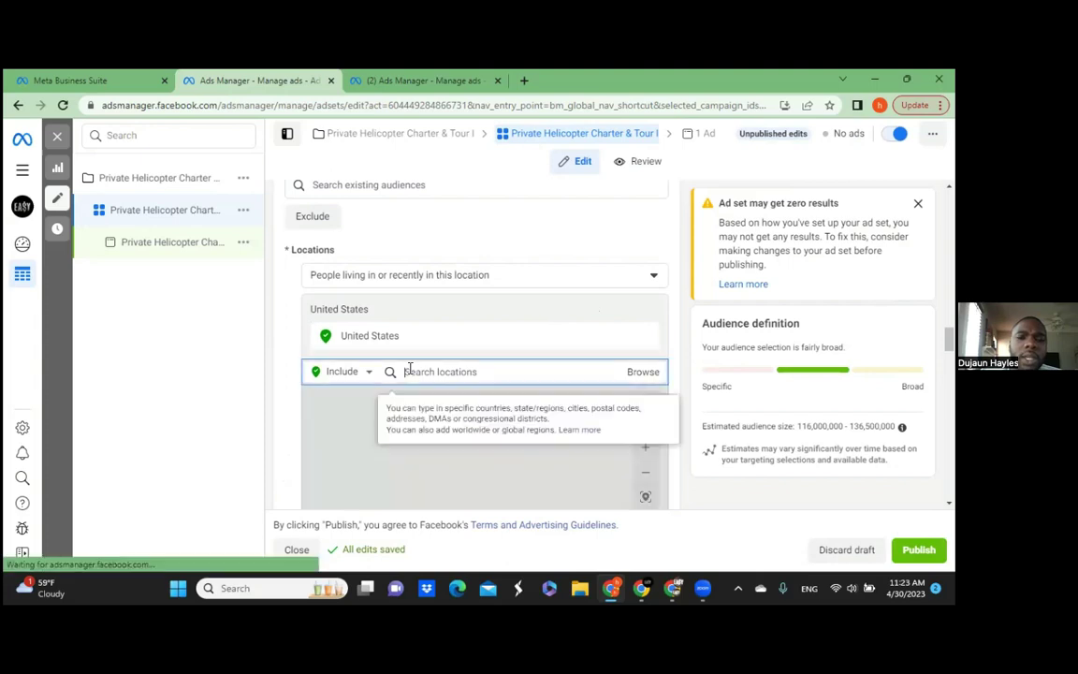
mouse_move(621, 334)
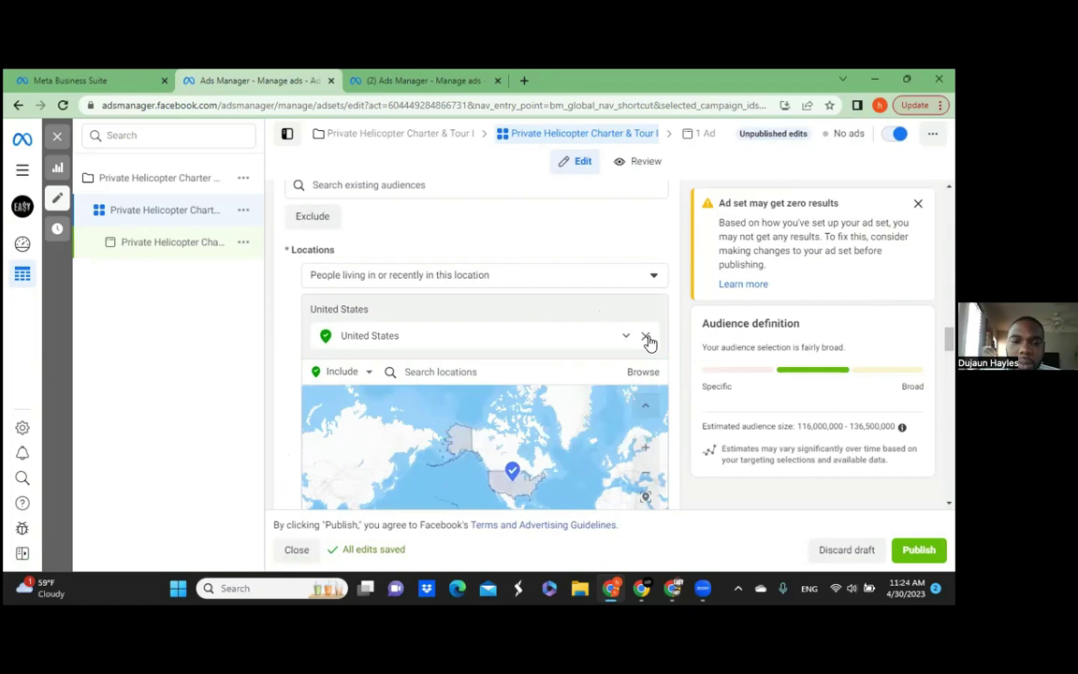
left_click(647, 337)
- Add the city of Atlanta, Georgia, United States as an included location for the audience
left_click(495, 349)
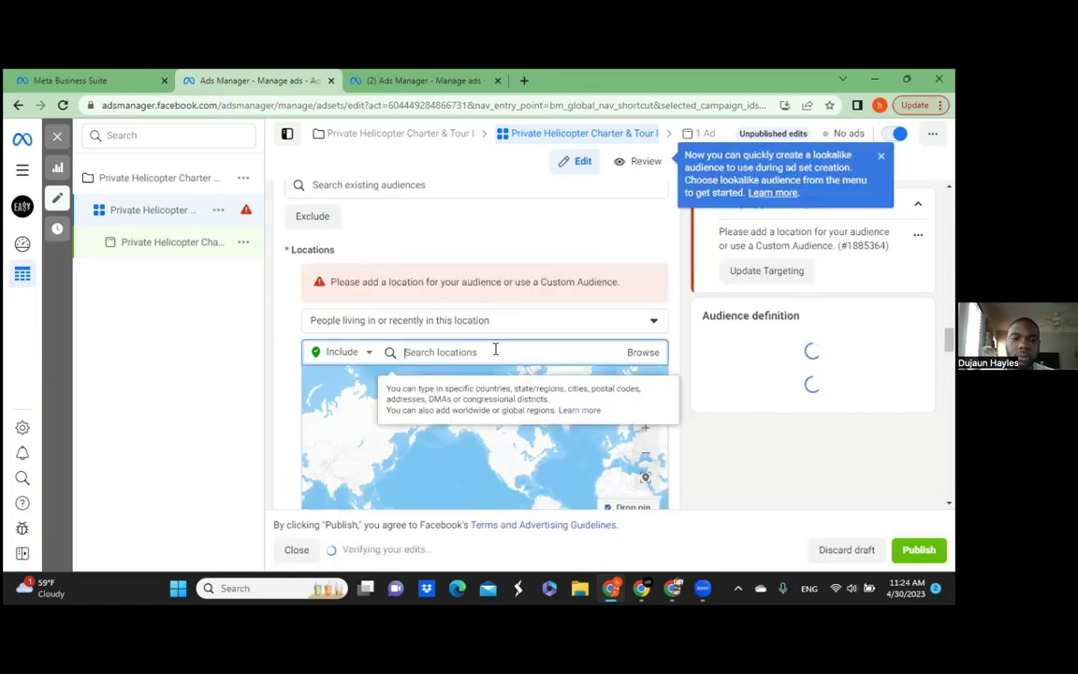
type("A")
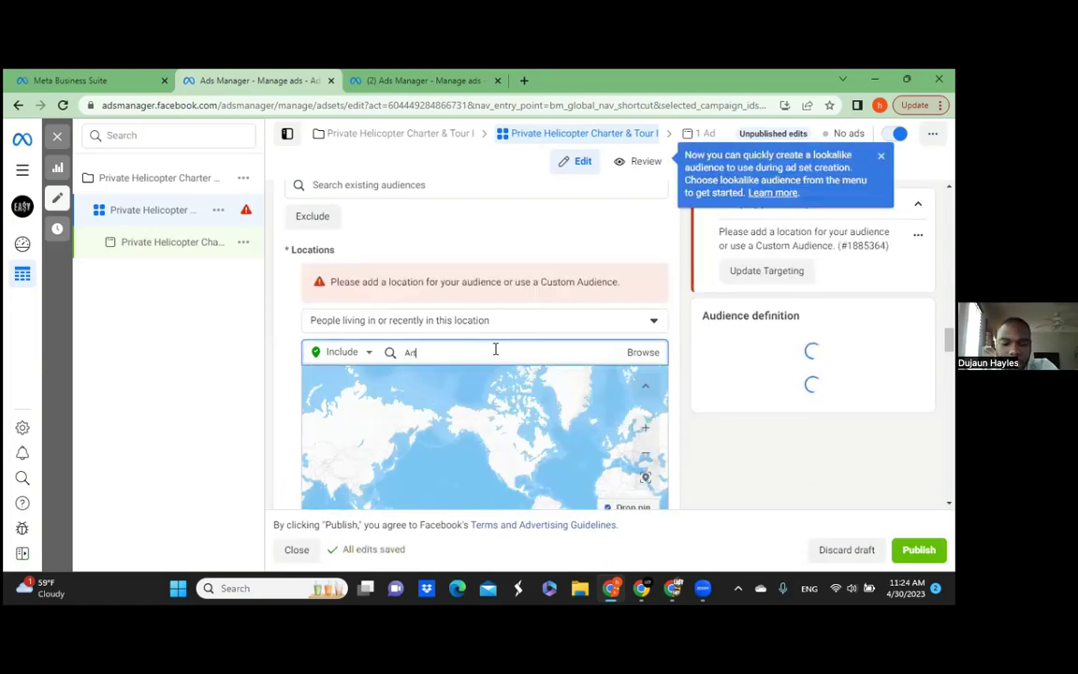
type("tlan")
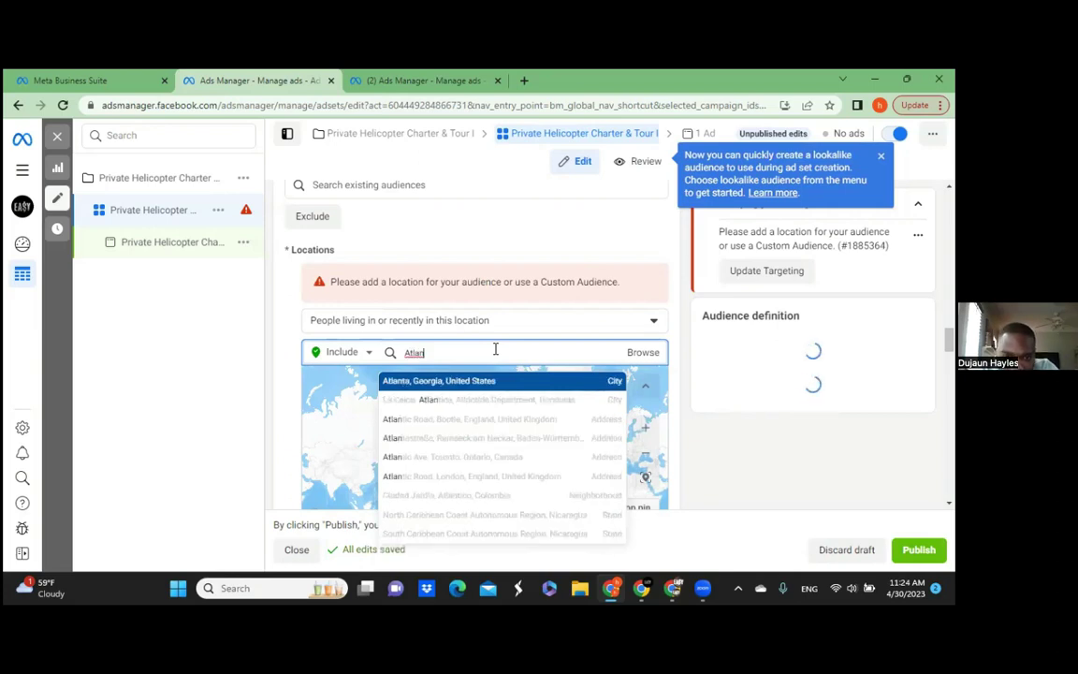
left_click(472, 388)
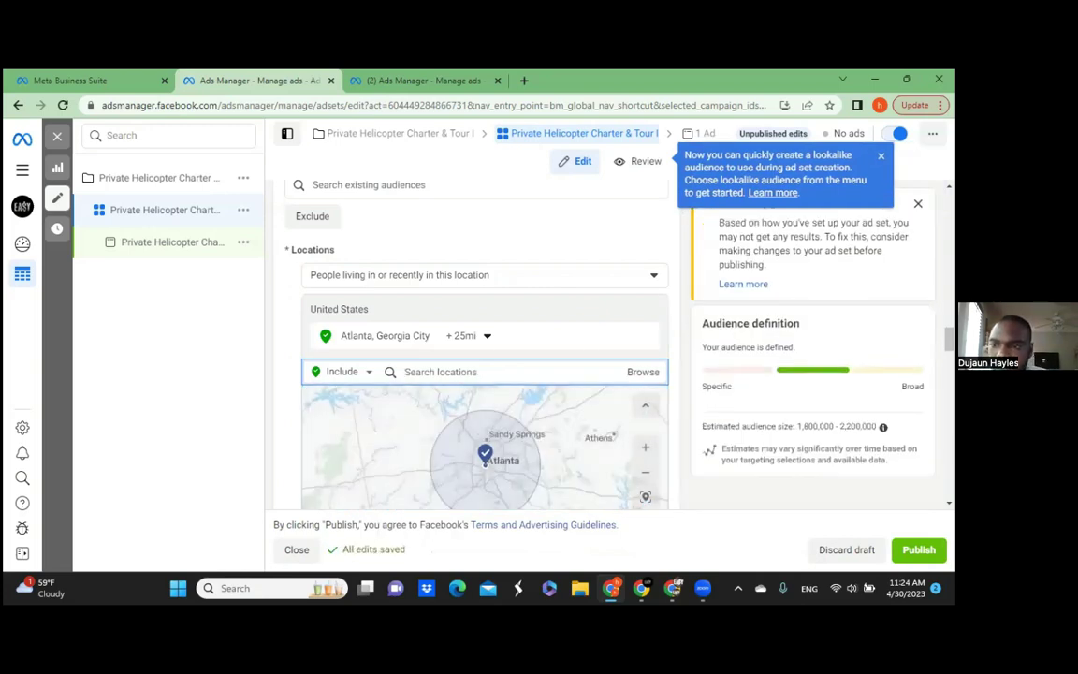
- Restrict the Atlanta location targeting to "People living in this location"
scroll(485, 375, "down", 1)
scroll(485, 346, "down", 2)
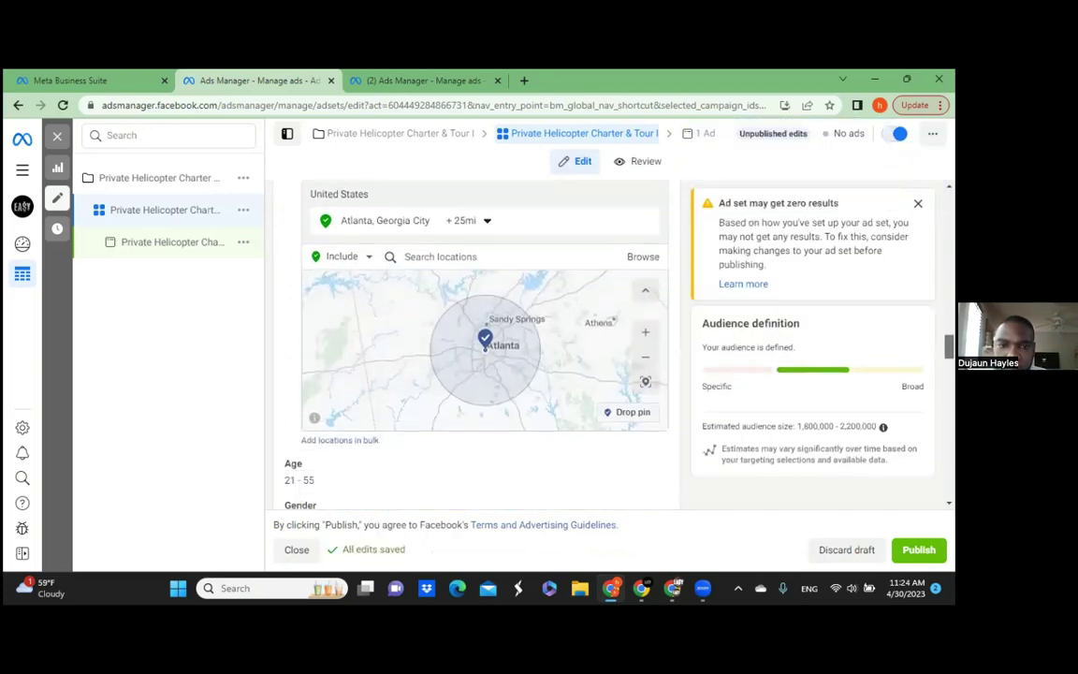
scroll(477, 346, "up", 2)
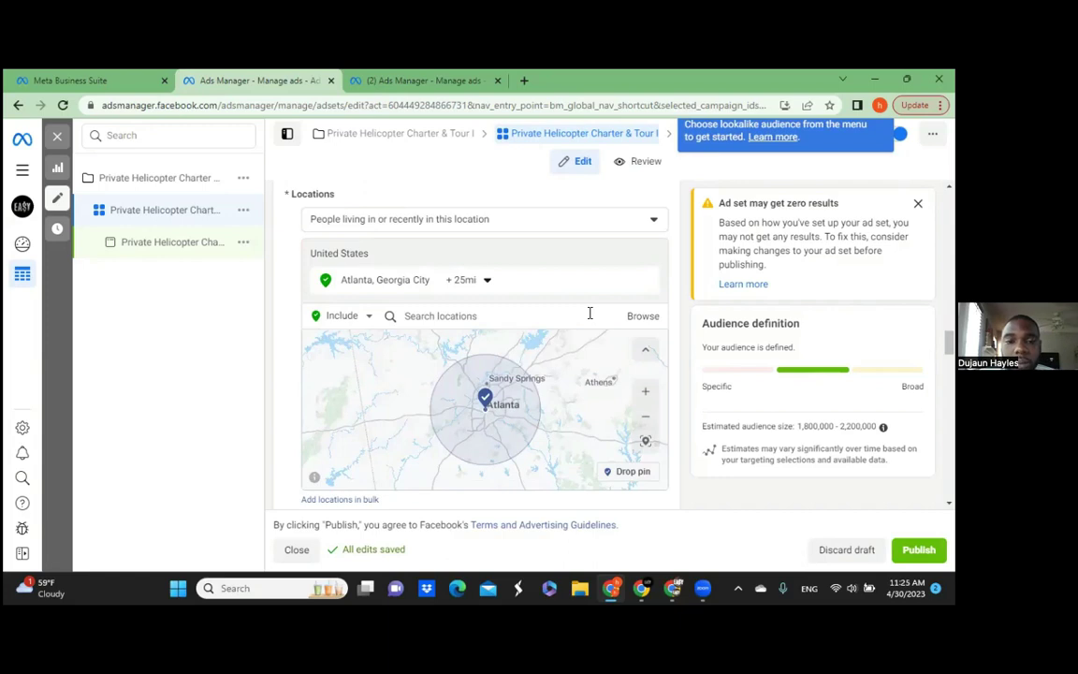
left_click(529, 218)
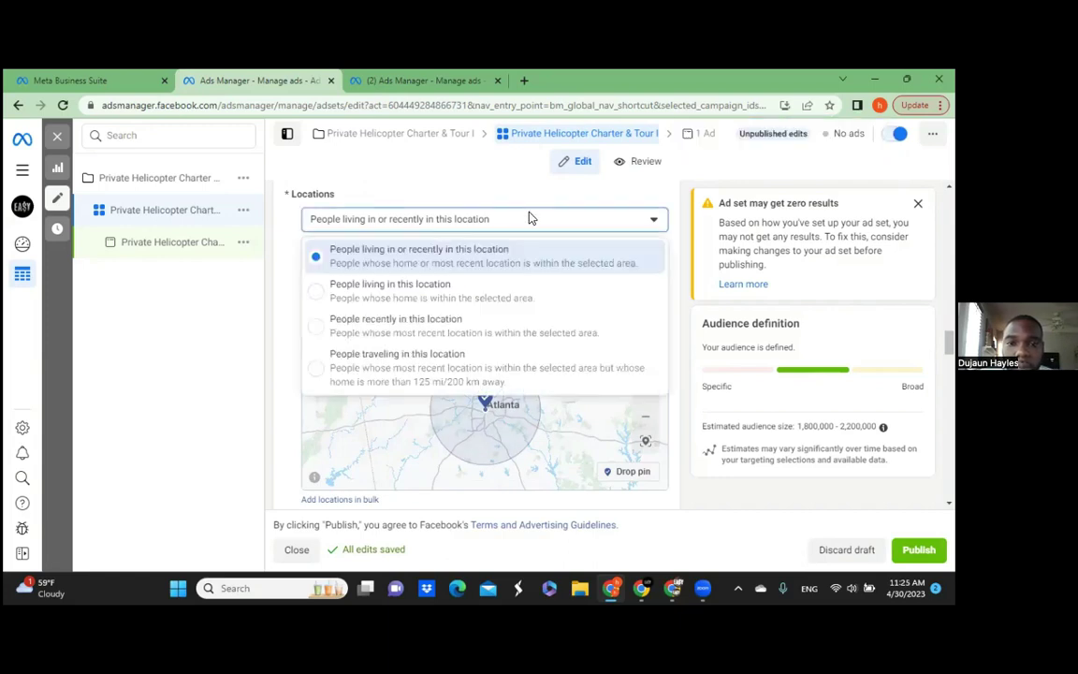
left_click(496, 295)
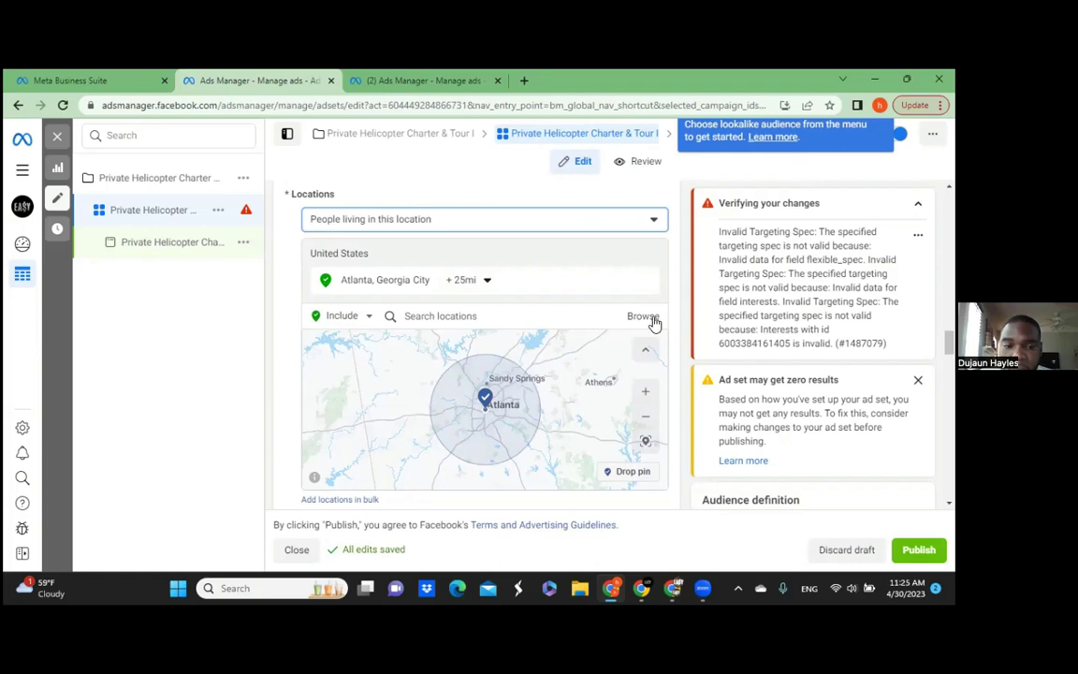
- Review the ad set's detailed targeting, languages, placement mode and platform selections
scroll(561, 309, "down", 5)
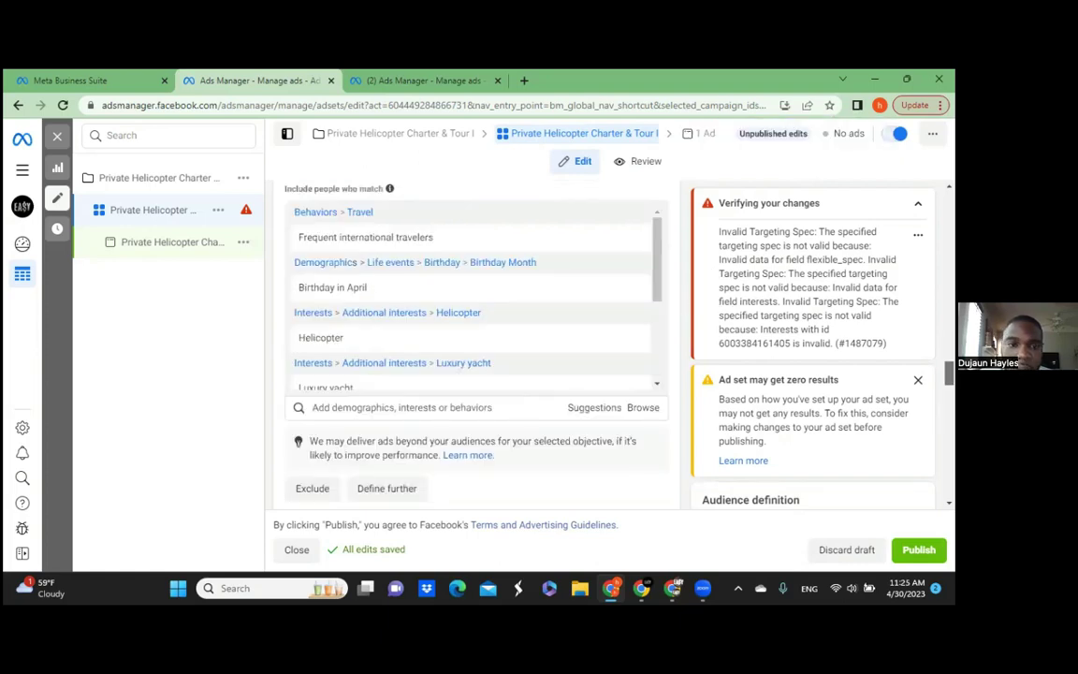
scroll(468, 346, "down", 3)
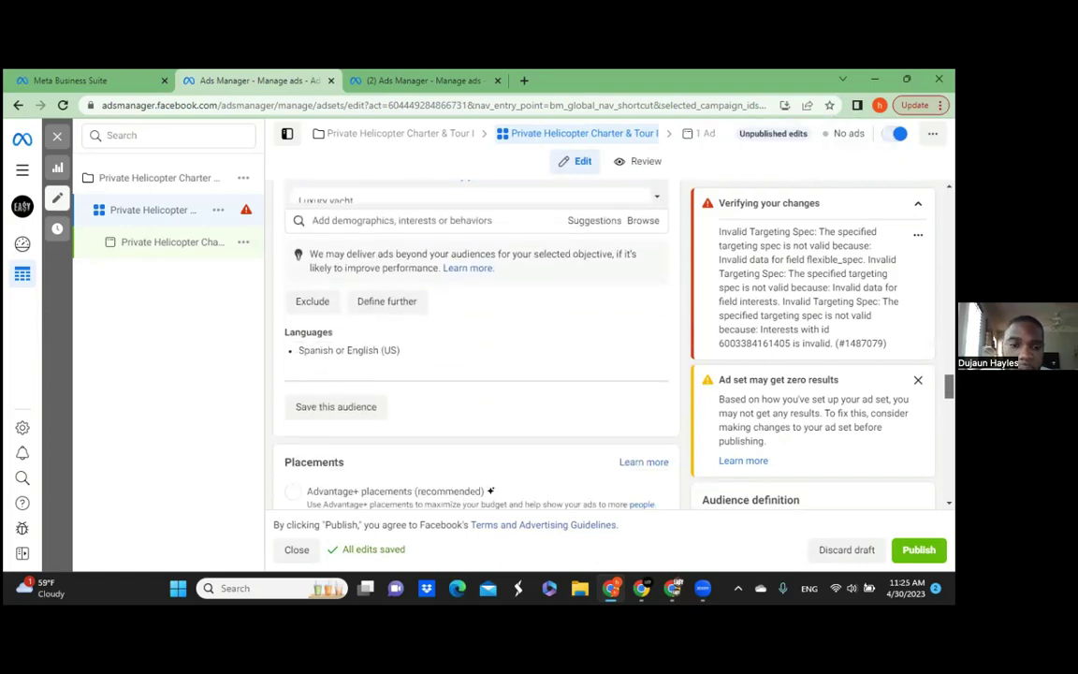
scroll(468, 347, "up", 1)
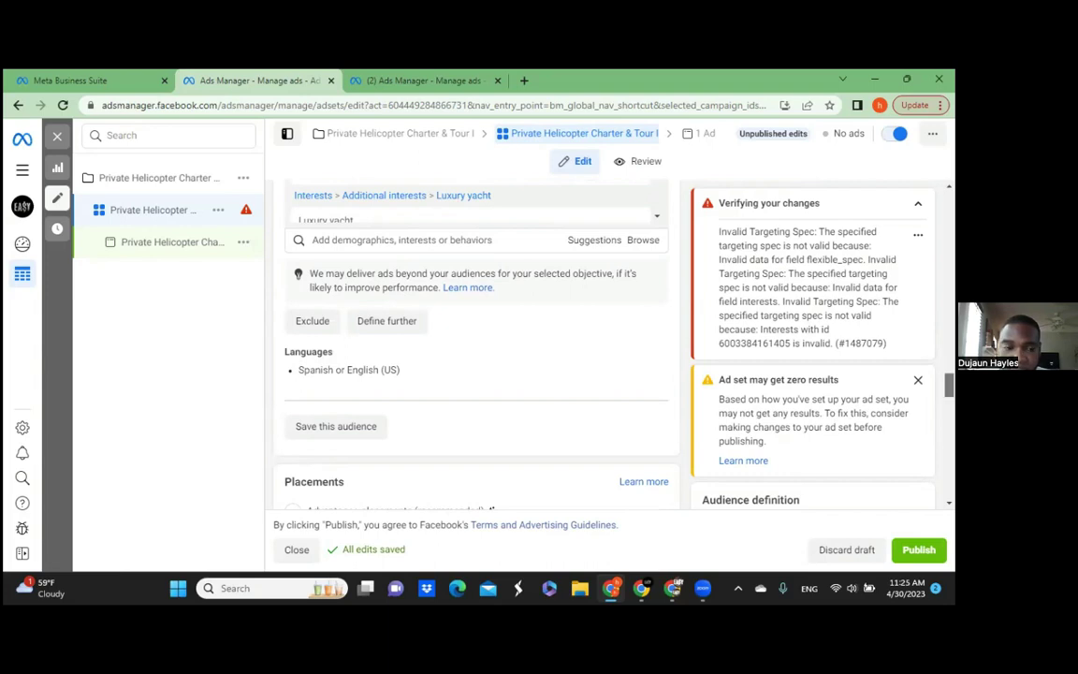
scroll(476, 347, "down", 3)
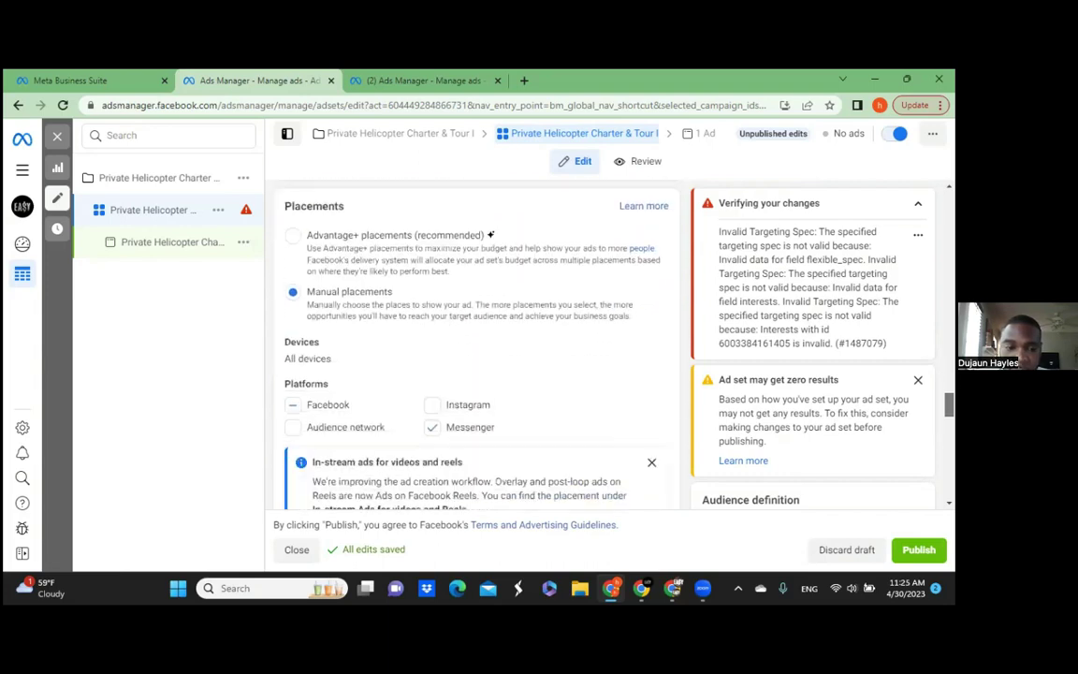
scroll(476, 347, "down", 2)
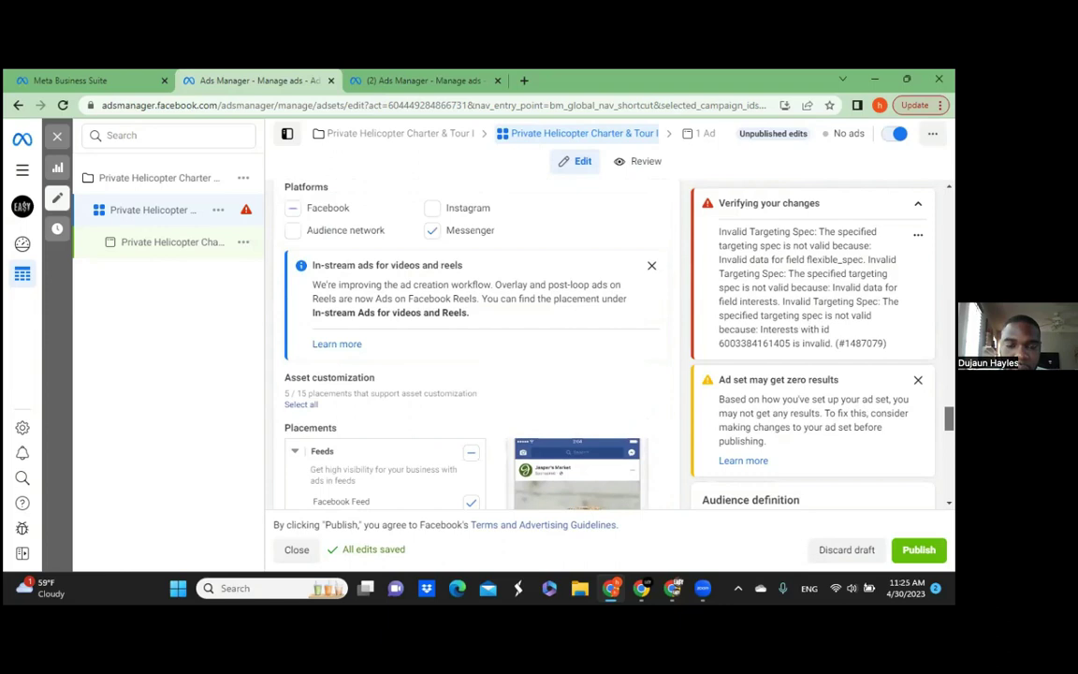
scroll(476, 346, "up", 2)
scroll(476, 346, "up", 1)
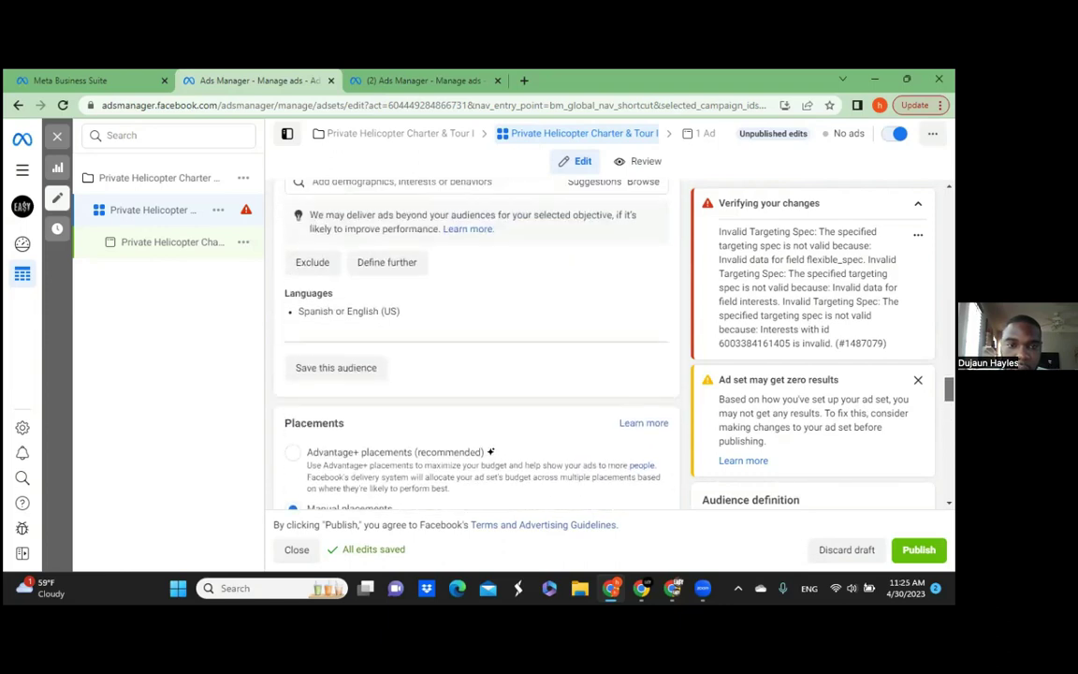
- Remove NetJets, XOJET, Luxury yacht, Frequent international travelers and the Family and relationships interest from detailed targeting
scroll(475, 346, "up", 2)
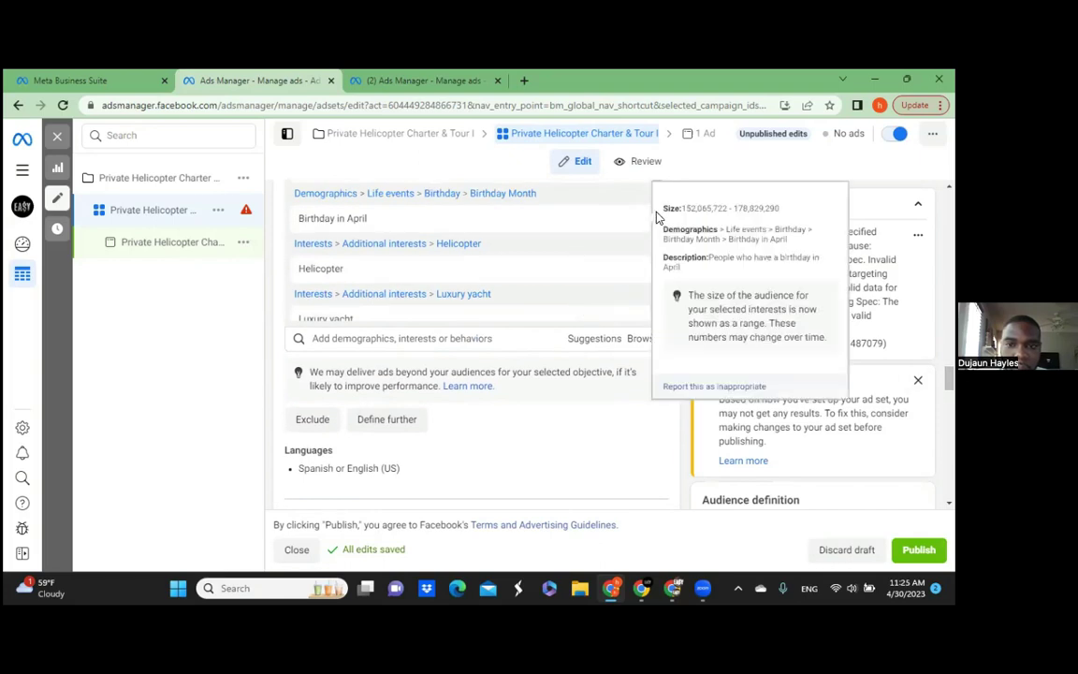
scroll(654, 229, "up", 1)
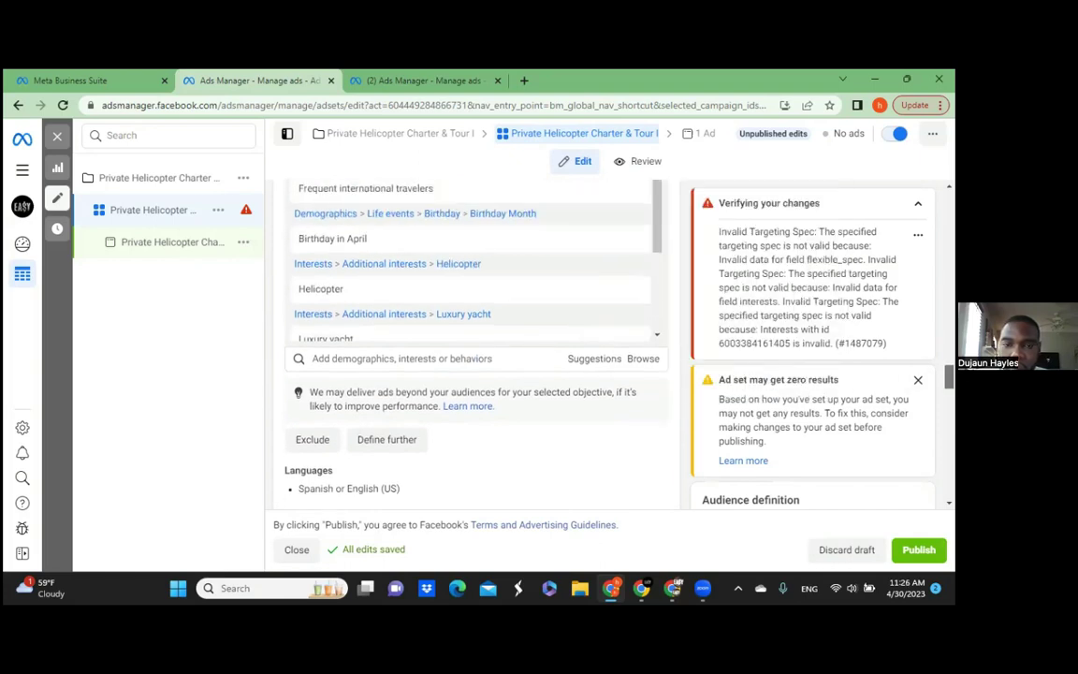
left_click_drag(653, 229, 657, 288)
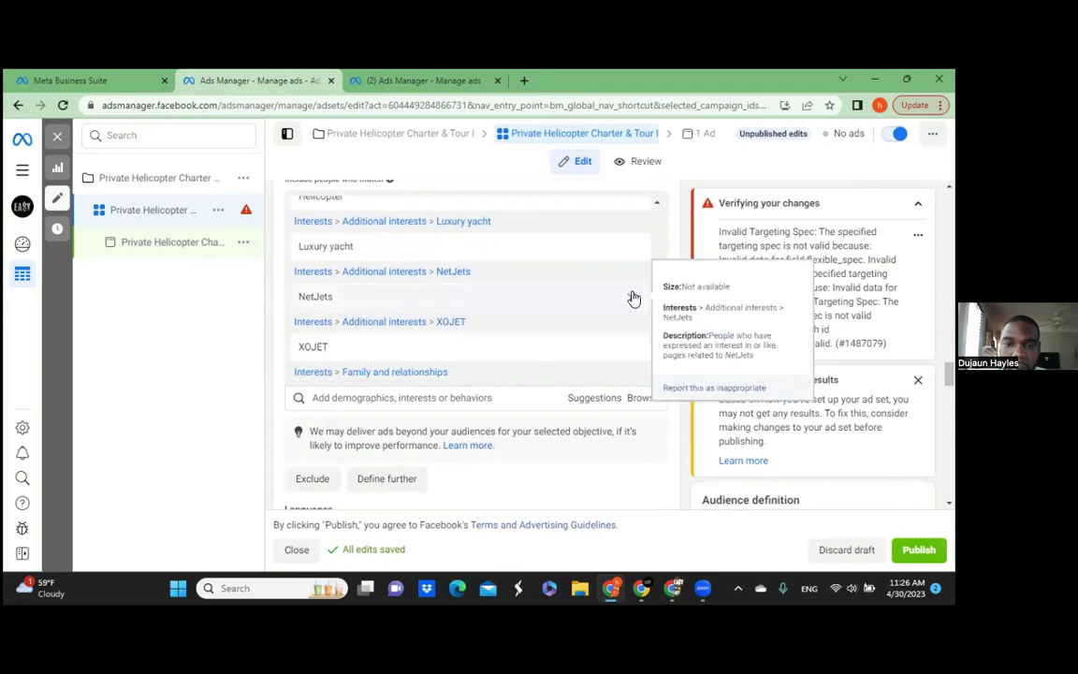
left_click(630, 296)
left_click(631, 346)
left_click(632, 363)
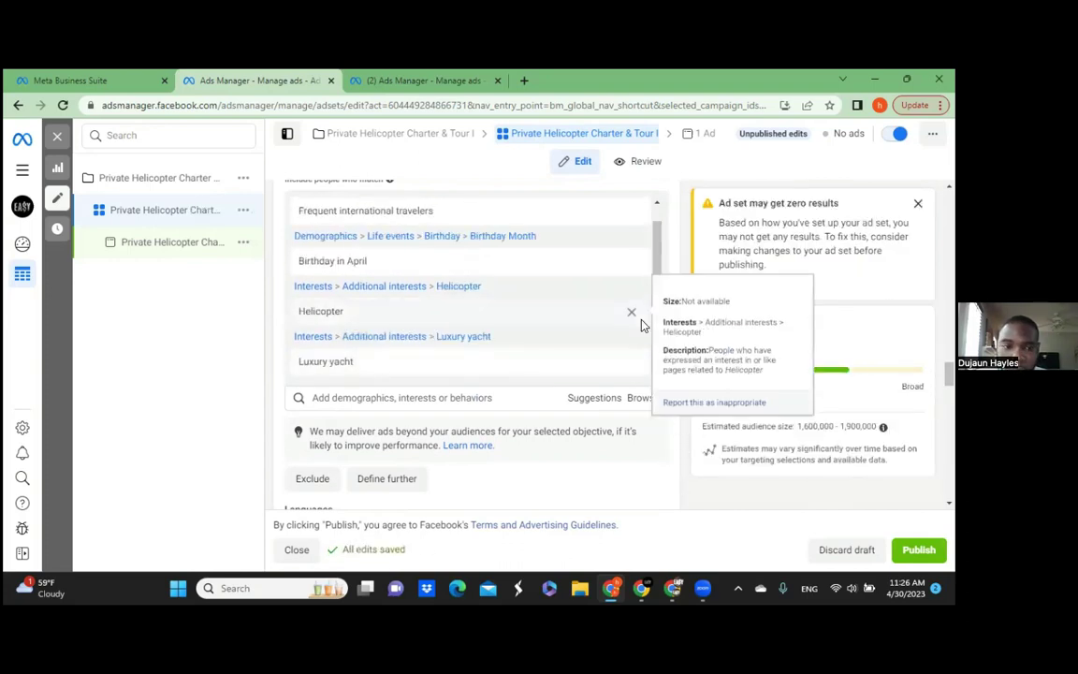
left_click(634, 362)
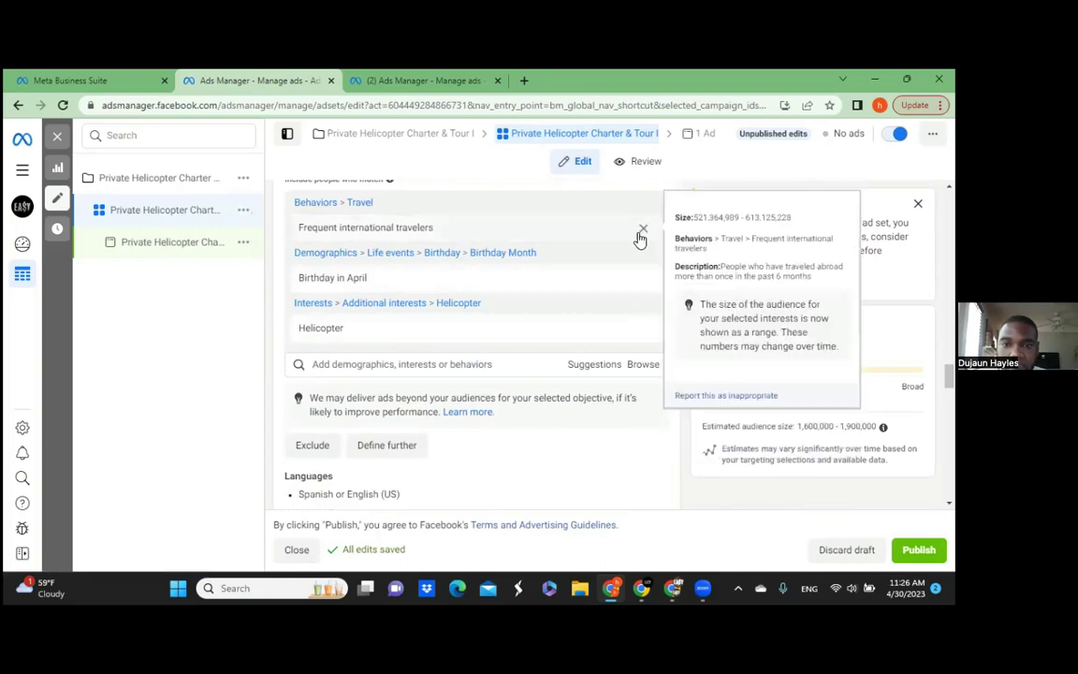
left_click(643, 229)
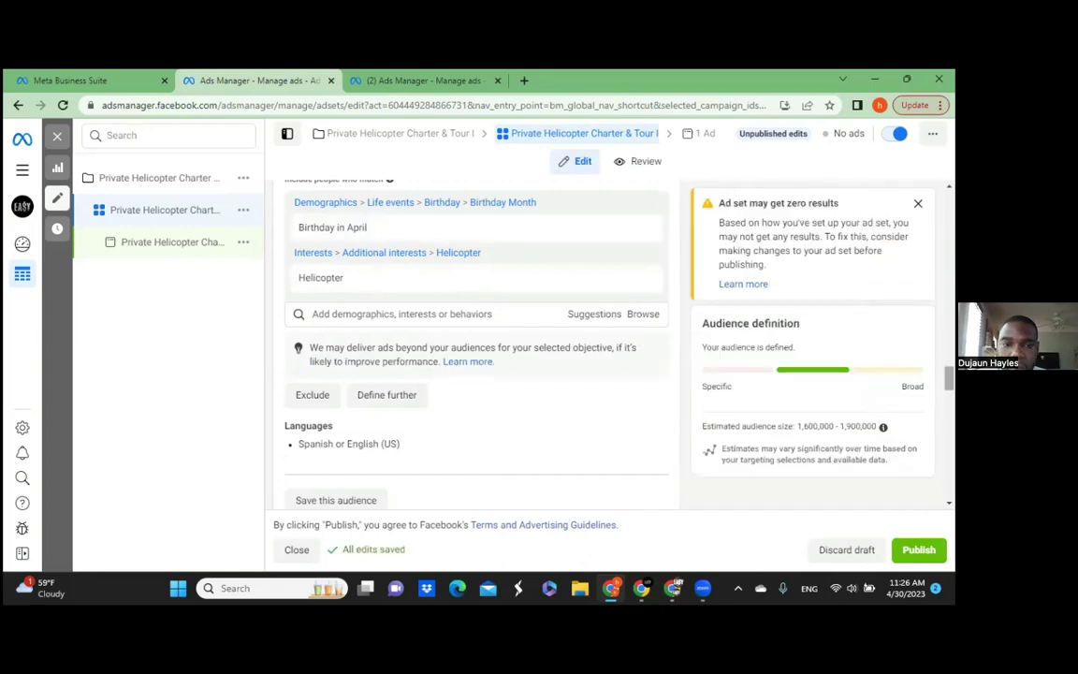
- Add the demographics "Birthday in May" and "Birthday in June" to the detailed targeting
scroll(468, 337, "up", 2)
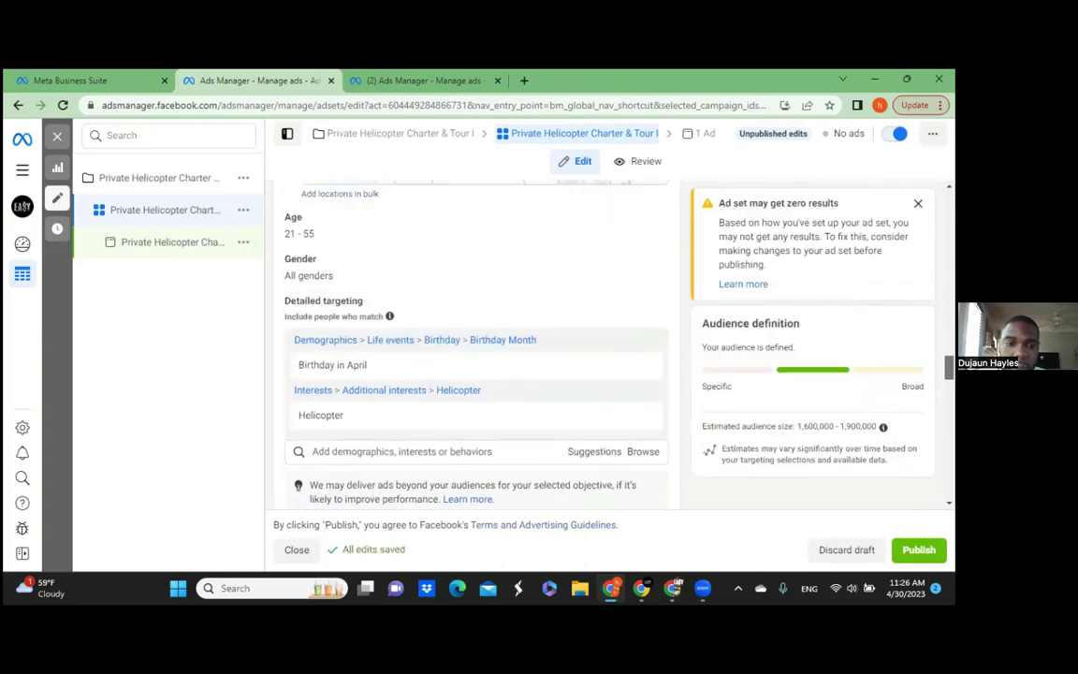
scroll(468, 337, "down", 2)
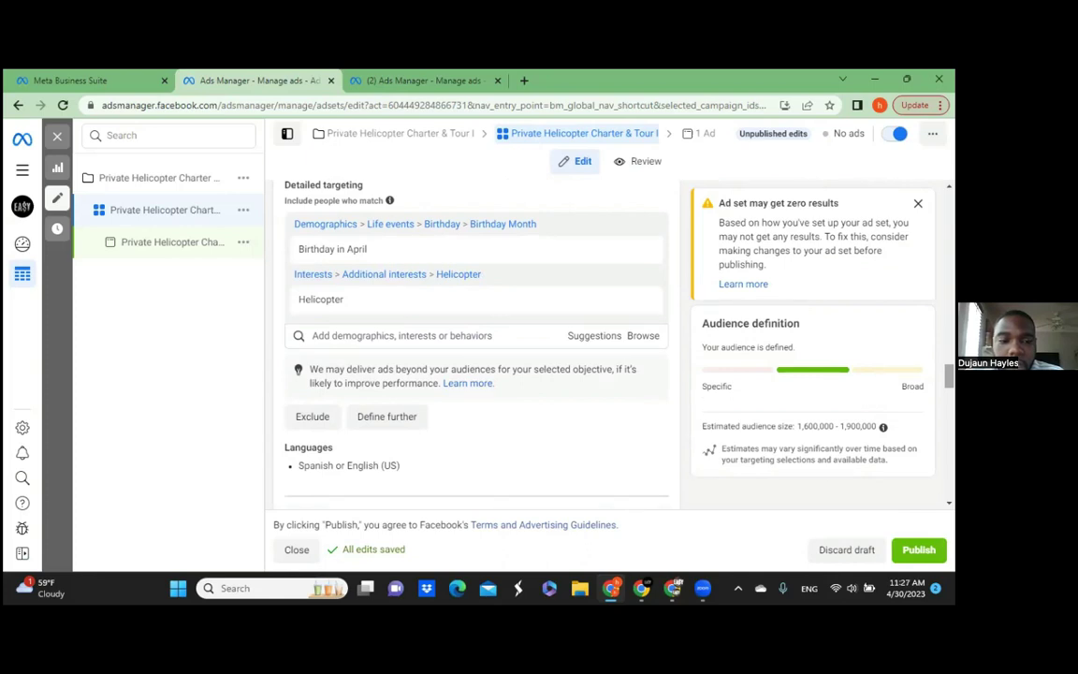
mouse_move(660, 256)
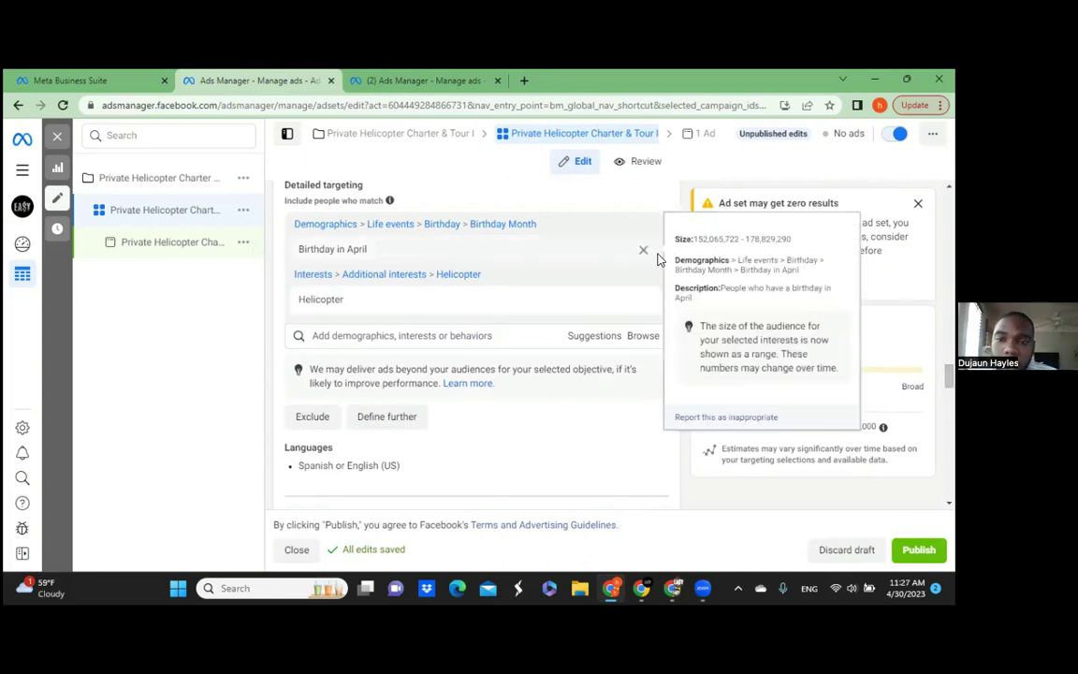
left_click(516, 335)
type("Birth")
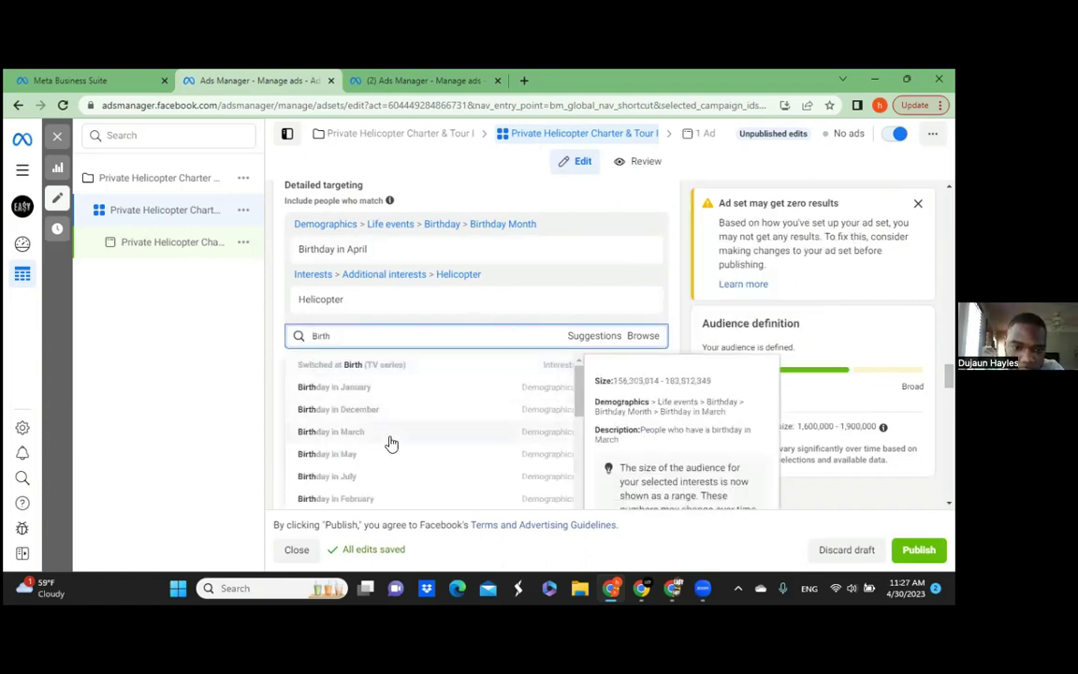
left_click(354, 455)
left_click(366, 399)
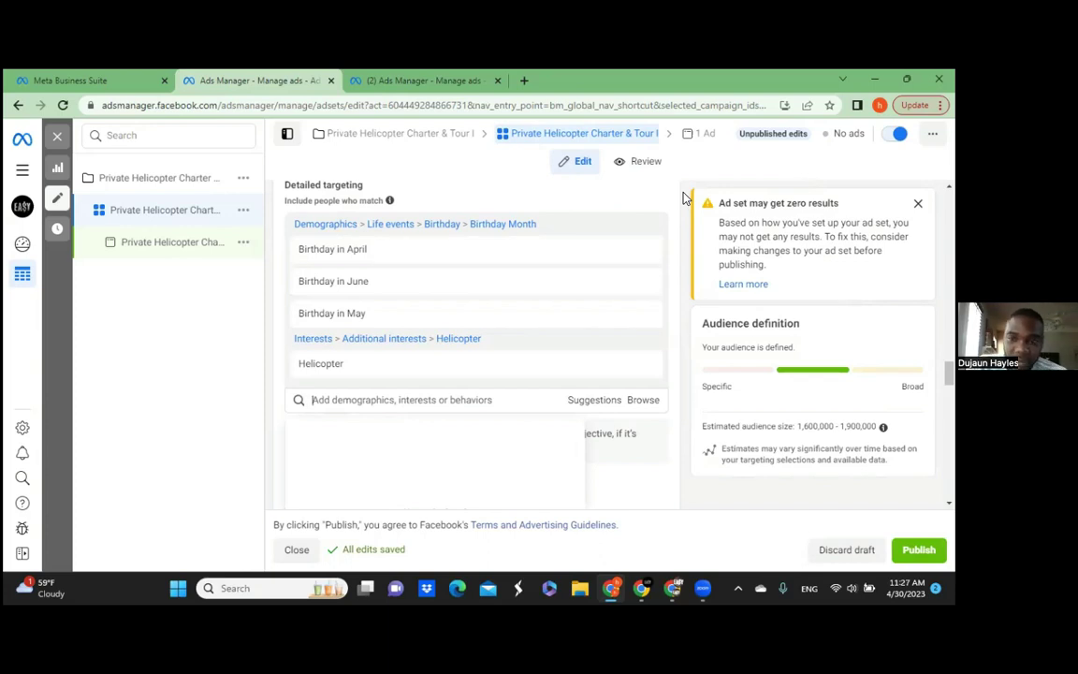
- Search the detailed targeting options for "birthday ideas"
mouse_move(579, 312)
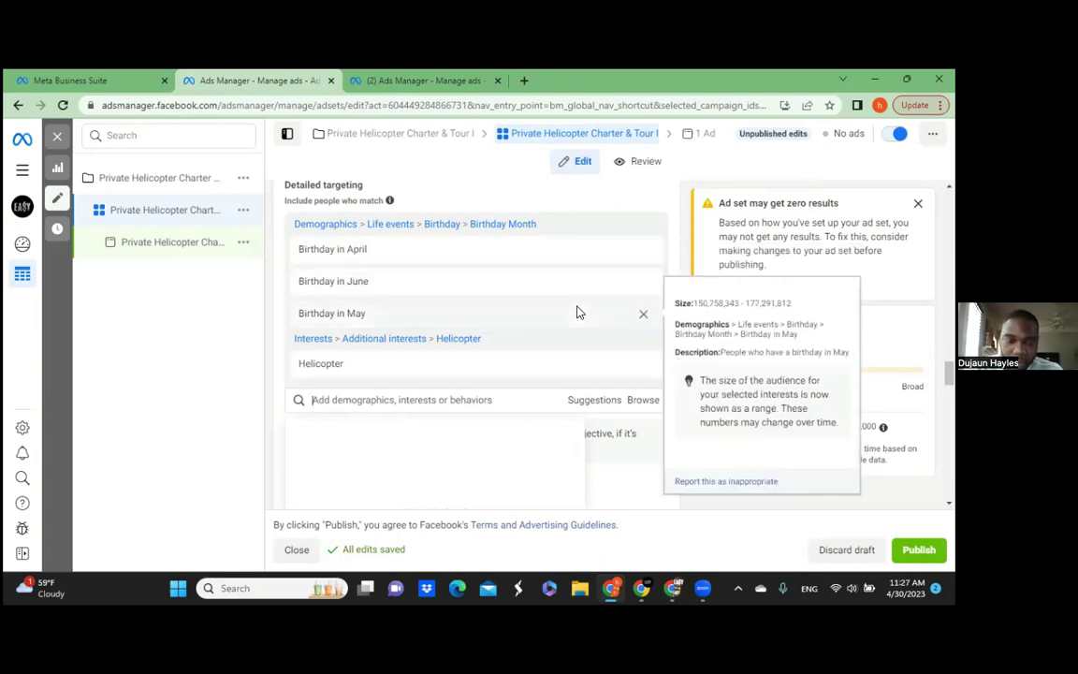
type("birthday ideas")
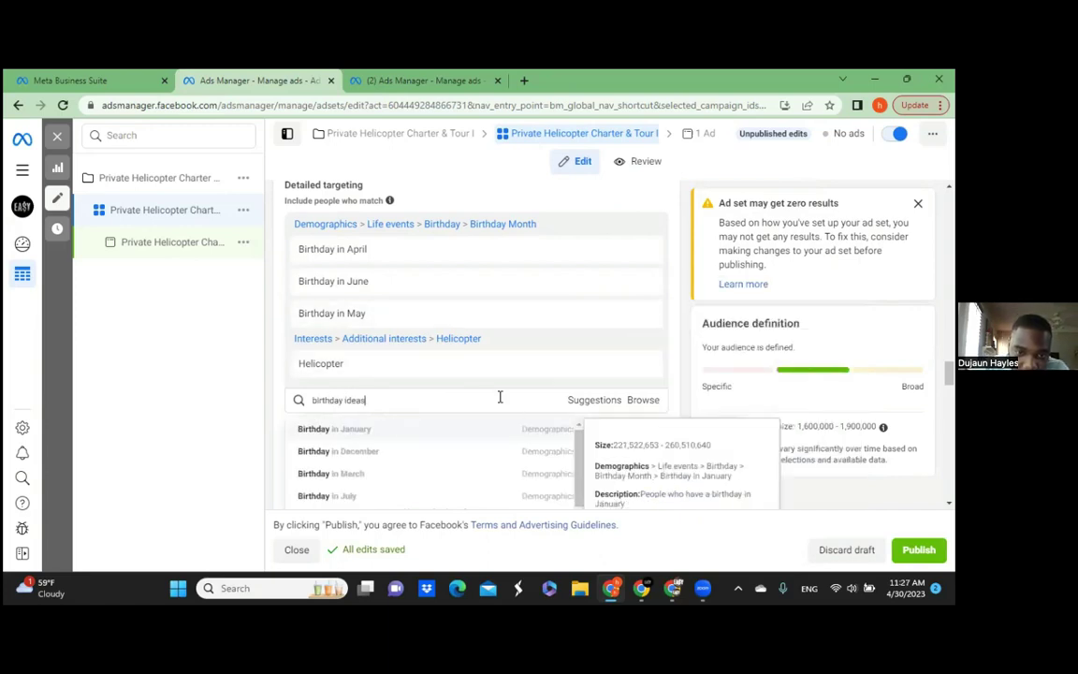
key("BackSpace")
key("BackSpace")
key("BackSpace")
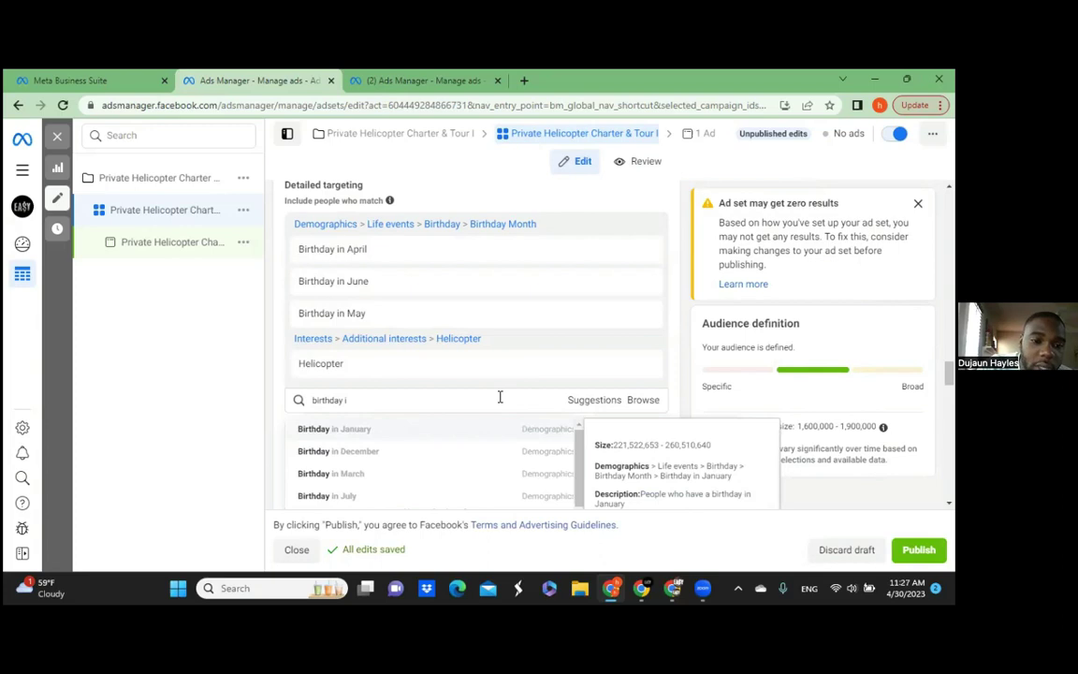
- Search the detailed targeting options for "special" and look through the suggested interests
key("BackSpace")
key("BackSpace")
key("BackSpace")
key("BackSpace")
key("BackSpace")
key("BackSpace")
key("BackSpace")
key("BackSpace")
type("special")
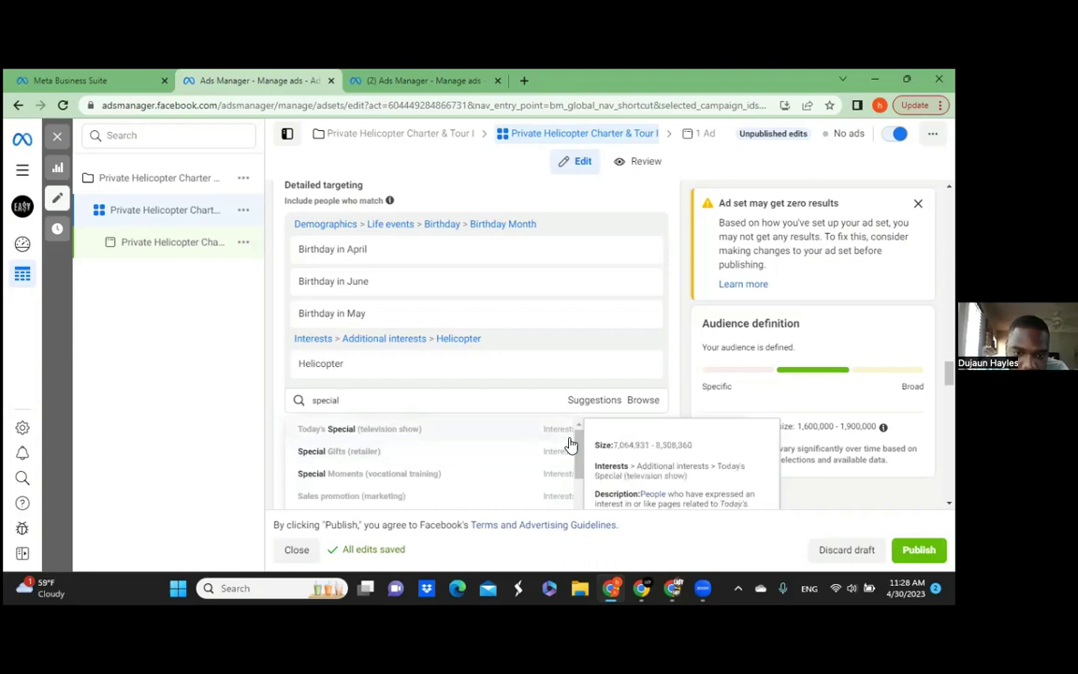
left_click_drag(580, 438, 581, 455)
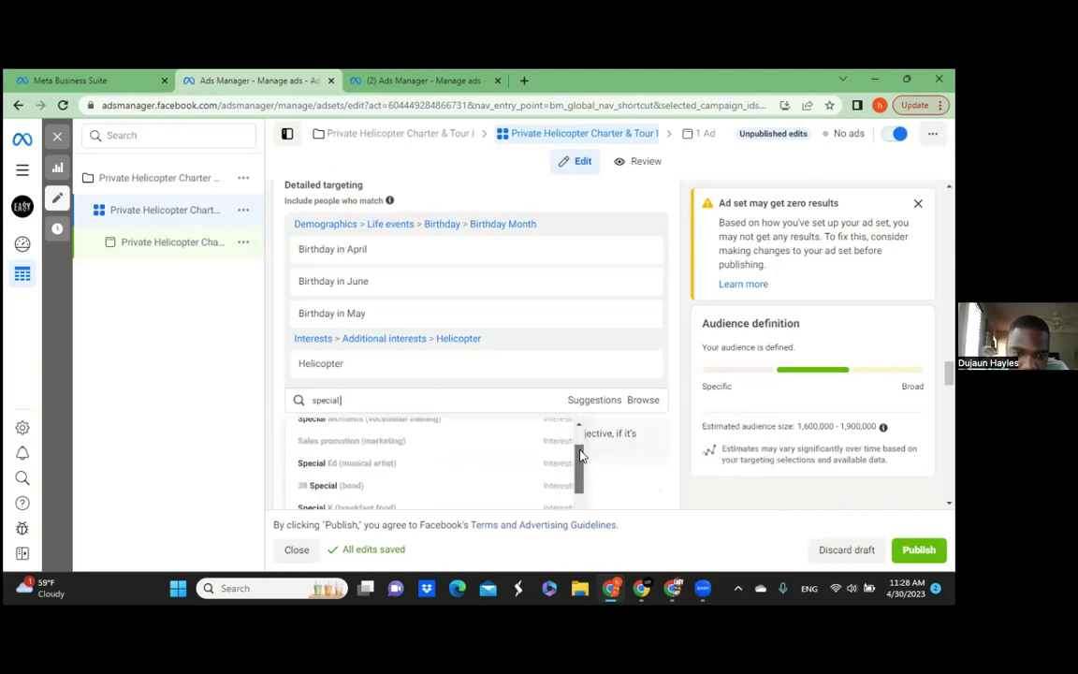
- Try adding the interest "Special Gifts (retailer)" to the detailed targeting, and remove it again
left_click(460, 445)
mouse_move(493, 366)
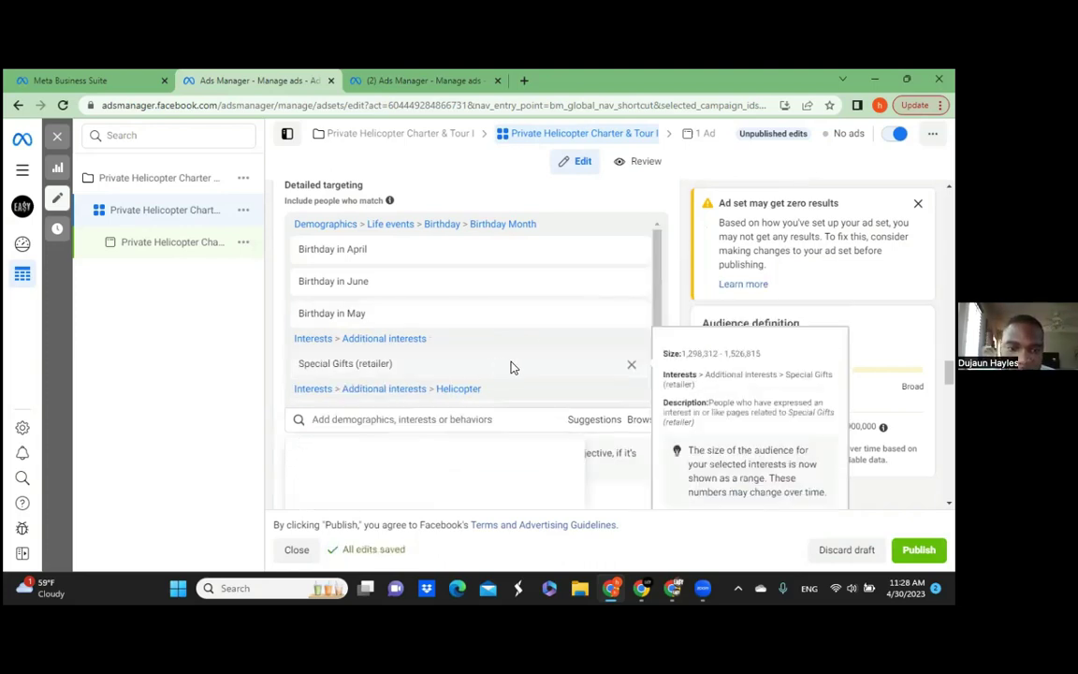
left_click(631, 364)
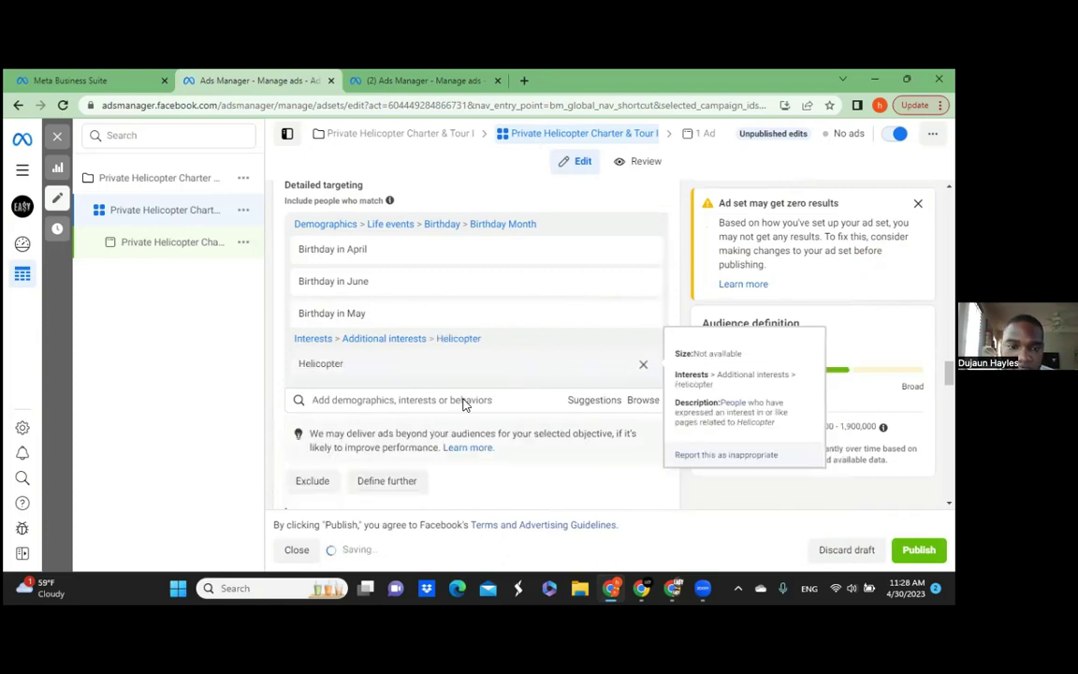
- Search the detailed targeting options for "Gifts" and close the suggestions without adding any
left_click(443, 400)
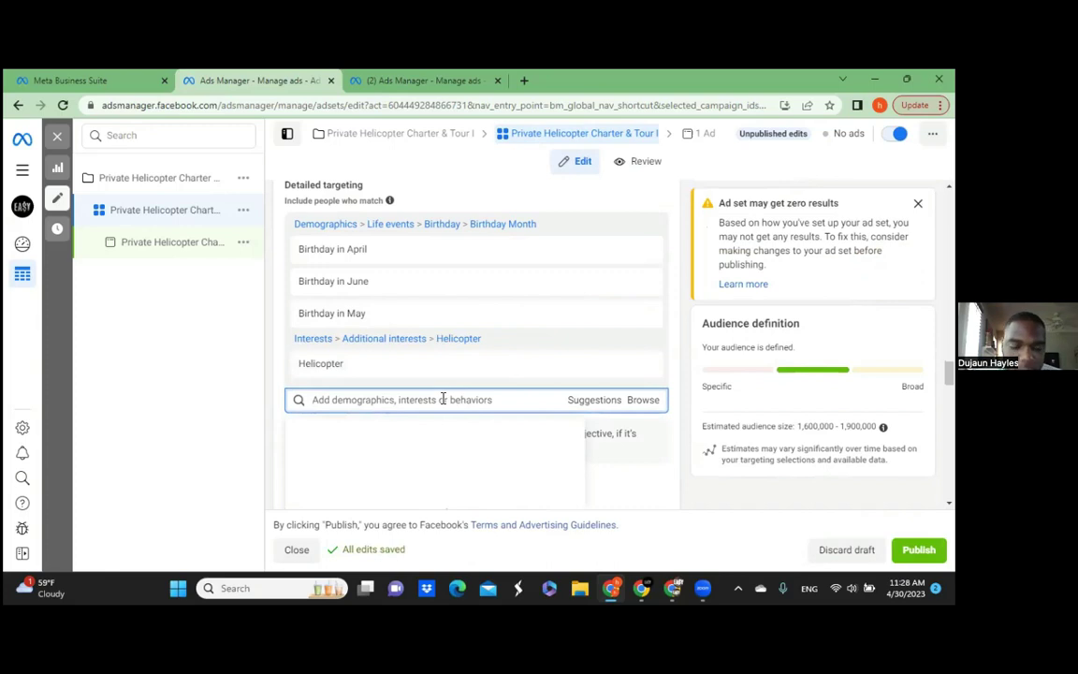
type("Gifts")
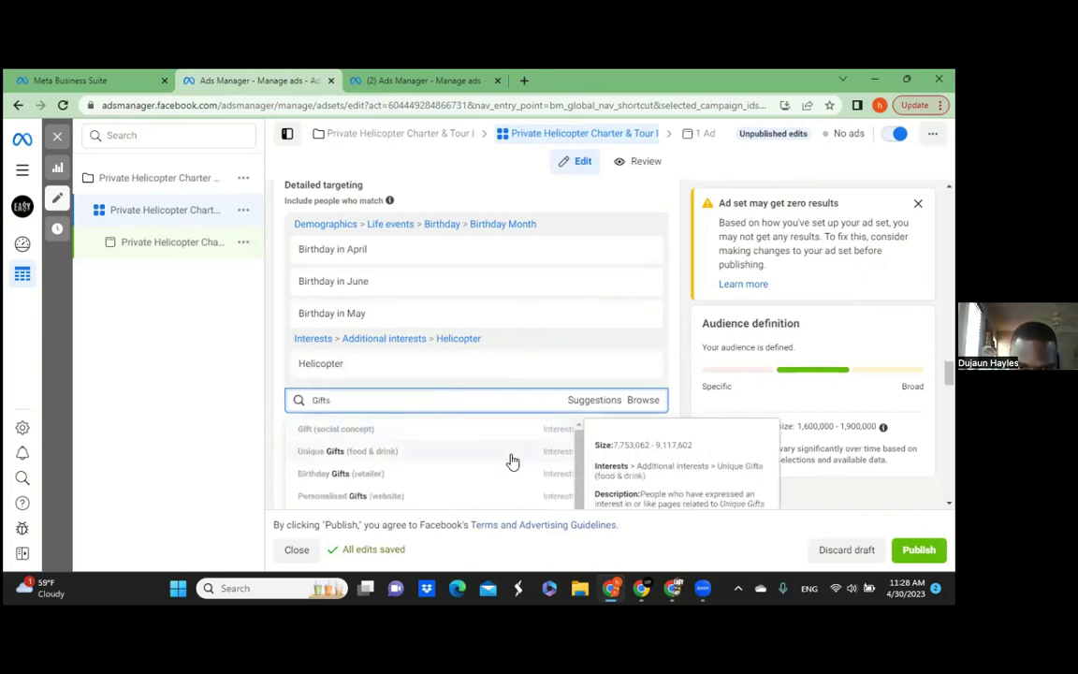
left_click_drag(585, 468, 580, 440)
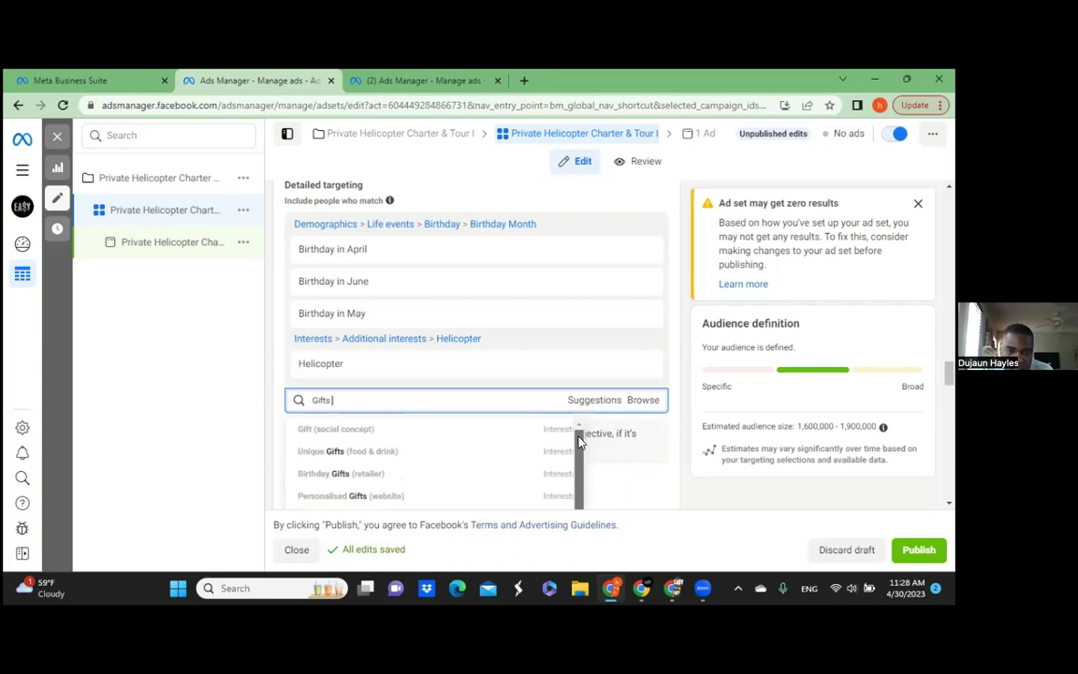
left_click(679, 438)
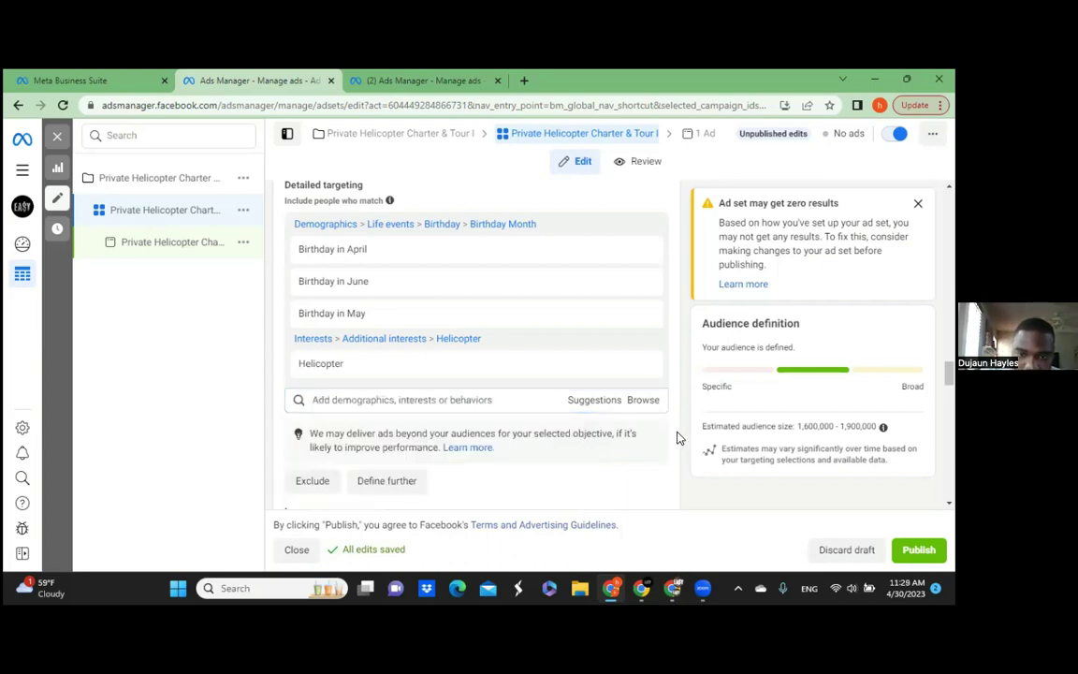
left_click(505, 399)
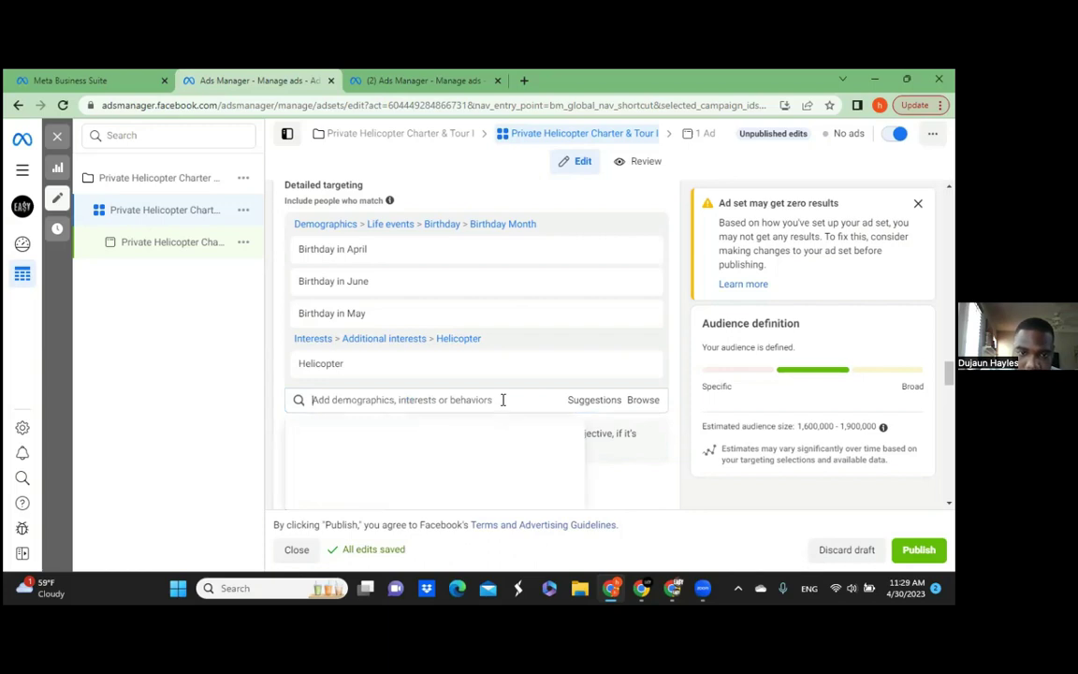
left_click(680, 466)
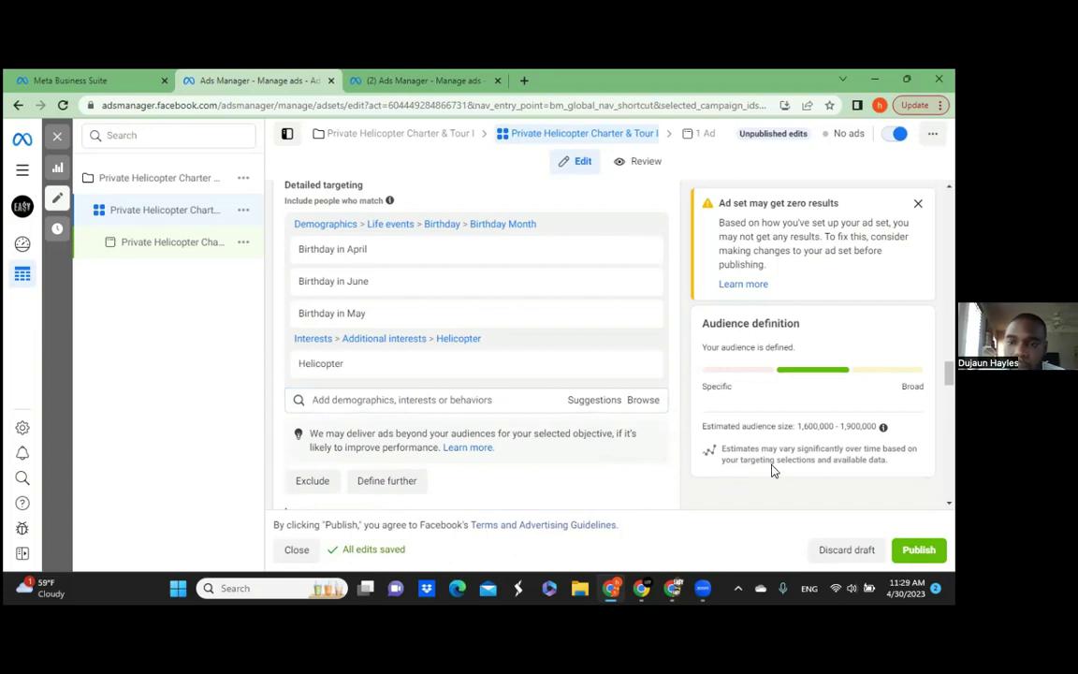
- Check the ad set's age, gender, detailed targeting, languages, platforms and individual feed and story placements
scroll(477, 346, "up", 5)
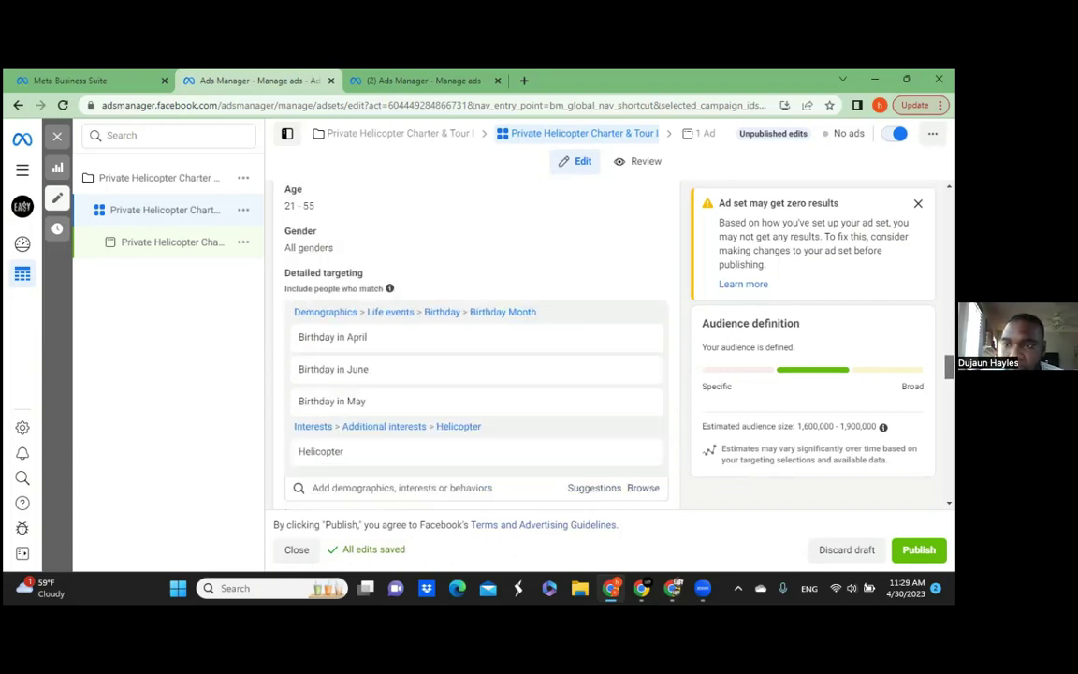
scroll(477, 346, "down", 5)
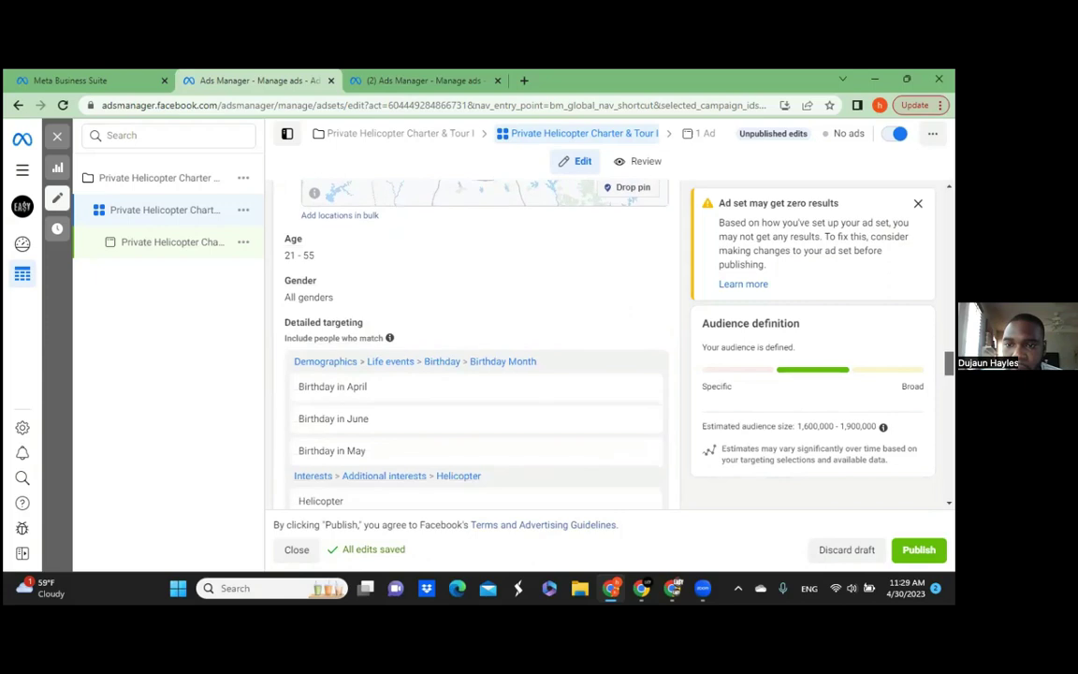
scroll(478, 346, "down", 6)
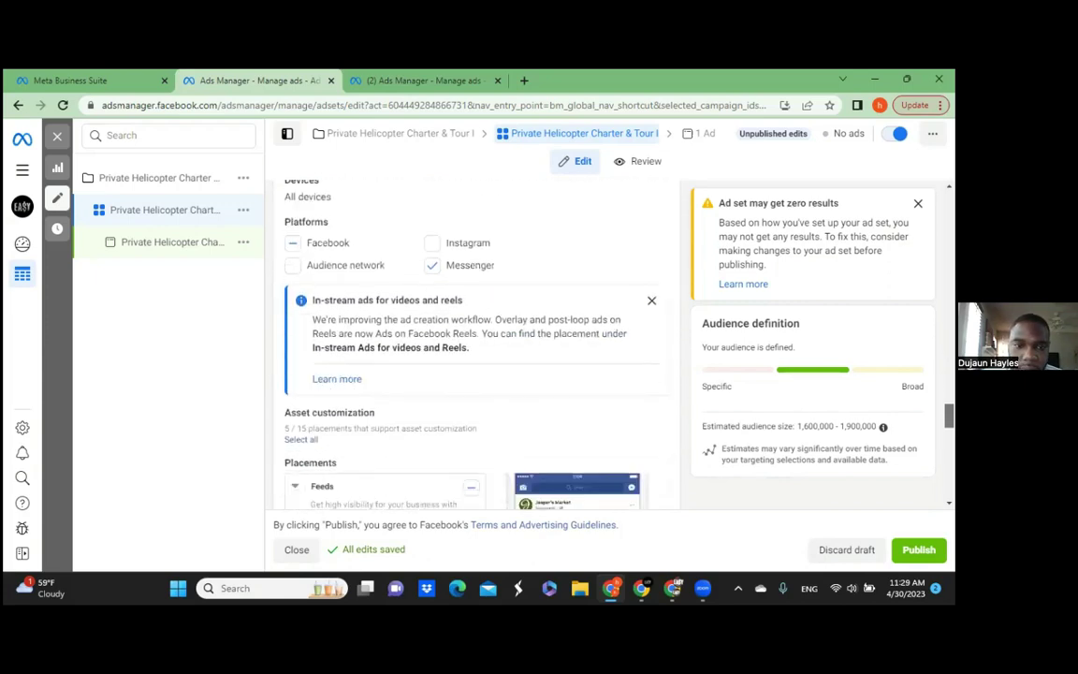
scroll(477, 346, "up", 5)
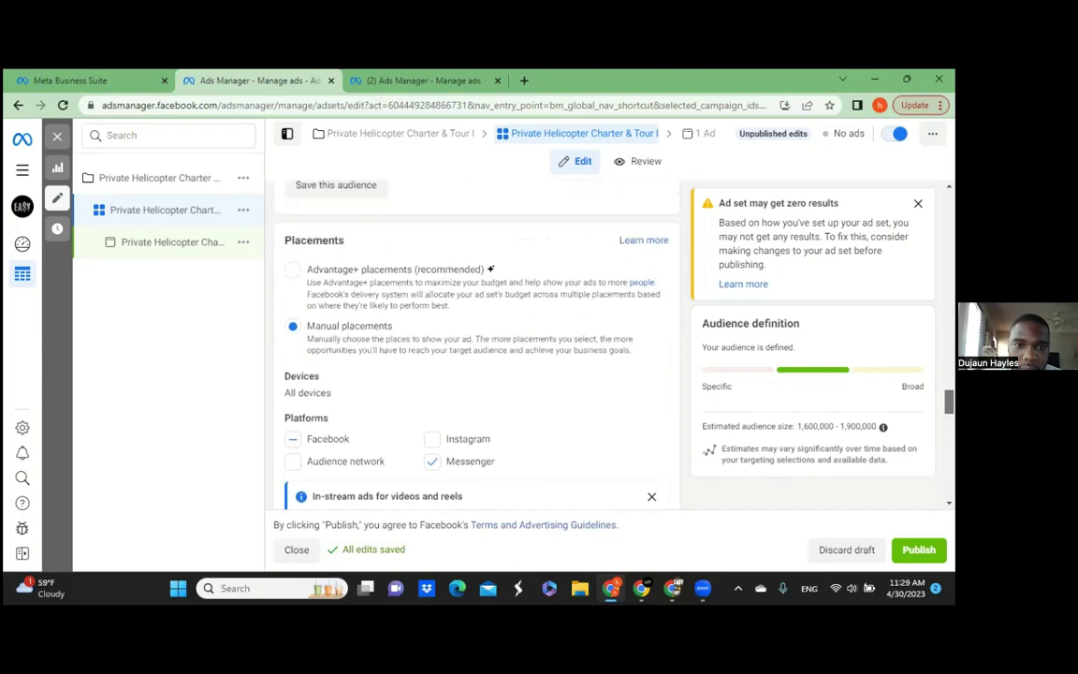
scroll(477, 346, "up", 3)
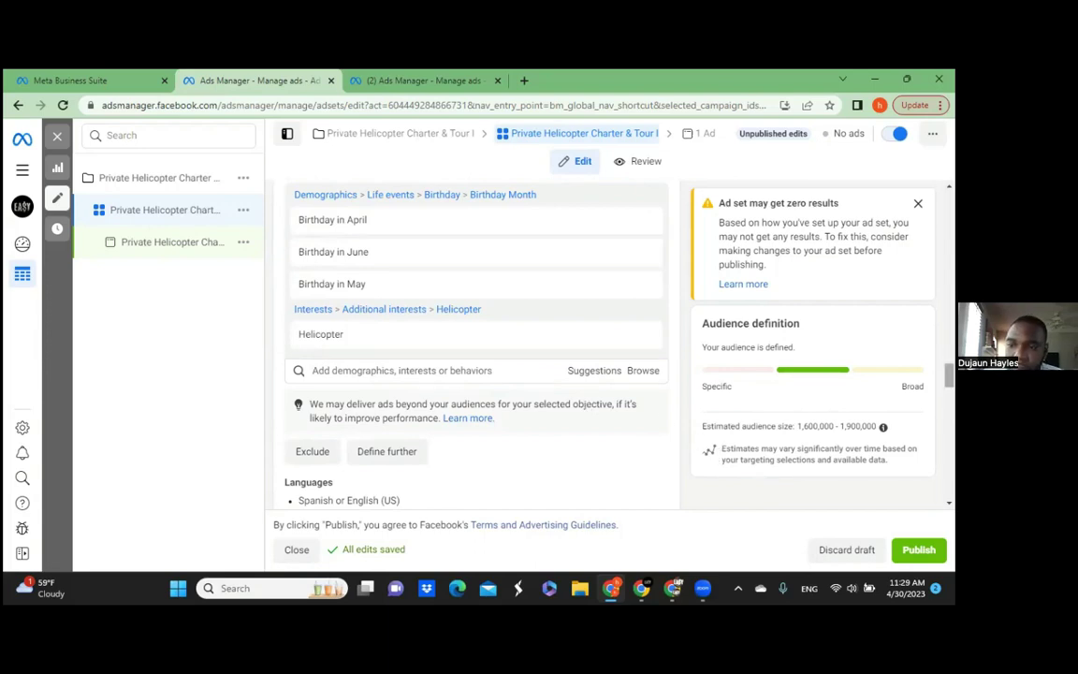
scroll(477, 346, "down", 3)
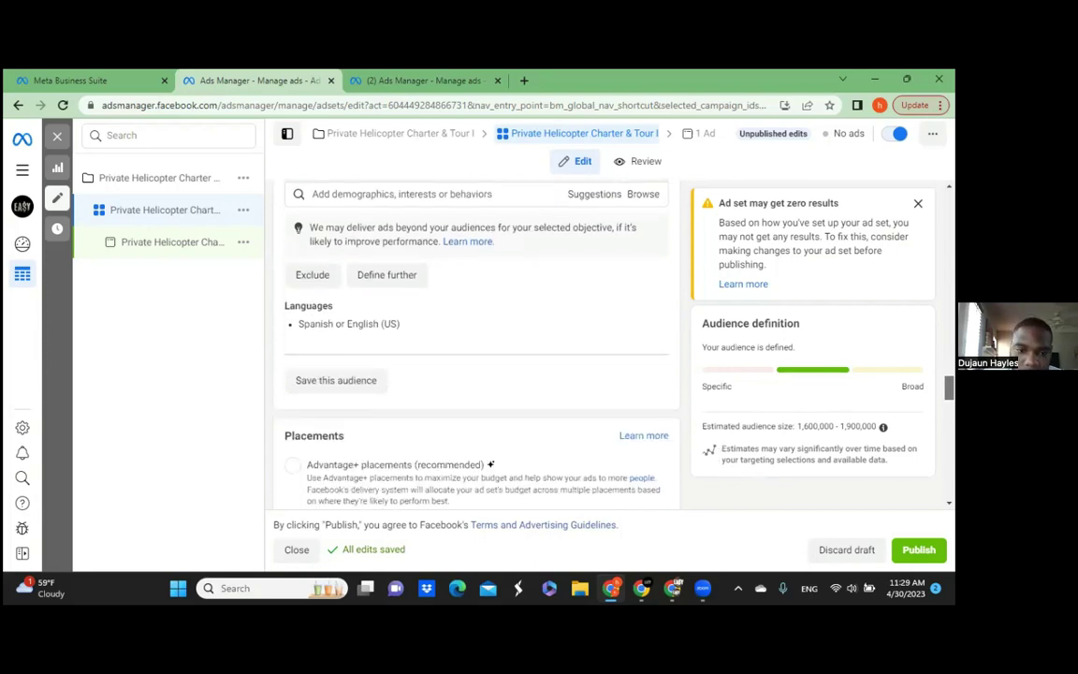
scroll(477, 346, "down", 1)
scroll(473, 346, "down", 4)
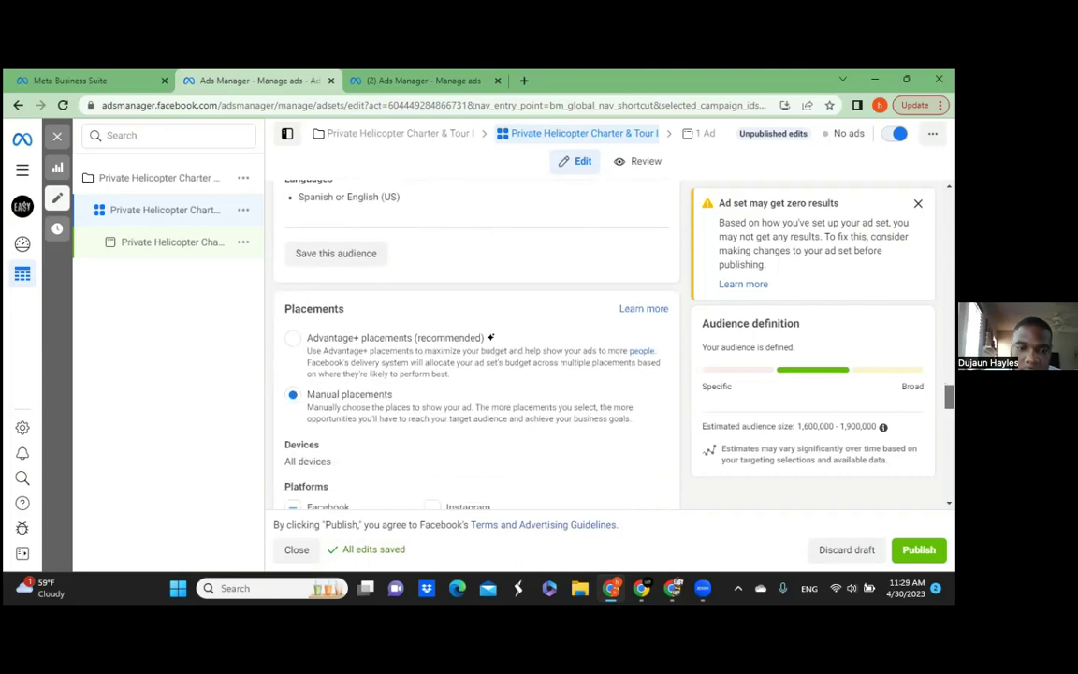
scroll(473, 346, "down", 3)
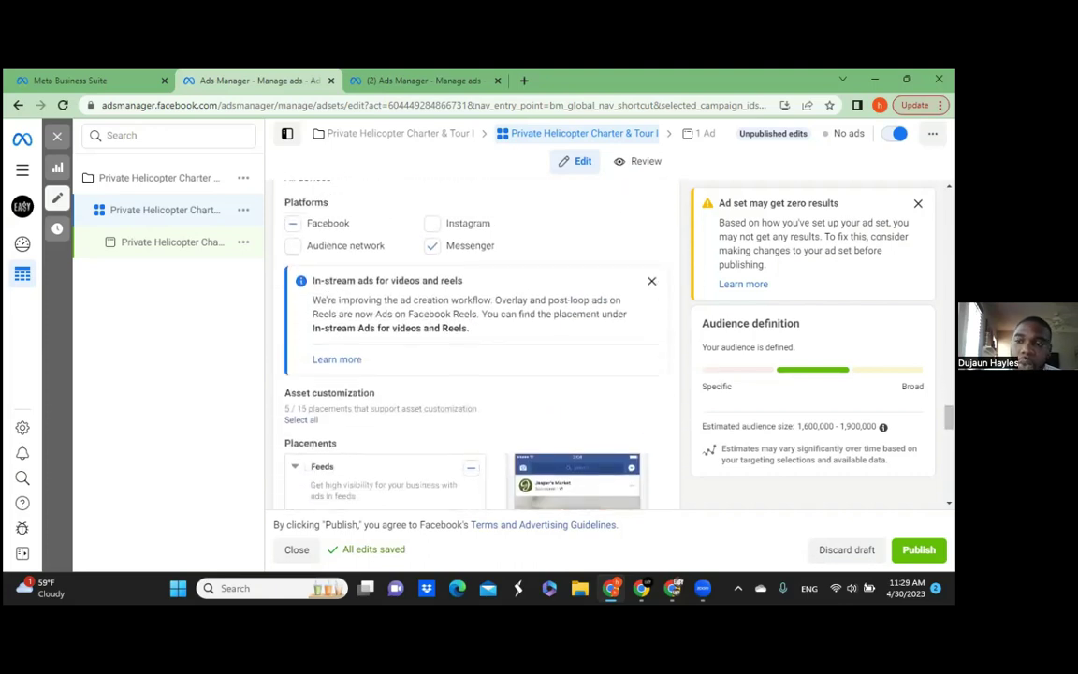
scroll(473, 346, "down", 4)
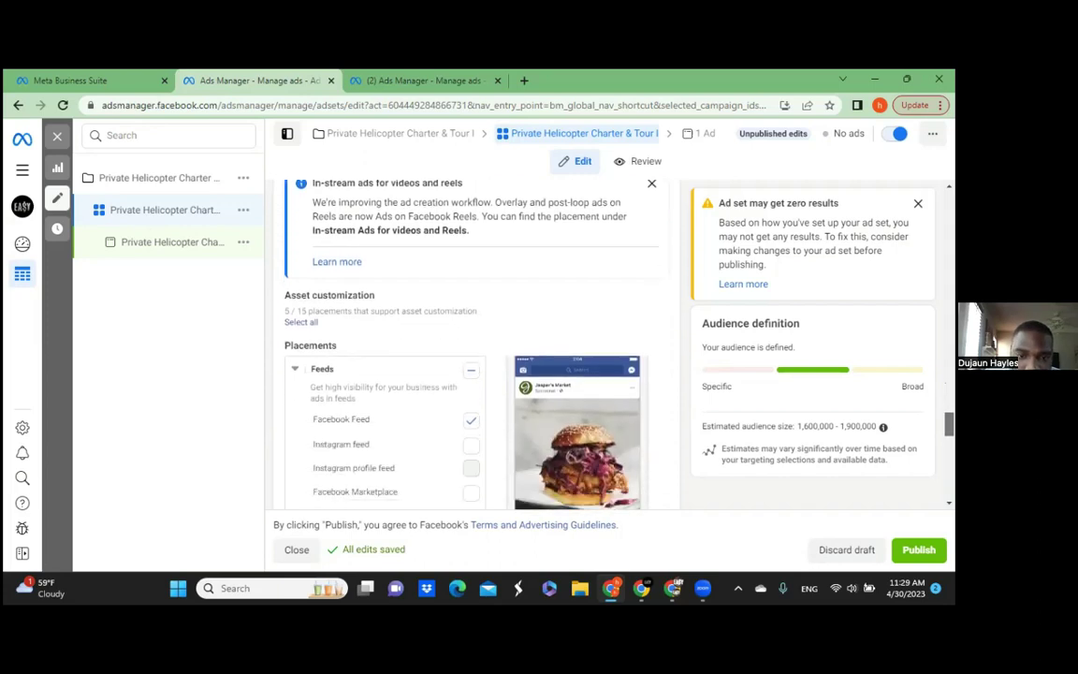
scroll(472, 346, "down", 4)
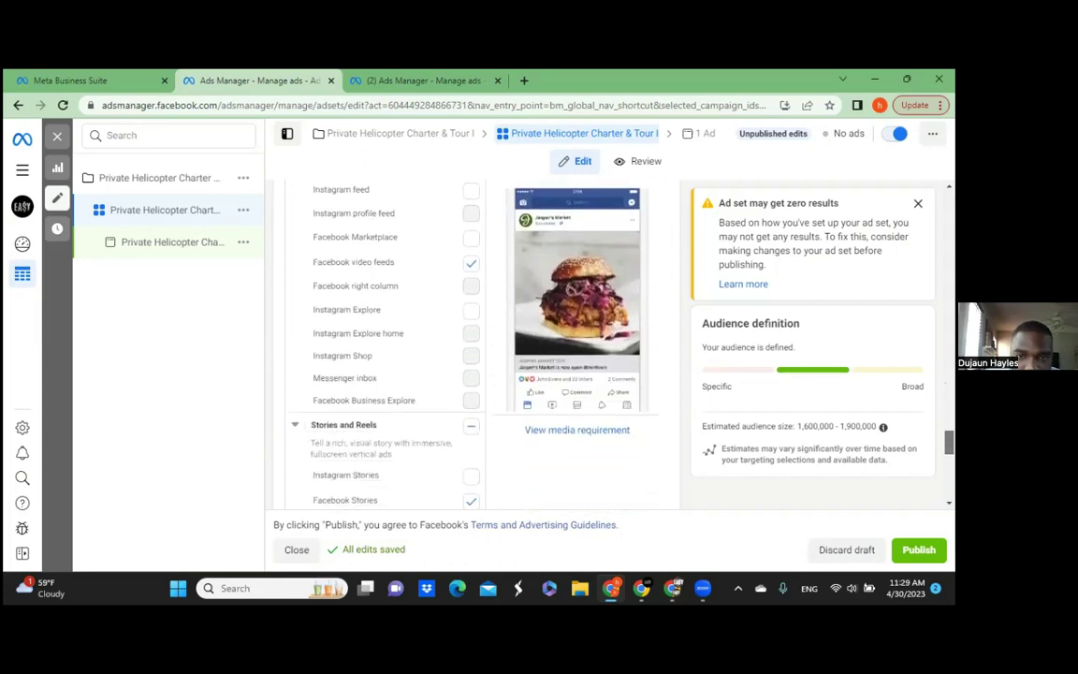
scroll(473, 346, "down", 1)
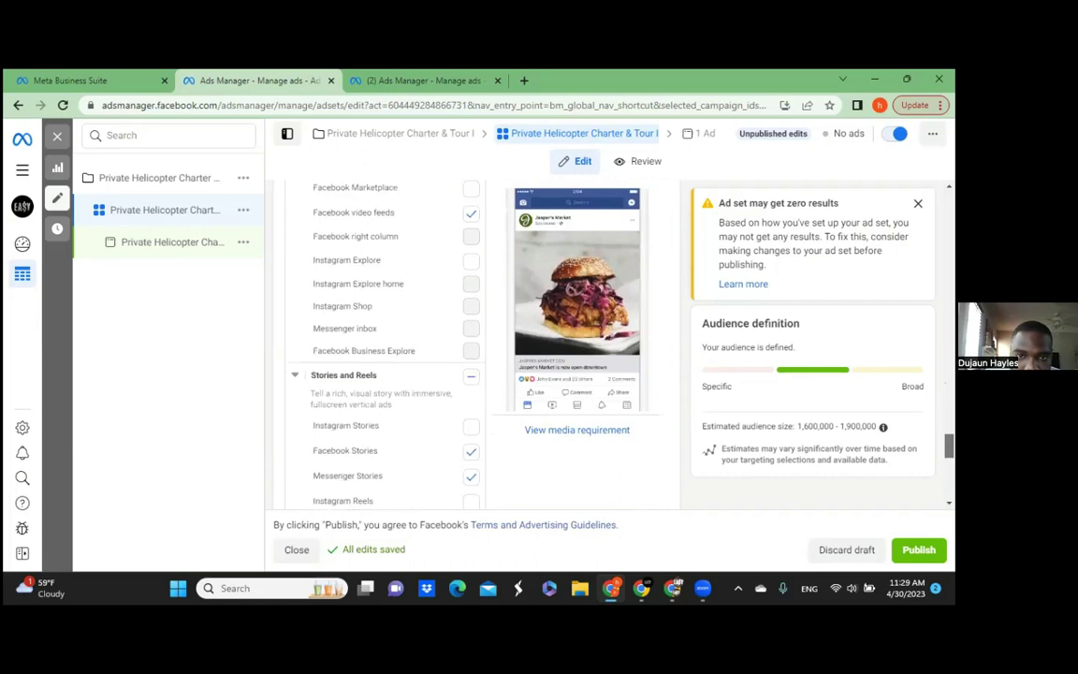
scroll(472, 346, "up", 1)
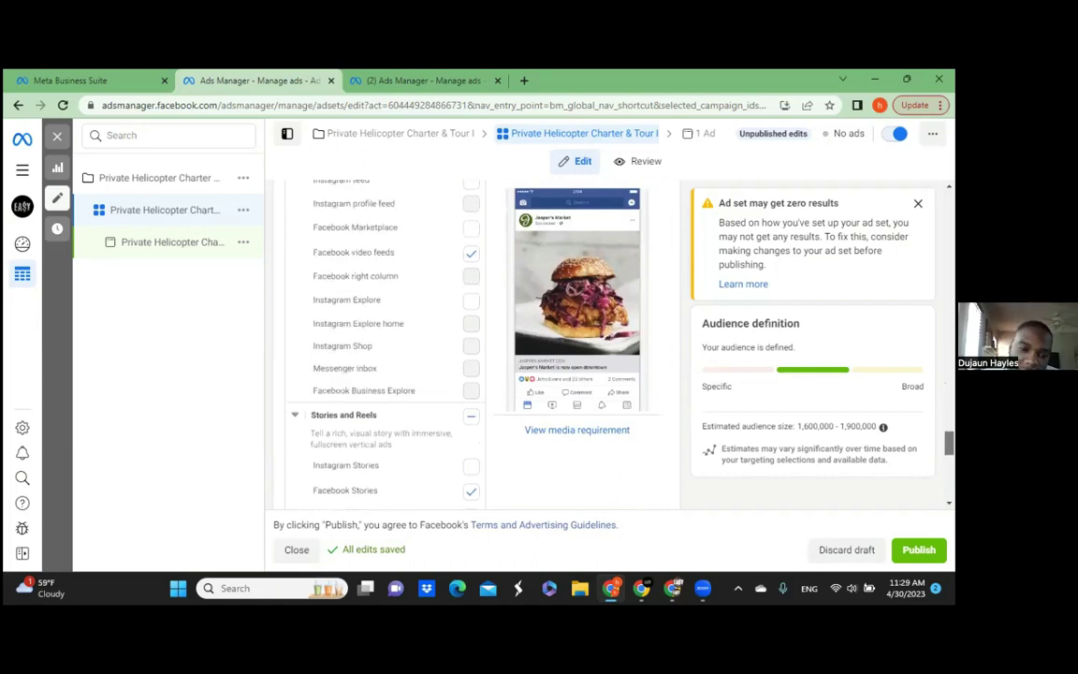
- Deselect the Facebook in-stream videos placement under In-stream ads for videos and reels
scroll(384, 346, "down", 3)
scroll(384, 346, "down", 2)
scroll(384, 347, "down", 1)
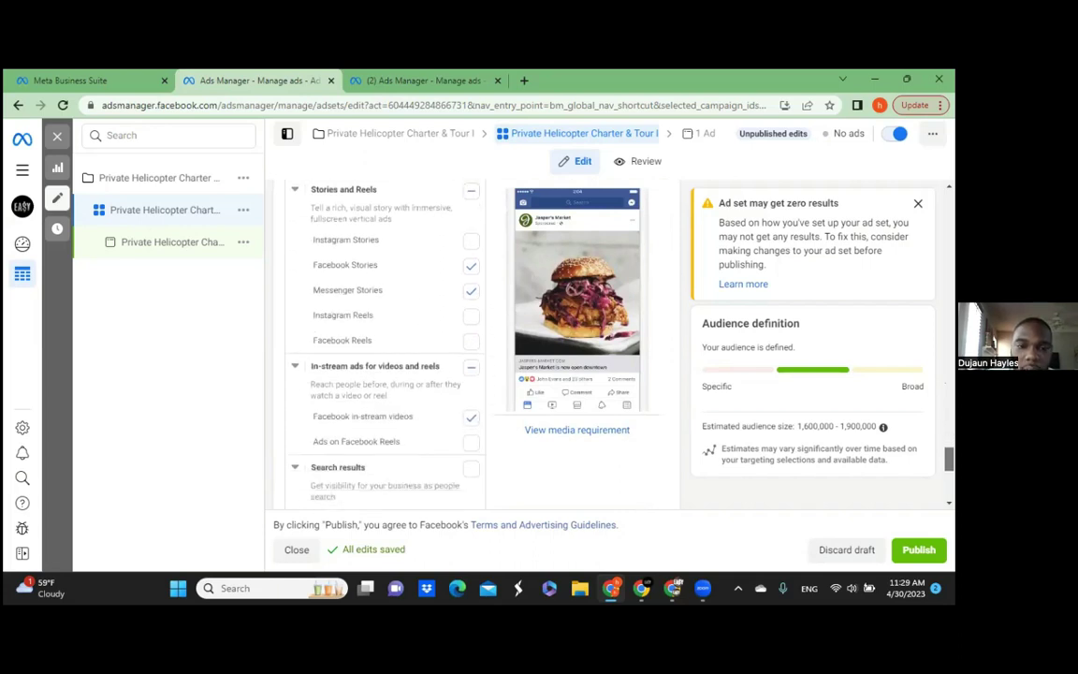
scroll(384, 347, "down", 3)
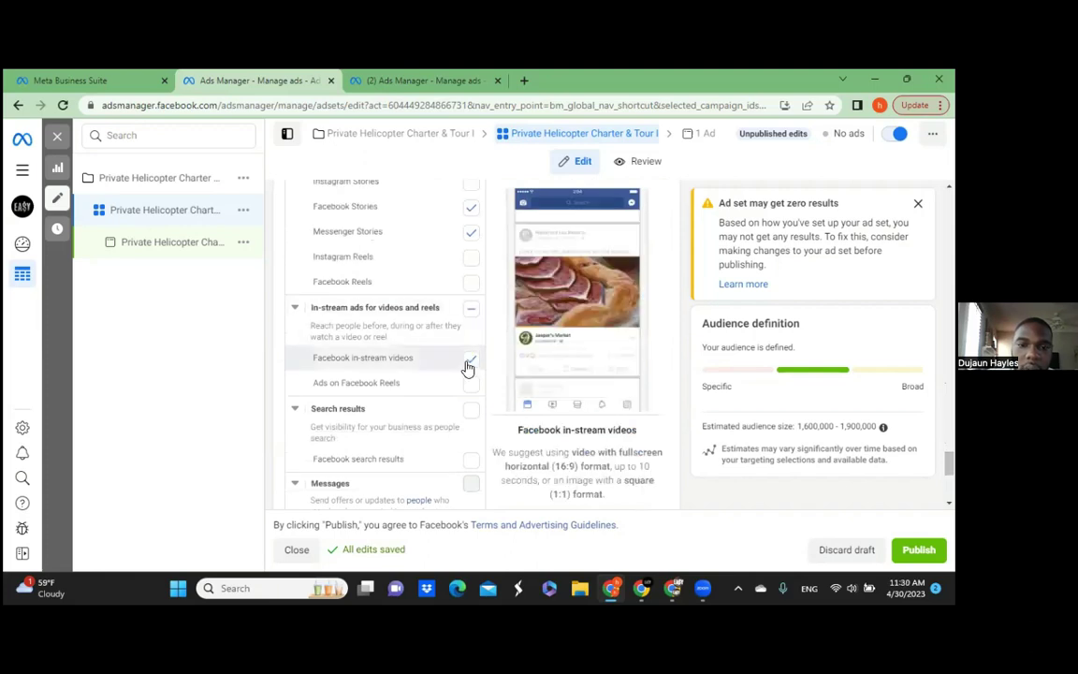
left_click(470, 361)
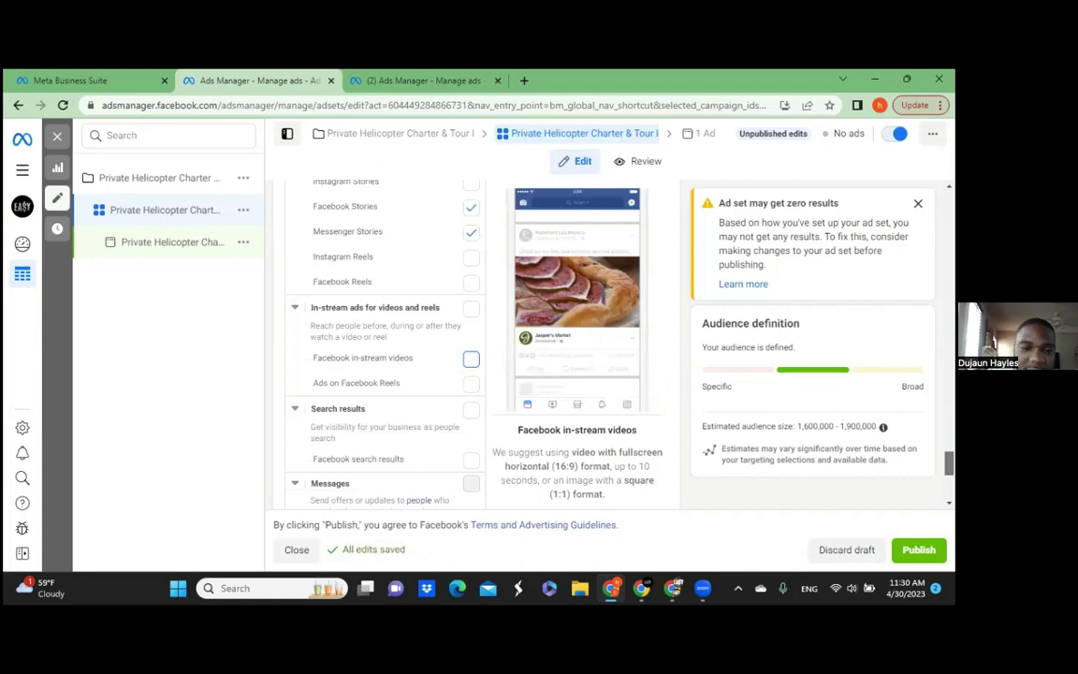
- Check the remaining placements and mobile device settings, and publish the updated ad set
scroll(384, 346, "down", 4)
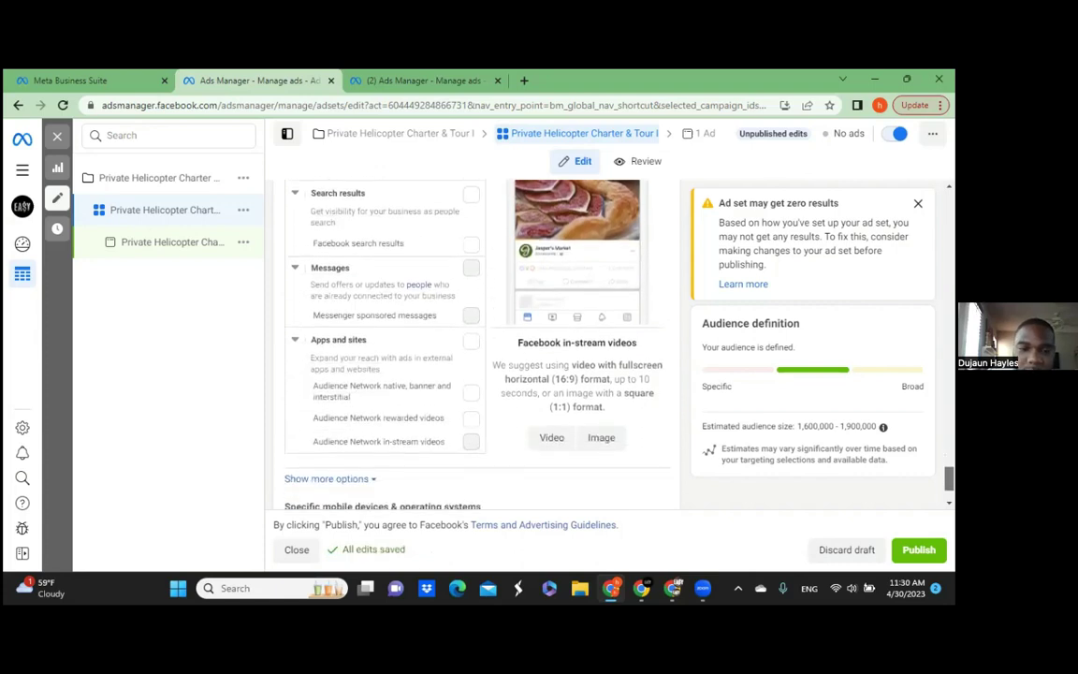
scroll(468, 336, "down", 2)
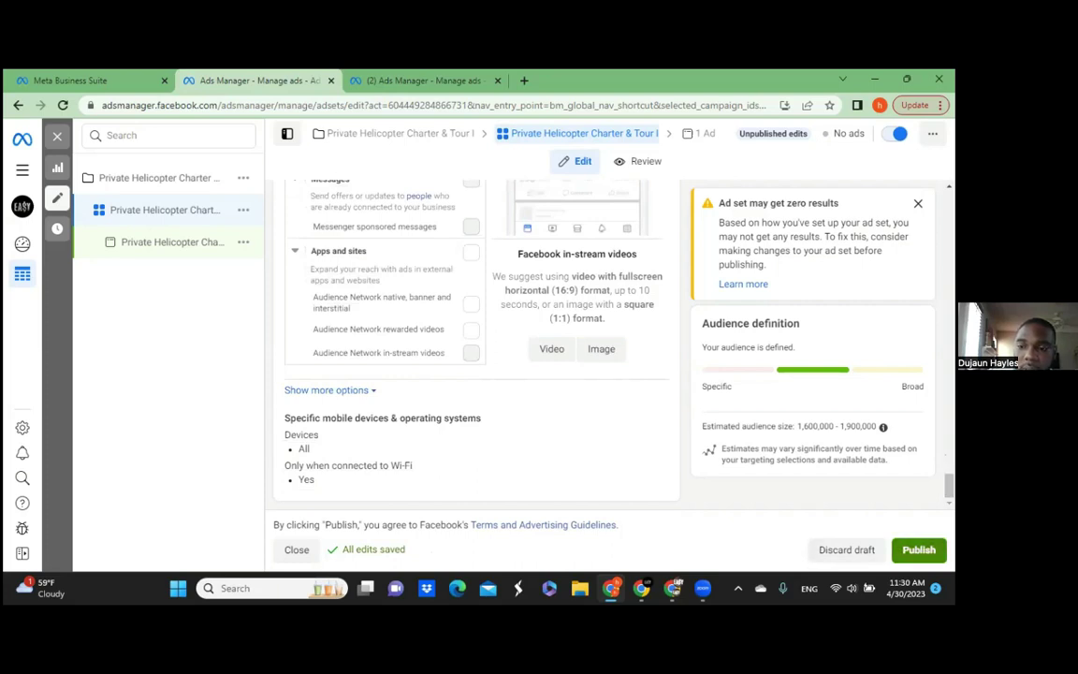
left_click(918, 549)
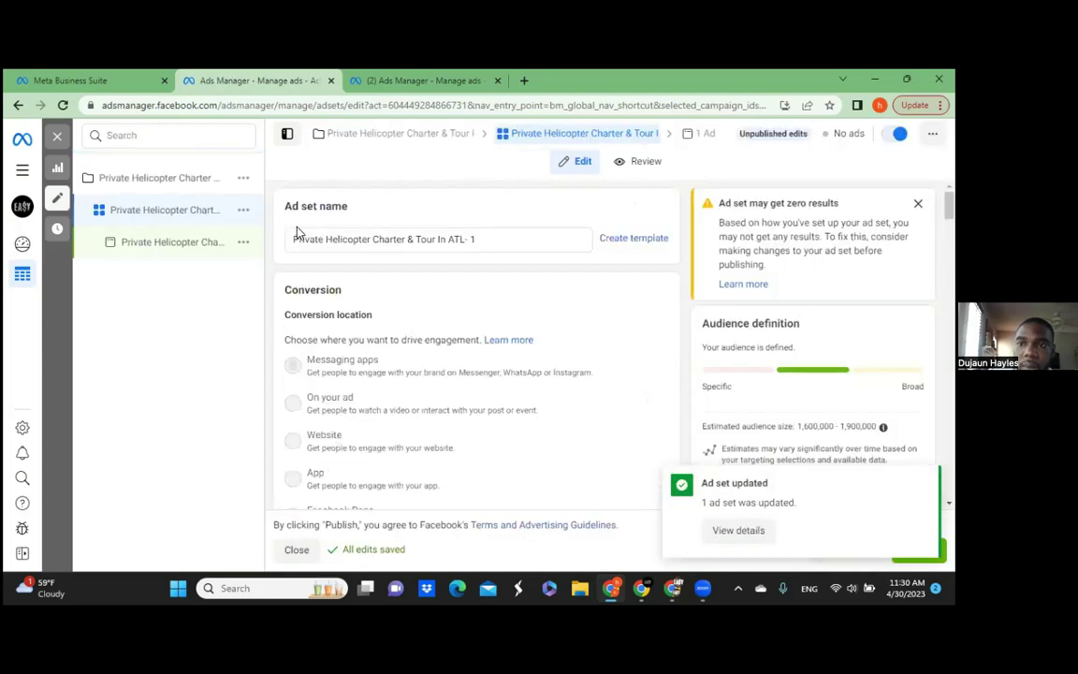
- Open the helicopter ad and examine its setup, primary text, call to action, message template, tracking and Messenger Stories preview
left_click(171, 244)
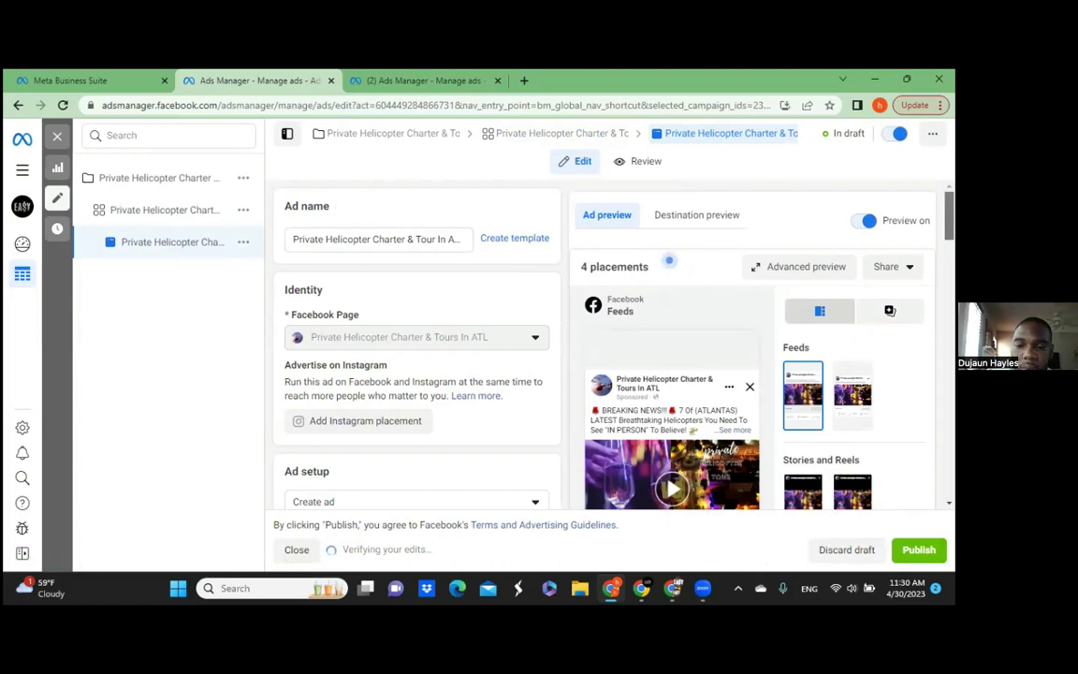
scroll(917, 310, "down", 2)
scroll(890, 307, "down", 6)
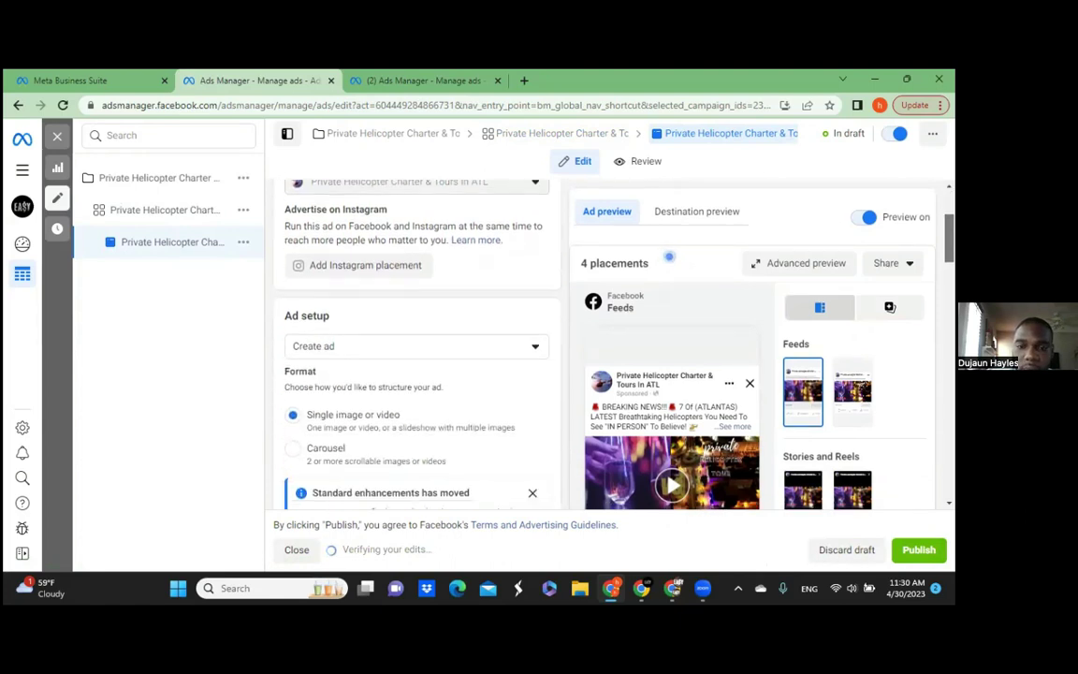
scroll(890, 307, "down", 10)
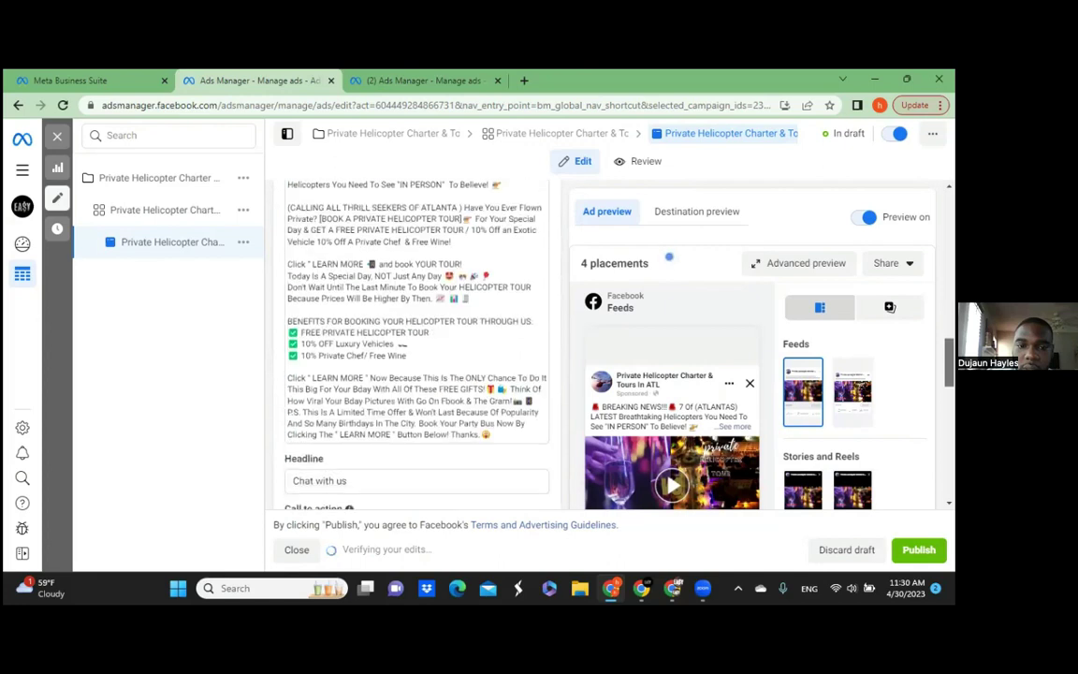
scroll(842, 374, "up", 2)
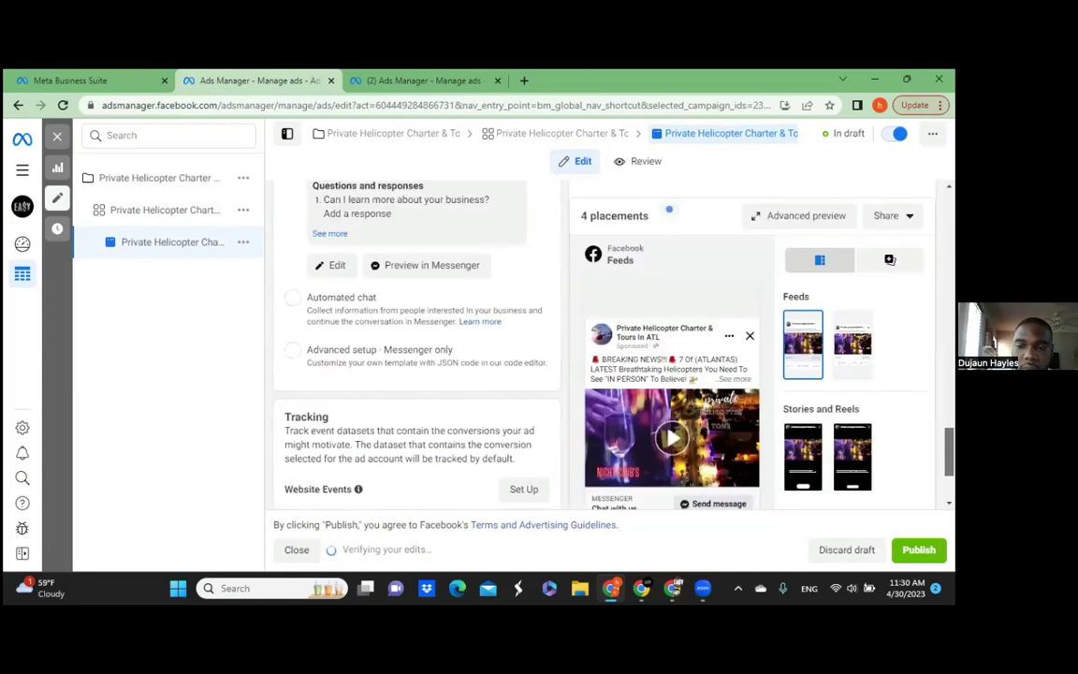
scroll(842, 374, "down", 1)
left_click(852, 412)
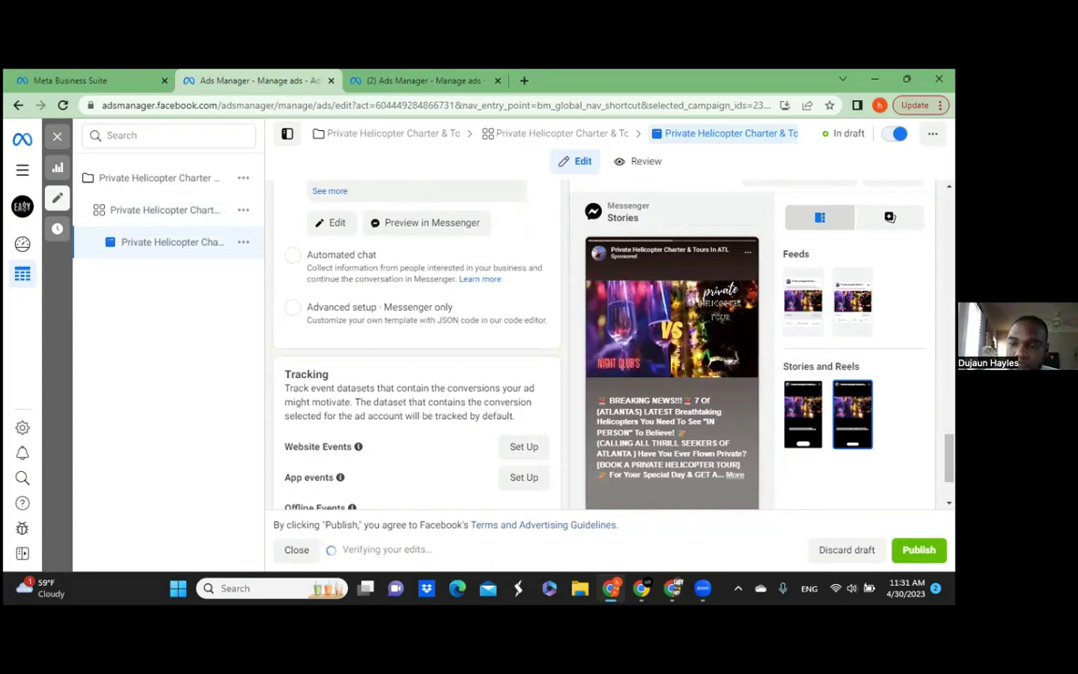
scroll(669, 255, "up", 3)
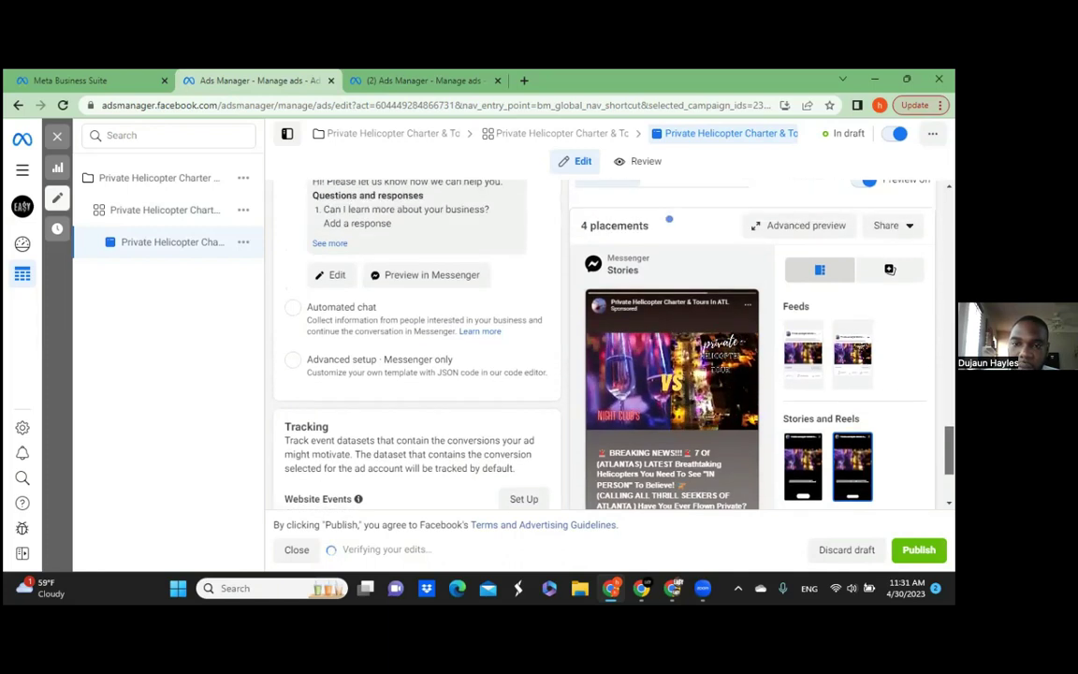
scroll(669, 256, "up", 3)
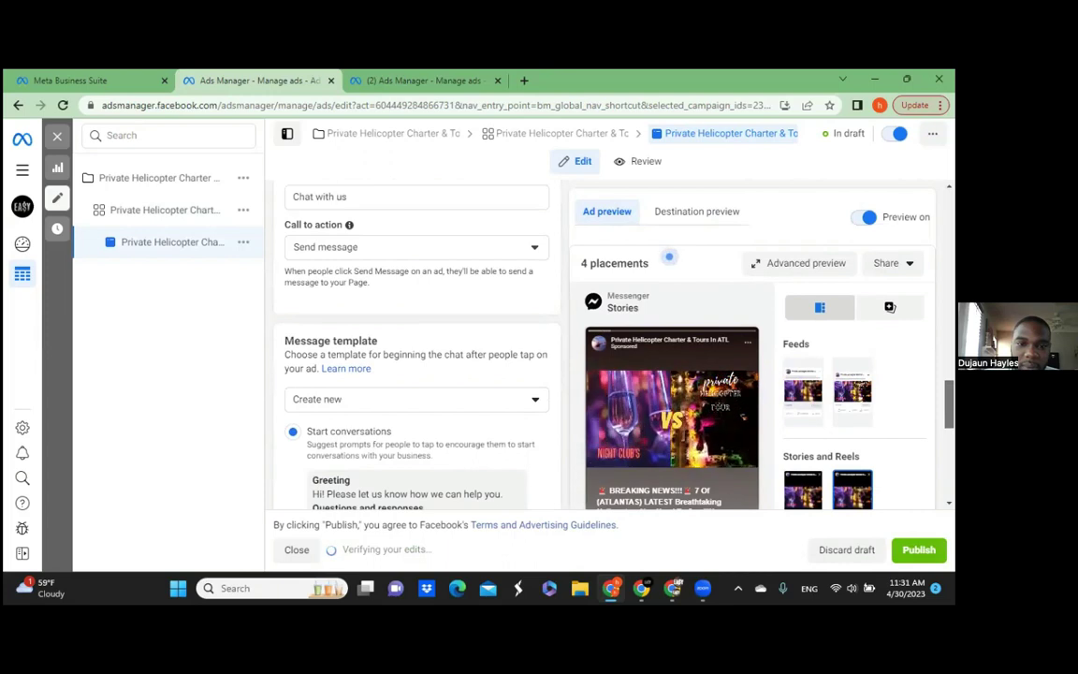
- Review the helicopter ad's Instagram option, format, creative video, primary text, headline and call to action
scroll(669, 255, "up", 5)
scroll(670, 255, "up", 10)
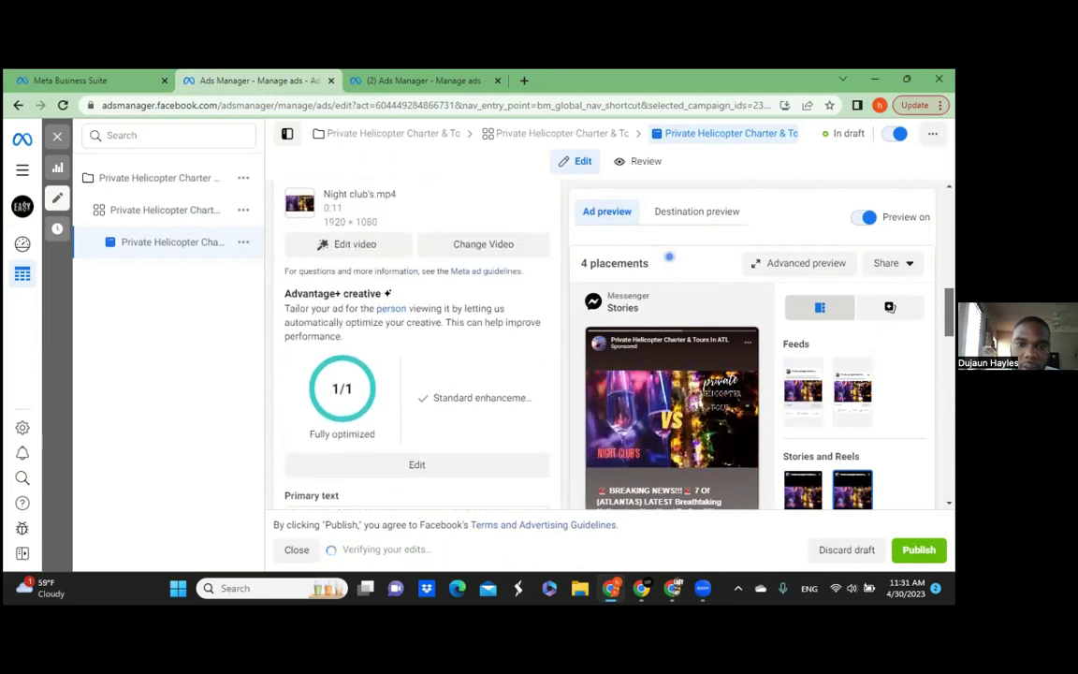
scroll(669, 255, "up", 10)
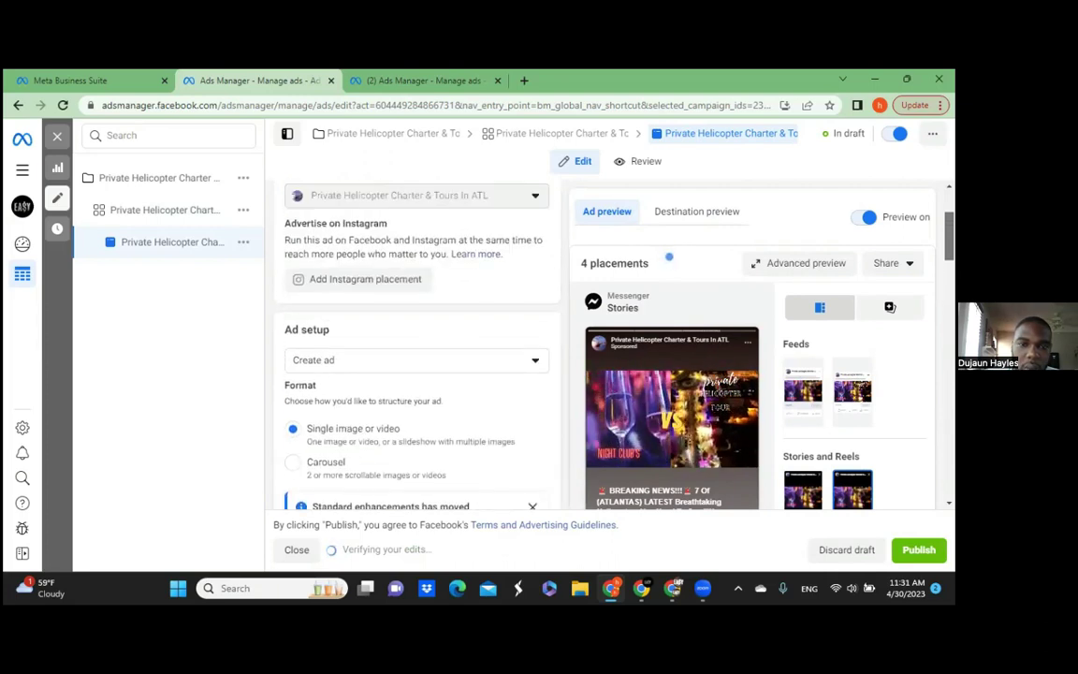
scroll(669, 256, "up", 1)
scroll(669, 255, "down", 8)
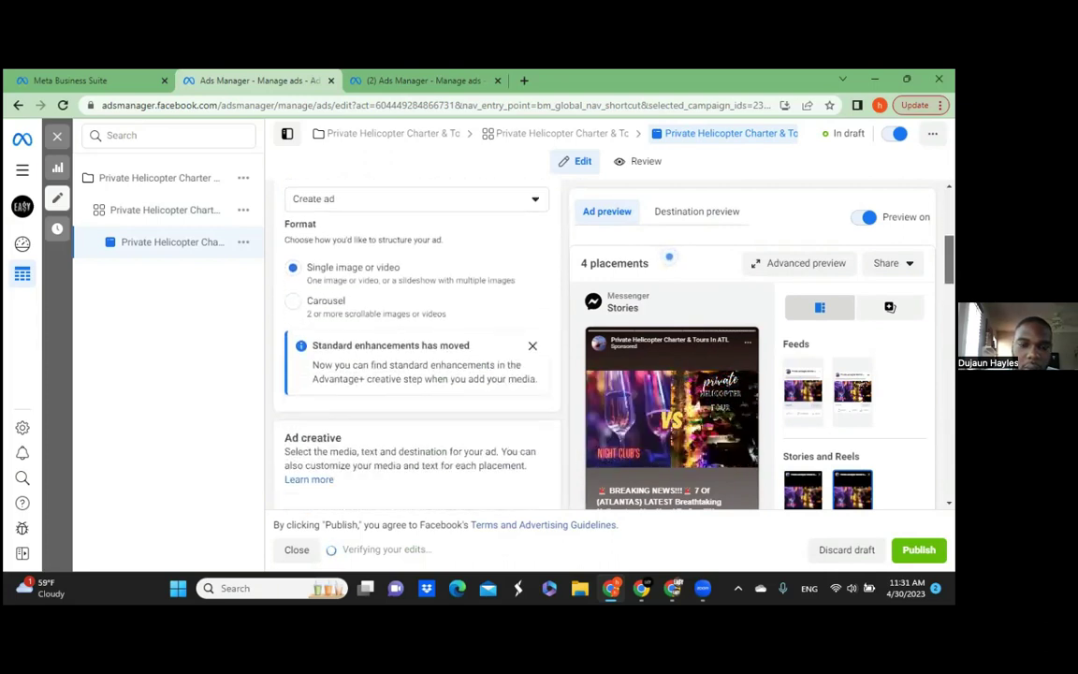
scroll(669, 256, "down", 5)
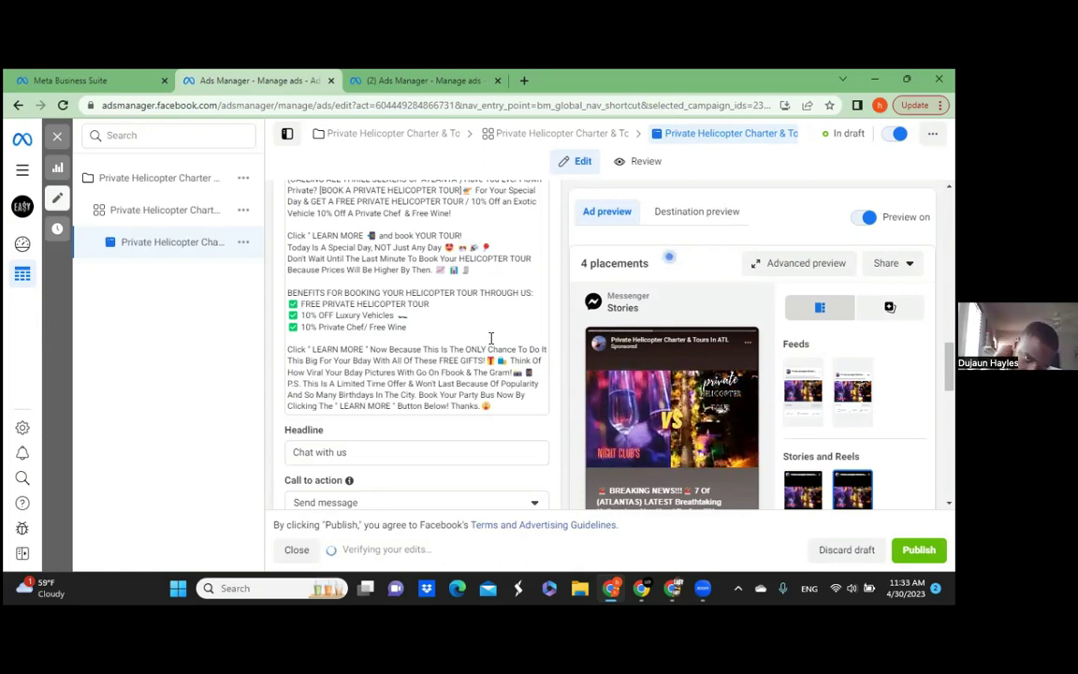
scroll(890, 307, "up", 3)
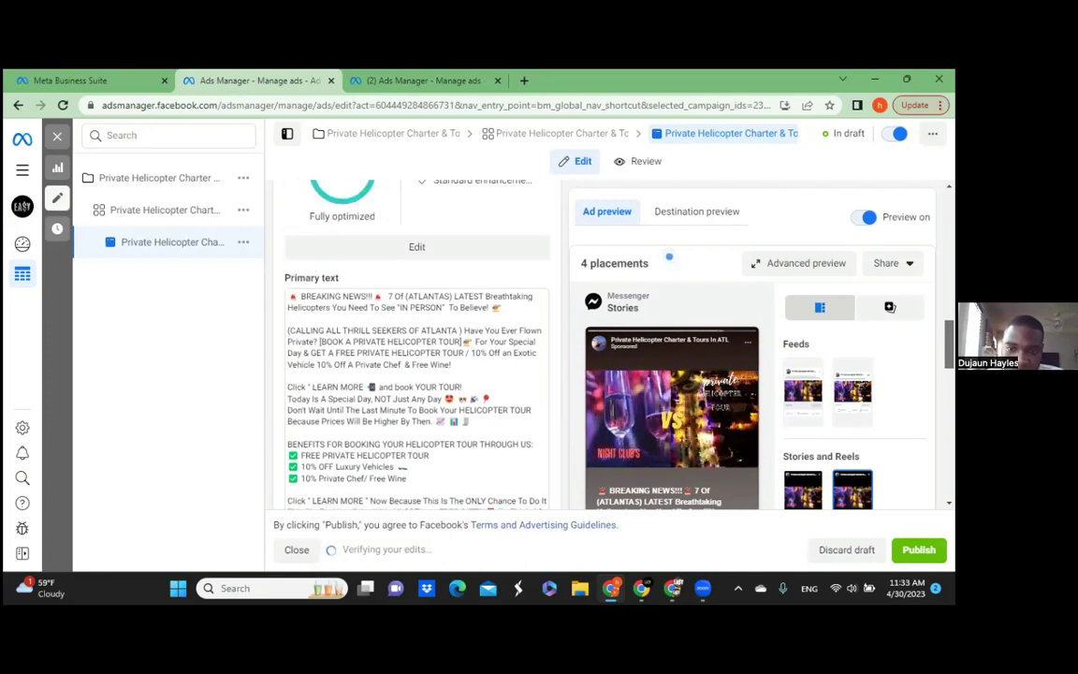
scroll(890, 307, "down", 1)
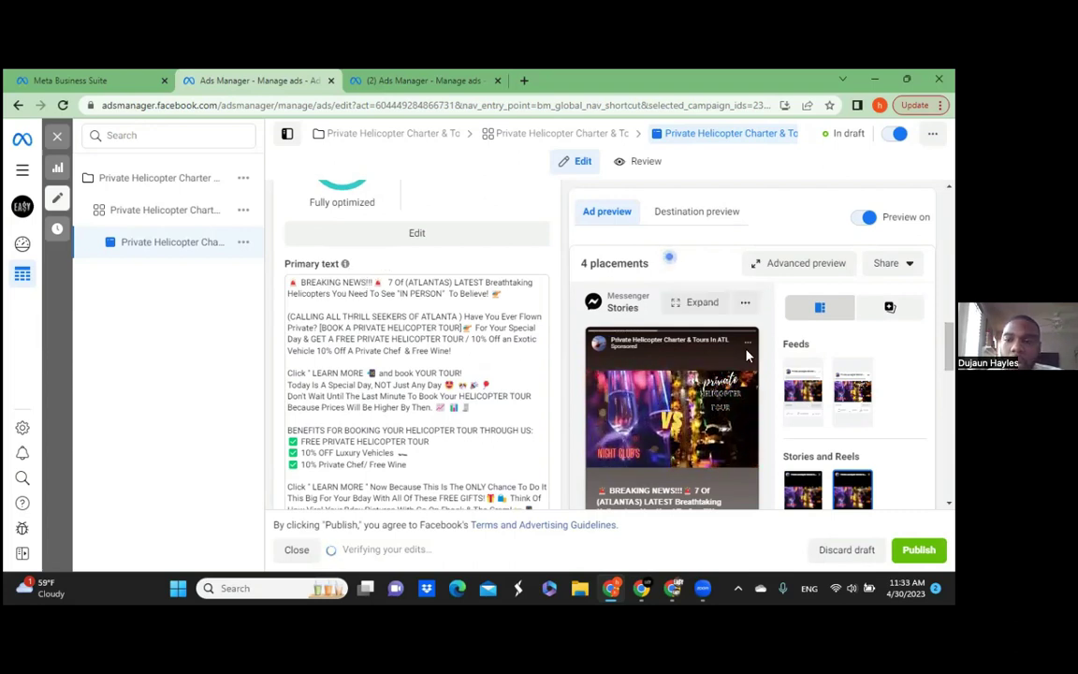
scroll(890, 307, "down", 2)
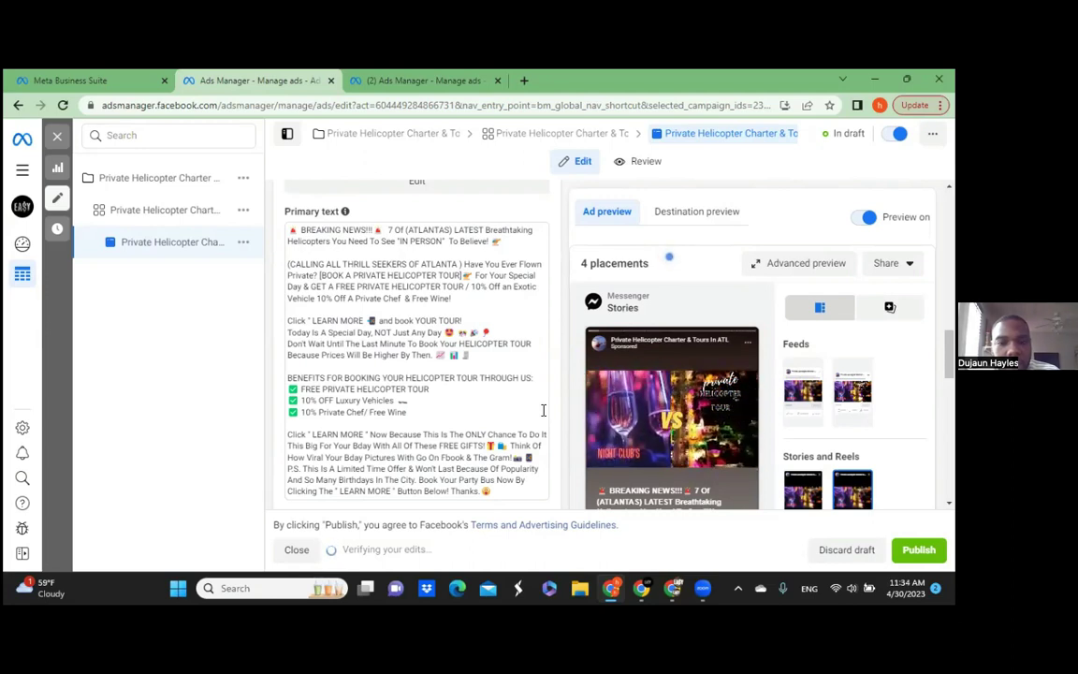
- Open the advanced preview, examine how the ad appears in Facebook Feeds and Video feeds, and close it
left_click(802, 266)
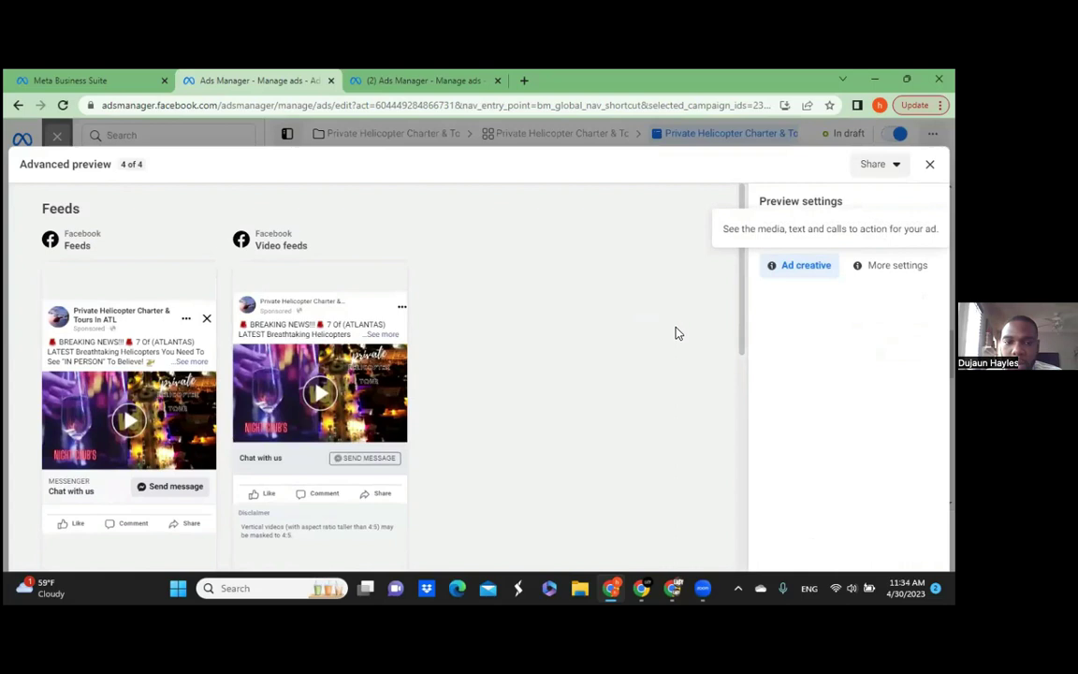
scroll(738, 309, "down", 2)
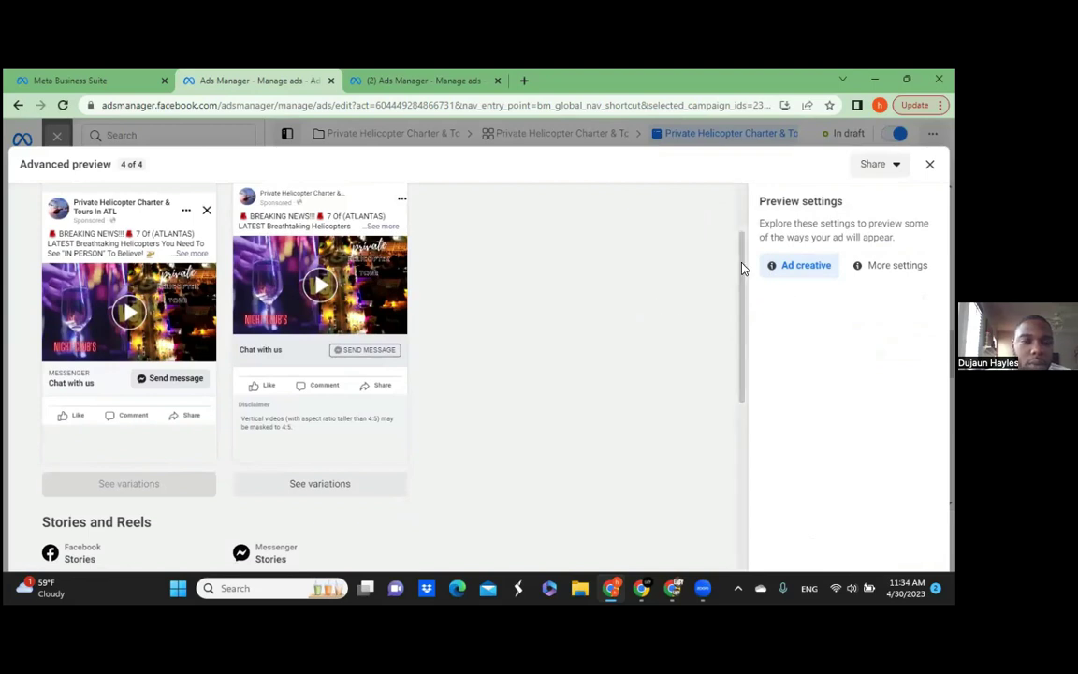
mouse_move(742, 269)
left_mouse_down()
mouse_move(746, 339)
mouse_move(768, 389)
mouse_move(736, 249)
mouse_move(733, 269)
left_mouse_up()
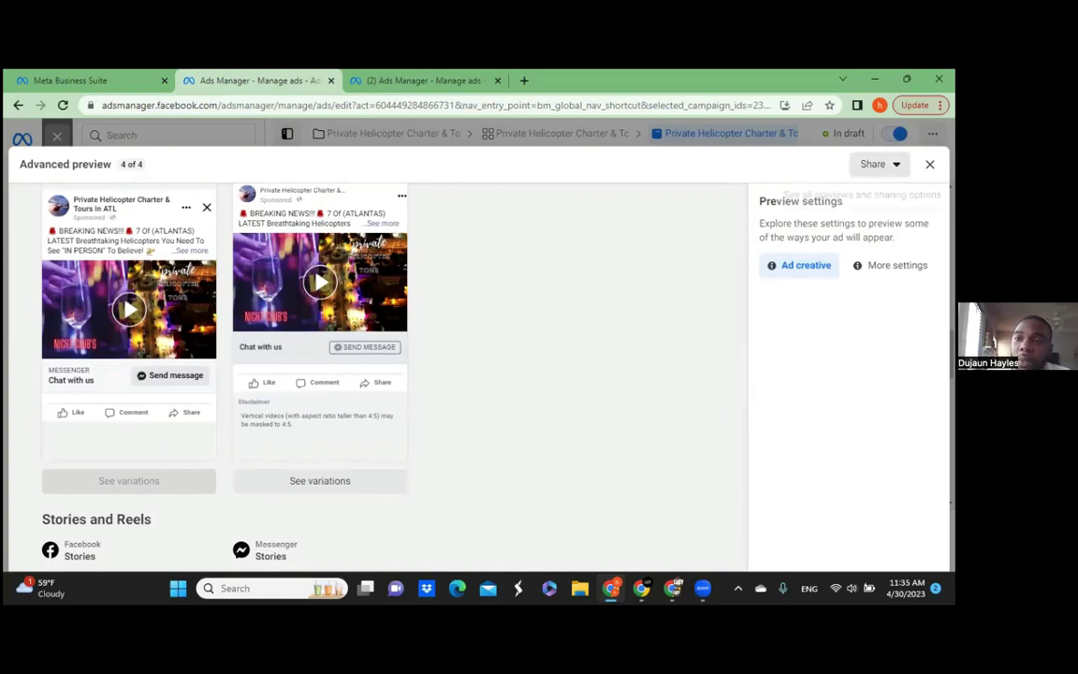
key("Escape")
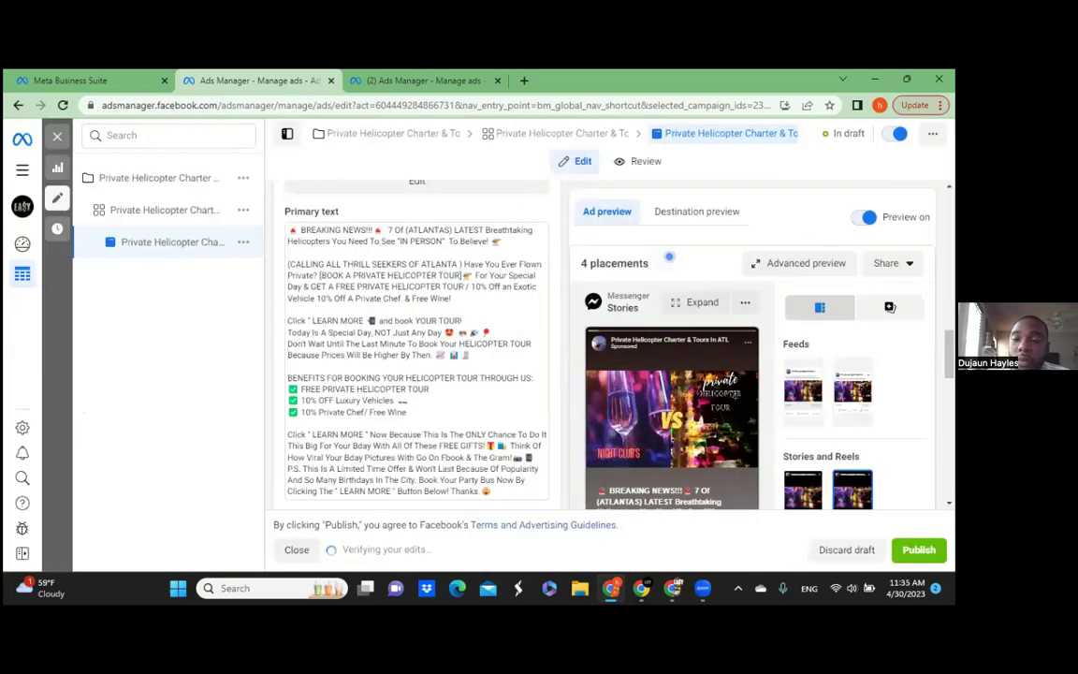
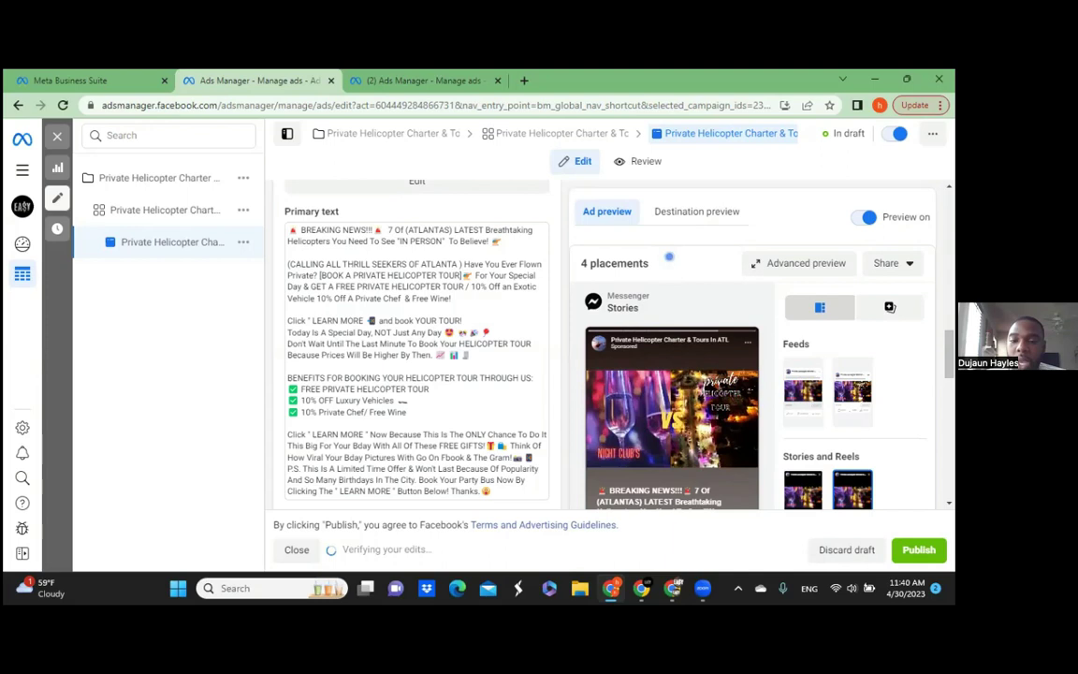
- Switch to CallFire in the other browser window and log in with the first listed Google account
left_click(552, 439)
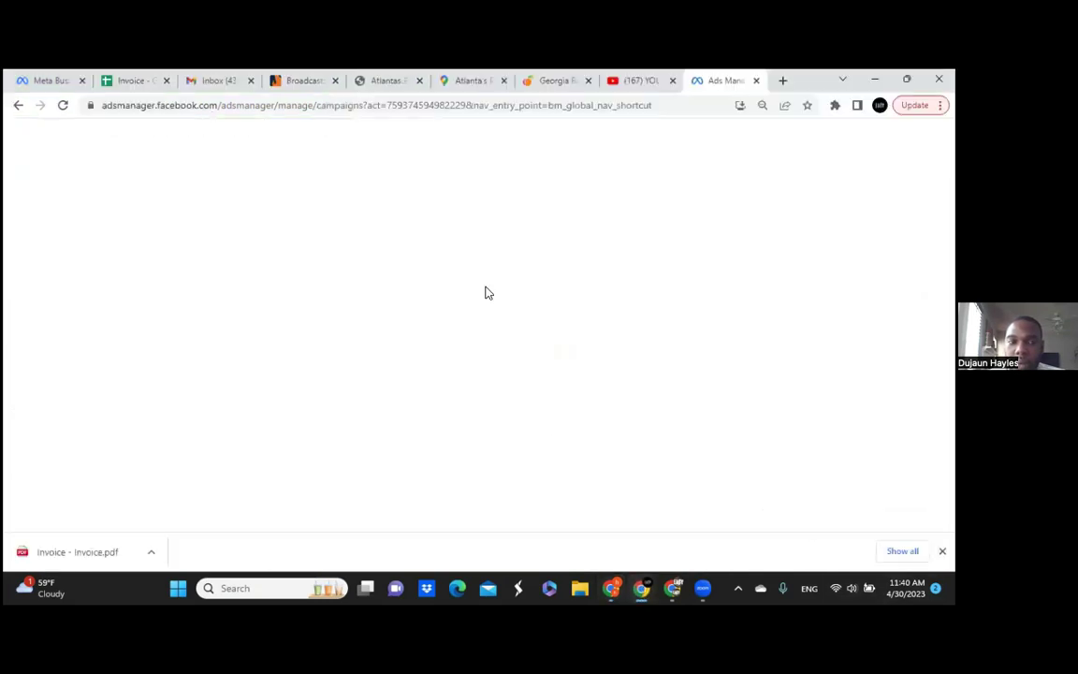
left_click(294, 78)
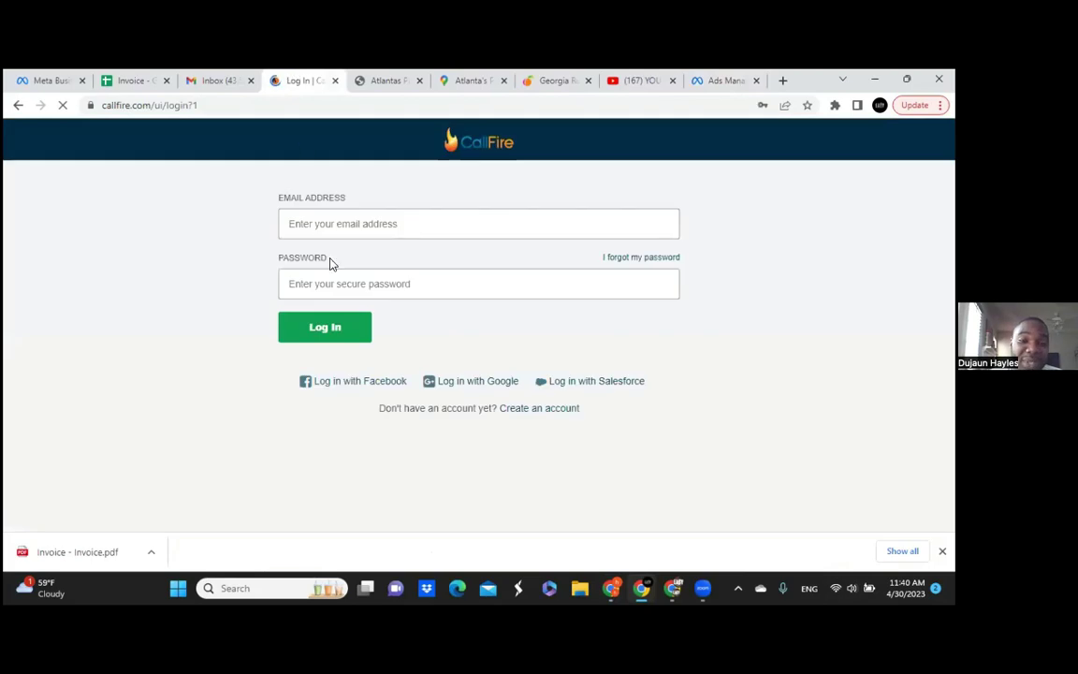
left_click(467, 384)
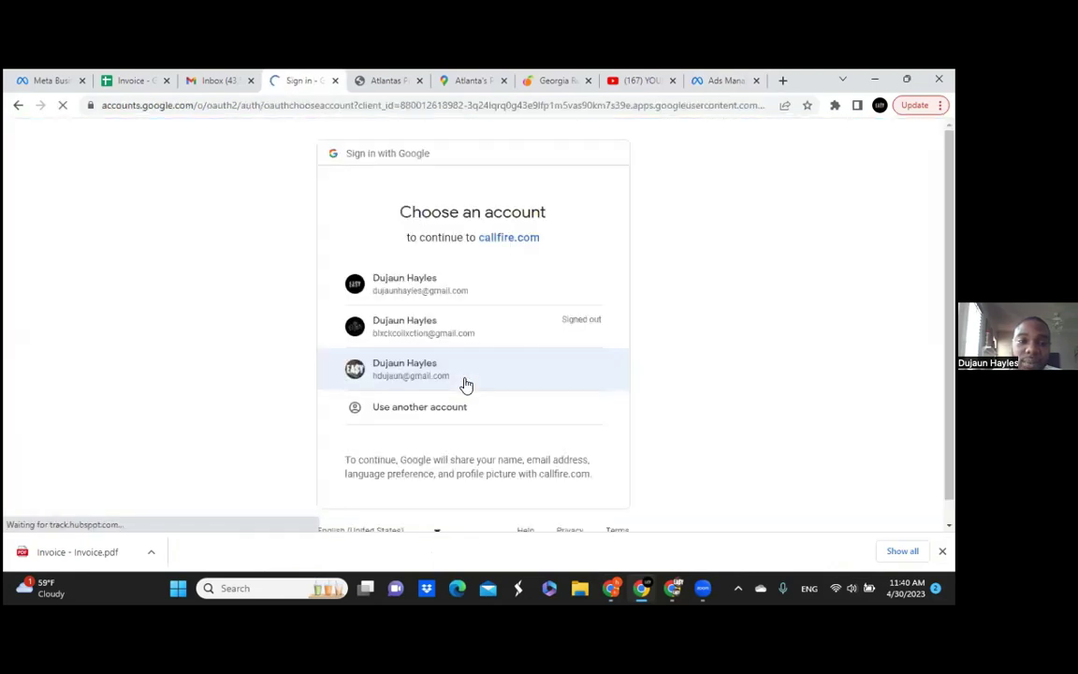
left_click(495, 294)
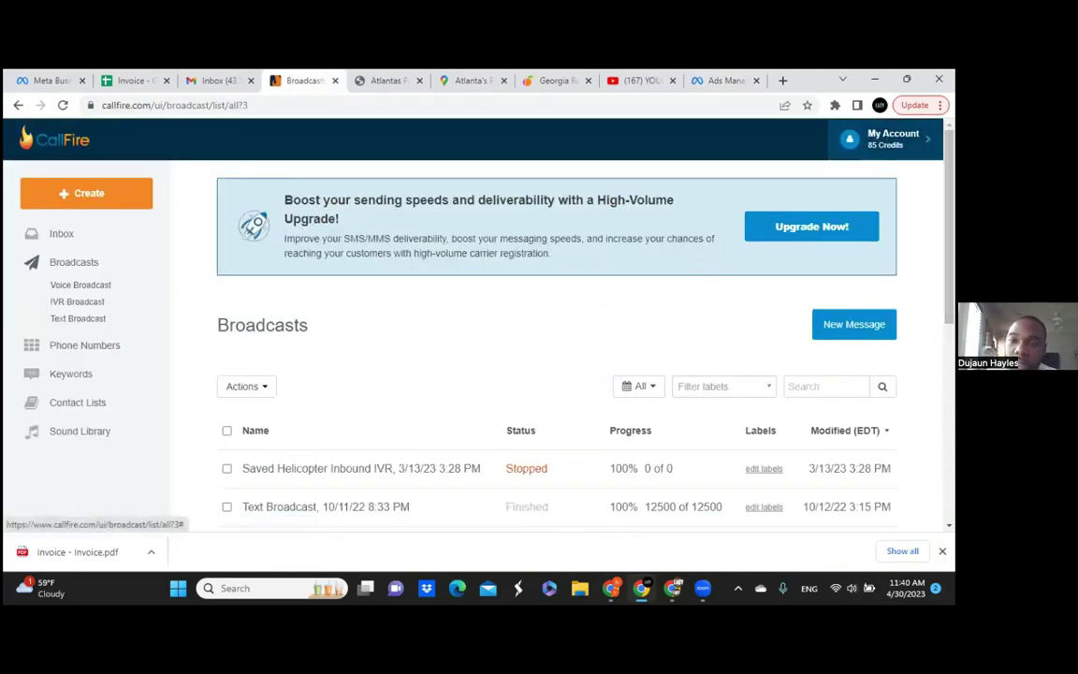
- Look through the CallFire broadcasts, then open the phone numbers list and examine its call and text activity
scroll(557, 328, "down", 2)
scroll(528, 319, "down", 1)
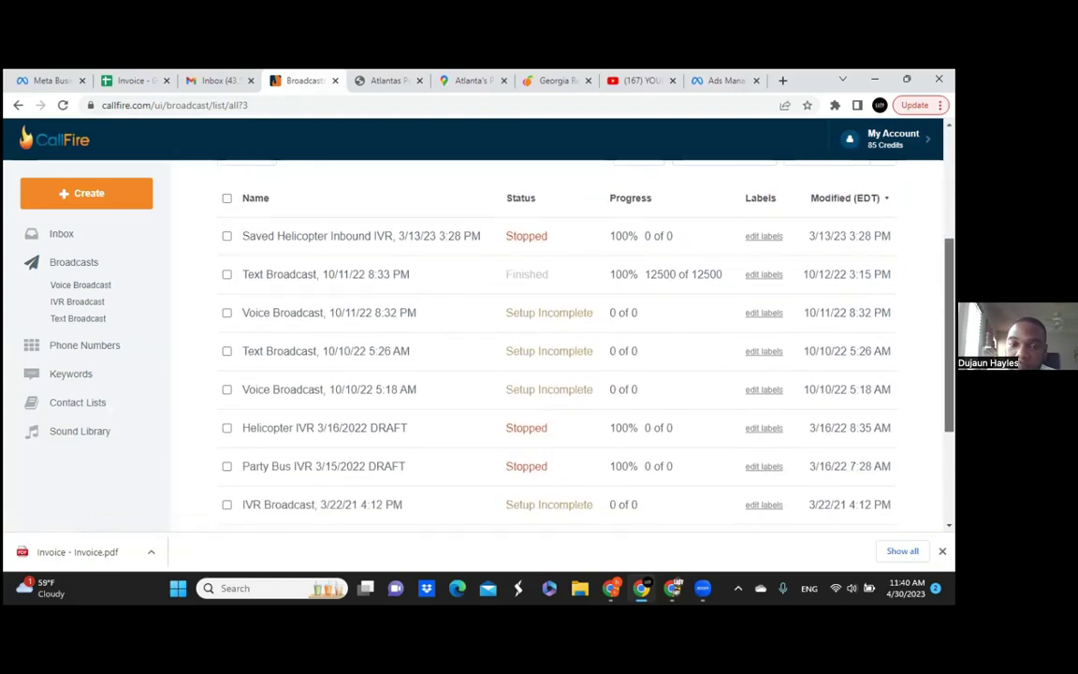
left_click(105, 347)
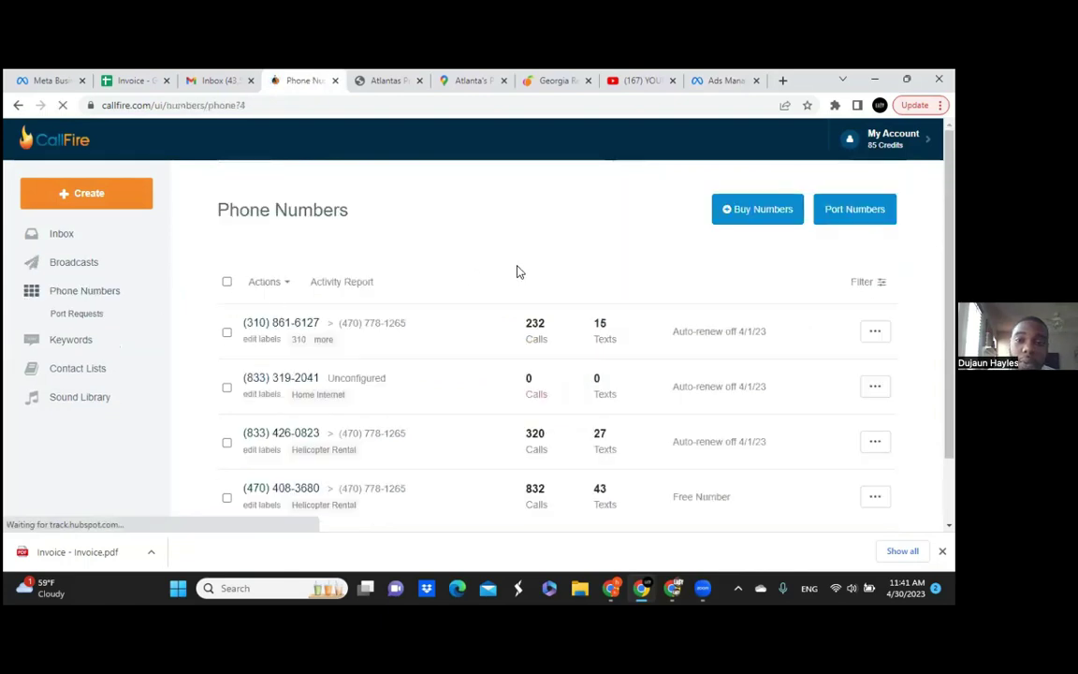
scroll(861, 267, "down", 1)
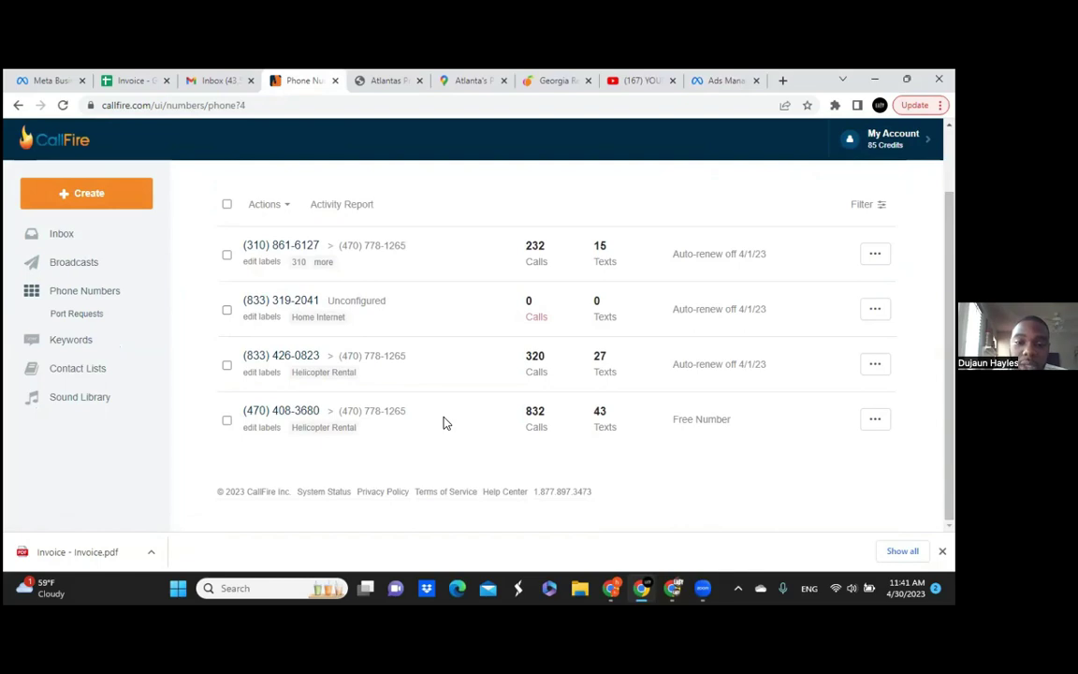
- Open the call records of the free Helicopter Rental number and examine the status, duration and time of the latest calls
left_click(312, 415)
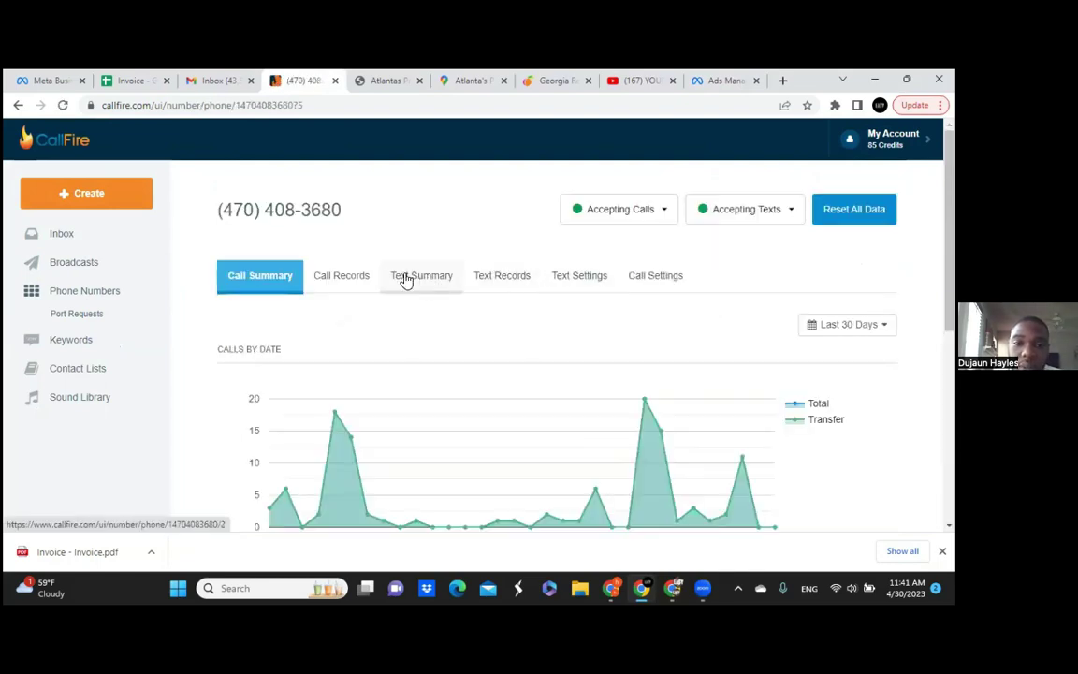
left_click(363, 279)
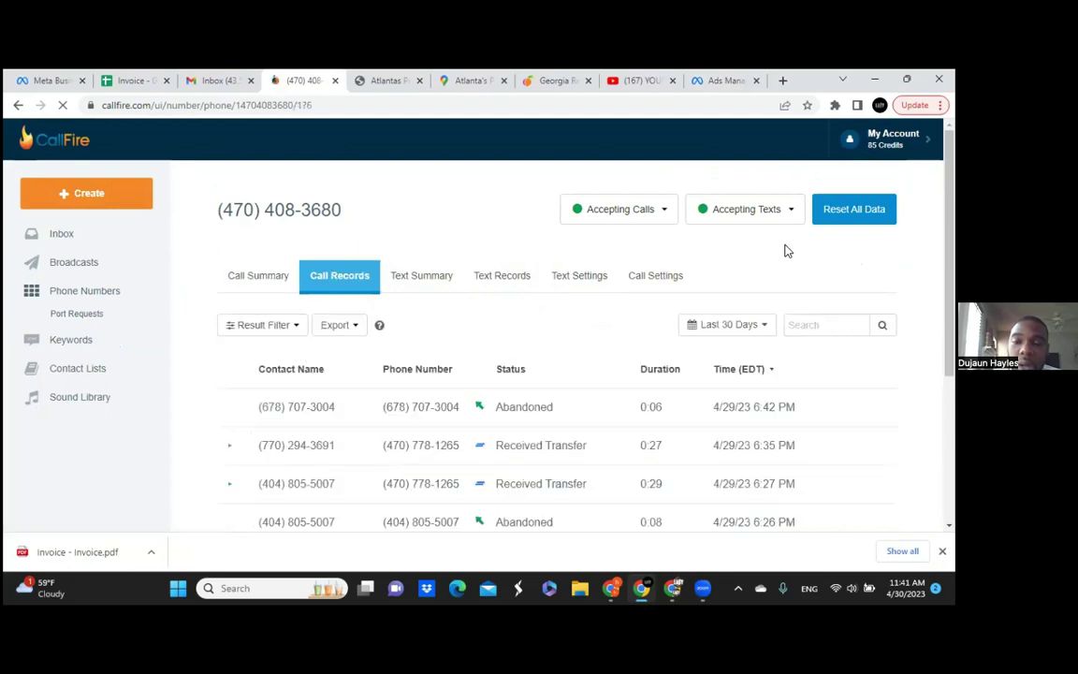
scroll(784, 248, "down", 3)
scroll(557, 299, "down", 1)
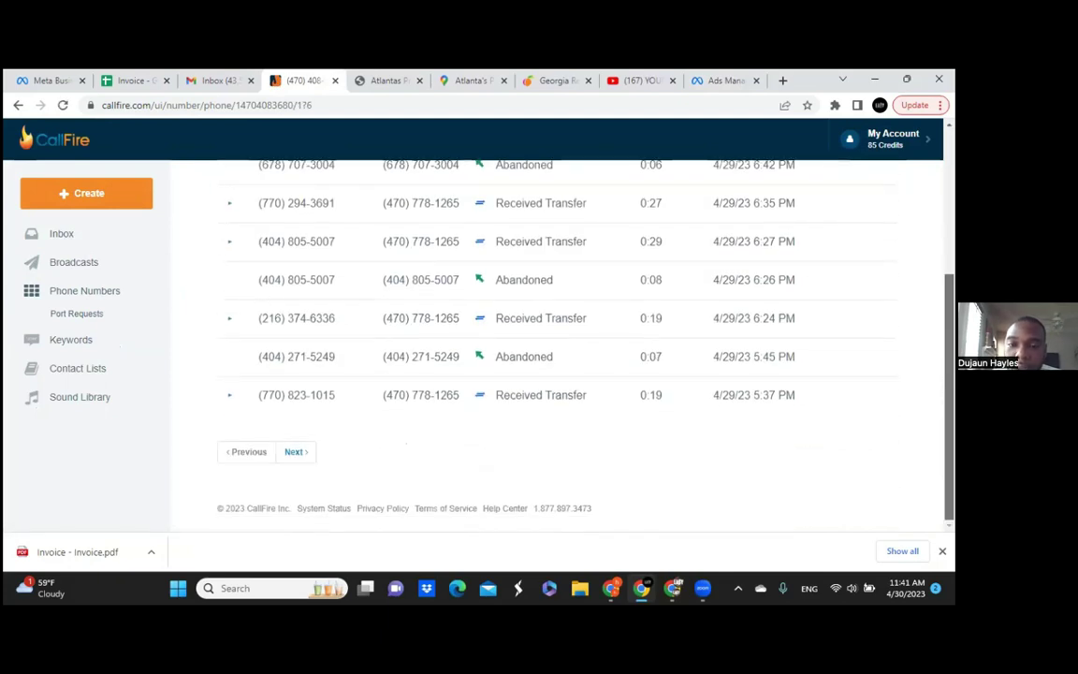
scroll(557, 318, "up", 2)
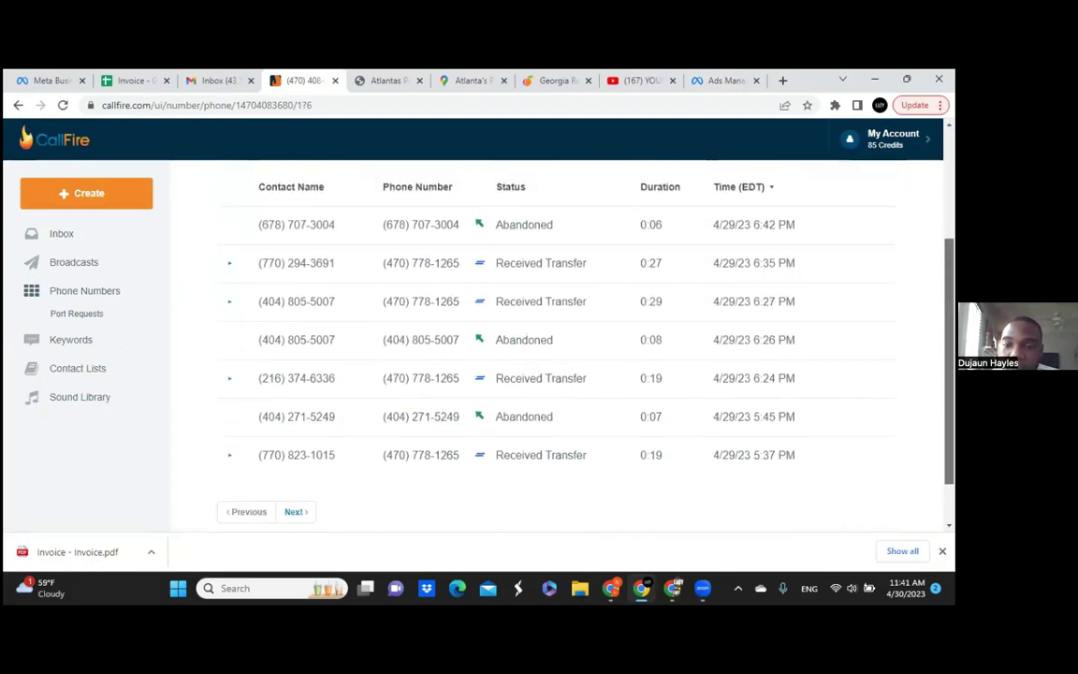
scroll(670, 321, "down", 1)
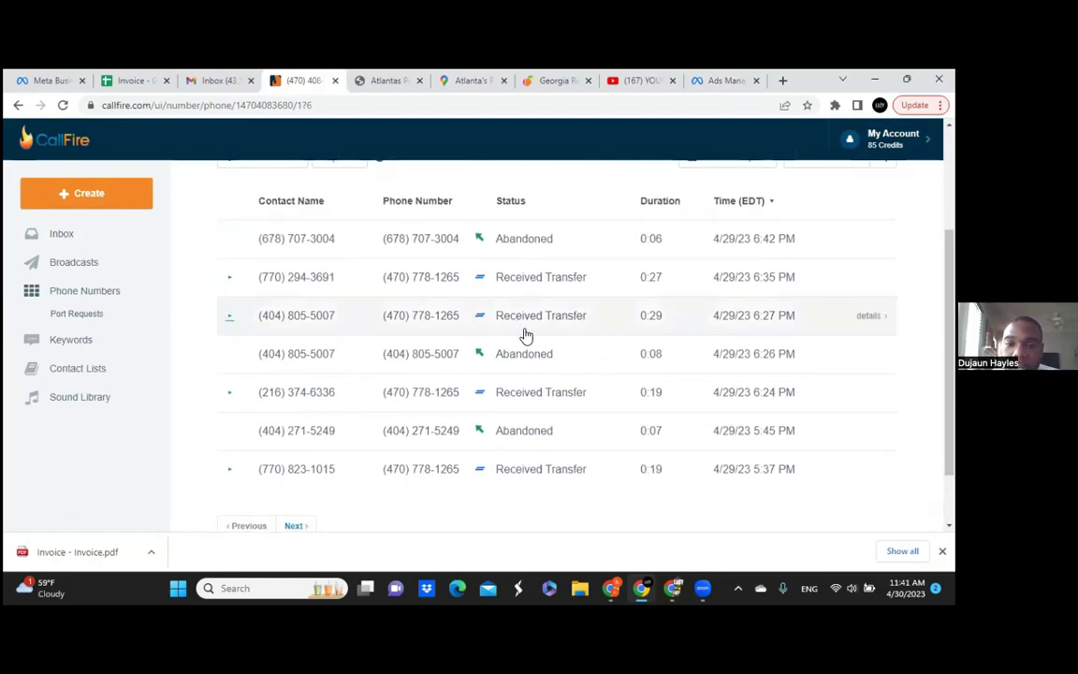
- Page through the Helicopter Rental number's older call records back to the morning of 4/24/23
left_click(295, 525)
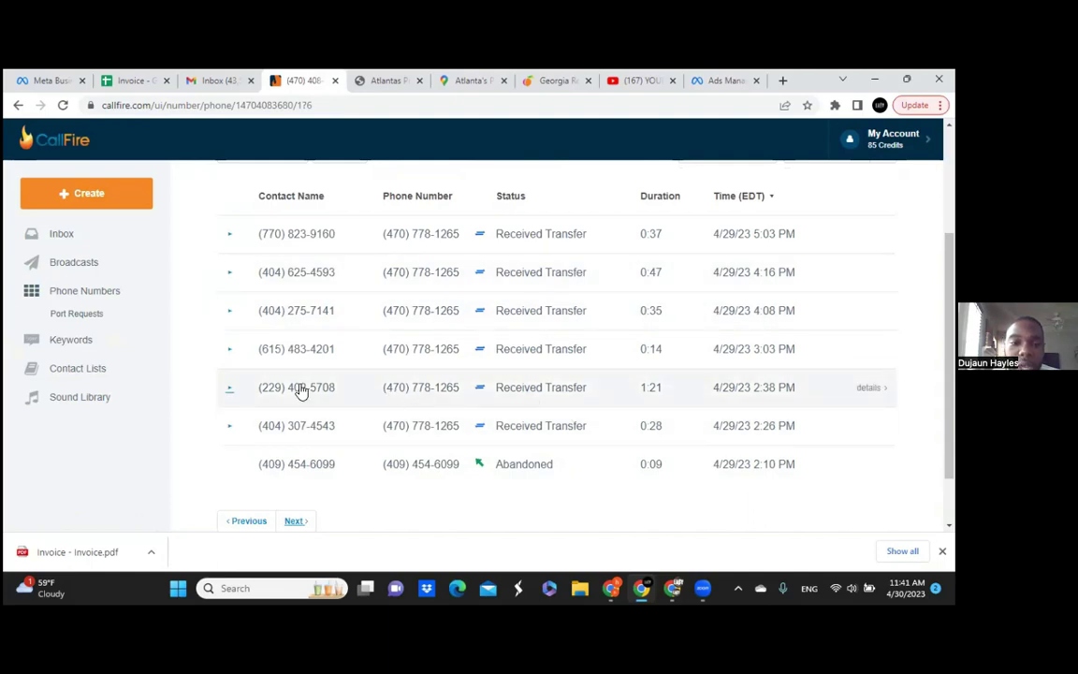
left_click(293, 529)
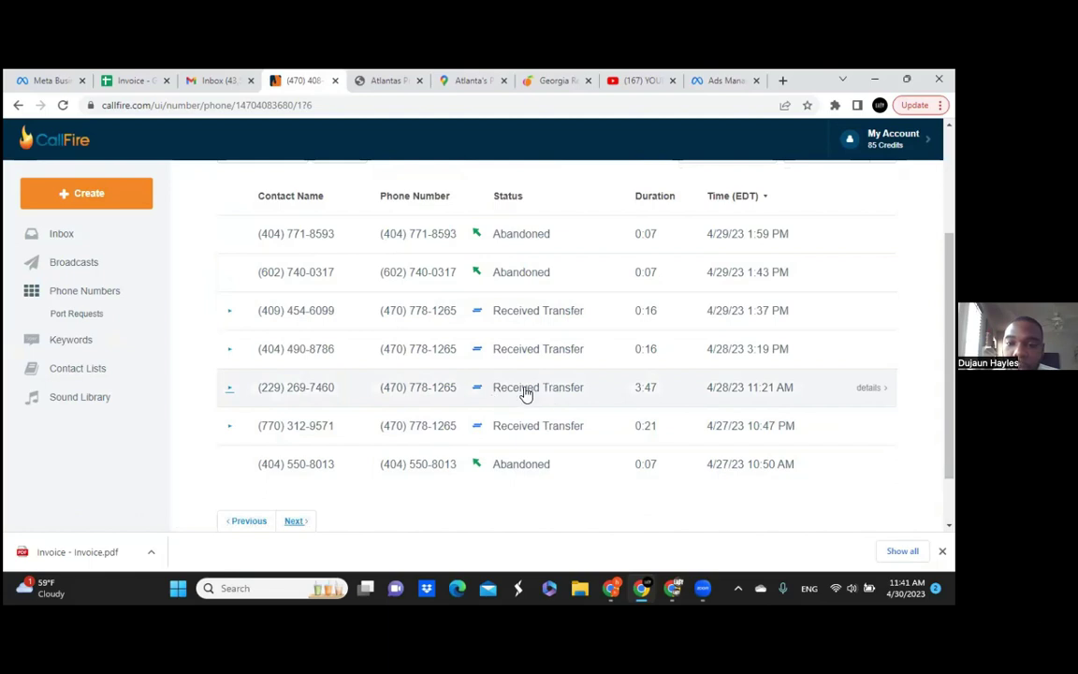
left_click(292, 524)
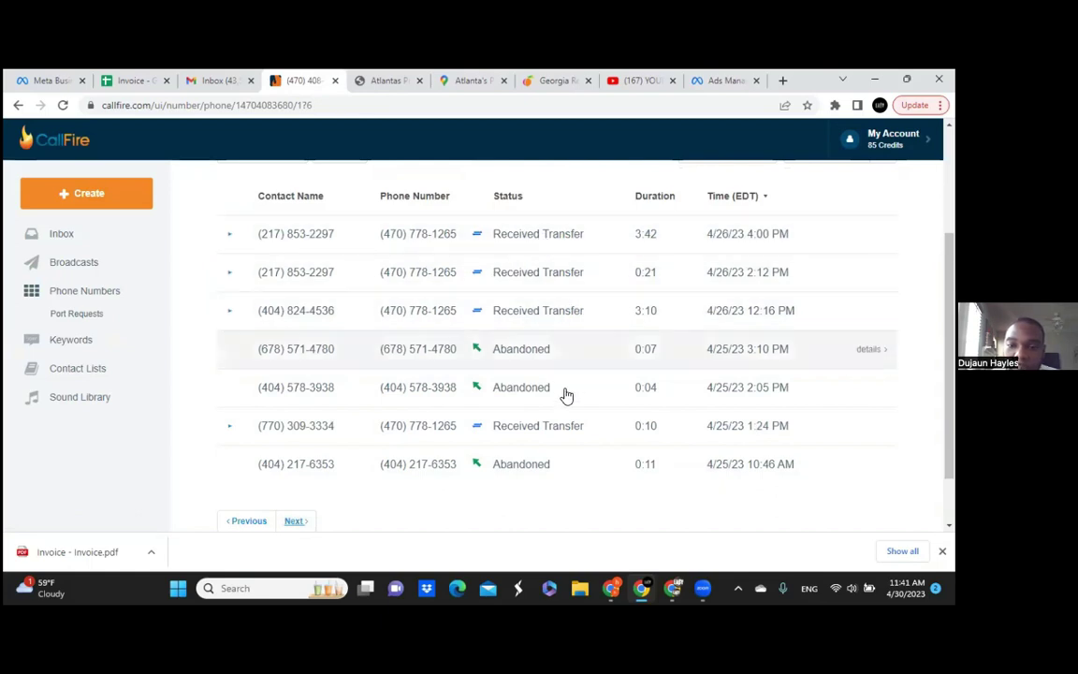
left_click(290, 524)
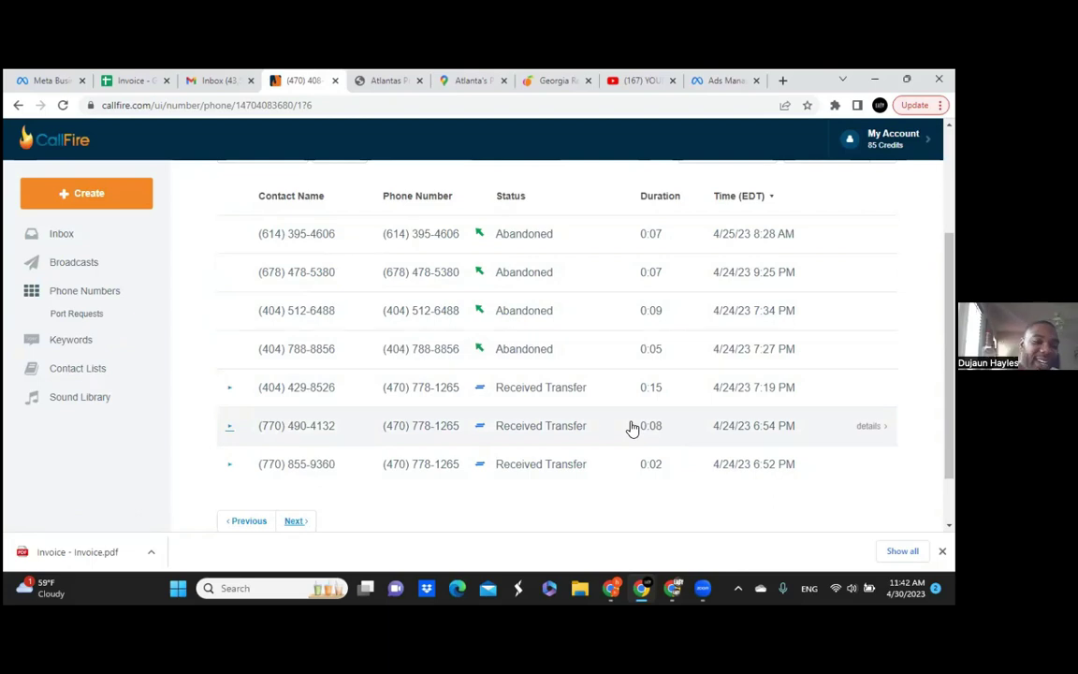
left_click(277, 520)
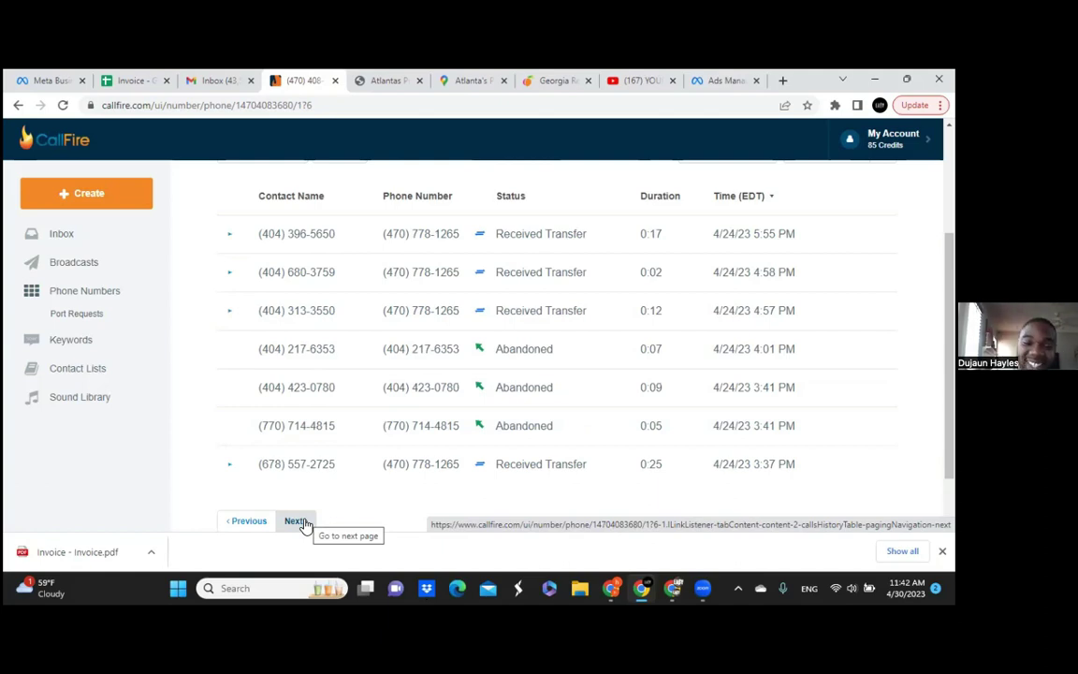
left_click(296, 522)
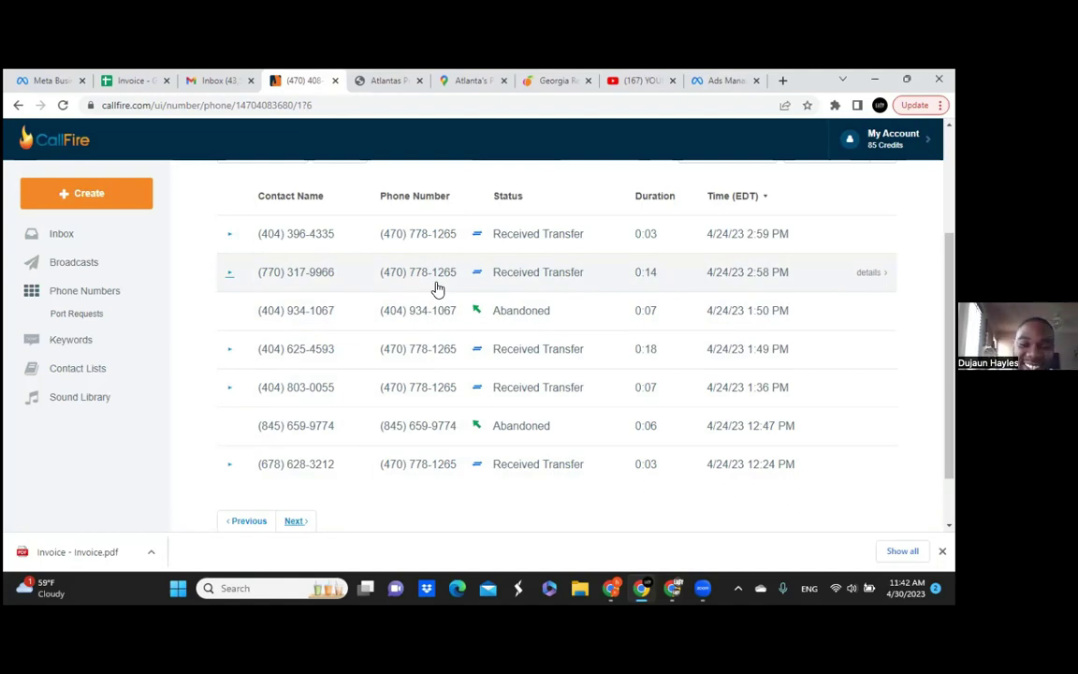
left_click(296, 521)
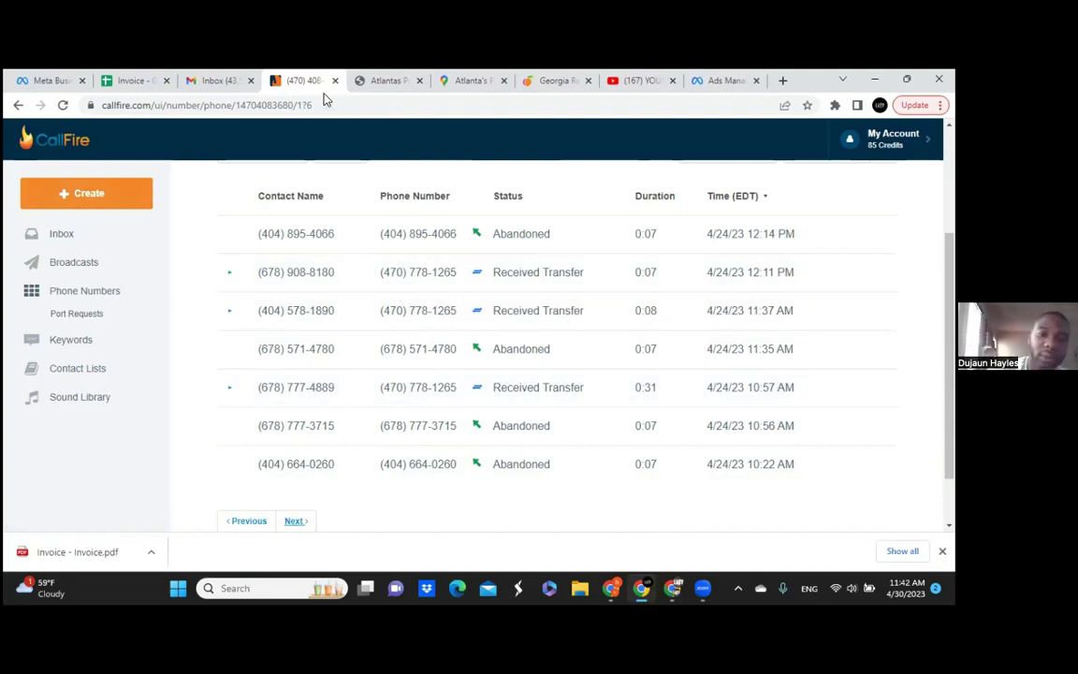
- Return to the CallFire phone numbers list and switch back to the helicopter ad in Ads Manager
left_click(83, 297)
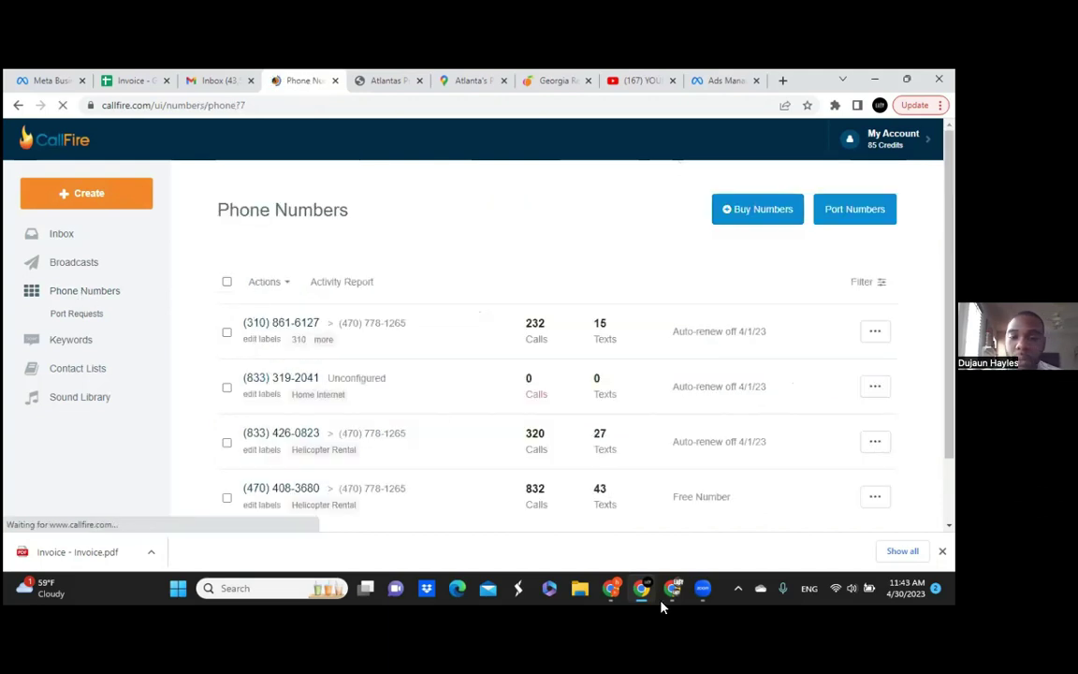
mouse_move(614, 595)
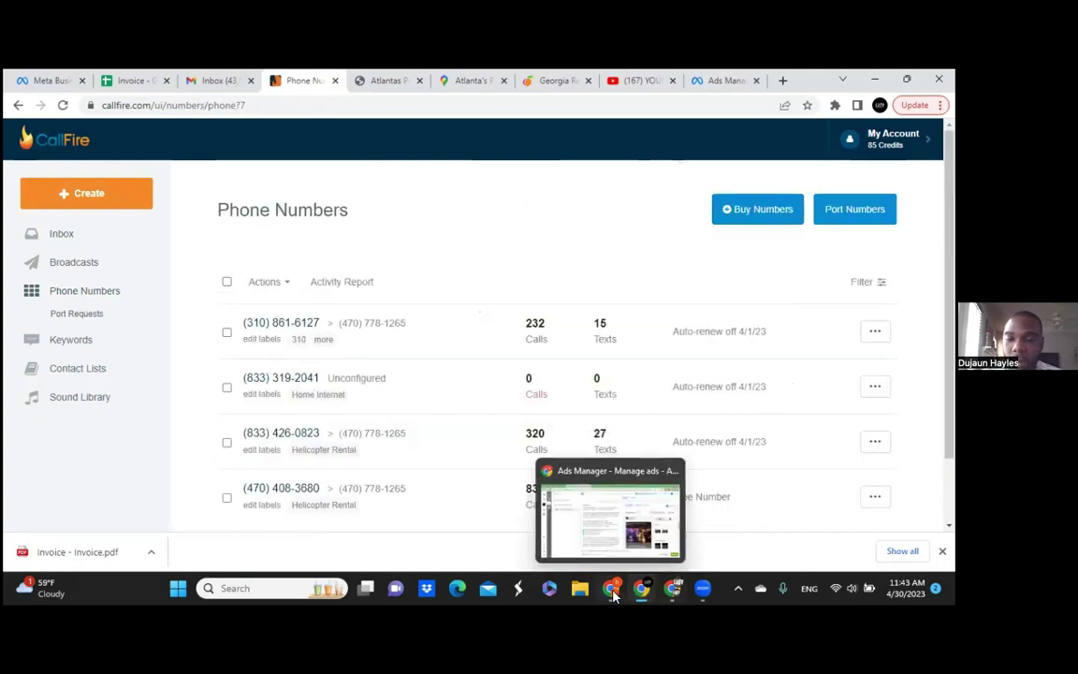
left_click(616, 522)
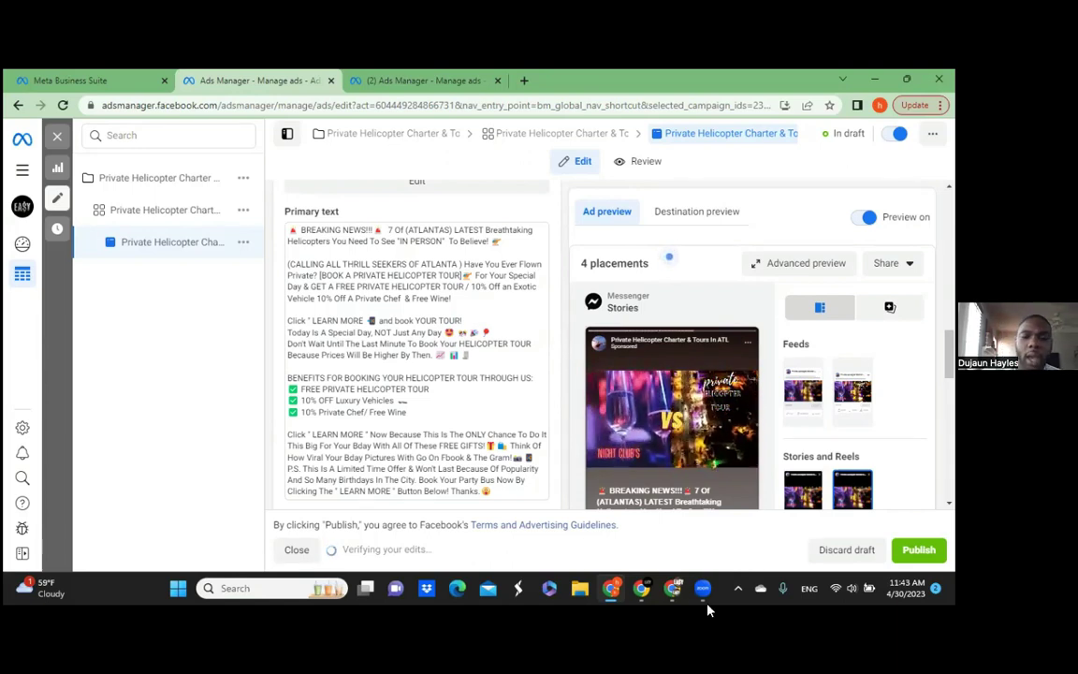
- Switch to the Google Maps results for private helicopter and examine the Atlanta tour listing, the Snellville jet charter listing and their competitors
mouse_move(641, 588)
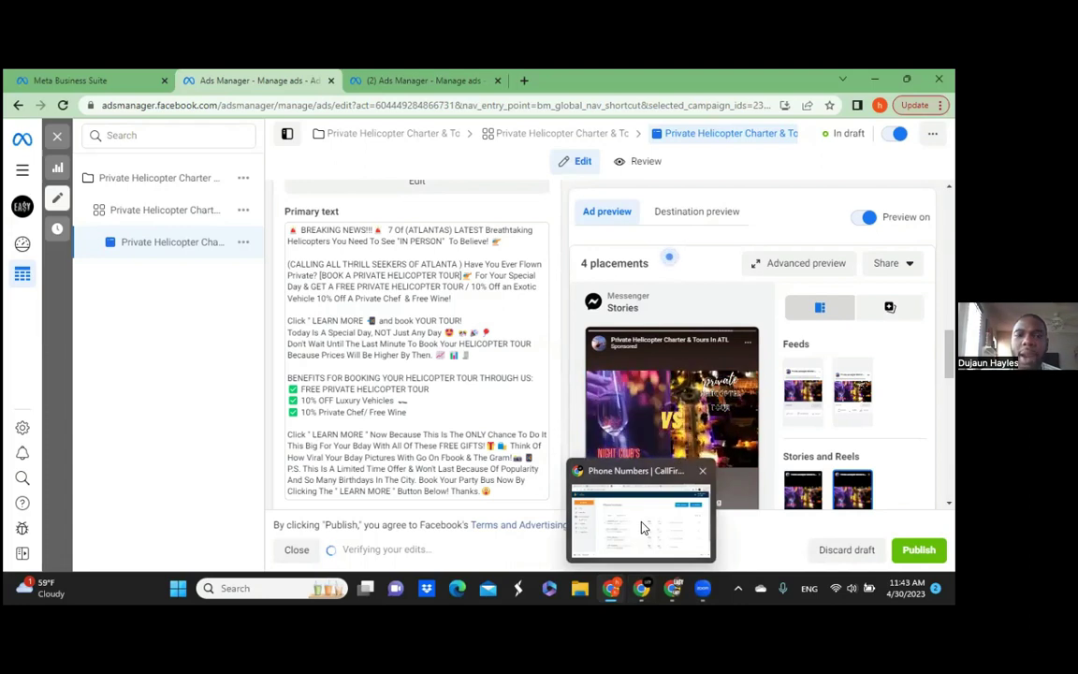
mouse_move(674, 554)
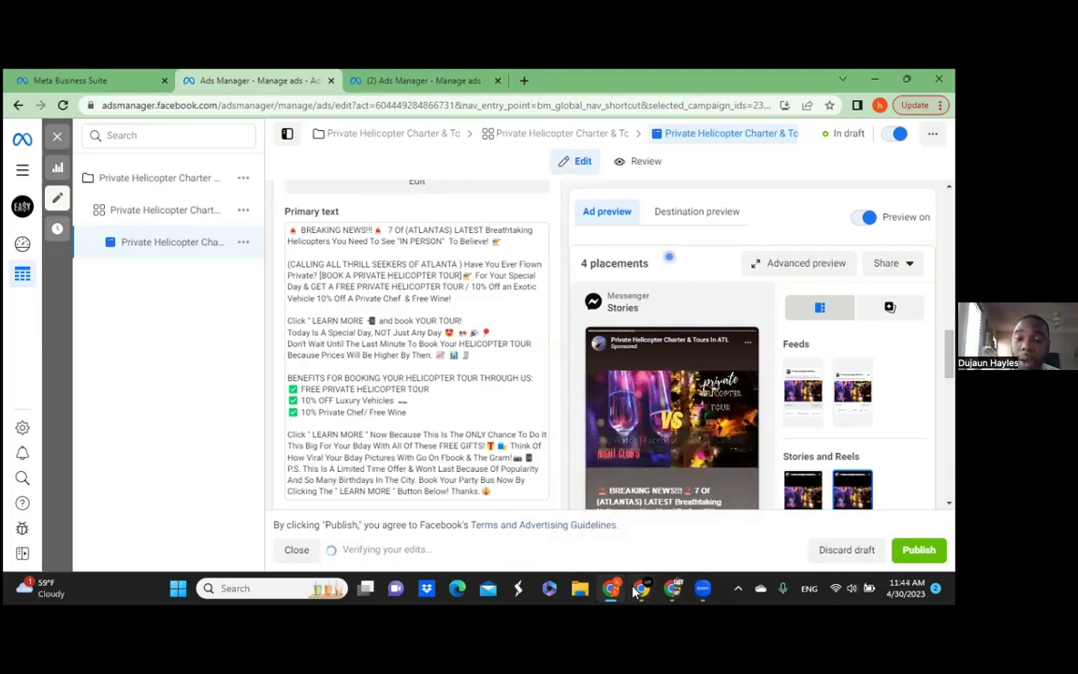
left_click(649, 523)
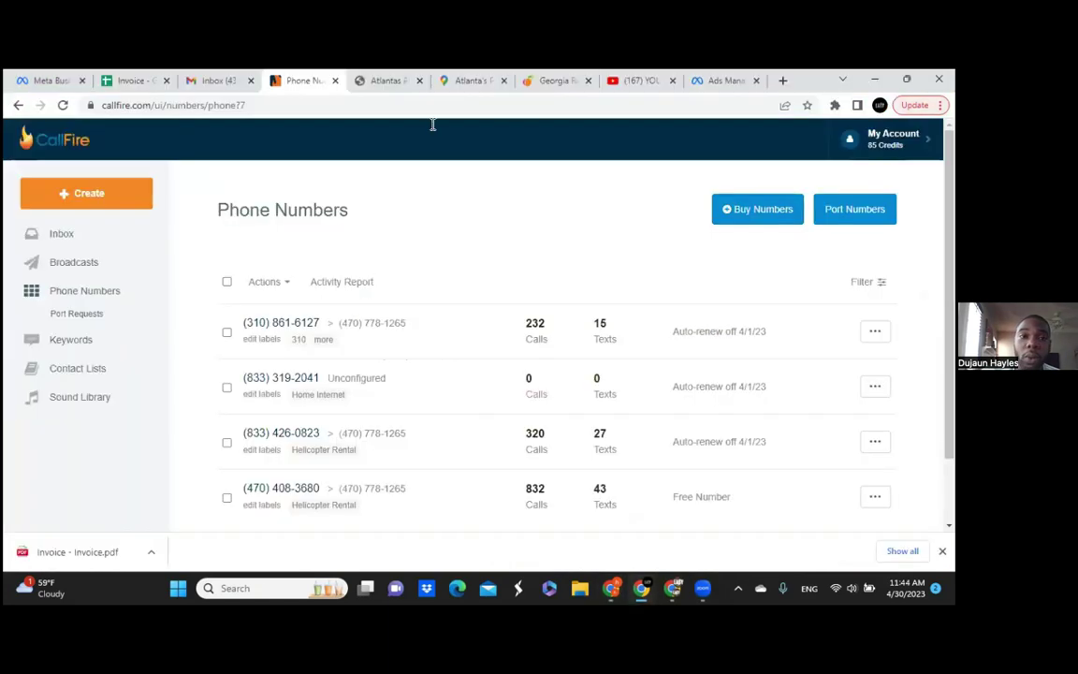
left_click(474, 79)
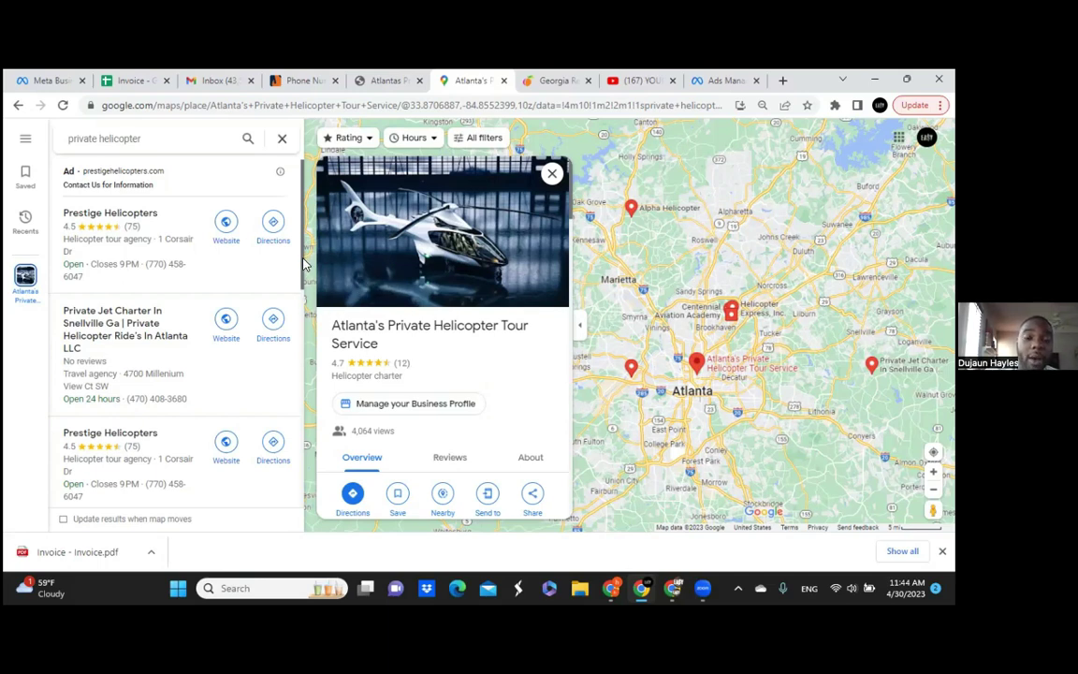
scroll(296, 293, "down", 2)
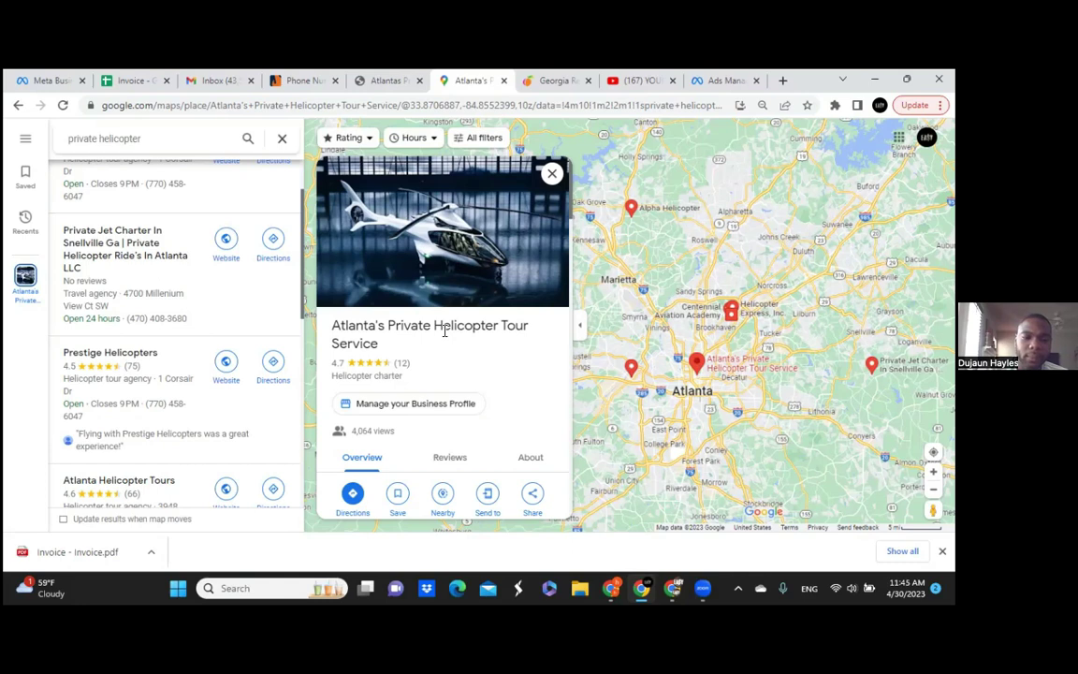
left_click(198, 302)
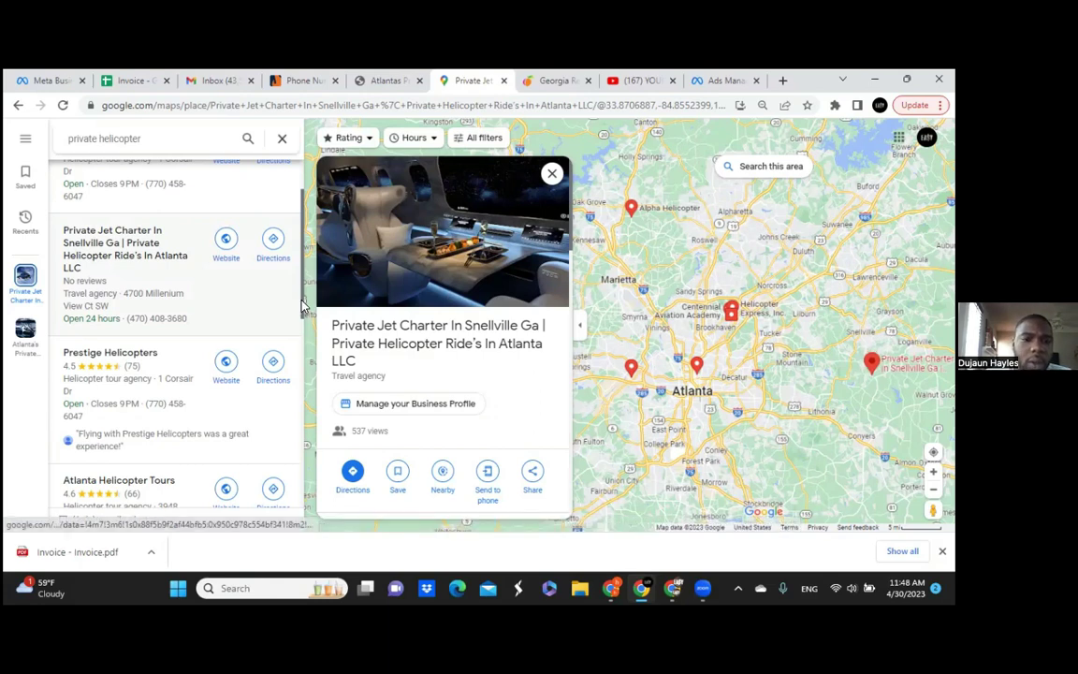
scroll(293, 339, "down", 3)
scroll(294, 368, "down", 4)
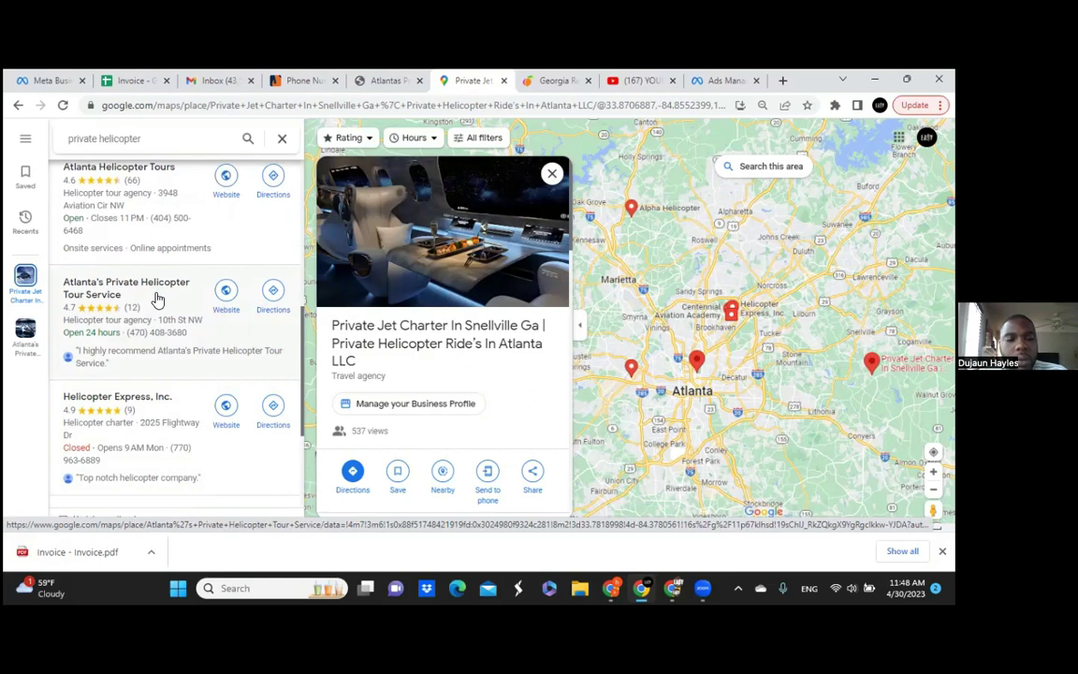
- Open the Wyoming Registered Agent site, wyomingagents.com, in a new browser tab
left_click(782, 82)
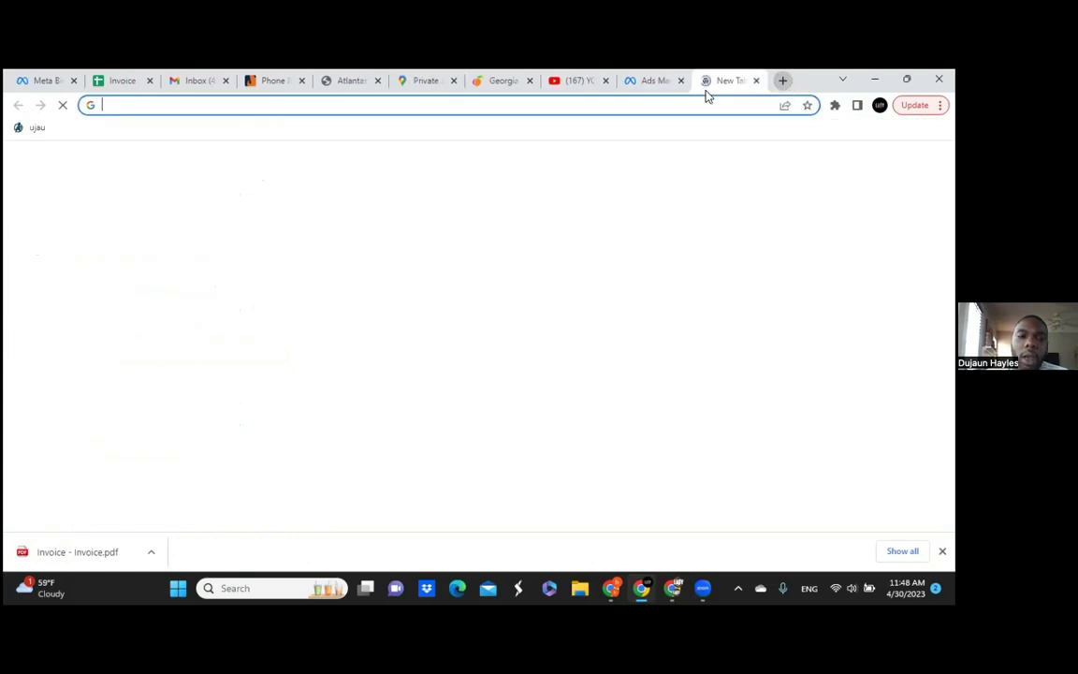
type("w")
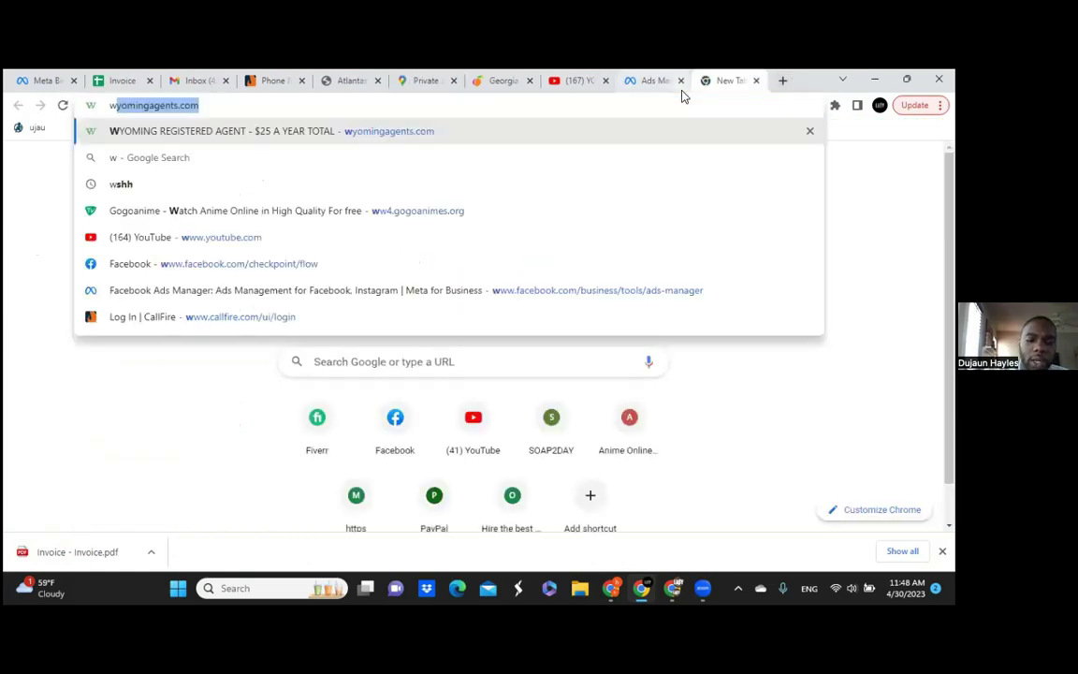
left_click(184, 136)
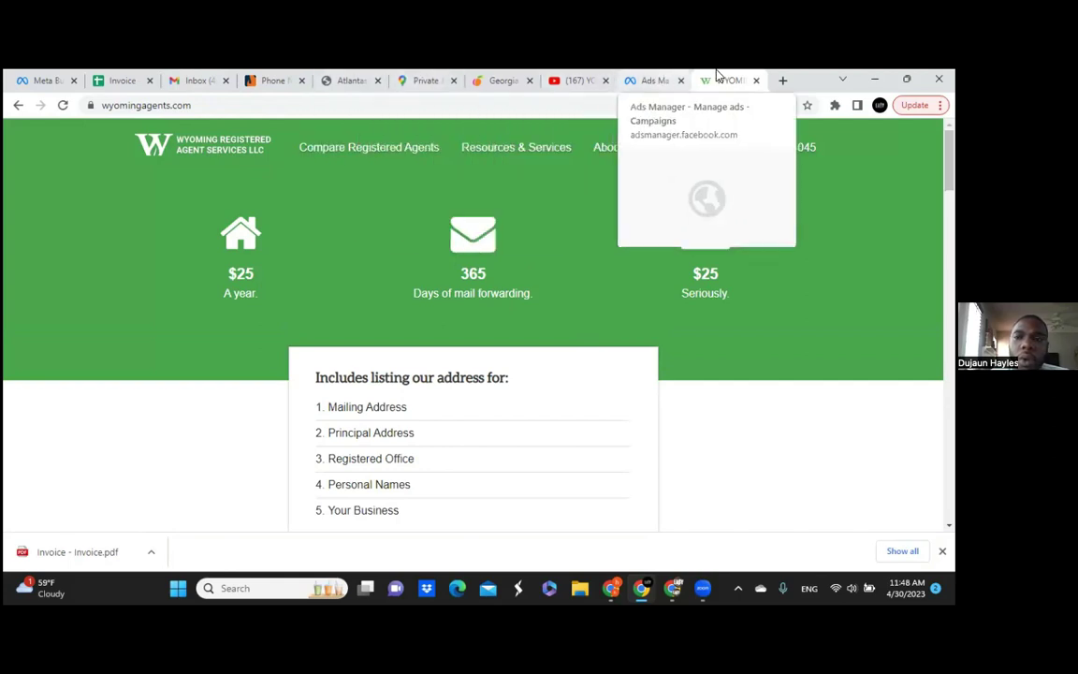
- Return to the Google Maps private helicopter results and compare the Atlanta helicopter tour listings with the Snellville jet charter listing
left_click(417, 79)
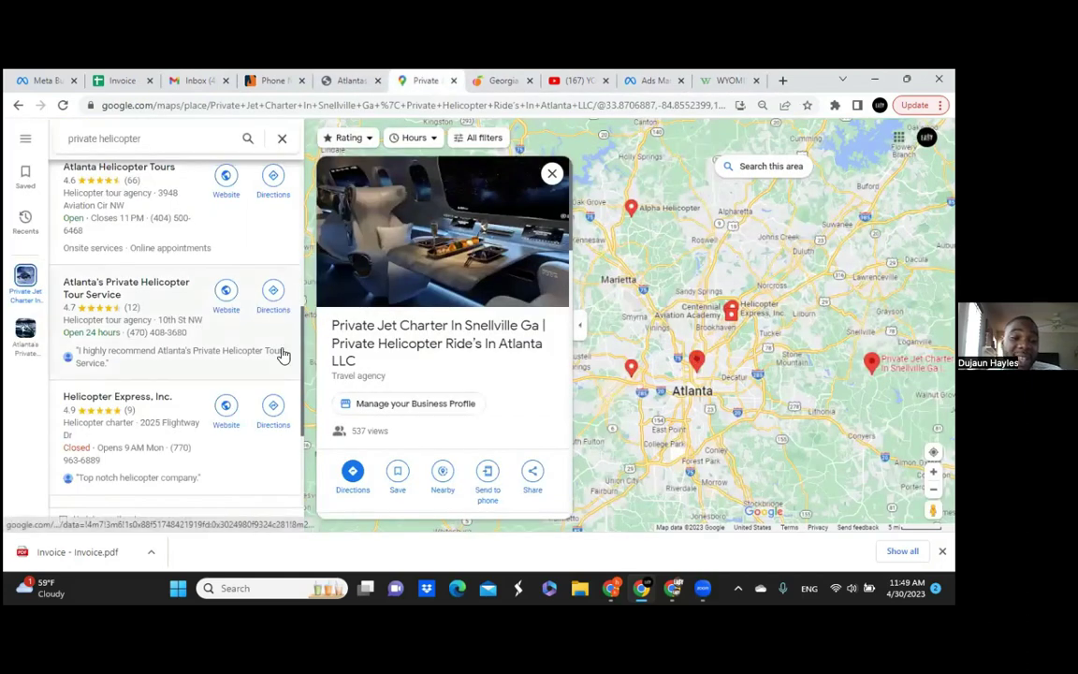
scroll(298, 363, "down", 1)
scroll(296, 355, "up", 1)
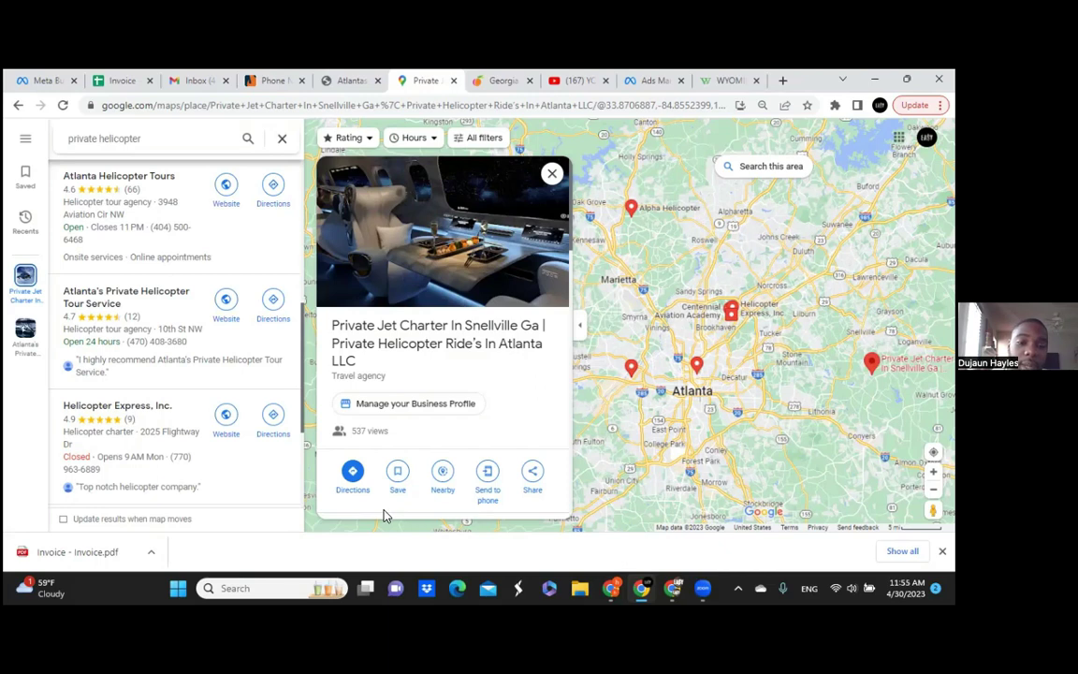
mouse_move(674, 595)
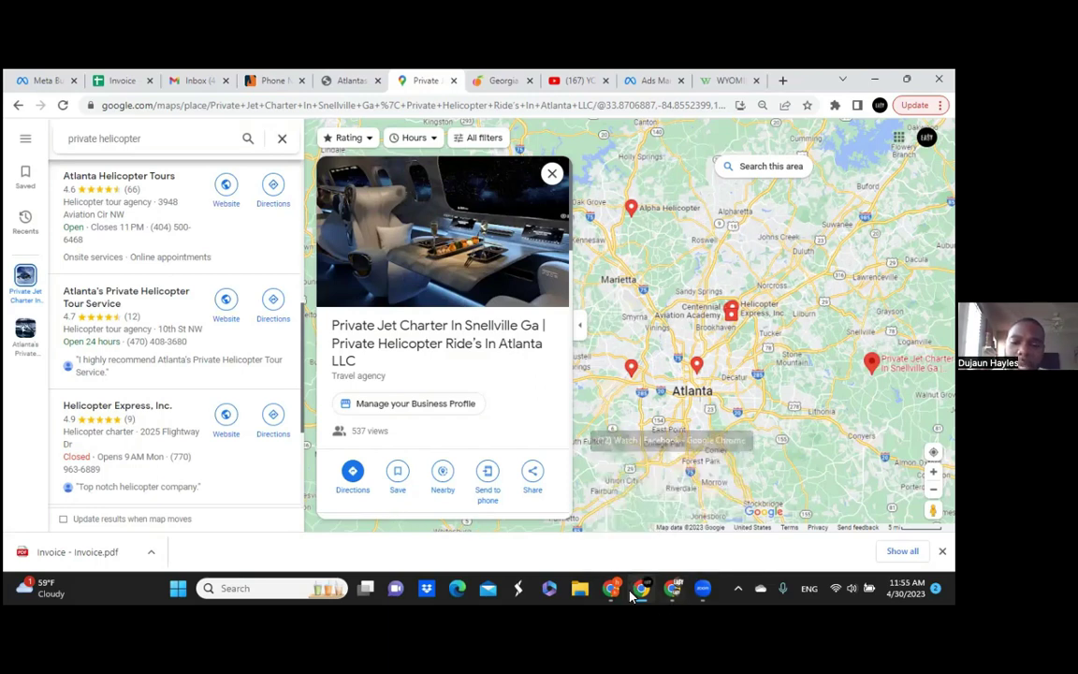
mouse_move(613, 595)
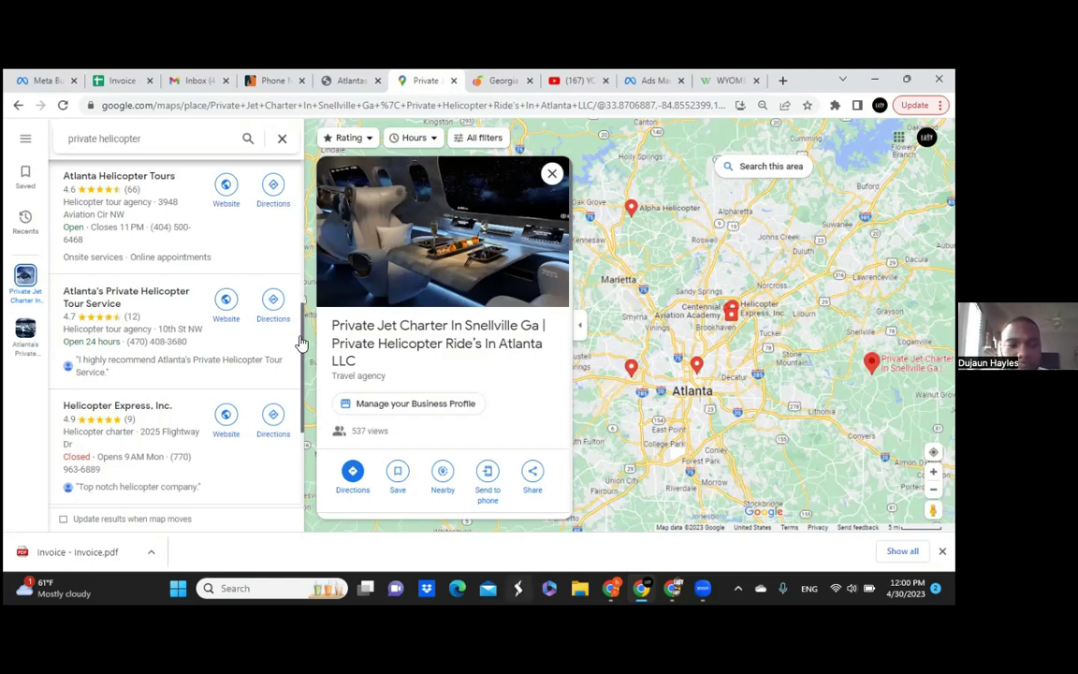
left_click_drag(300, 341, 294, 247)
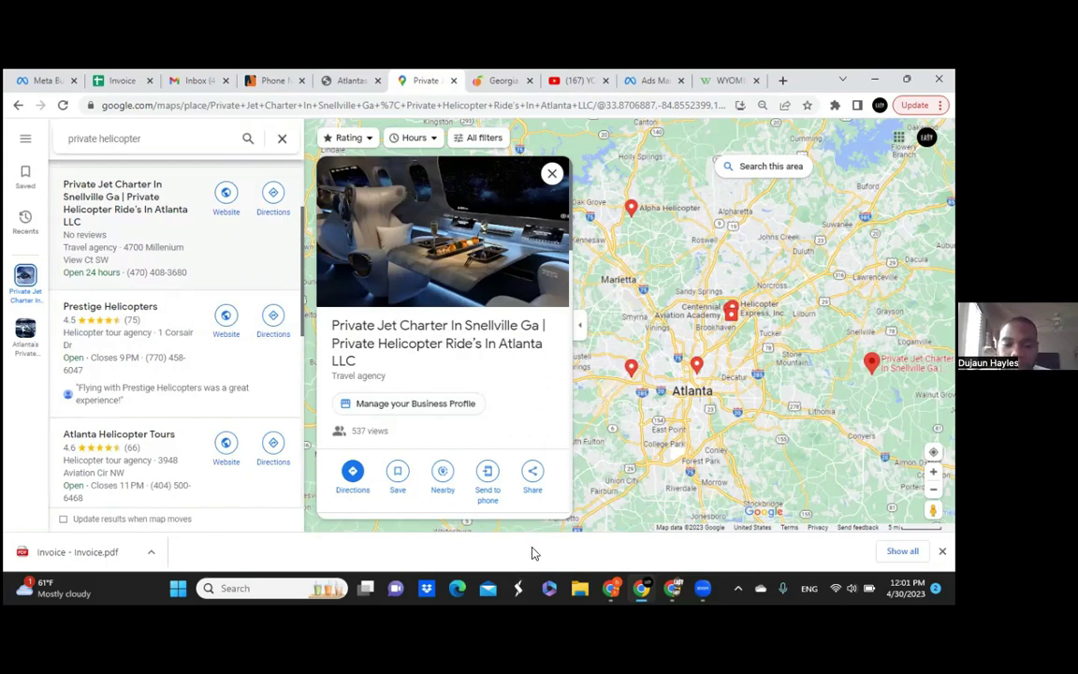
- Switch back to Ads Manager and review the draft helicopter ad's name, identity, setup, primary text, headline and call to action
mouse_move(673, 588)
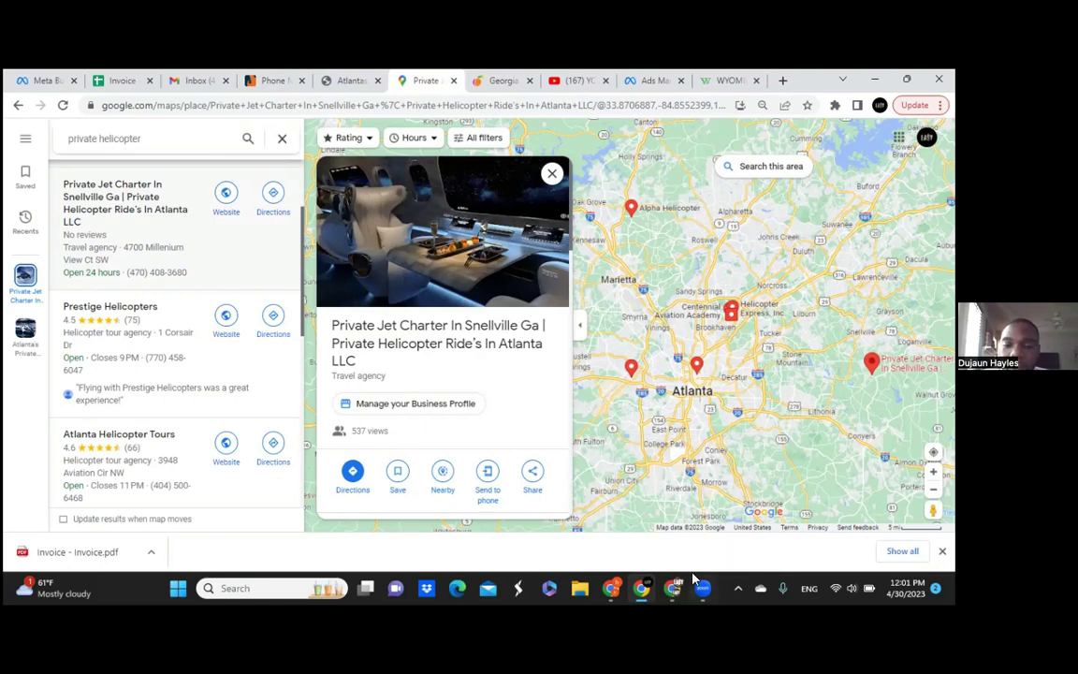
left_click(644, 588)
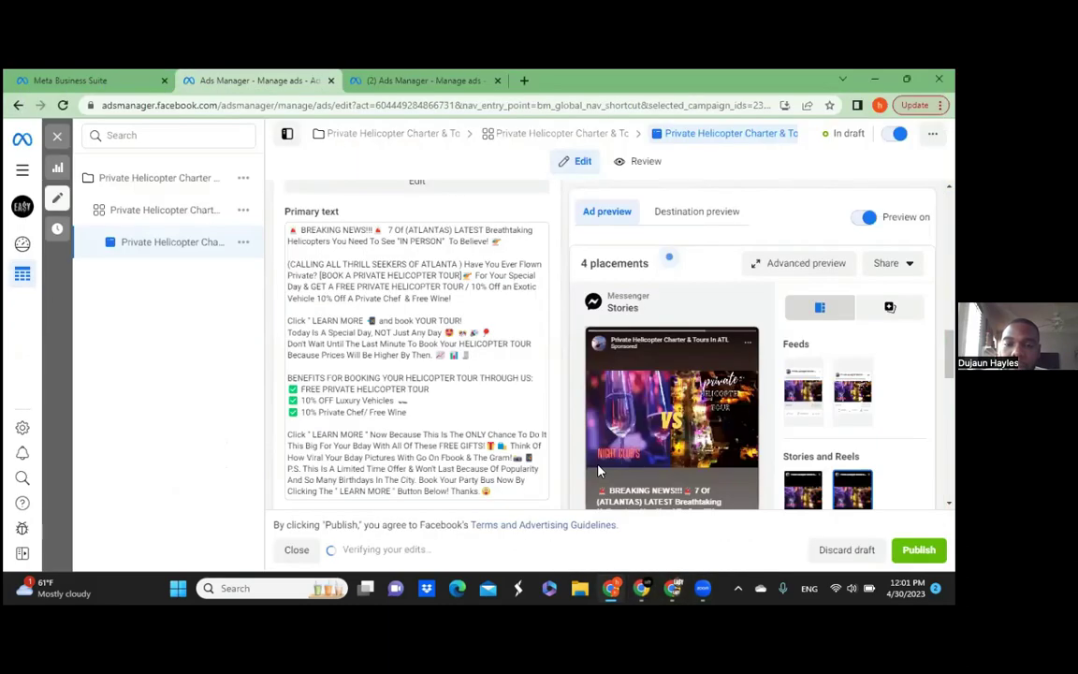
scroll(417, 337, "up", 5)
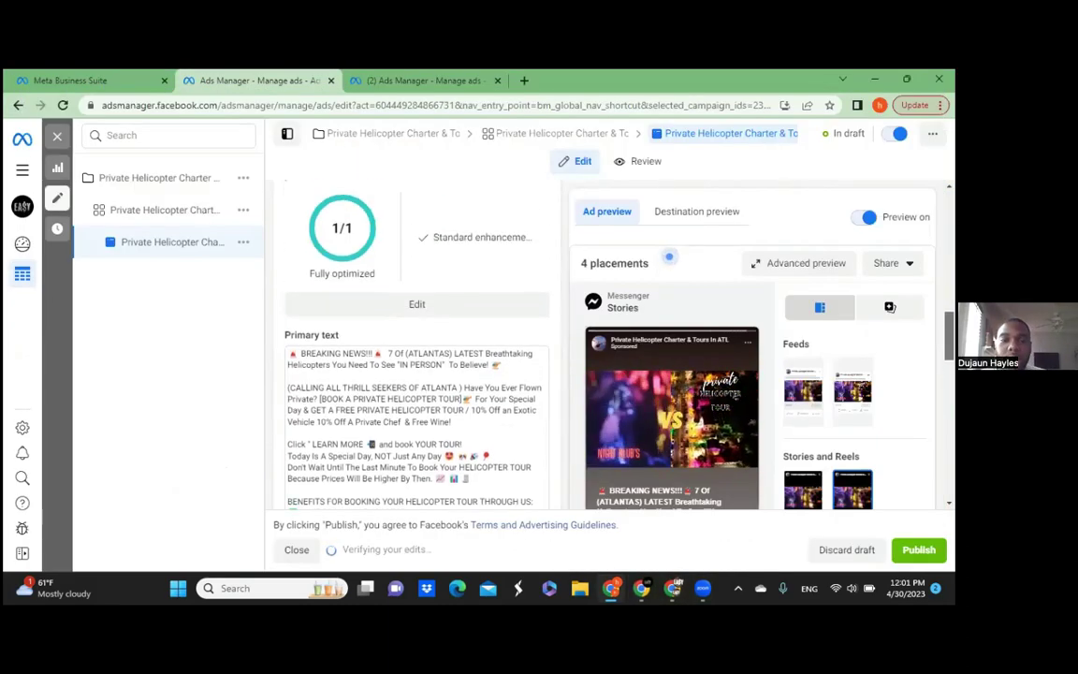
scroll(416, 337, "up", 5)
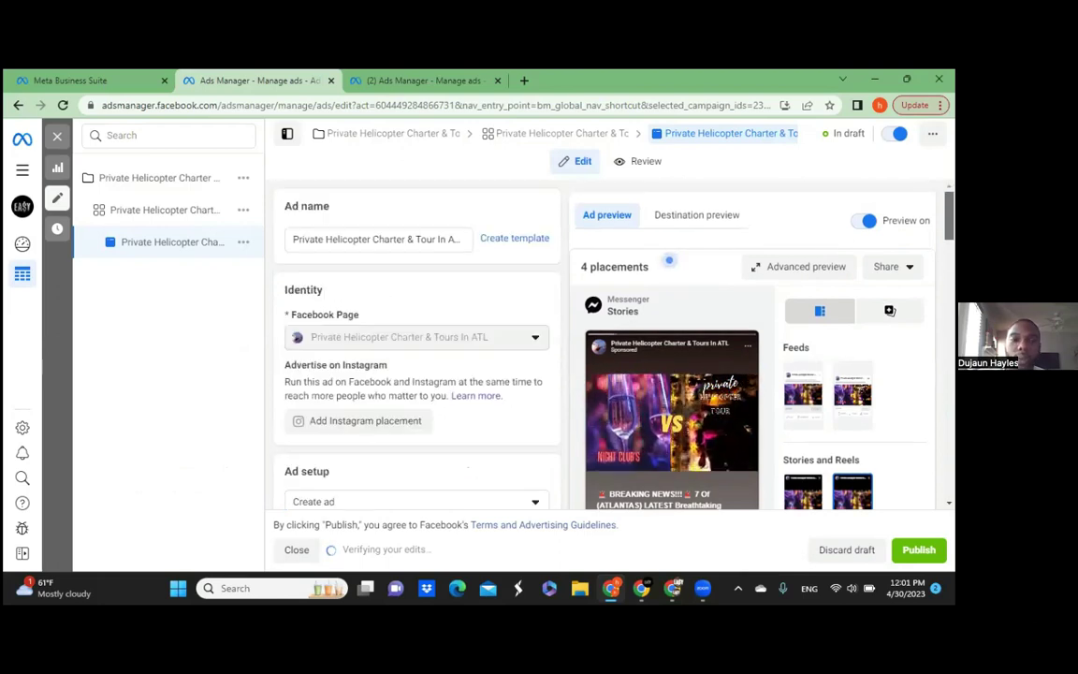
scroll(417, 355, "down", 5)
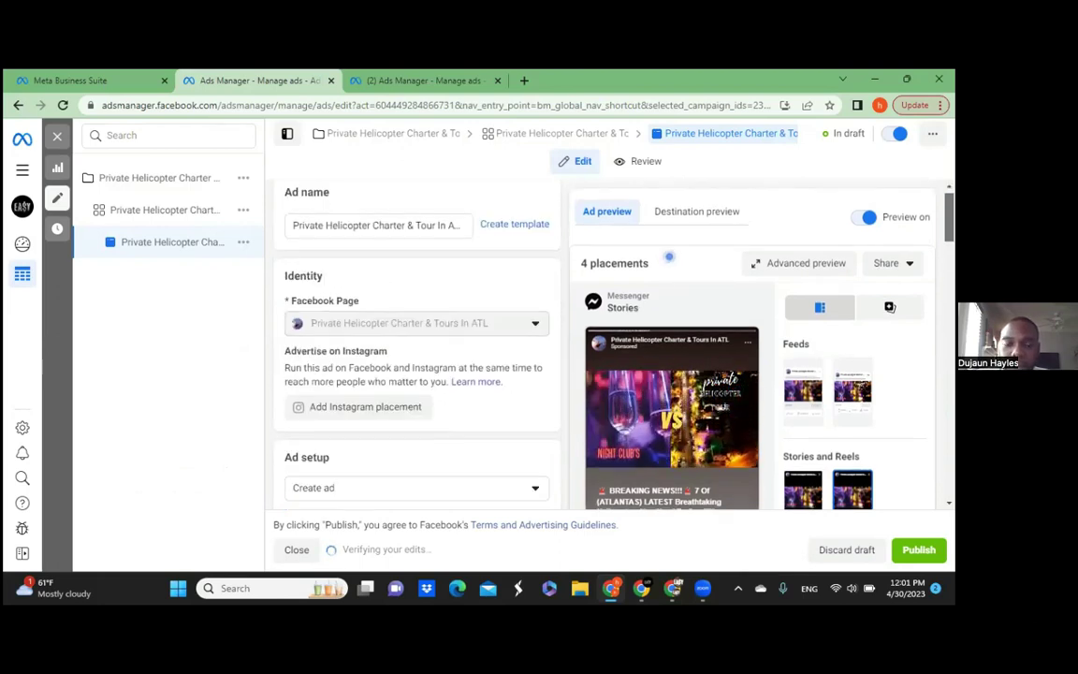
scroll(465, 310, "down", 8)
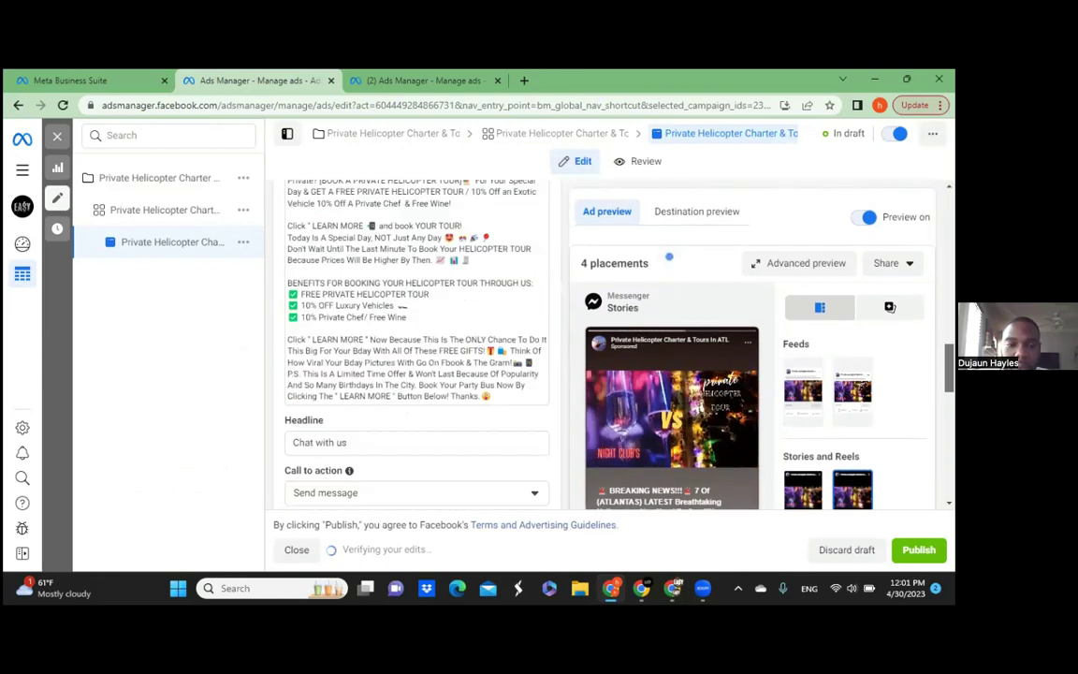
left_click(464, 309)
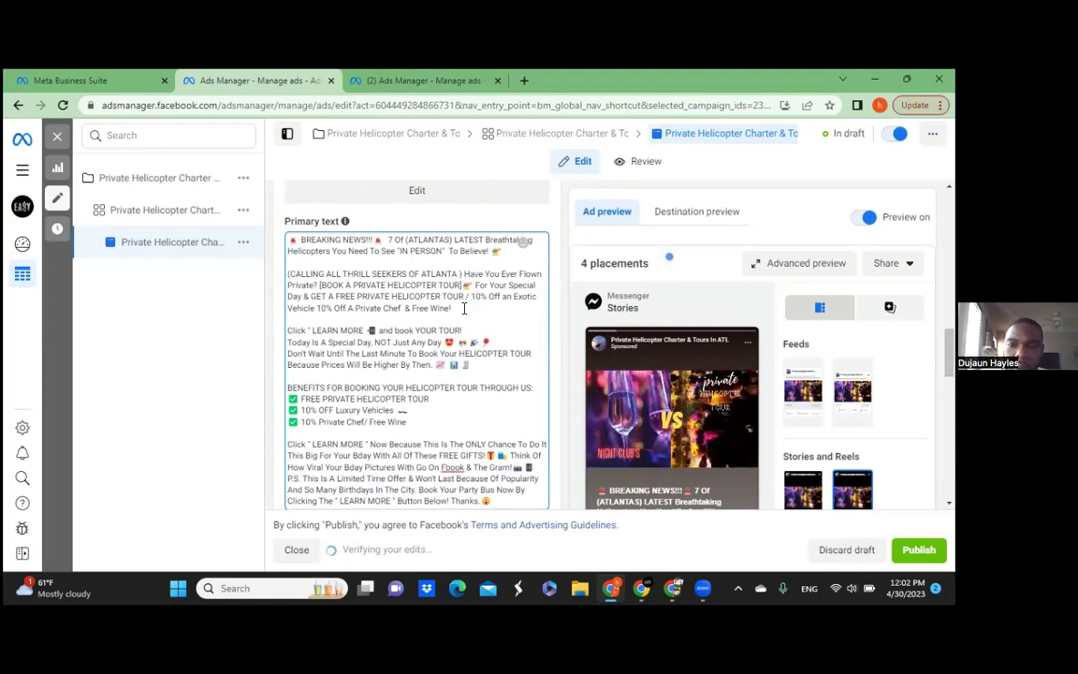
mouse_move(678, 346)
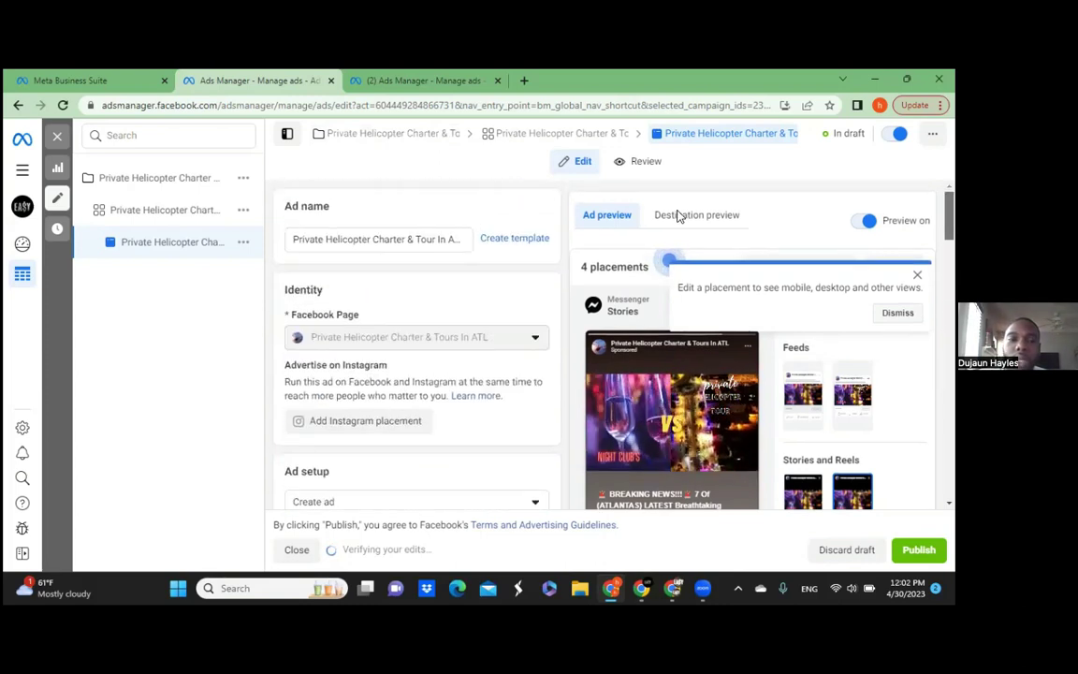
- Remove the trailing dash and number from the ad name so that it ends in "ATL"
left_click_drag(457, 242, 291, 241)
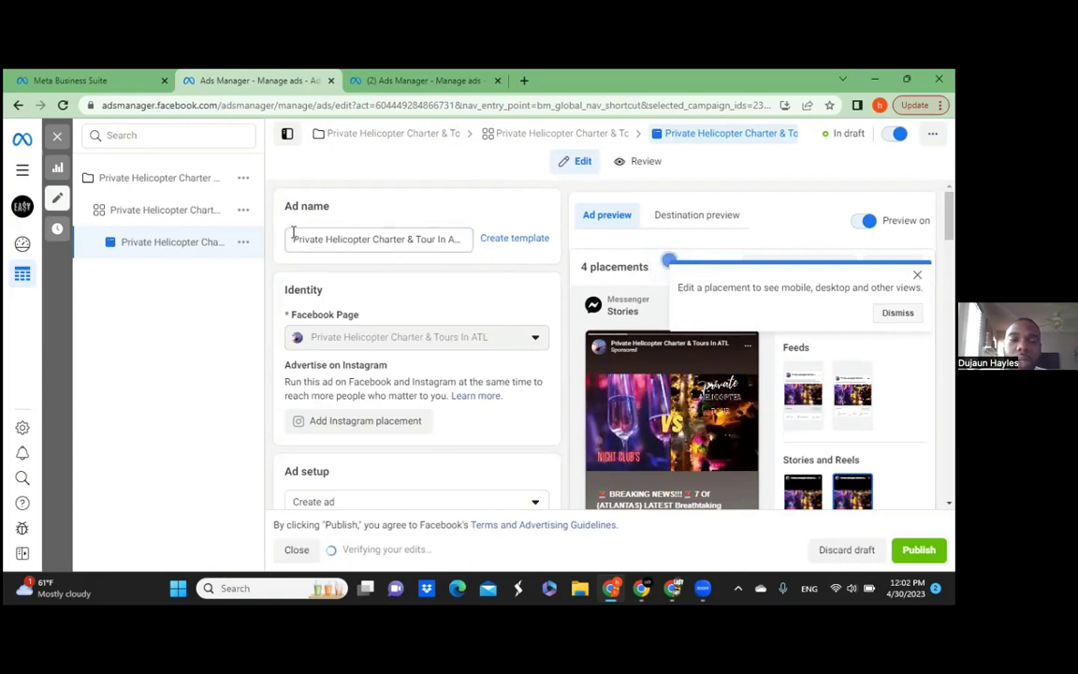
left_click_drag(295, 239, 404, 240)
left_click_drag(497, 244, 375, 240)
left_click(374, 241)
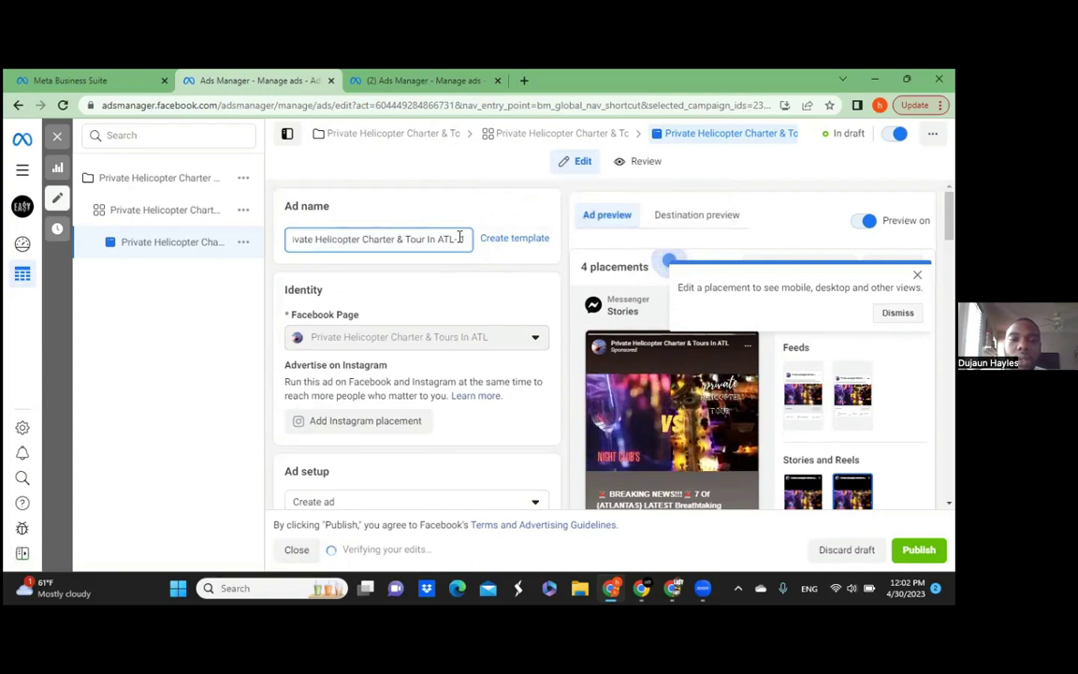
key("BackSpace")
key("BackSpace")
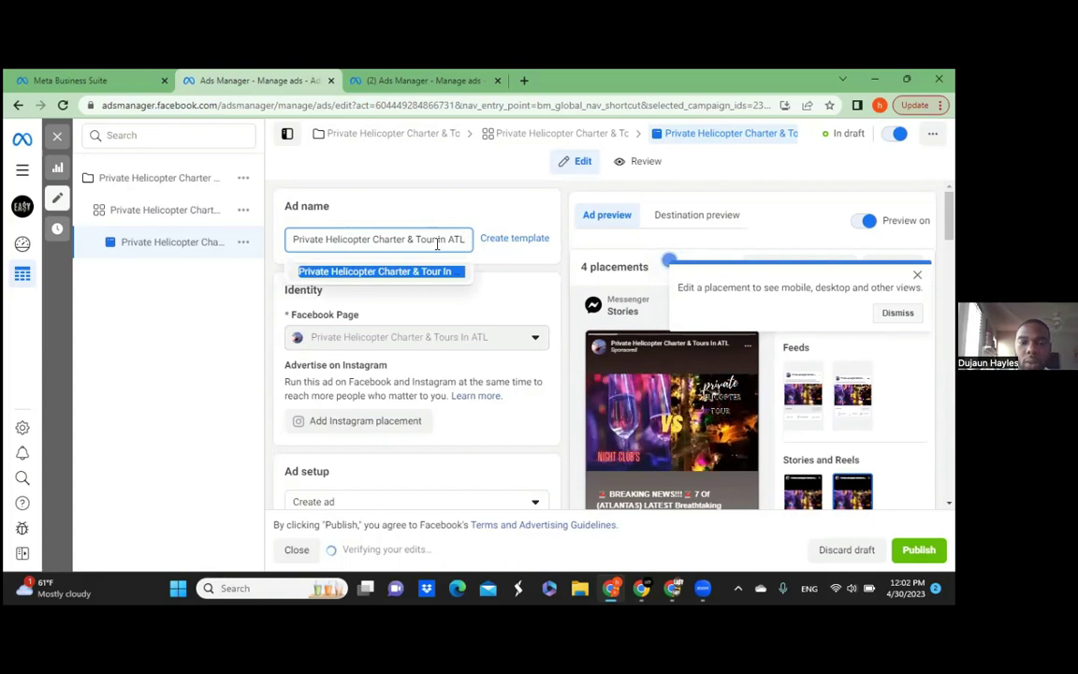
- Replace "Charter &" with "Birthday" so the ad name reads "Private Helicopter Birthday Tour In ATL"
left_click(409, 240)
key("BackSpace")
key("BackSpace")
key("BackSpace")
key("BackSpace")
key("BackSpace")
key("BackSpace")
key("BackSpace")
key("BackSpace")
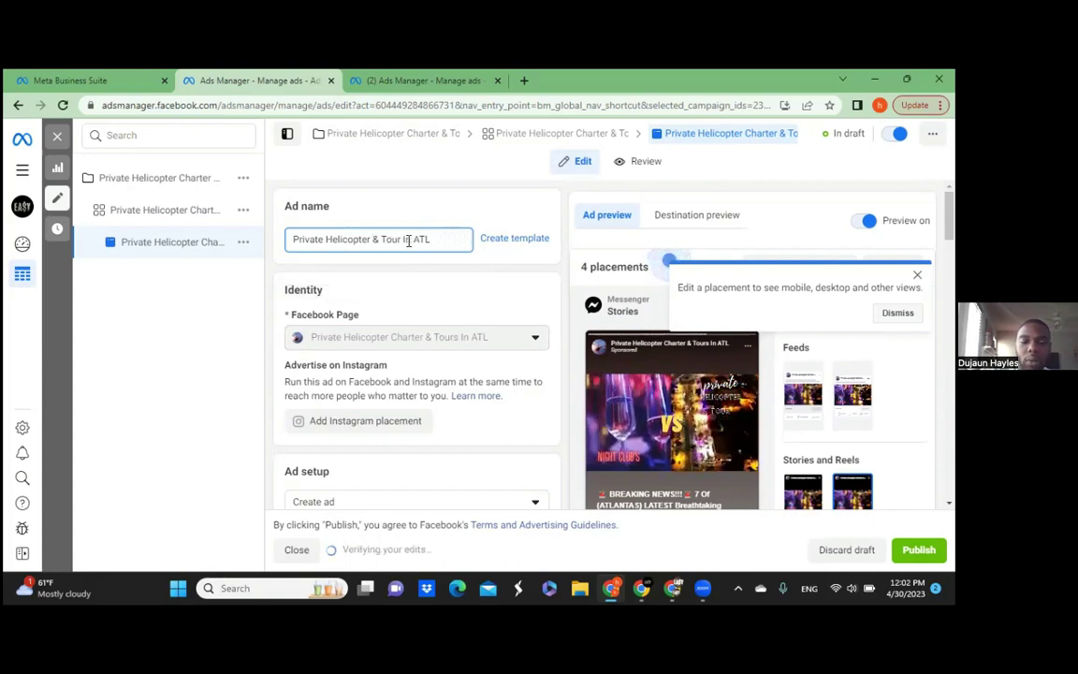
type("Birthday")
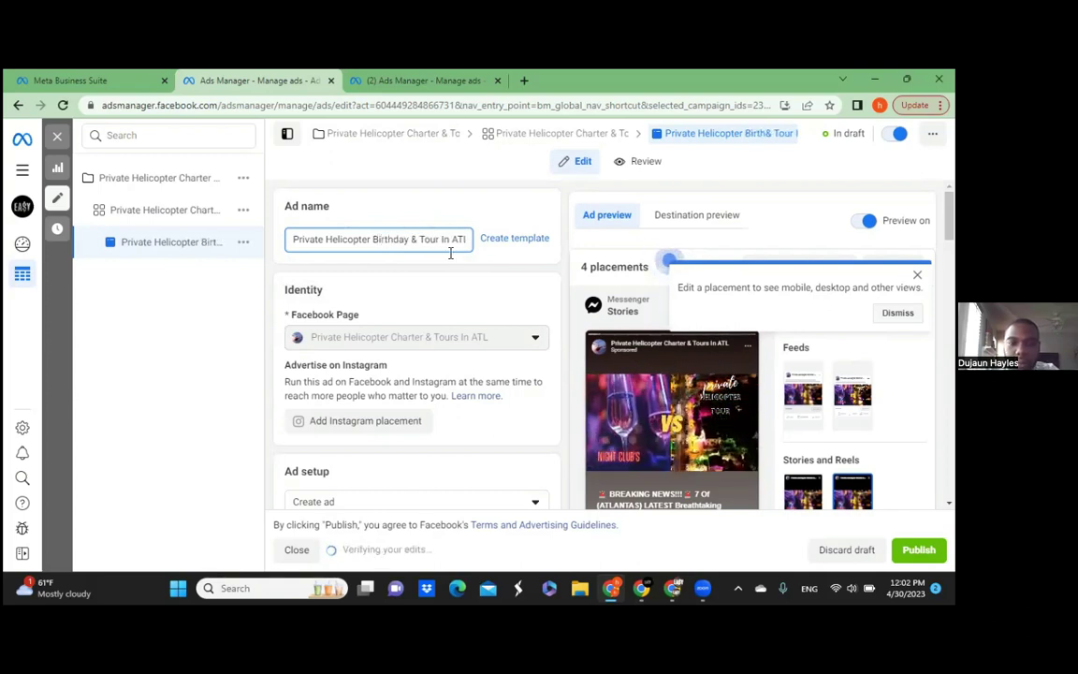
key("Delete")
key("Delete")
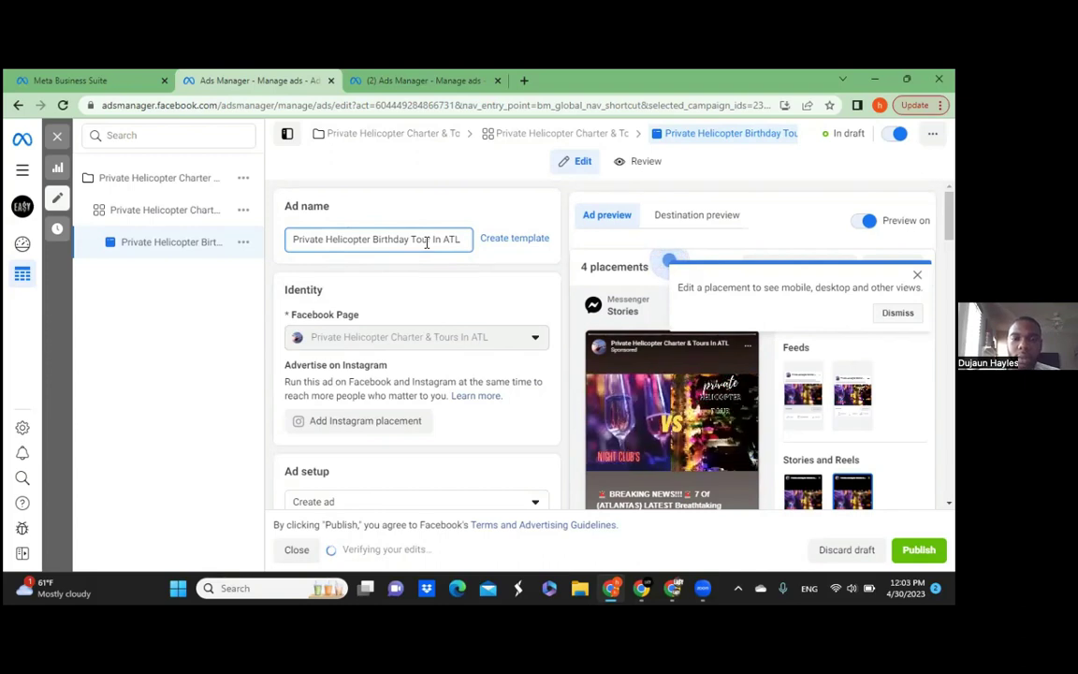
left_click_drag(460, 239, 293, 241)
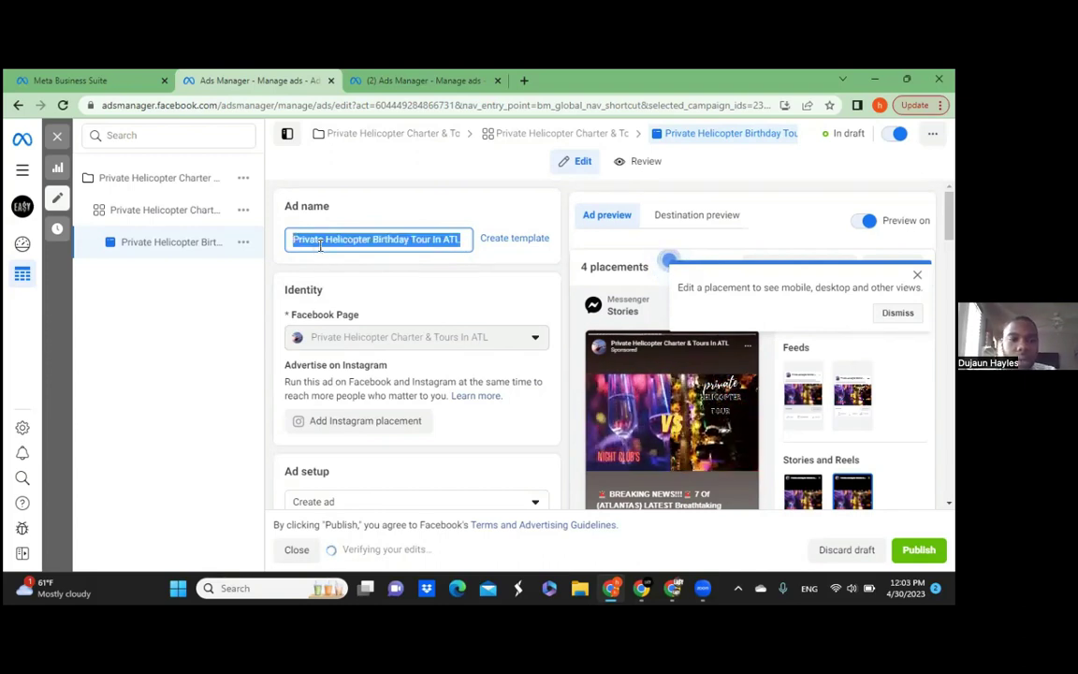
right_click(325, 242)
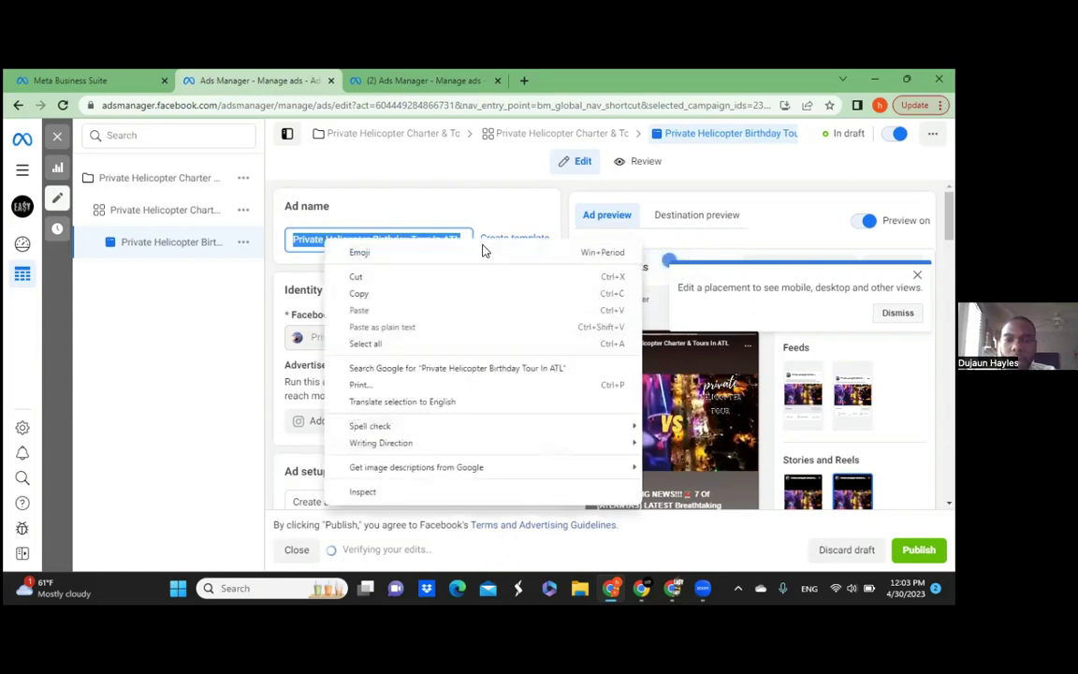
left_click(481, 190)
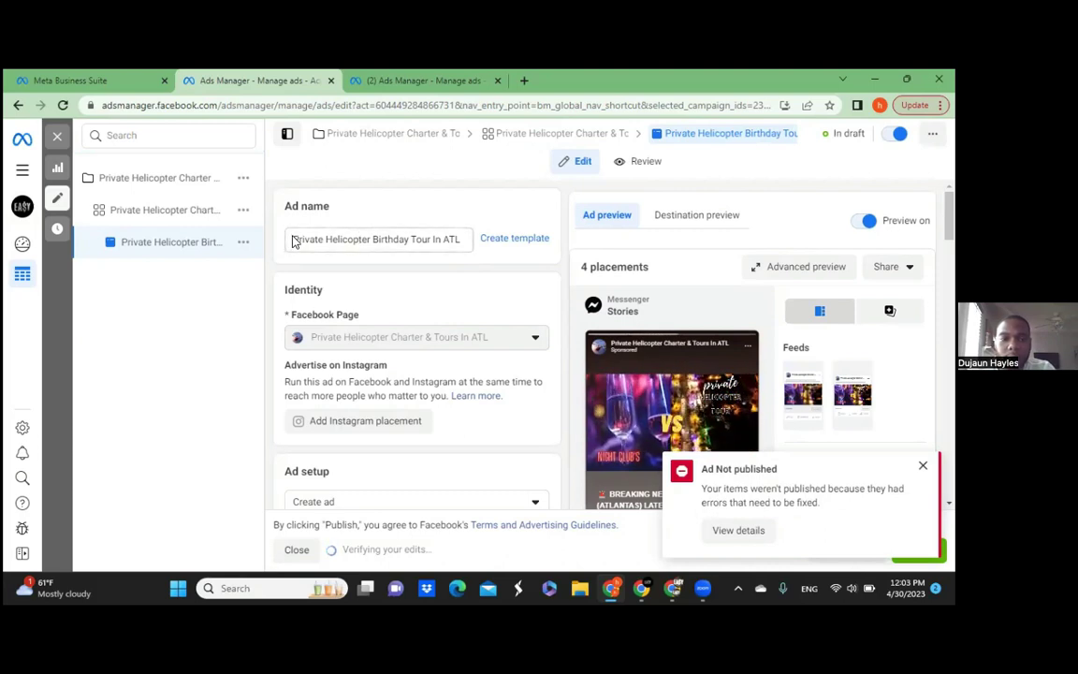
- Copy the ad name and rename the ad set to "Private Helicopter Birthday Tour In ATL"
left_click_drag(294, 240, 458, 242)
right_click(458, 241)
left_click(489, 300)
left_click(185, 210)
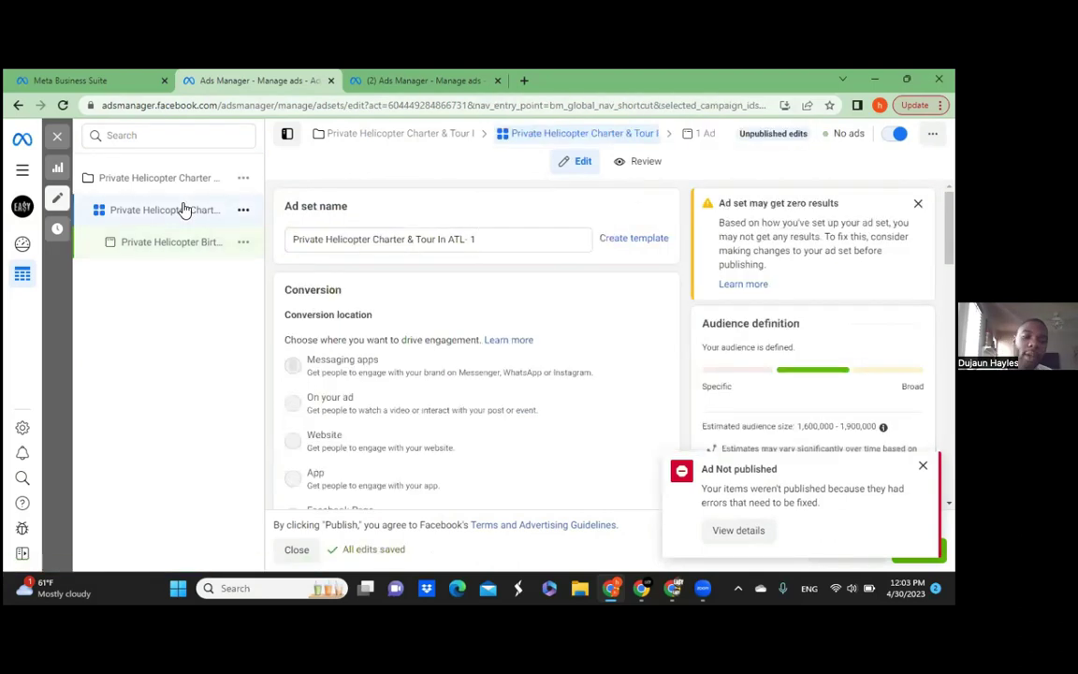
left_click_drag(497, 237, 286, 257)
key("ctrl+v")
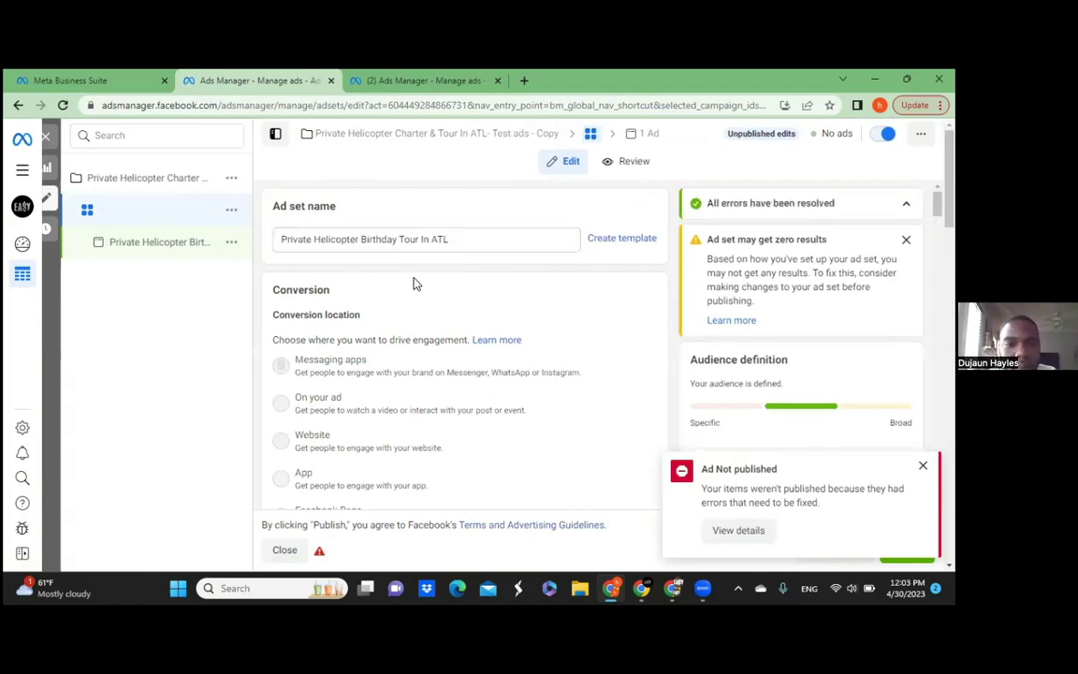
- Rename the campaign to "Private Helicopter Birthday Tour In ATL" using the copied name
left_click(192, 180)
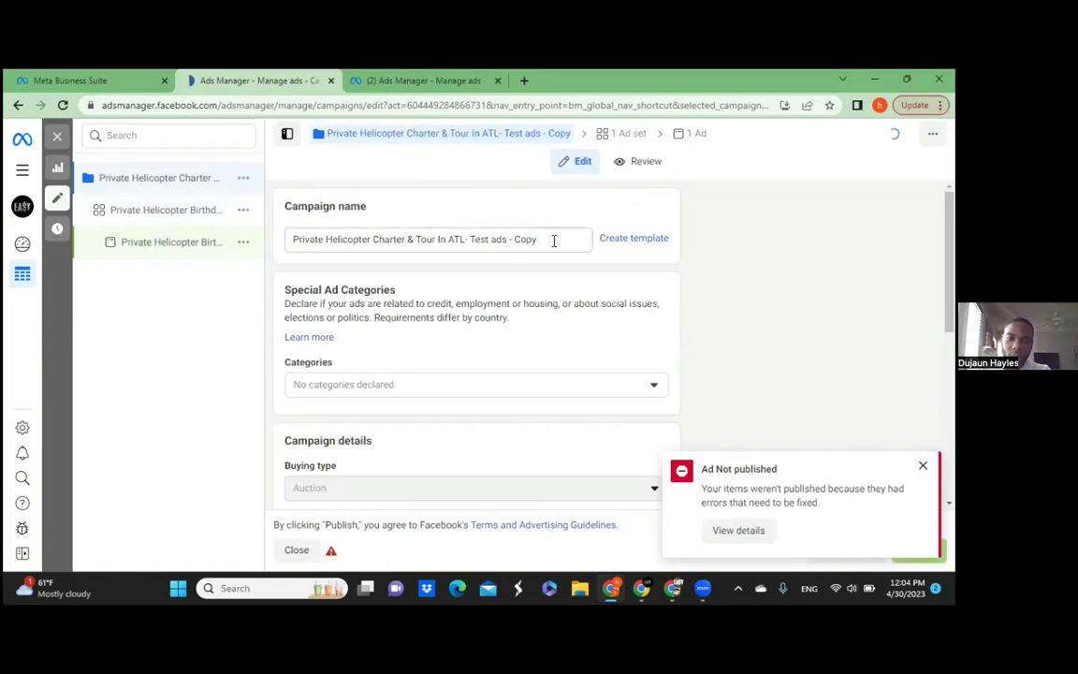
left_click_drag(570, 239, 290, 244)
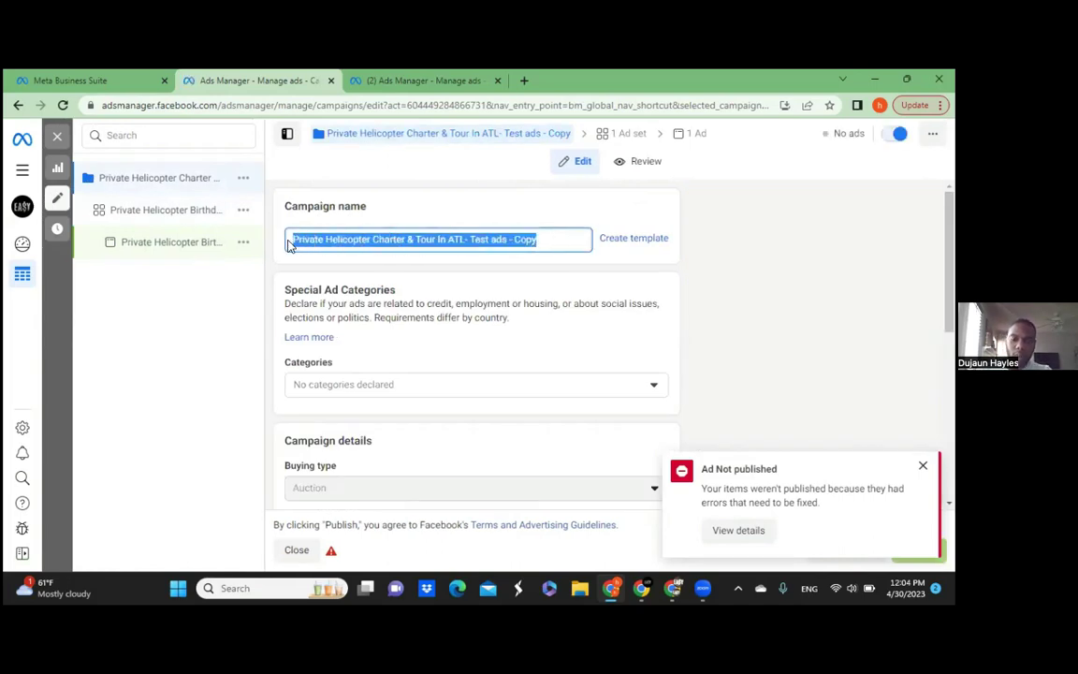
key("BackSpace")
key("ctrl+v")
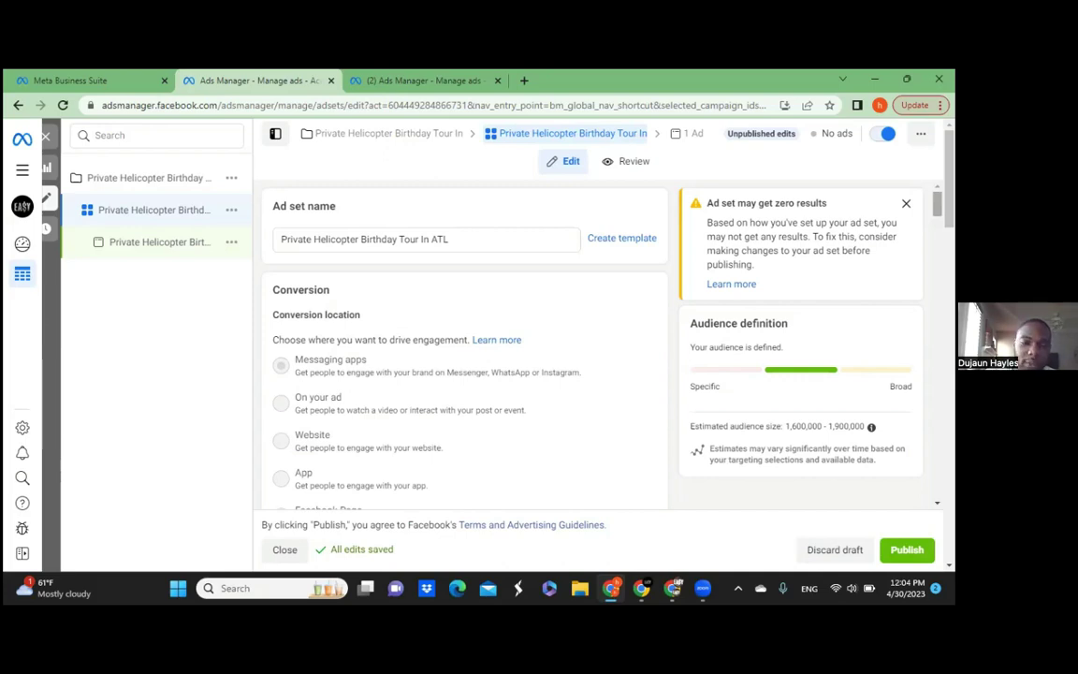
- Review the ad set's messaging apps, performance goal, daily budget, audience locations, age, languages and placements
scroll(465, 337, "down", 8)
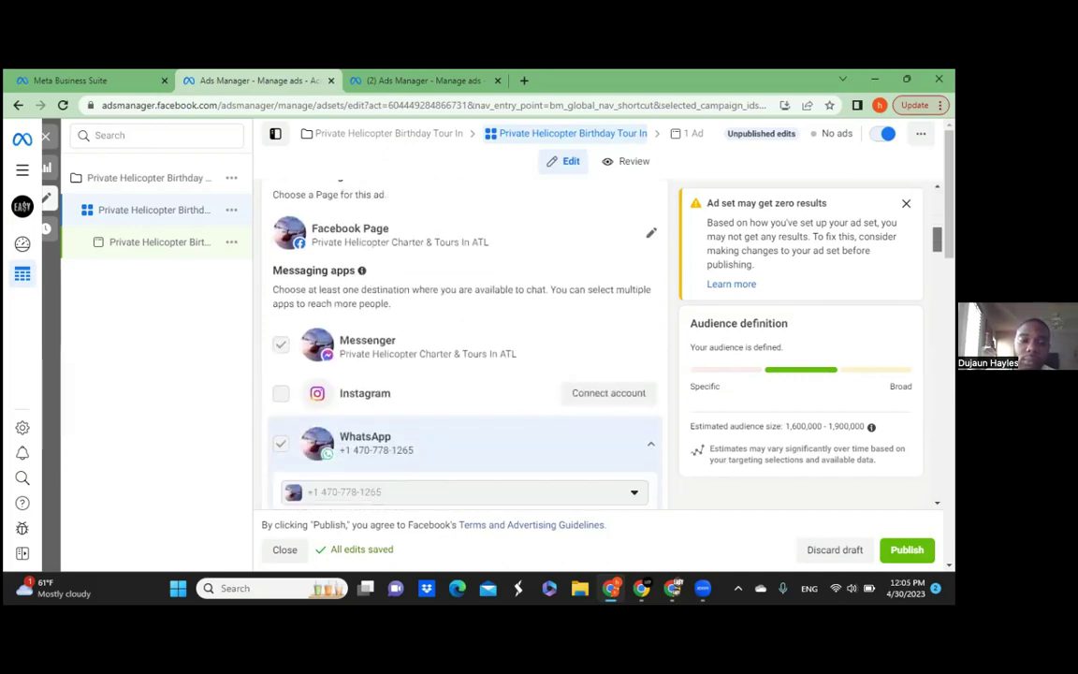
scroll(466, 337, "down", 10)
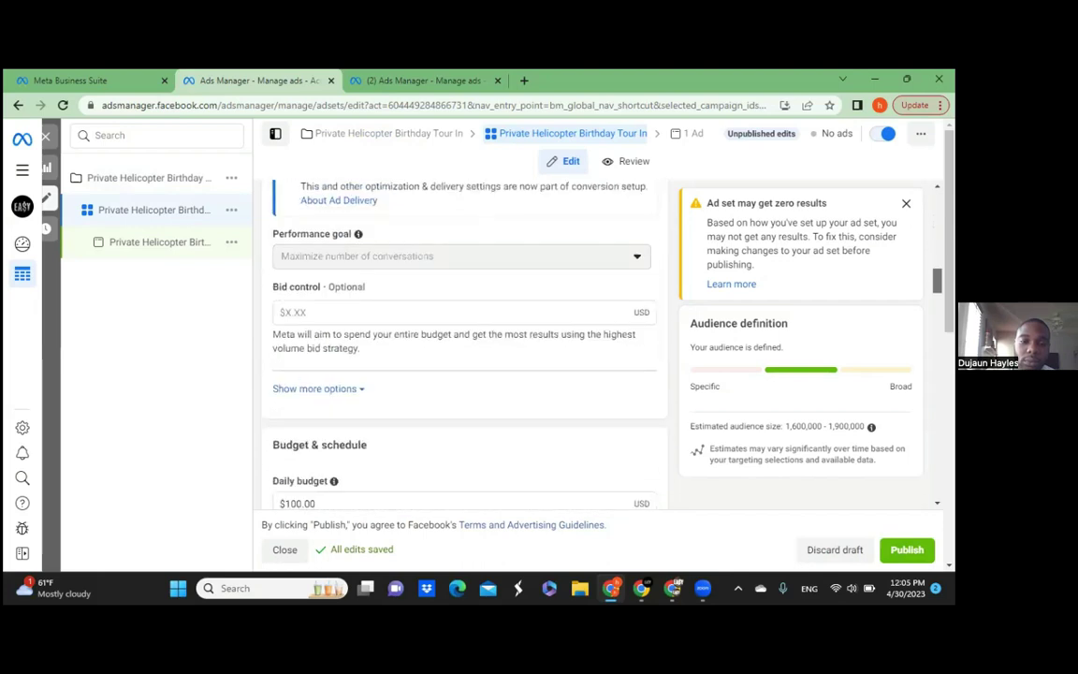
scroll(465, 337, "down", 2)
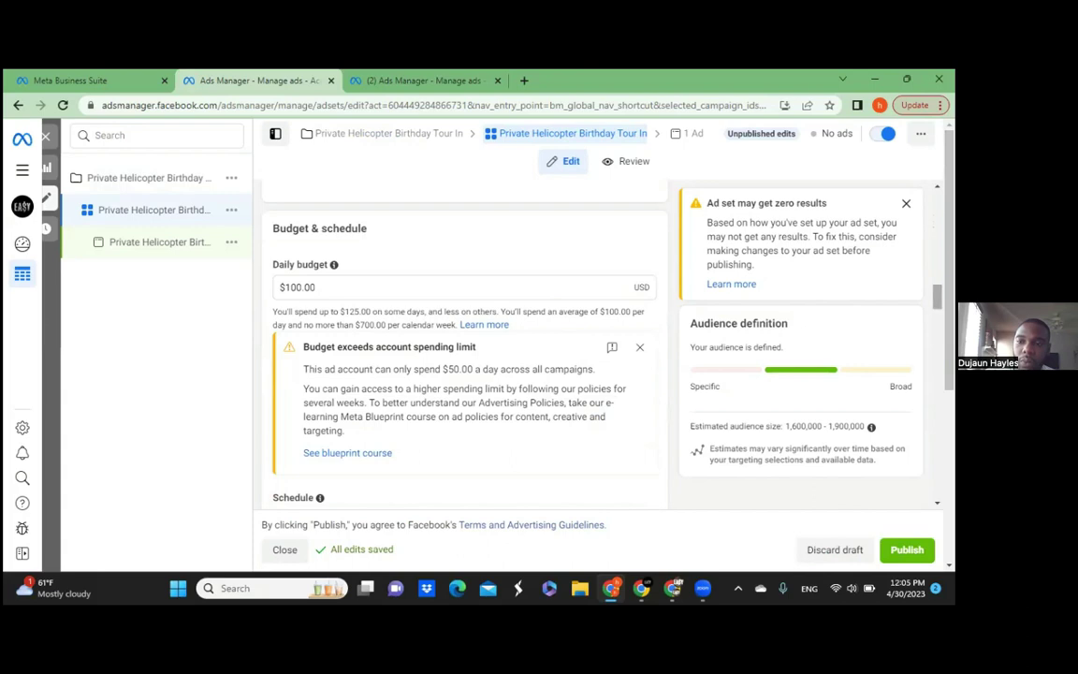
scroll(466, 346, "down", 7)
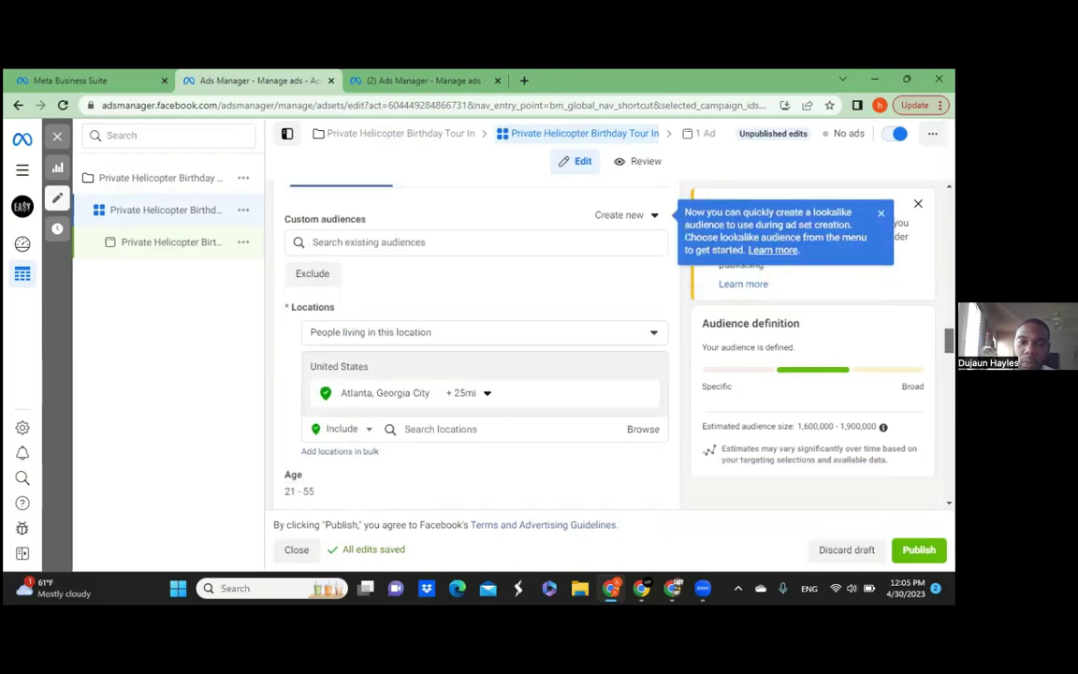
scroll(465, 346, "down", 2)
scroll(476, 346, "down", 3)
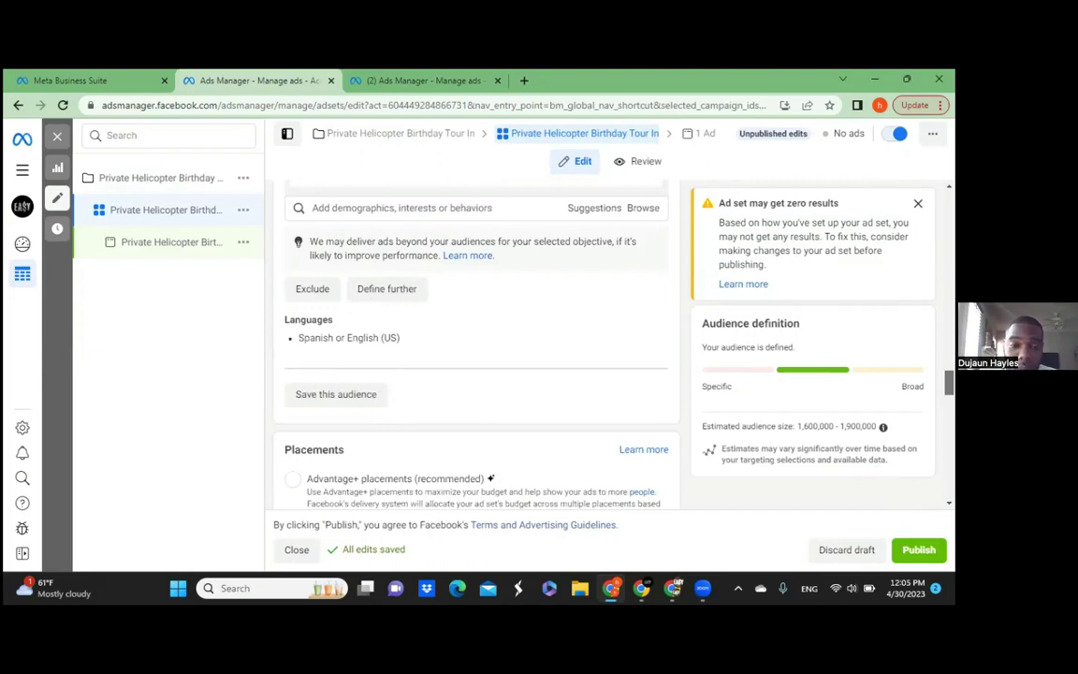
scroll(472, 346, "down", 3)
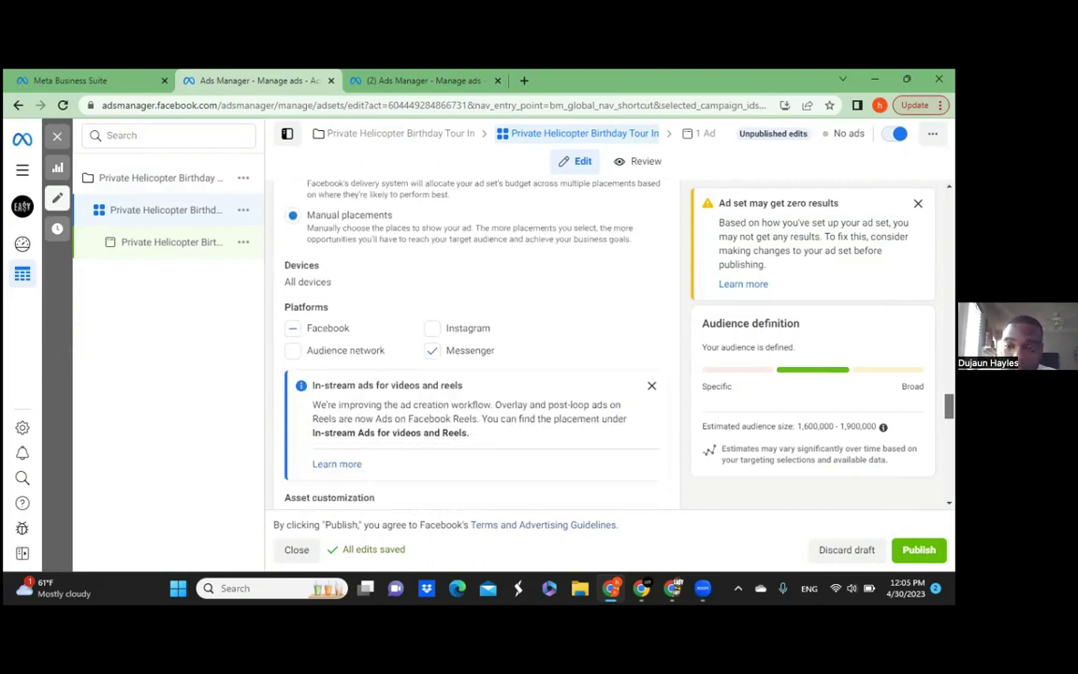
scroll(465, 346, "down", 3)
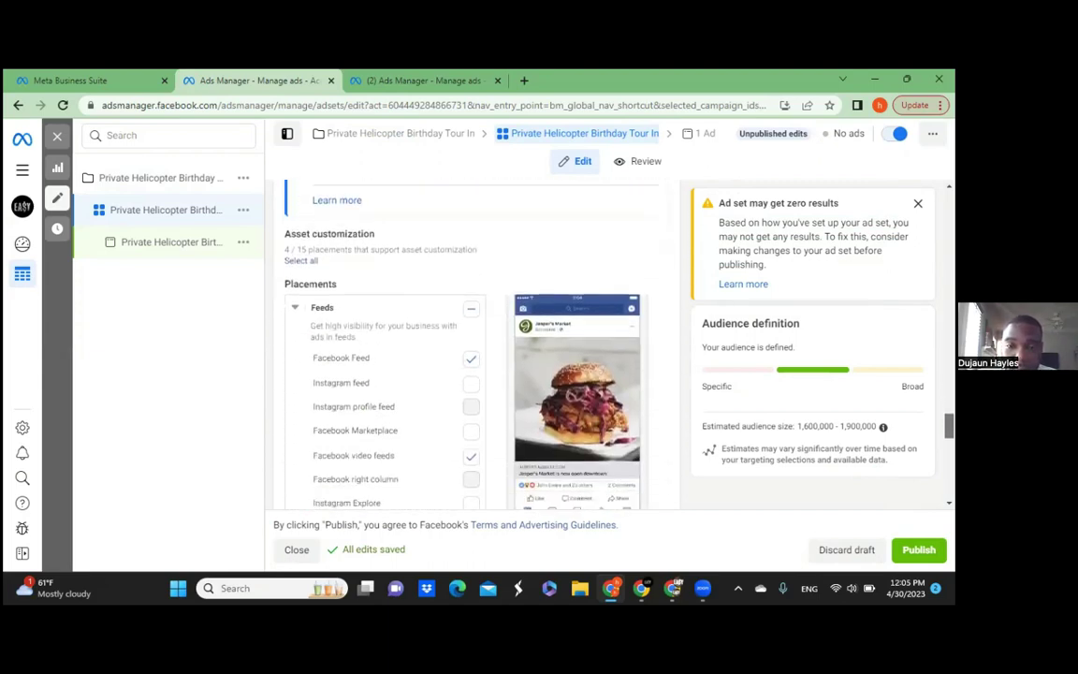
scroll(472, 346, "down", 10)
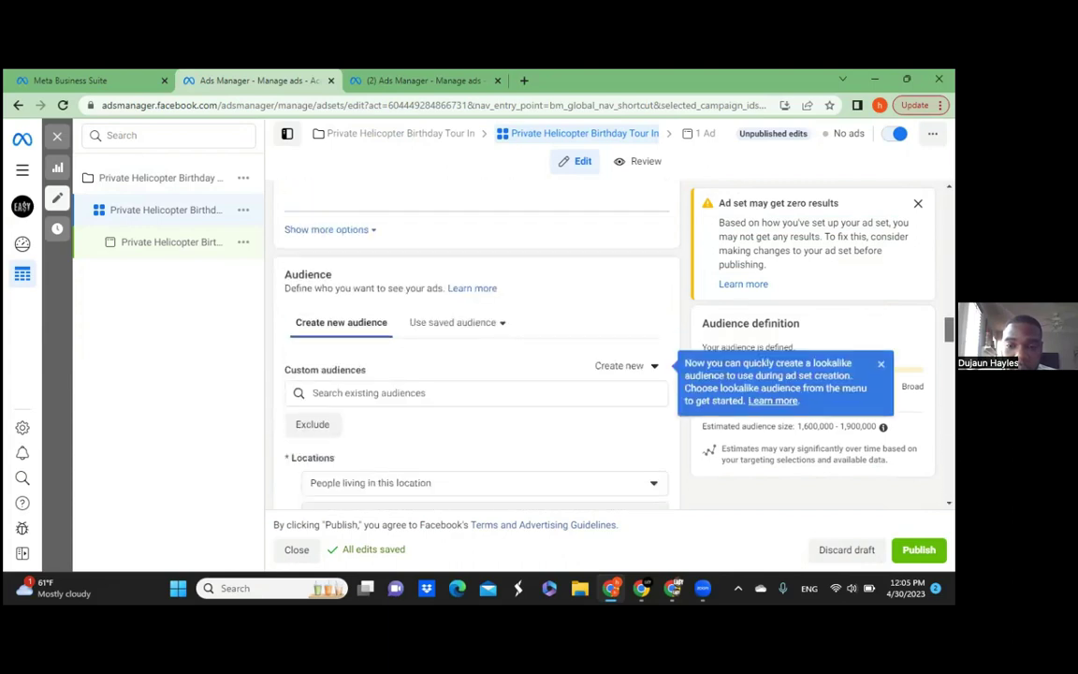
scroll(472, 347, "up", 5)
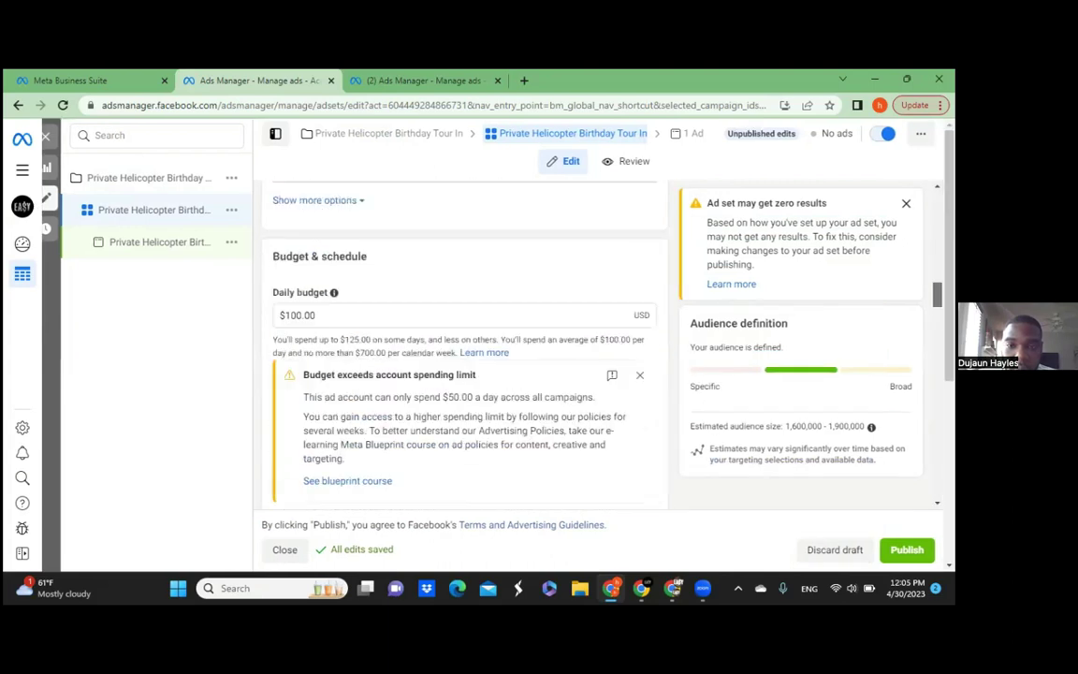
- Open the birthday tour ad and delete "7 Of (ATLANTAS) LATEST Breathtaking Helicopters You Need To See "IN PERSON" To Believe!" from the primary text
left_click(138, 249)
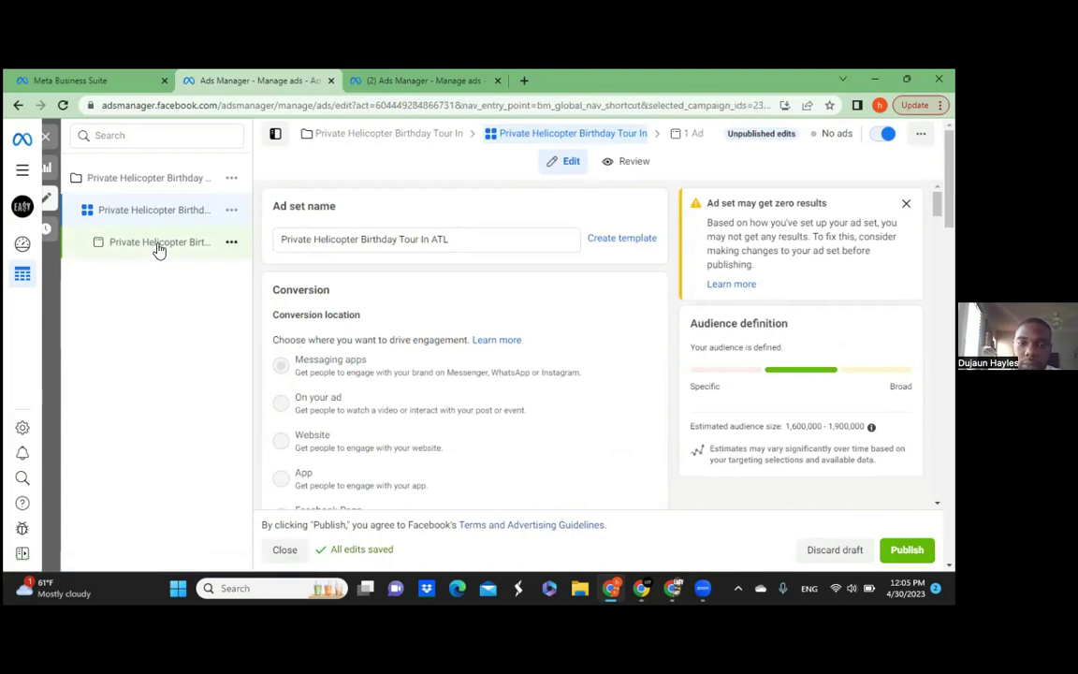
left_click(158, 245)
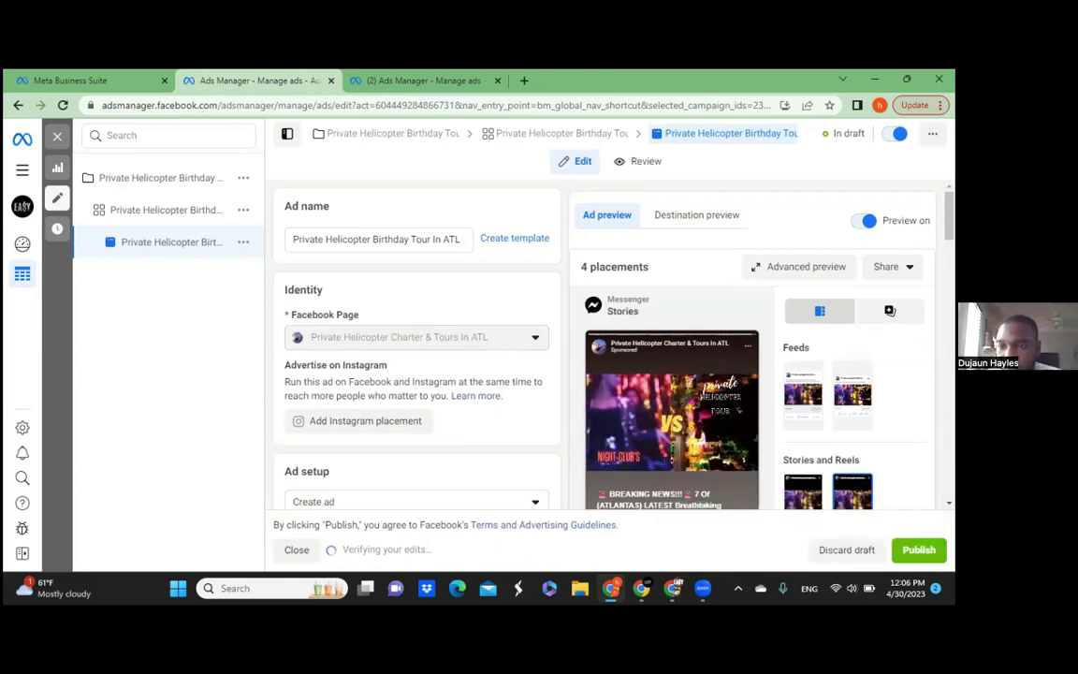
scroll(890, 311, "down", 5)
scroll(890, 309, "down", 8)
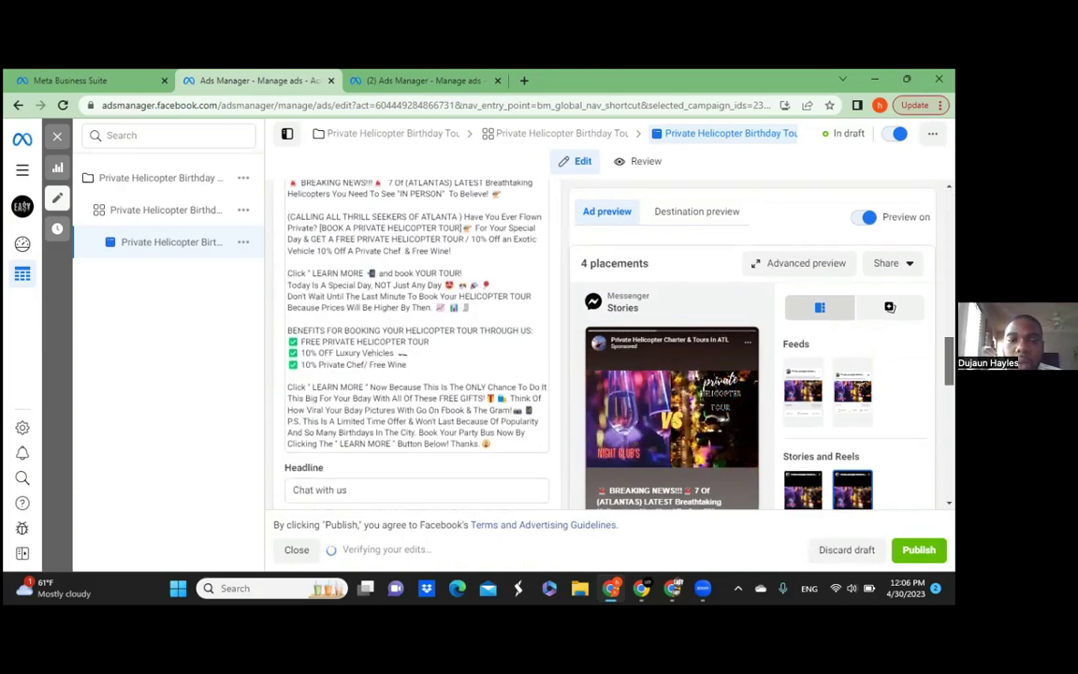
scroll(890, 309, "up", 2)
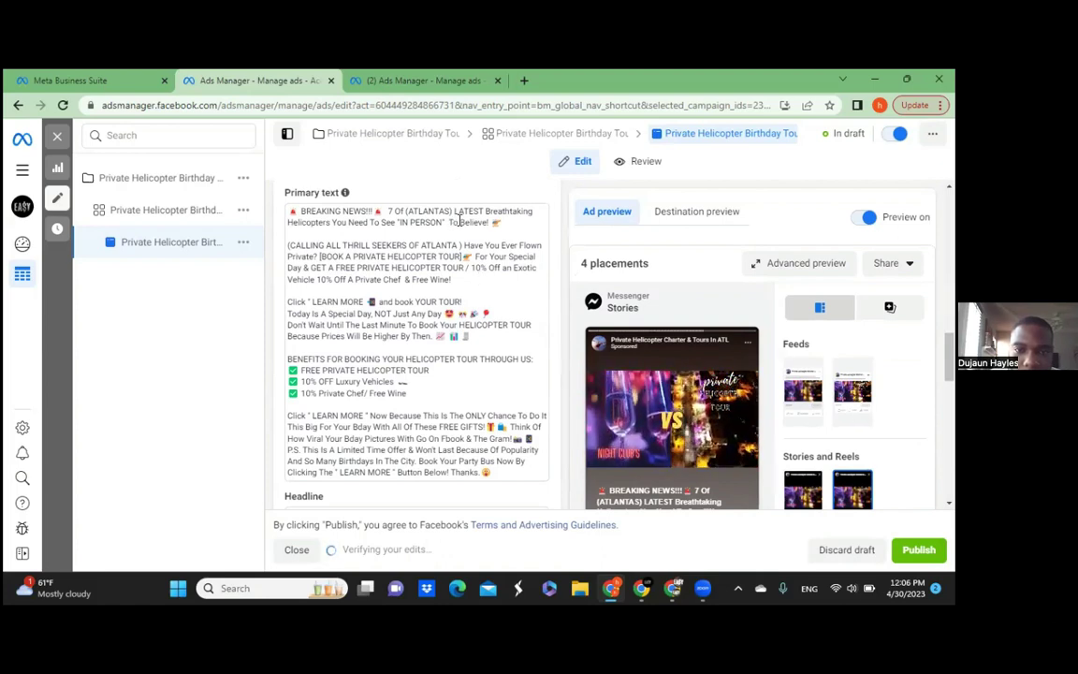
left_click(385, 210)
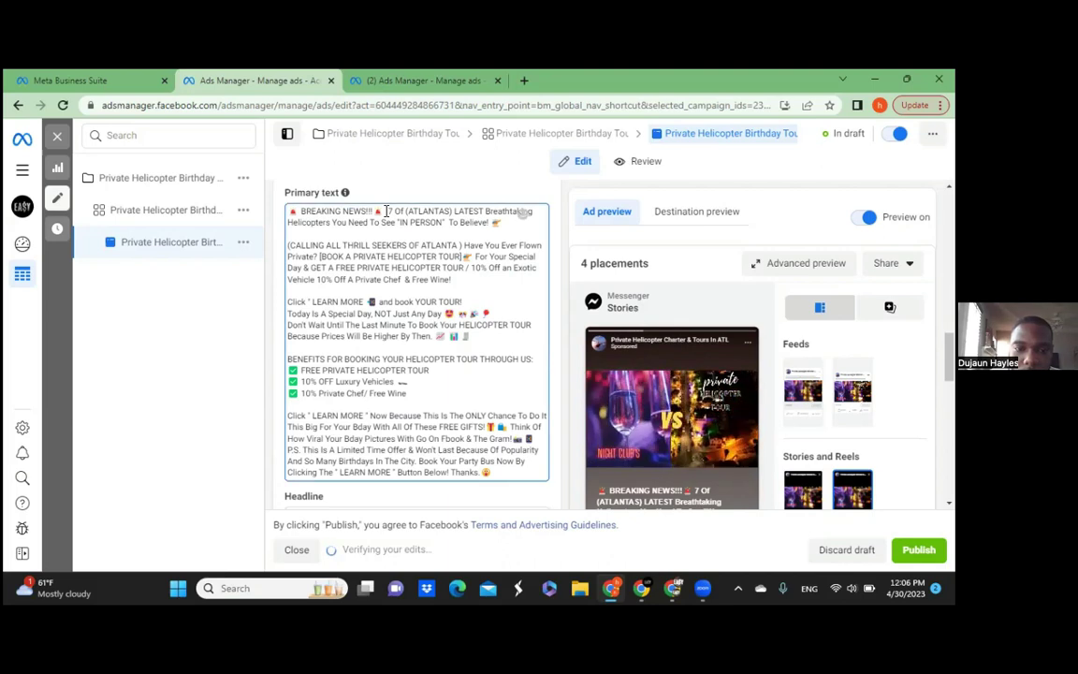
left_click_drag(386, 211, 460, 220)
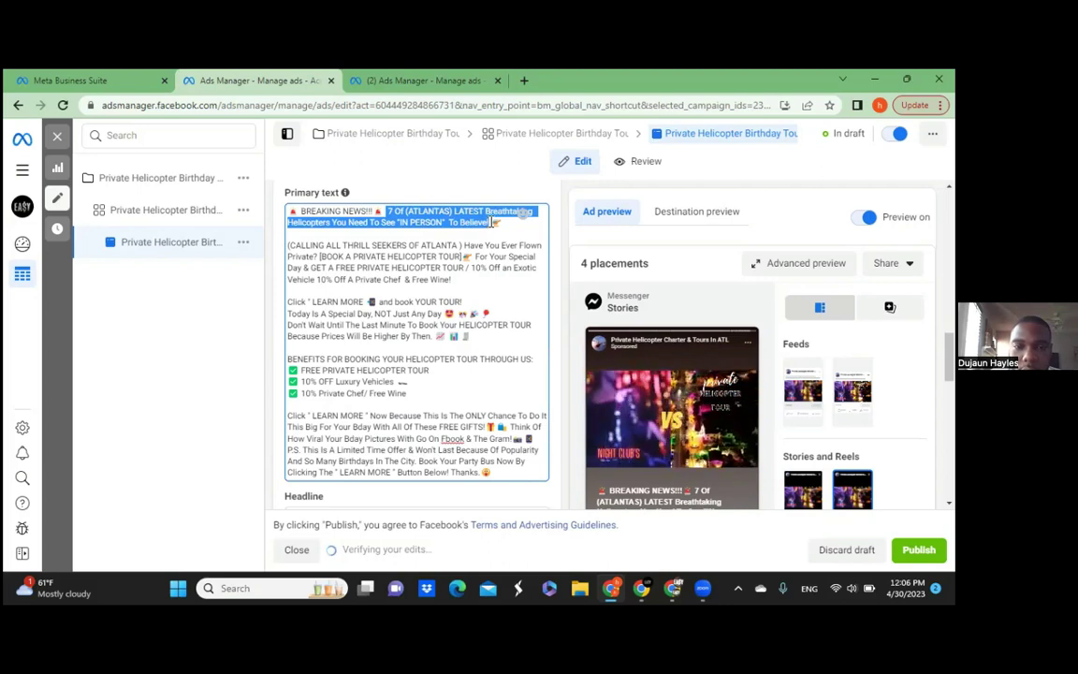
key("BackSpace")
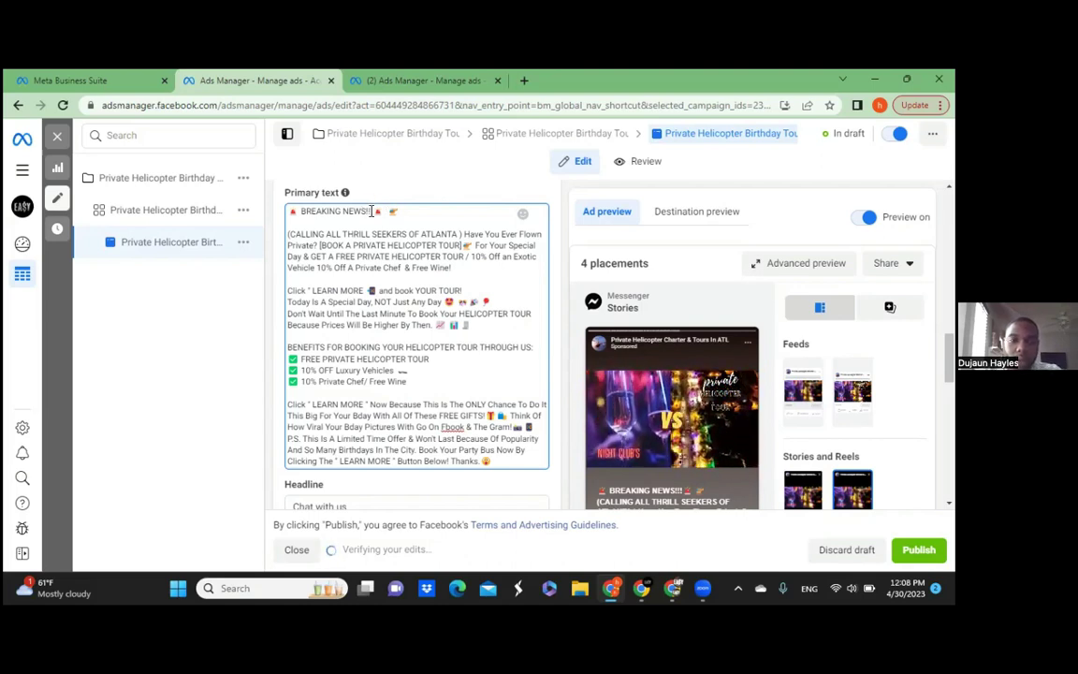
- Replace "BREAKING NEWS" with "ATTENTION TURUS" in the first line of the ad's primary text
key("BackSpace")
key("BackSpace")
key("BackSpace")
key("BackSpace")
key("BackSpace")
key("BackSpace")
key("BackSpace")
key("BackSpace")
key("BackSpace")
key("BackSpace")
key("BackSpace")
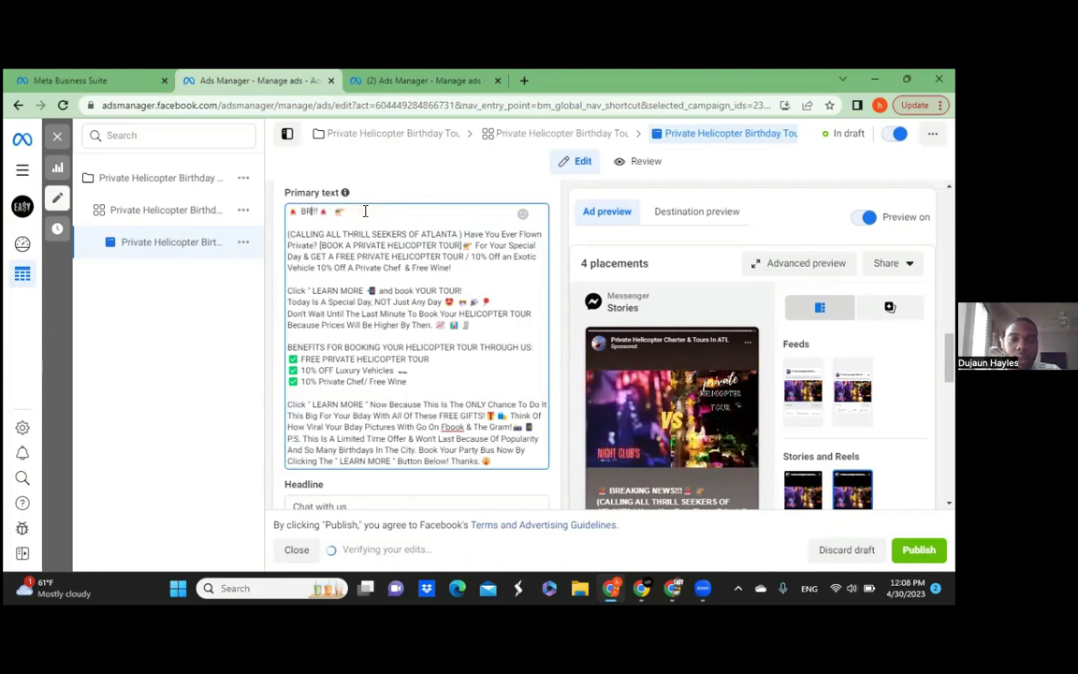
key("BackSpace")
key("BackSpace")
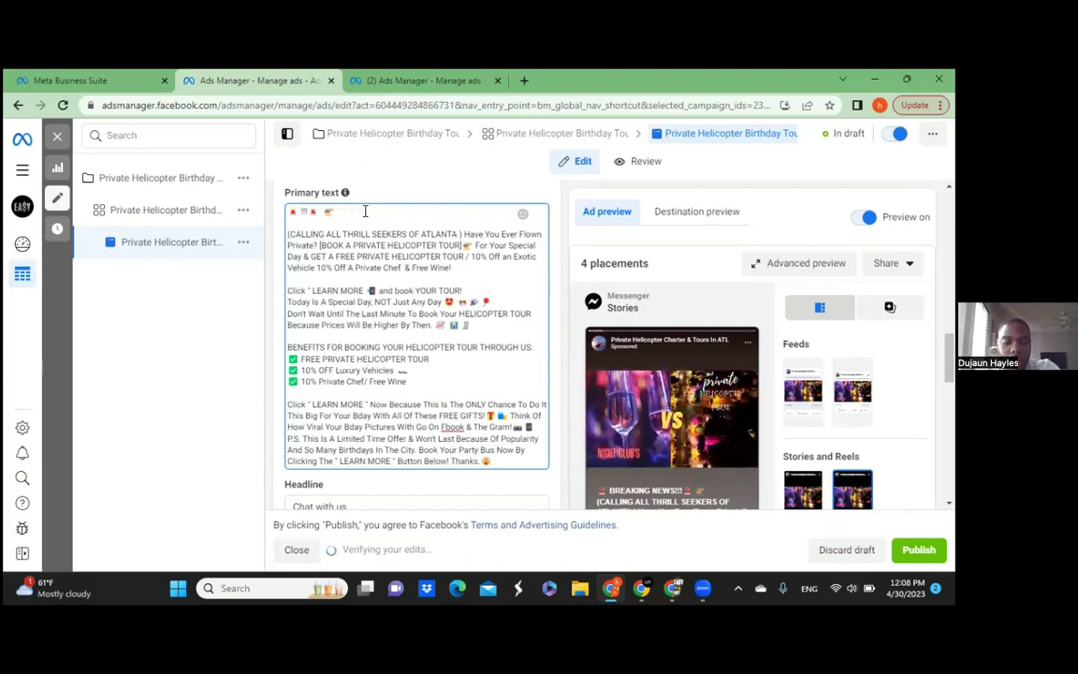
type("ATTEN")
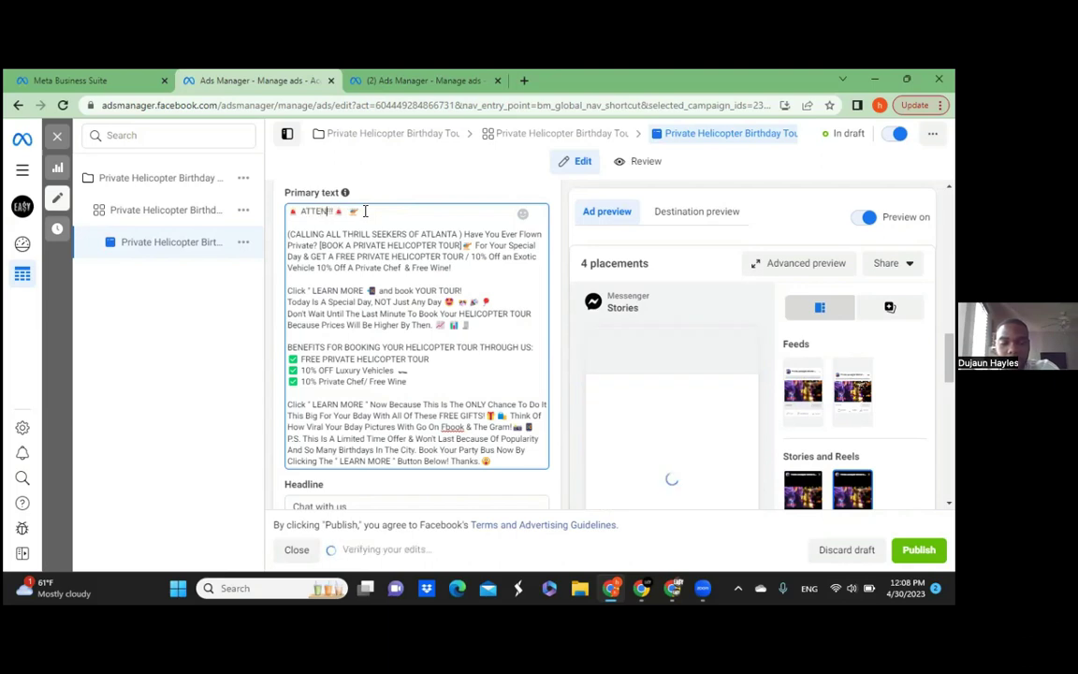
type("TION ")
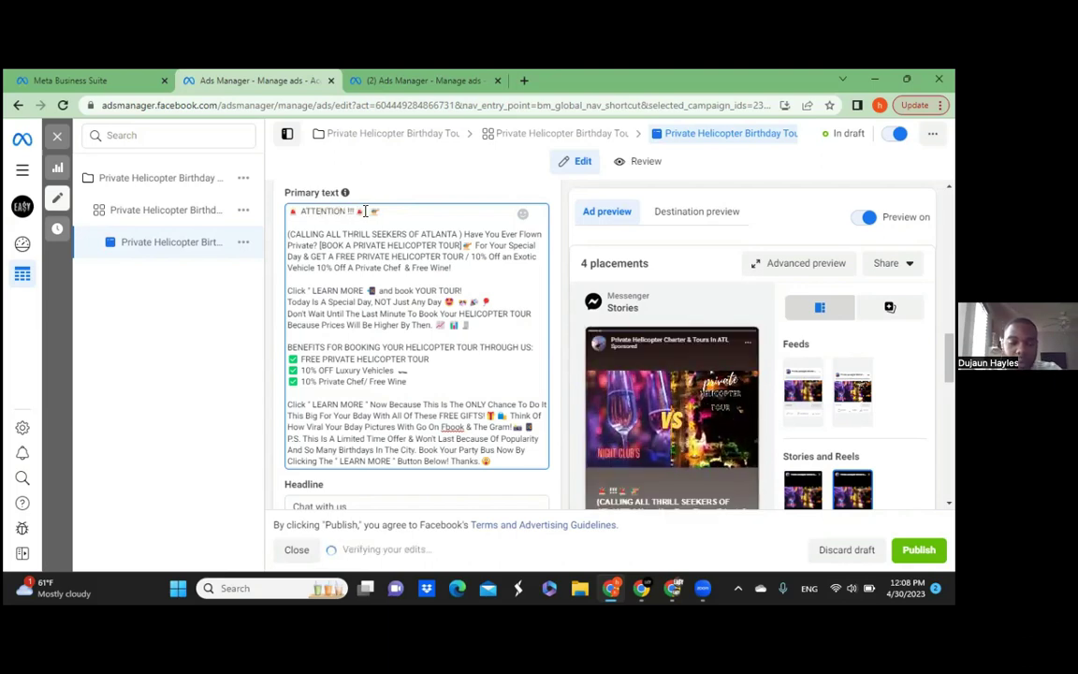
type("!")
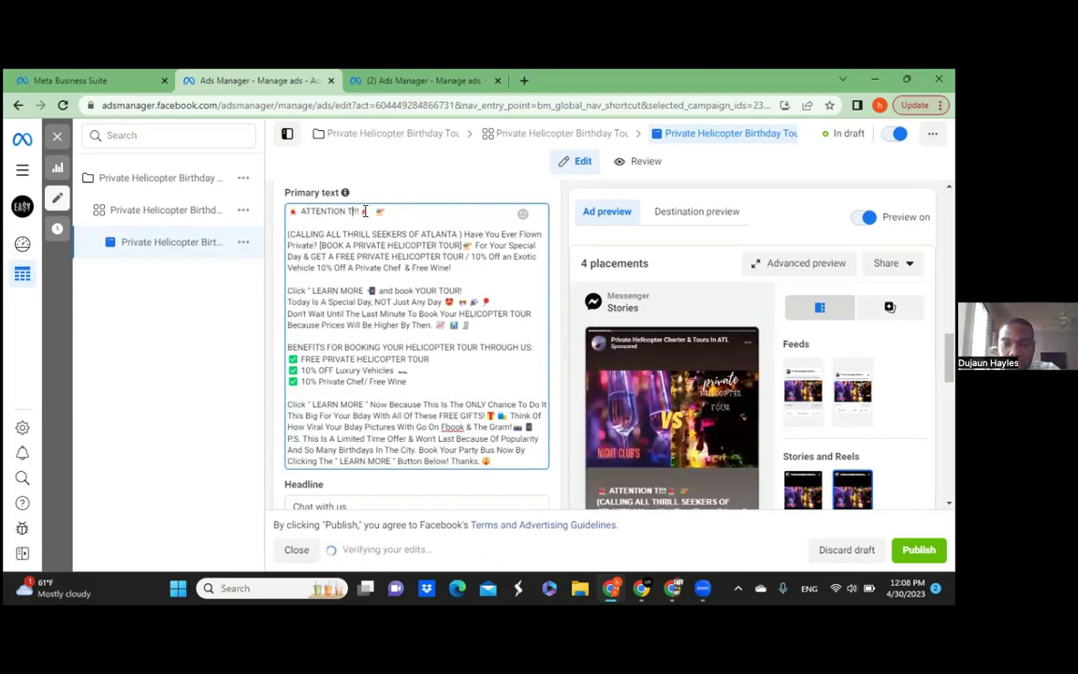
type("OUR")
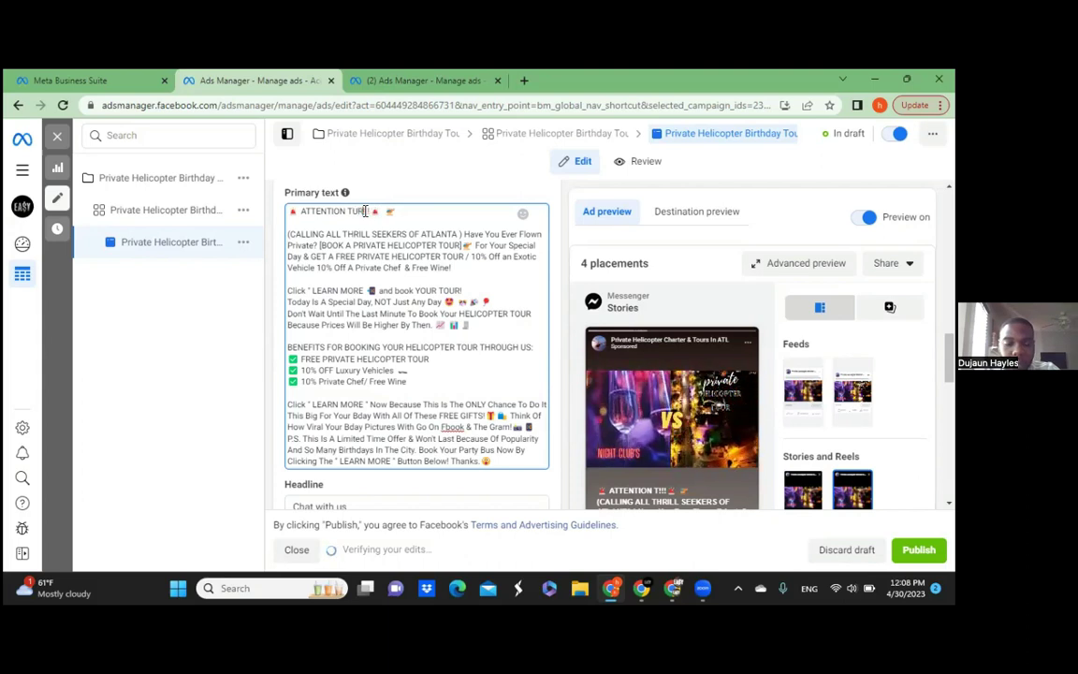
type("S")
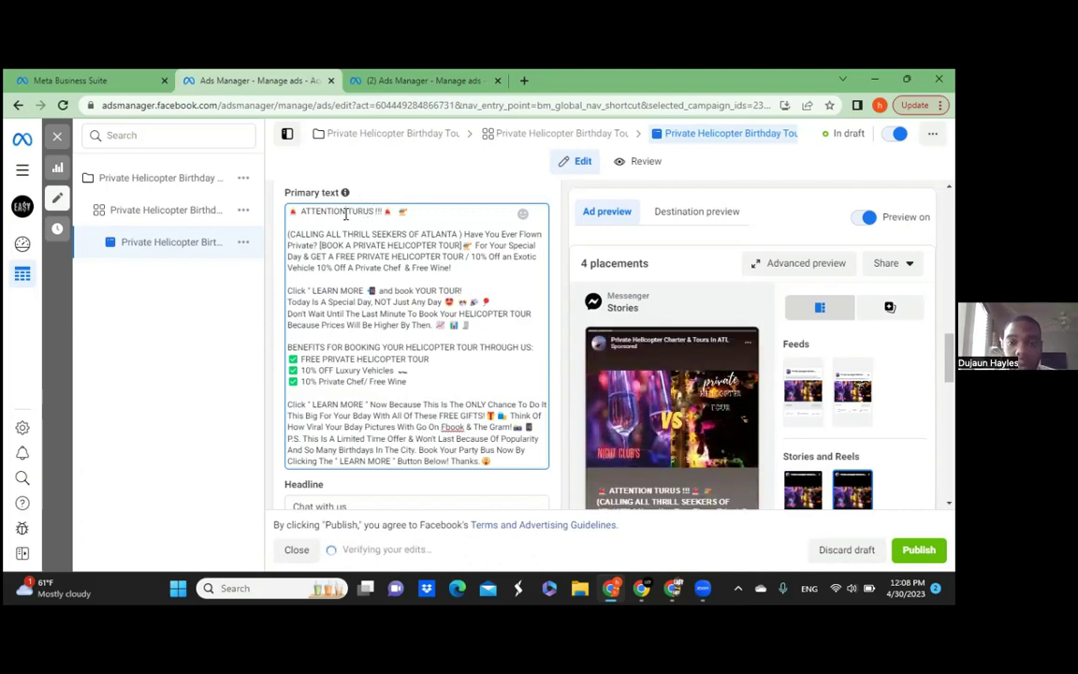
- Insert "ALL" before "TURUS" in the primary text's opening line and shorten "ATTENTION" to "ATT:"
type("ALL")
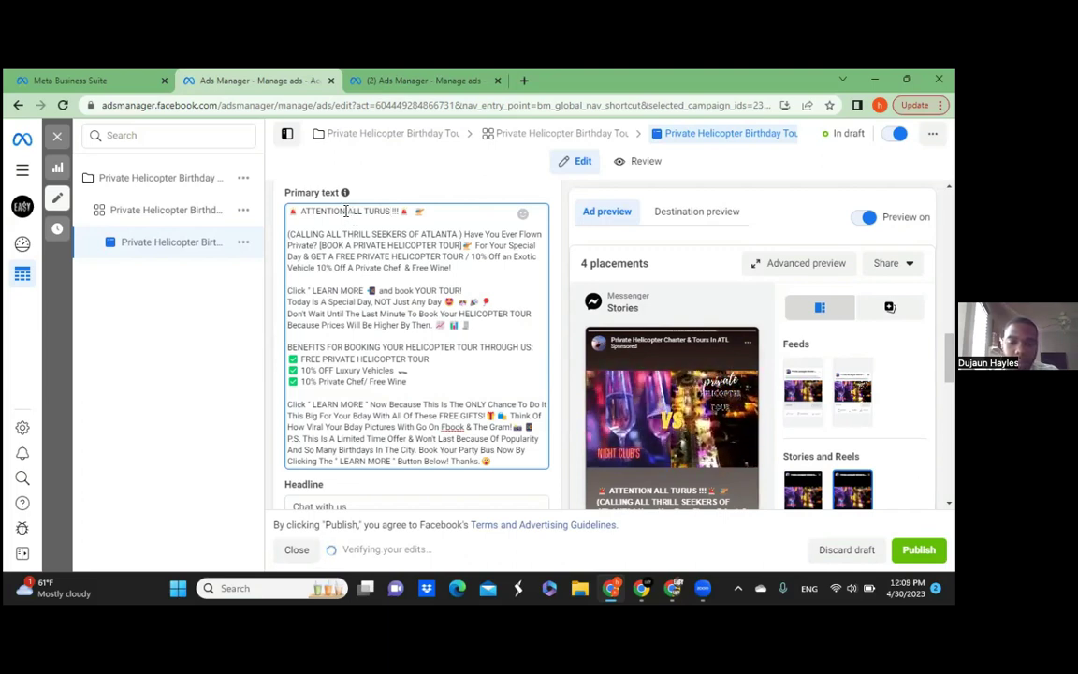
key("BackSpace")
key("BackSpace")
key("BackSpace")
key("BackSpace")
key("BackSpace")
key("BackSpace")
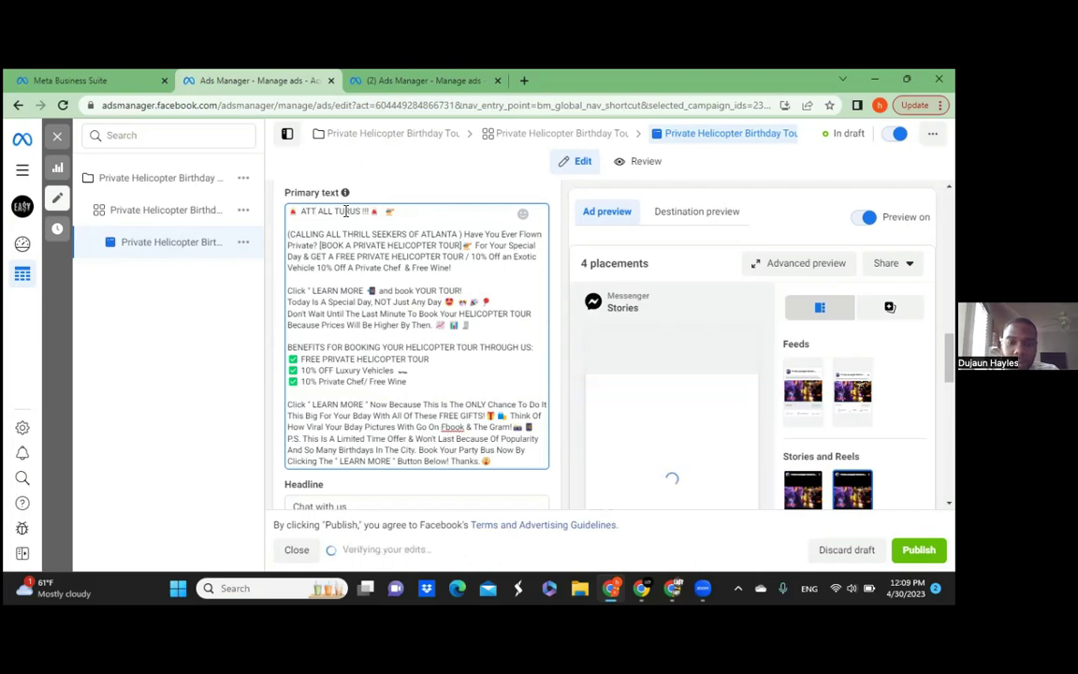
type("'")
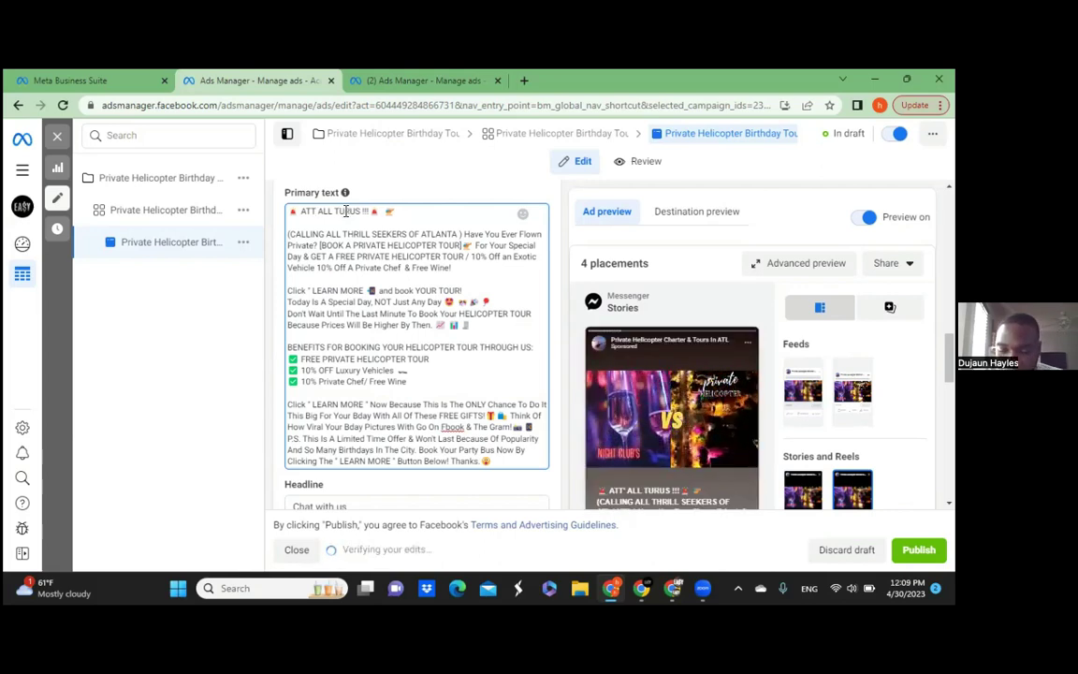
key("Delete")
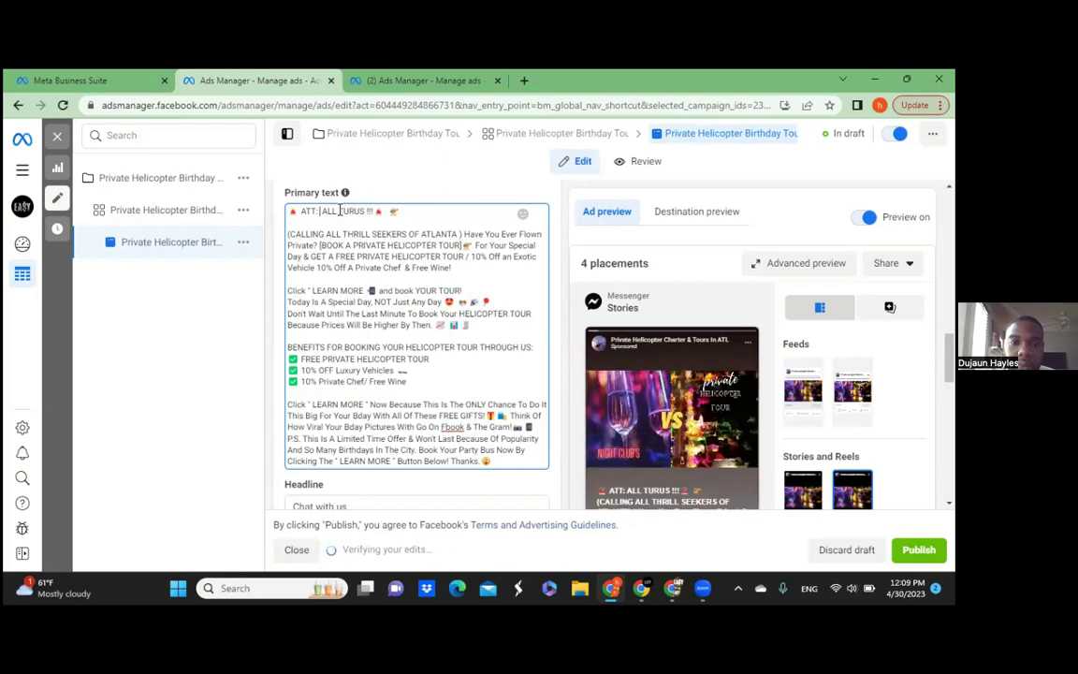
- Remove "ALL" from the primary text's opening line and correct "TURUS" to "TAURUS"
key("Delete")
key("Delete")
key("Delete")
key("Delete")
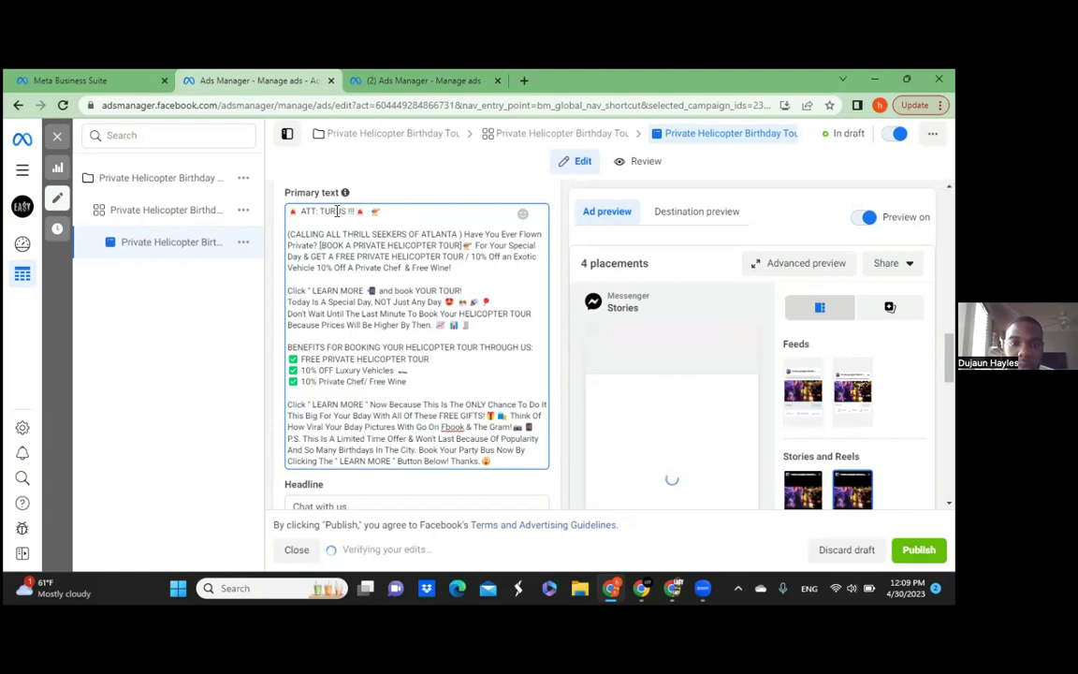
left_click(329, 211)
type("A")
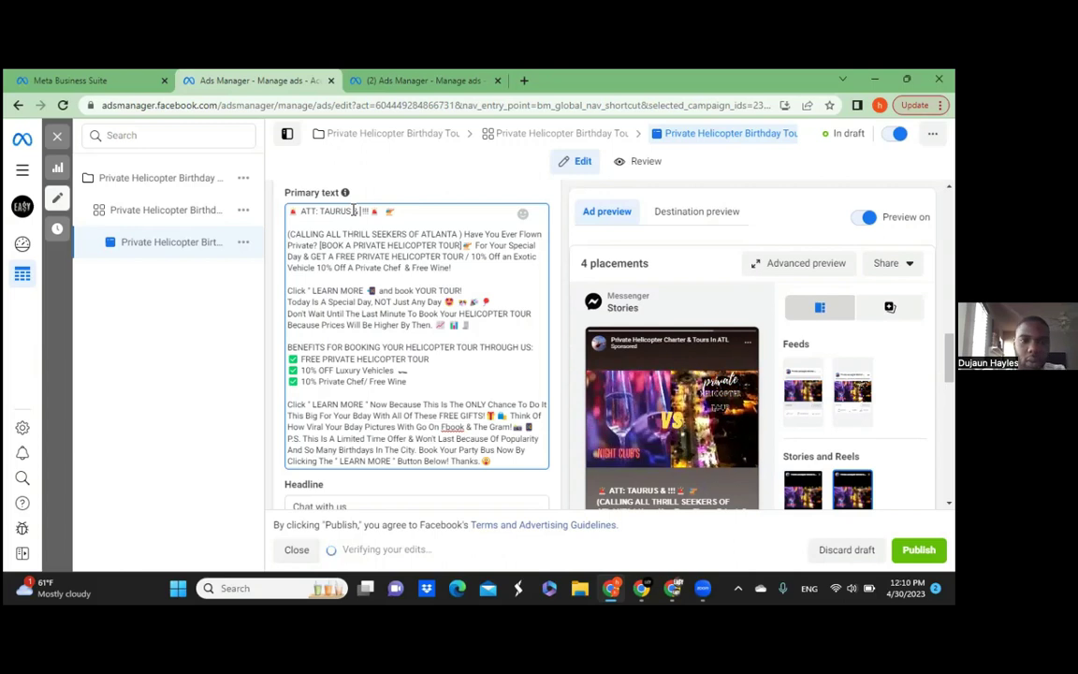
- Extend the opening line after "TAURUS &" with "GEMINI Here's Your Gift" directly before the exclamation marks
type("GE")
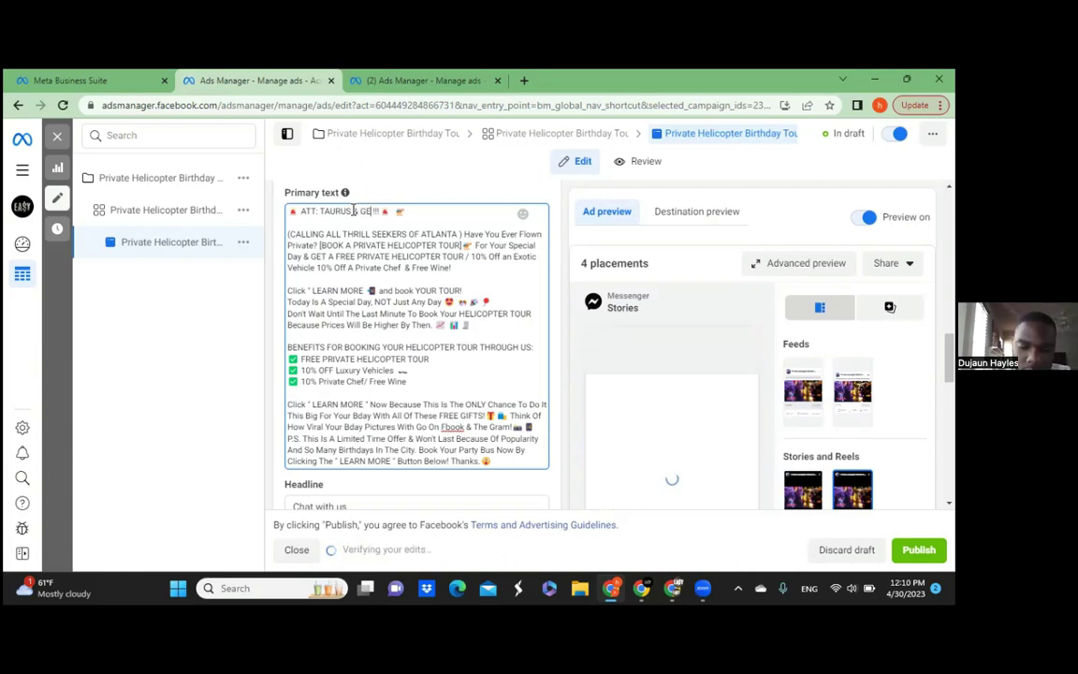
type("MINI")
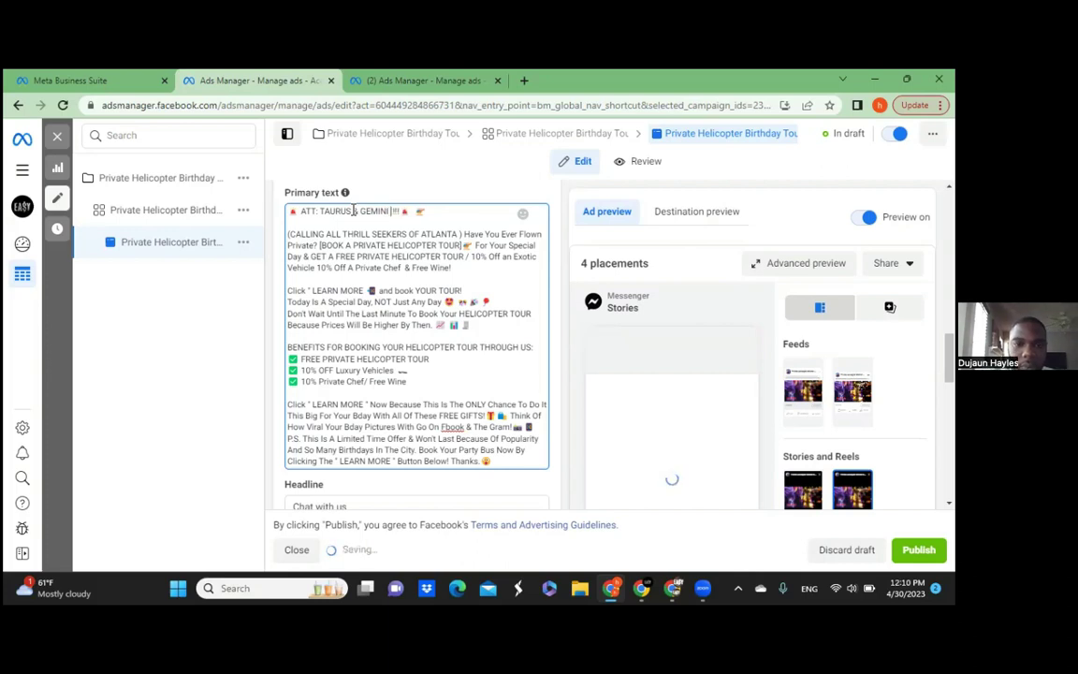
type(" Here")
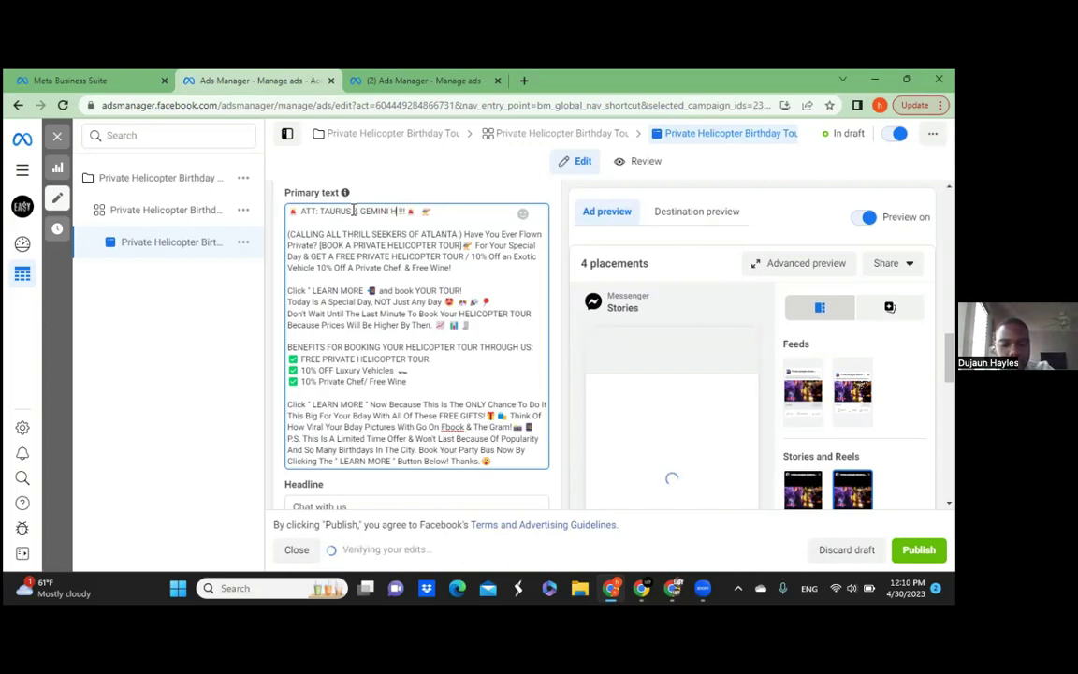
type("'s ")
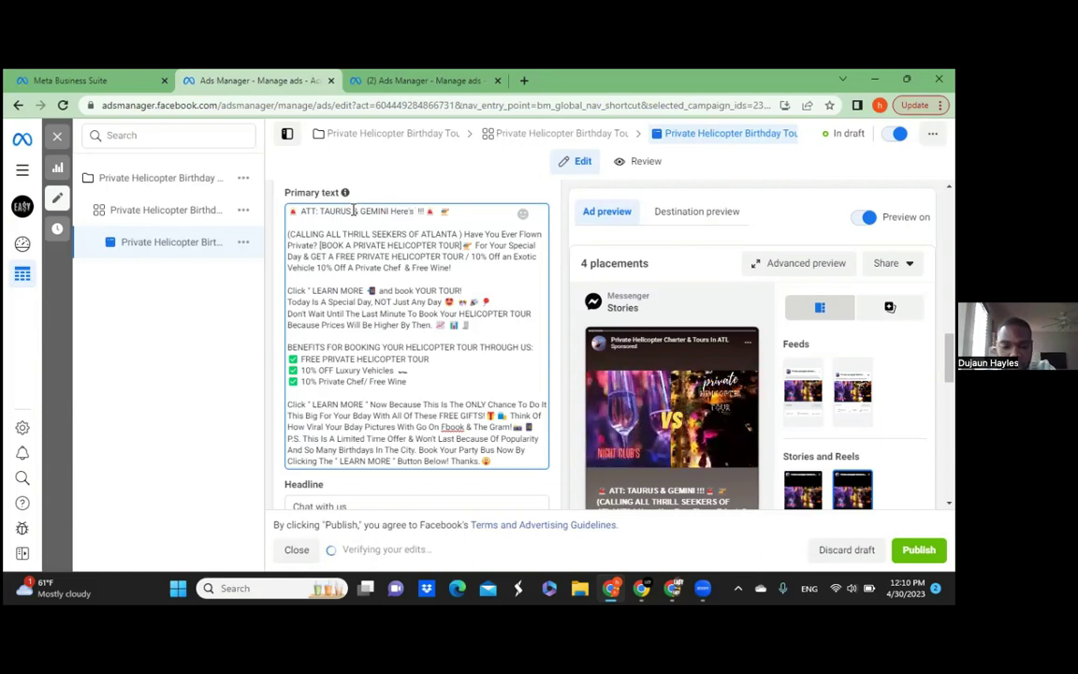
type("Your")
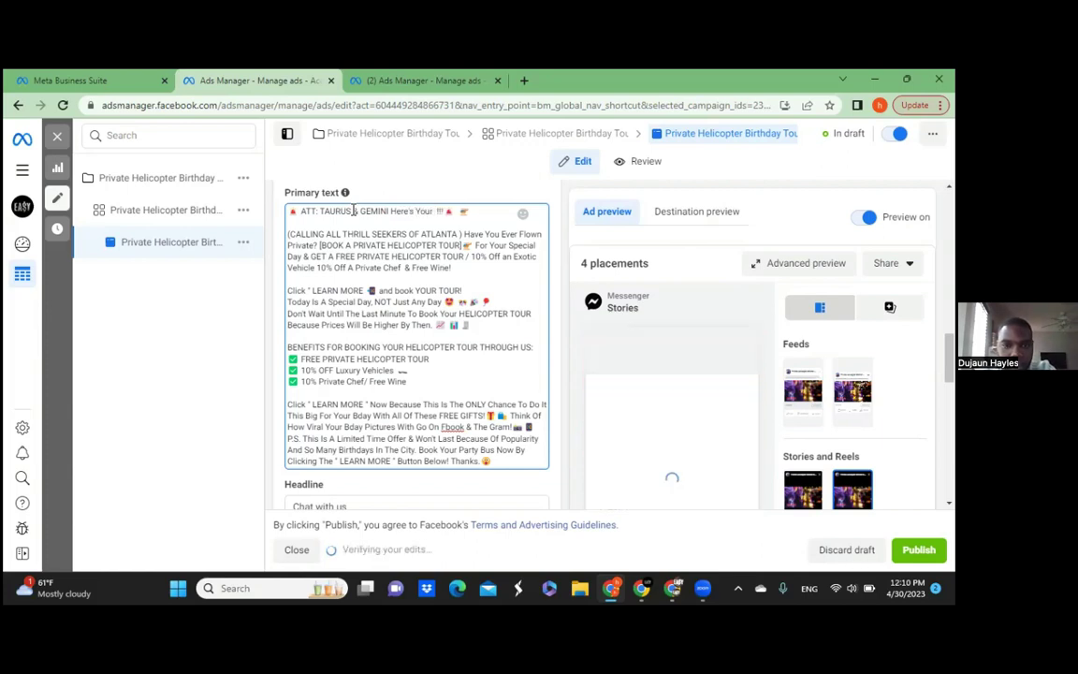
type(" Gi ")
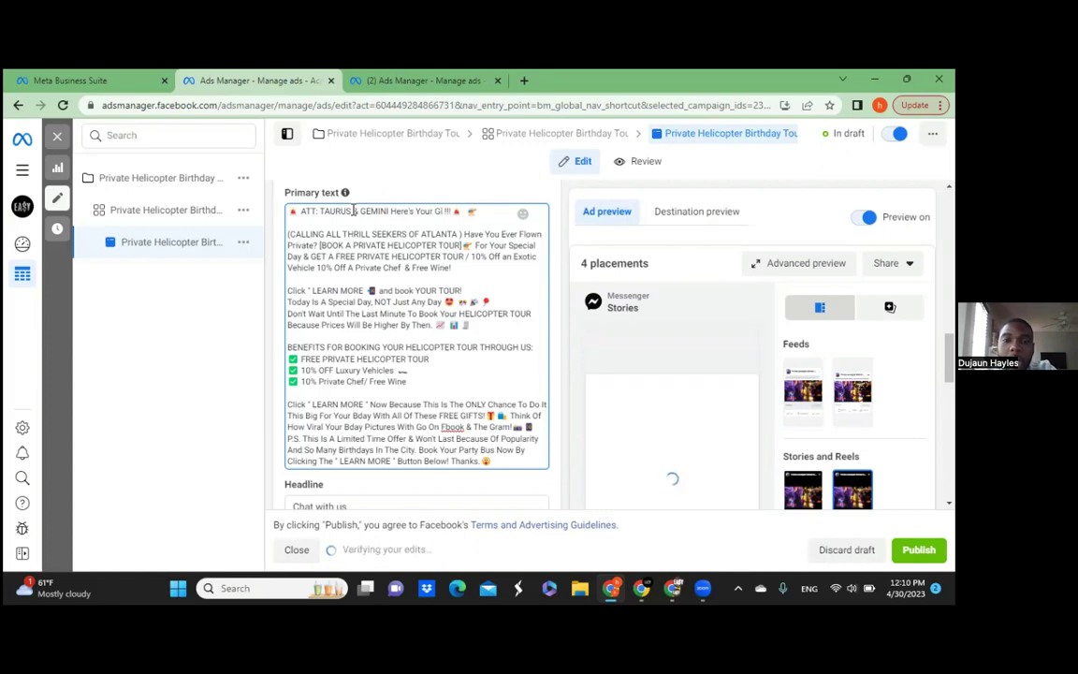
type("fts")
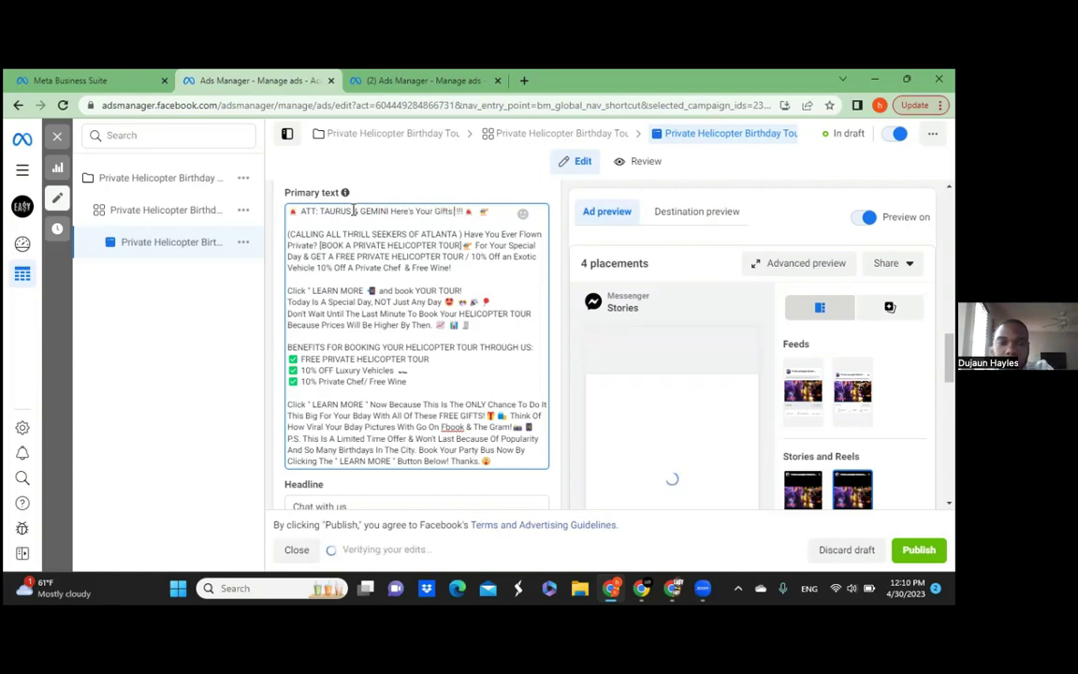
key("BackSpace")
key("Delete")
- Search the web for emoji in a new browser tab and open the Get Emoji site
left_click(503, 213)
left_click(523, 80)
type("em")
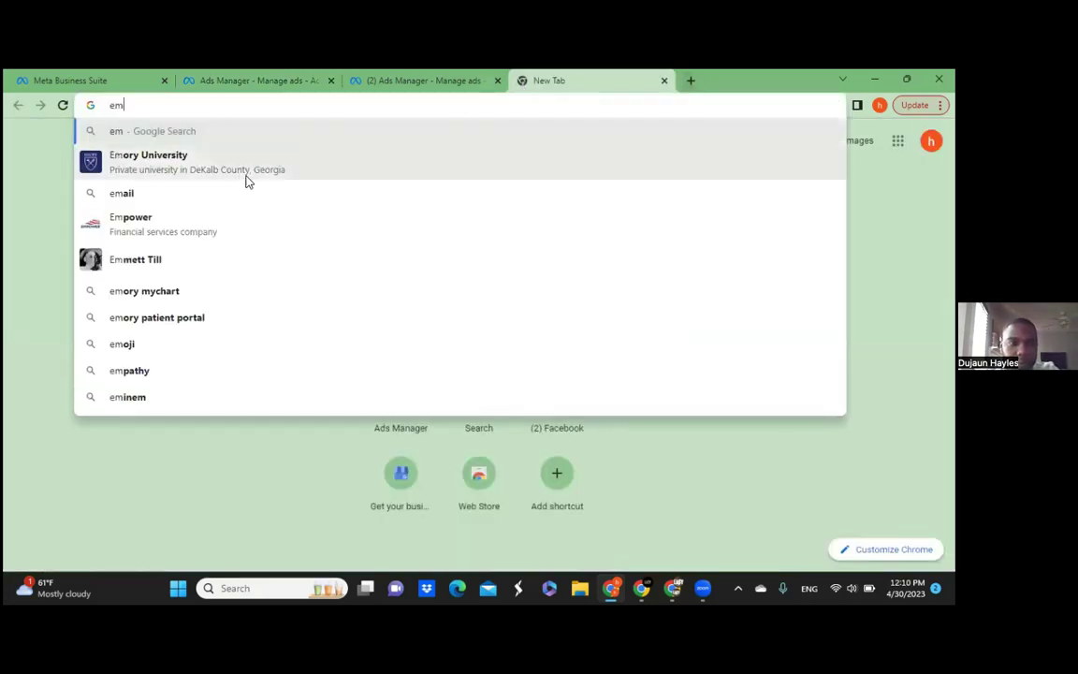
left_click(122, 345)
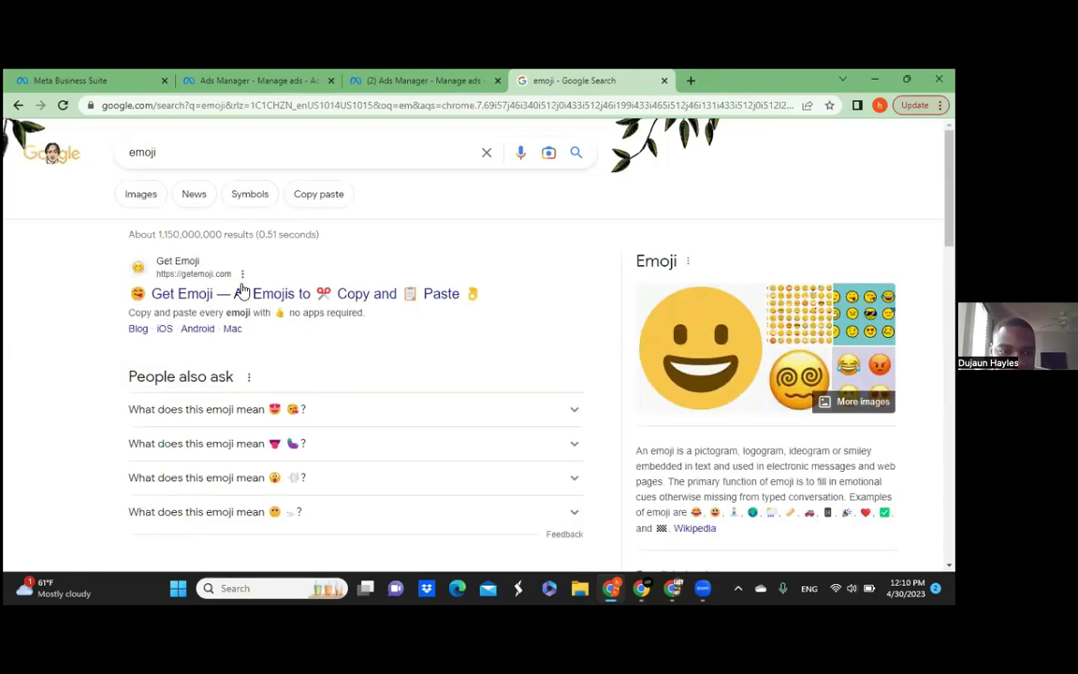
left_click(250, 295)
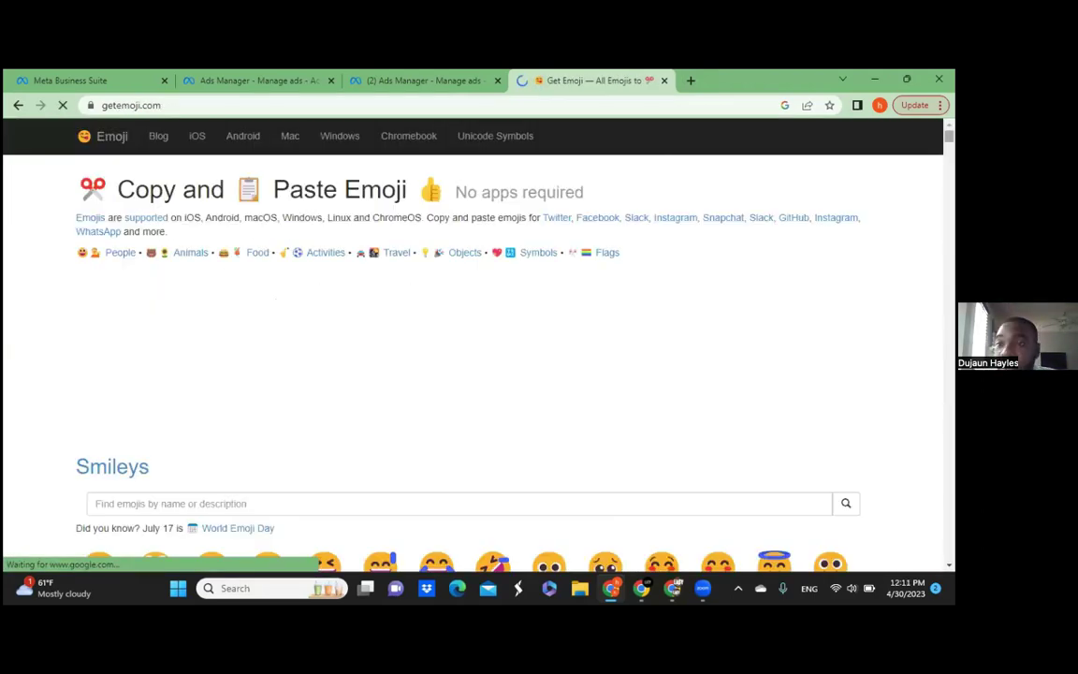
- Search the emoji site for "gift"
scroll(468, 356, "down", 5)
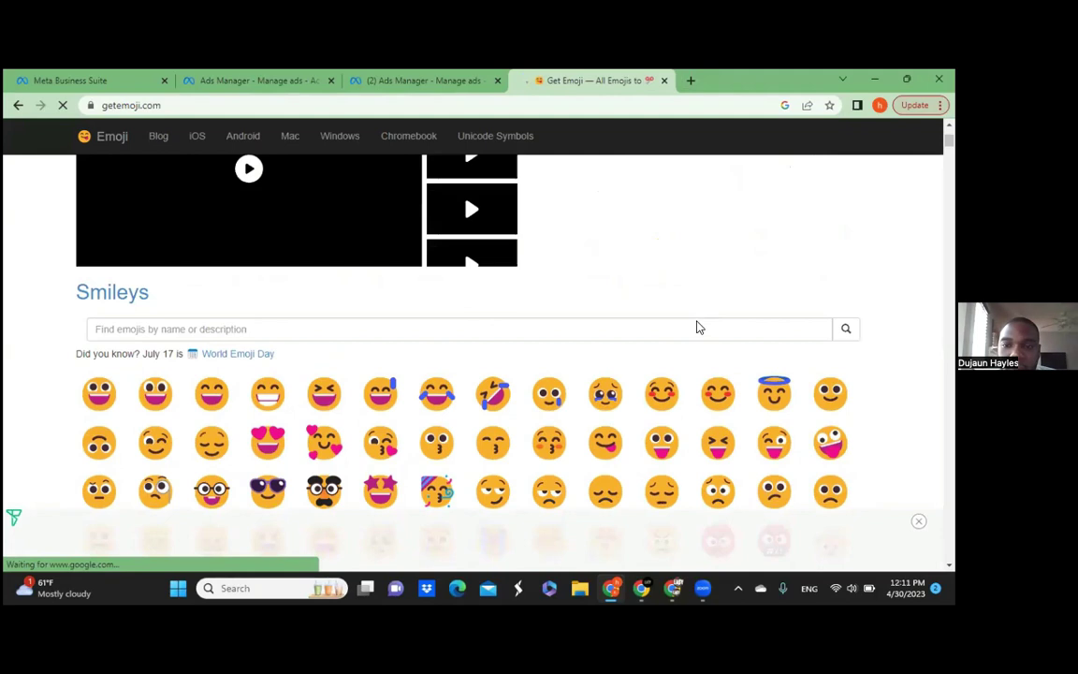
left_click(691, 329)
type("gift")
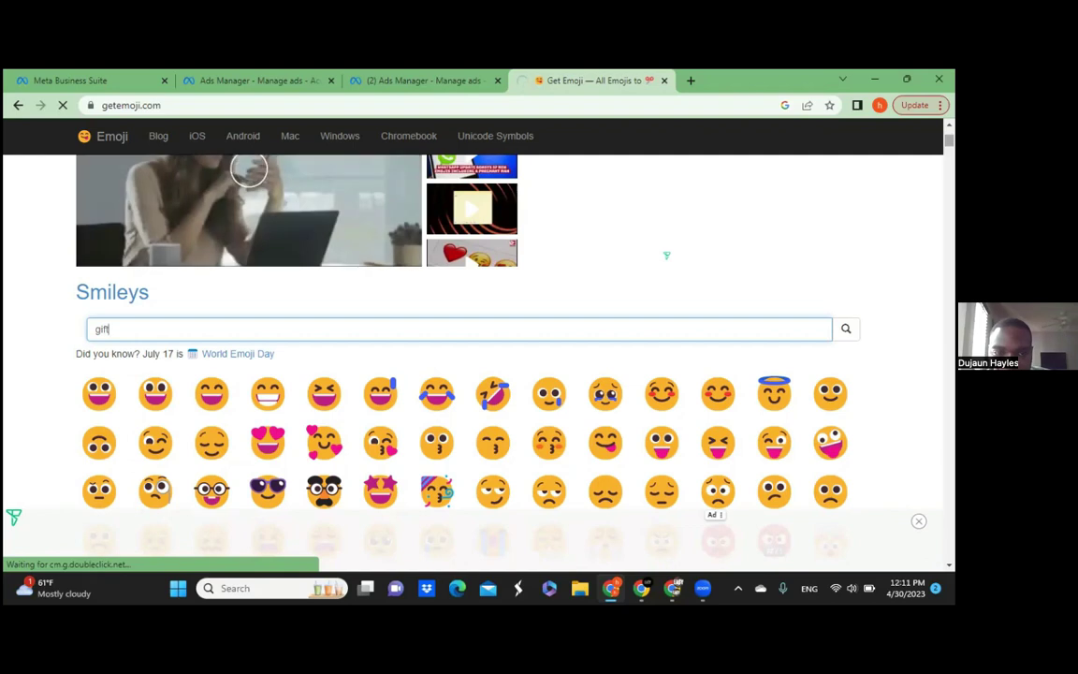
key("Return")
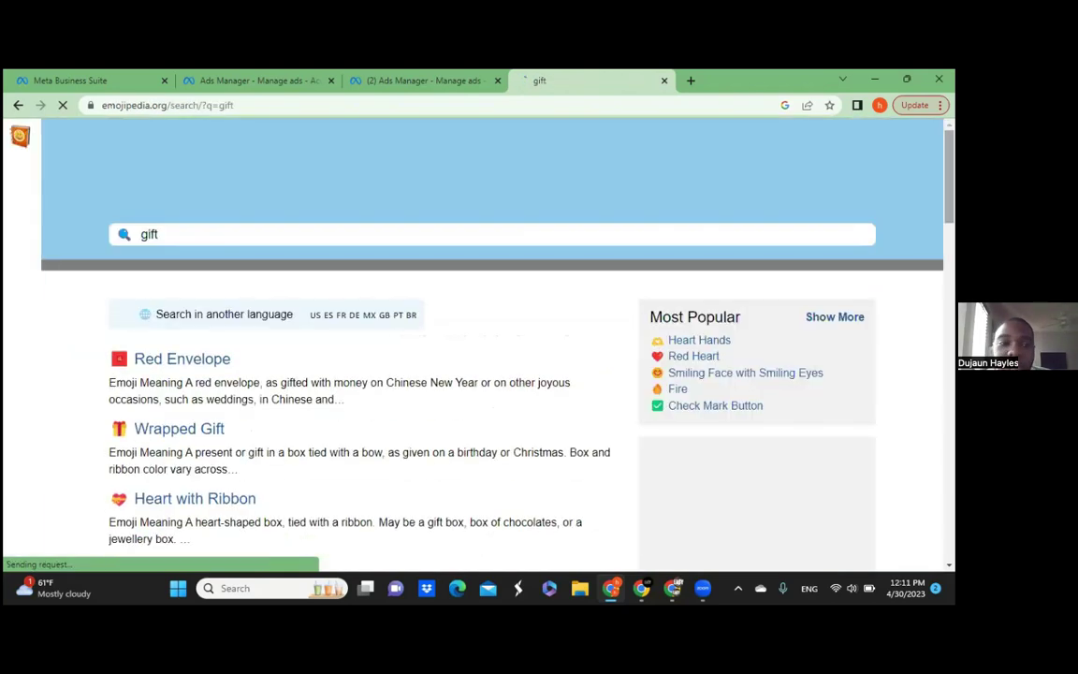
- Return to the ad draft and insert a gift emoji between "Gift" and the exclamation marks in the opening line
left_click(411, 78)
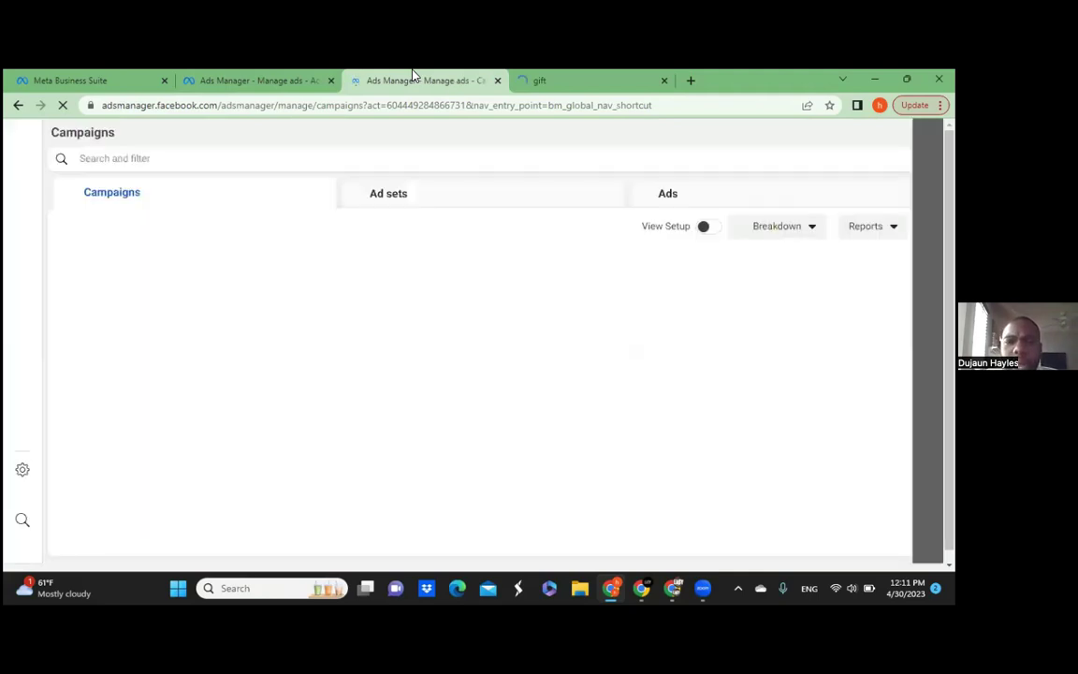
left_click(245, 80)
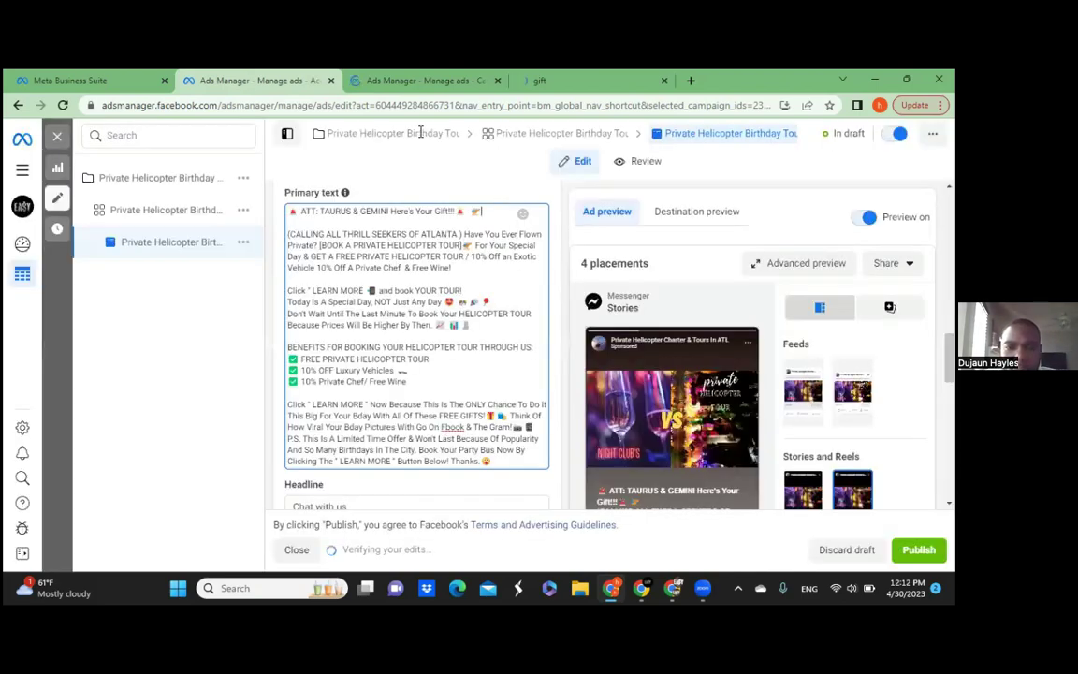
left_click(458, 210)
type("🚨")
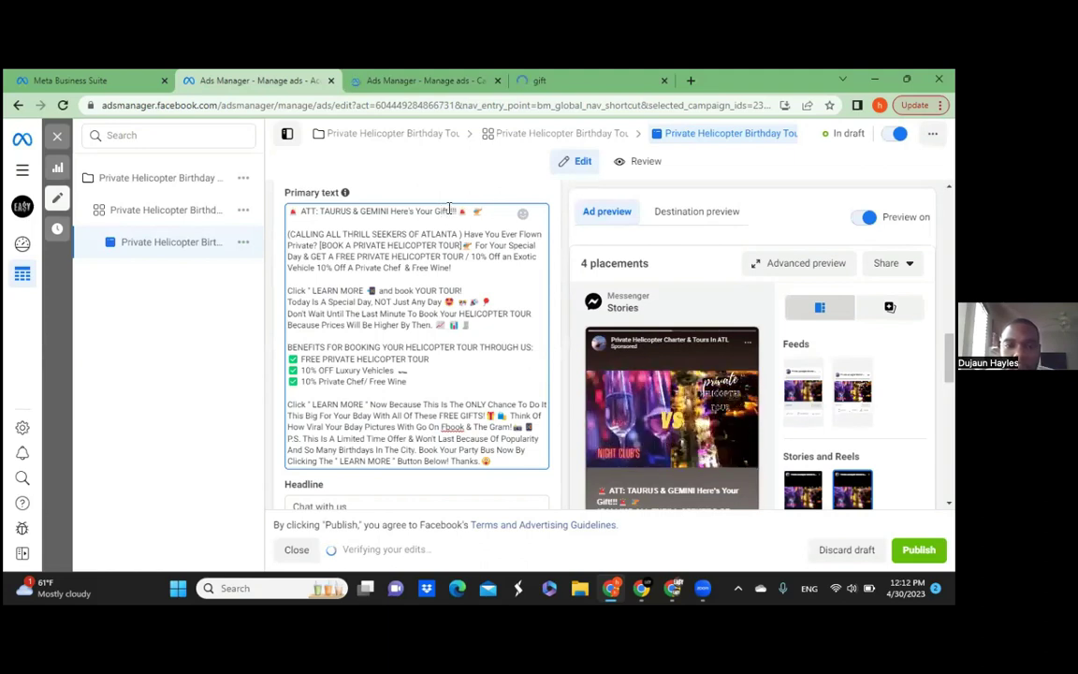
right_click(450, 213)
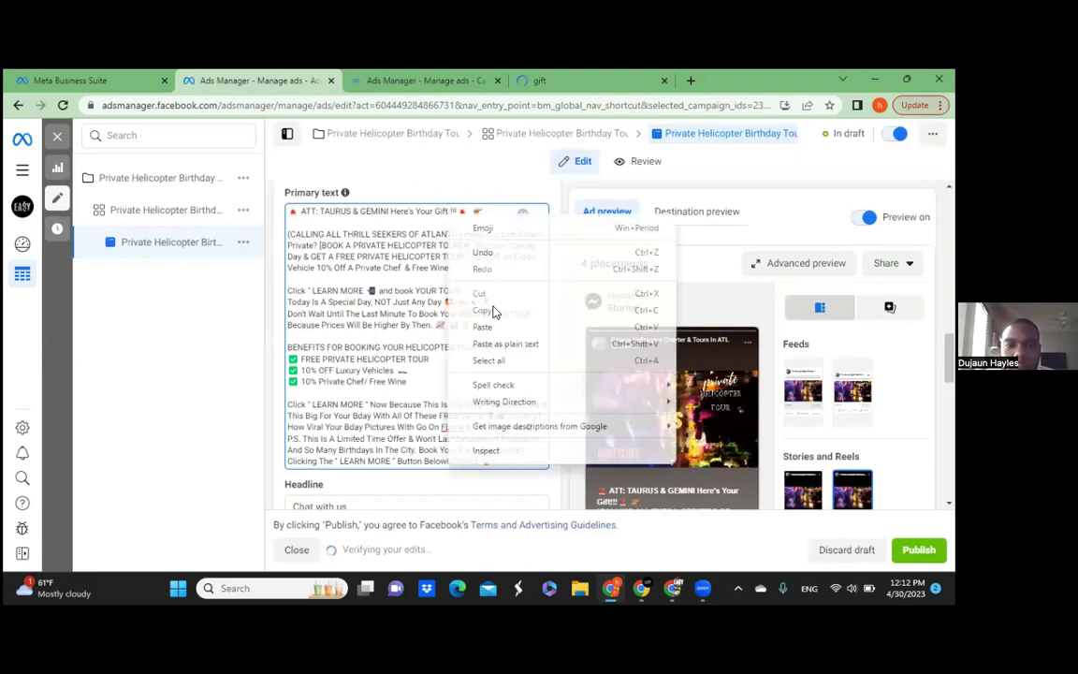
left_click(502, 252)
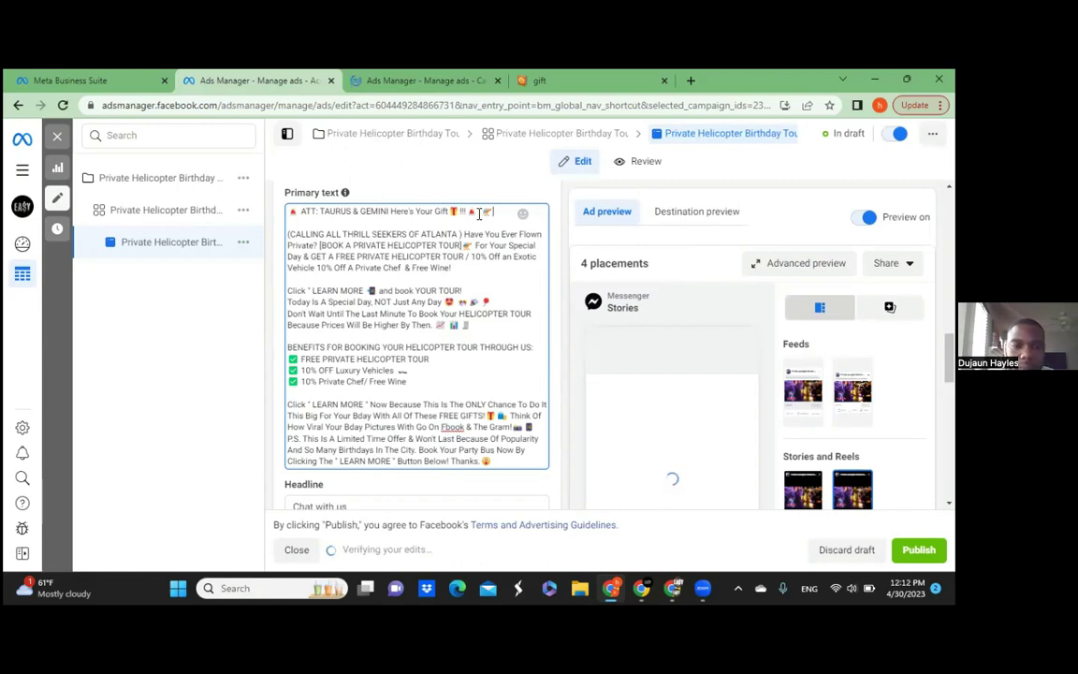
- Delete the siren emojis after the exclamation marks and before "ATT:" in the opening line
left_click(479, 214)
key("BackSpace")
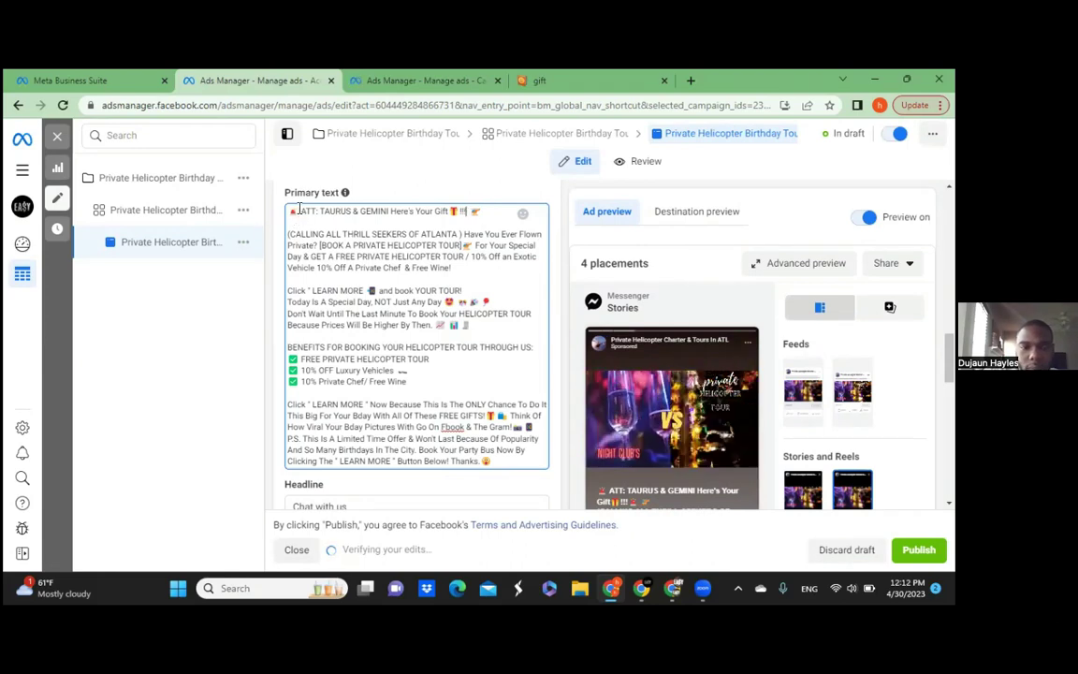
left_click(299, 210)
key("BackSpace")
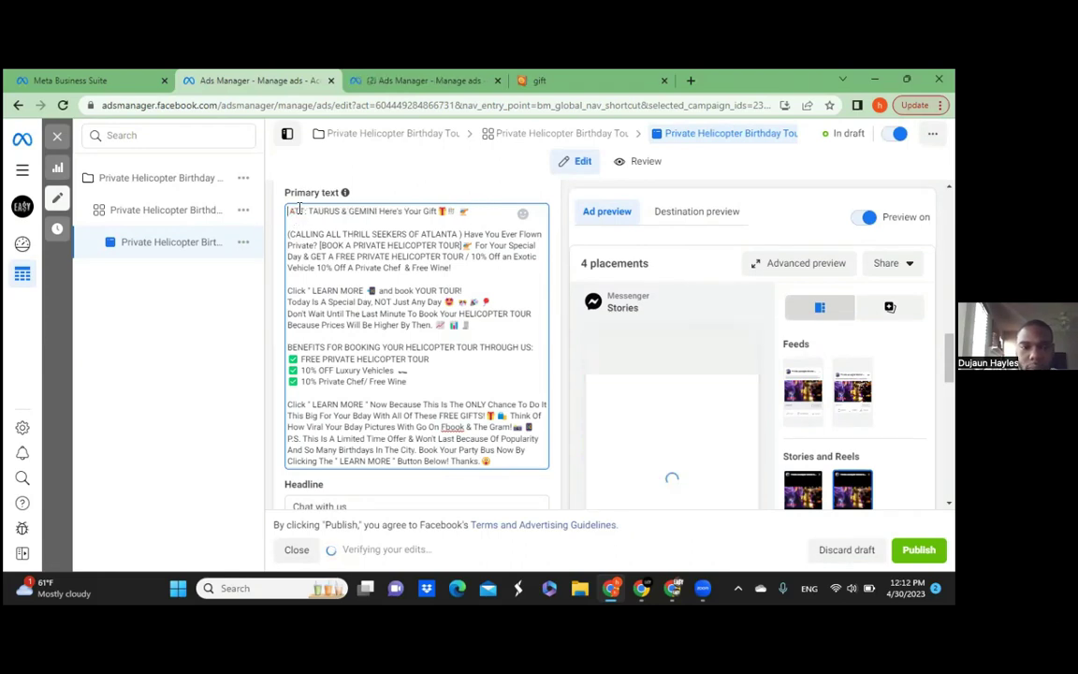
- Copy the helicopter emoji at the end of the opening line and switch the ad preview to Facebook Feed
double_click(456, 211)
right_click(458, 213)
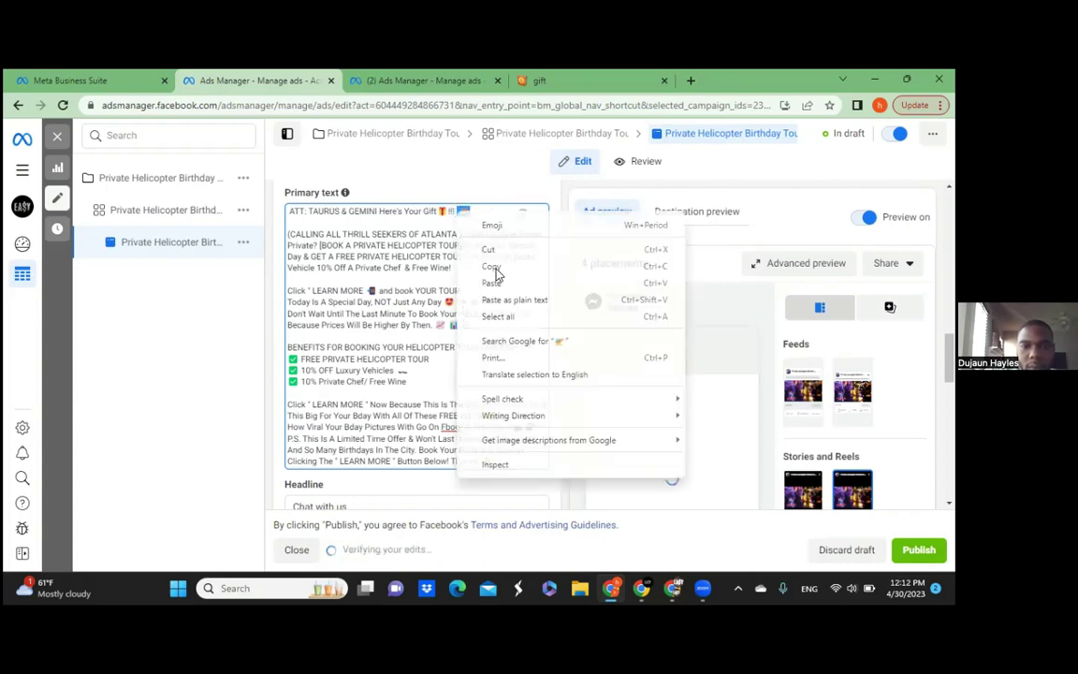
left_click(491, 267)
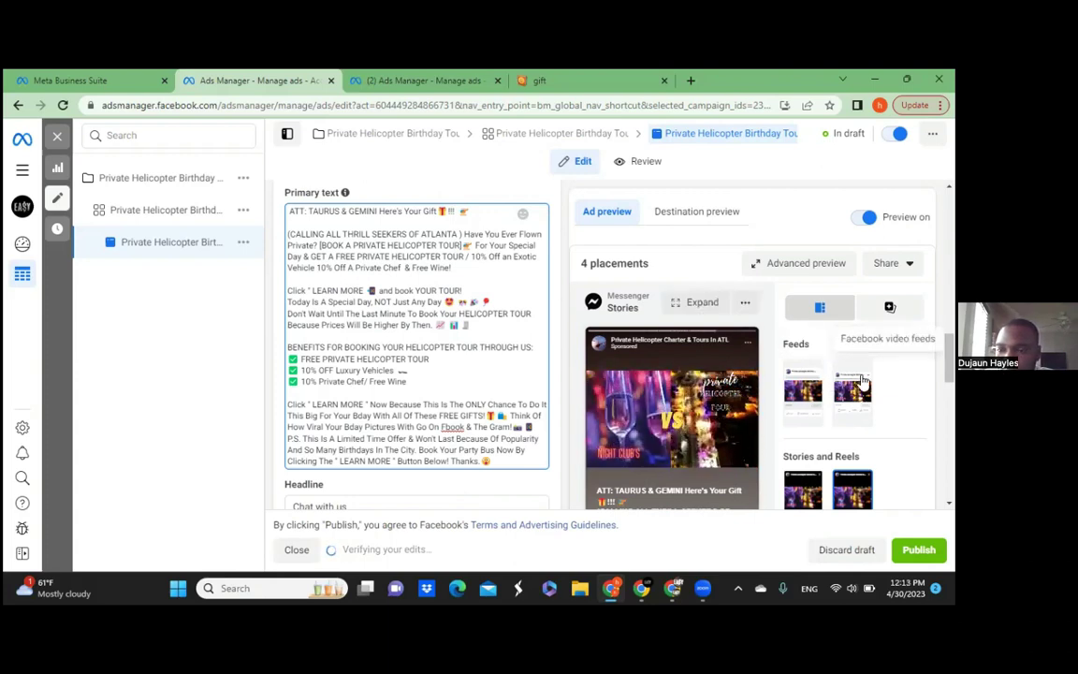
left_click(810, 384)
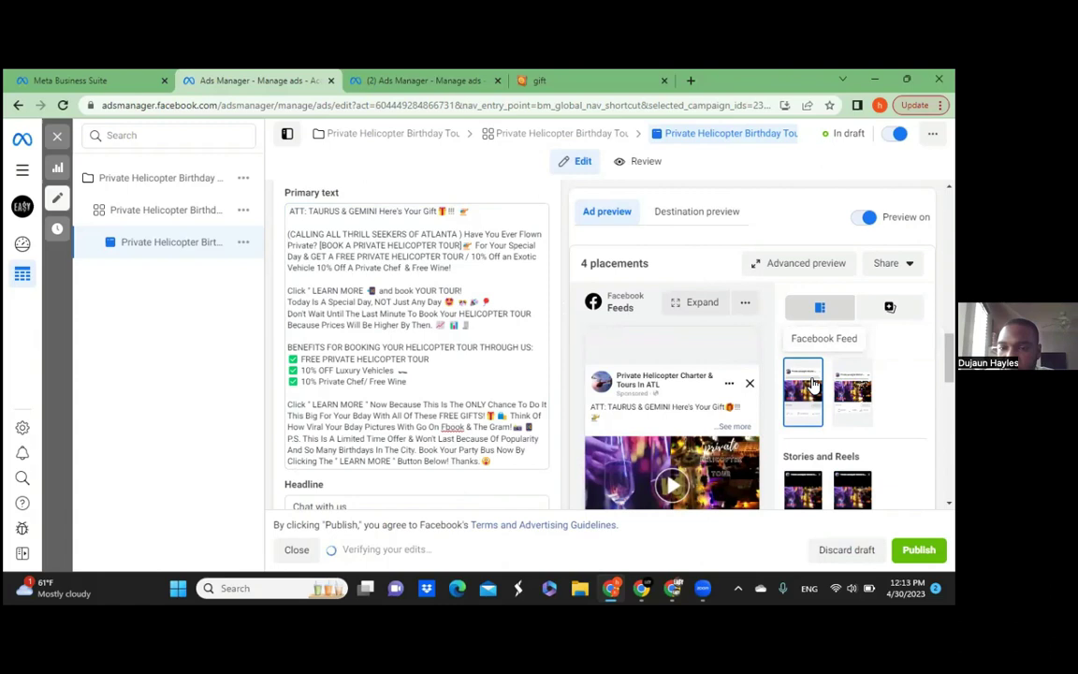
- Copy the helicopter emoji ending the opening line again, and delete it together with the blank line below
scroll(416, 281, "down", 2)
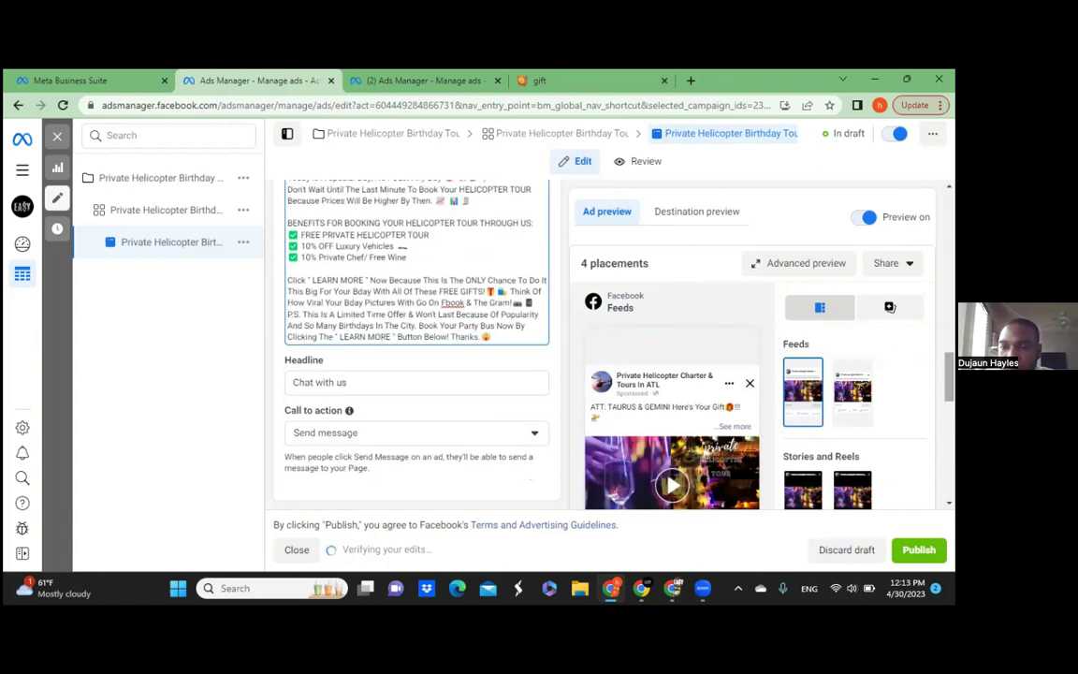
scroll(552, 345, "up", 3)
double_click(482, 291)
right_click(478, 294)
left_click(493, 349)
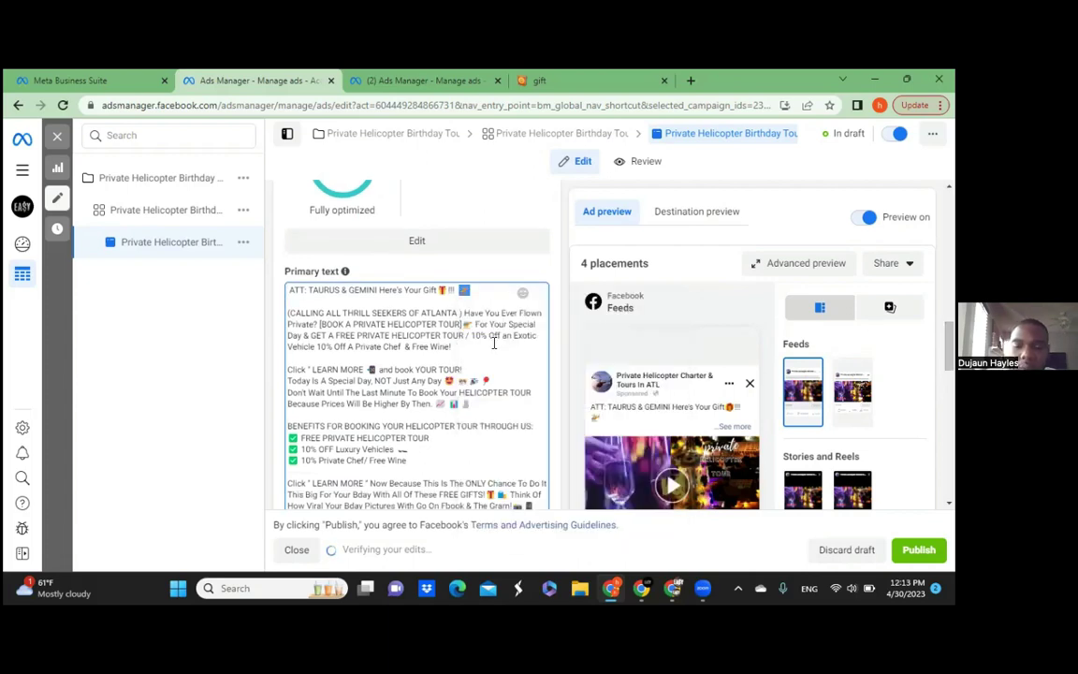
key("BackSpace")
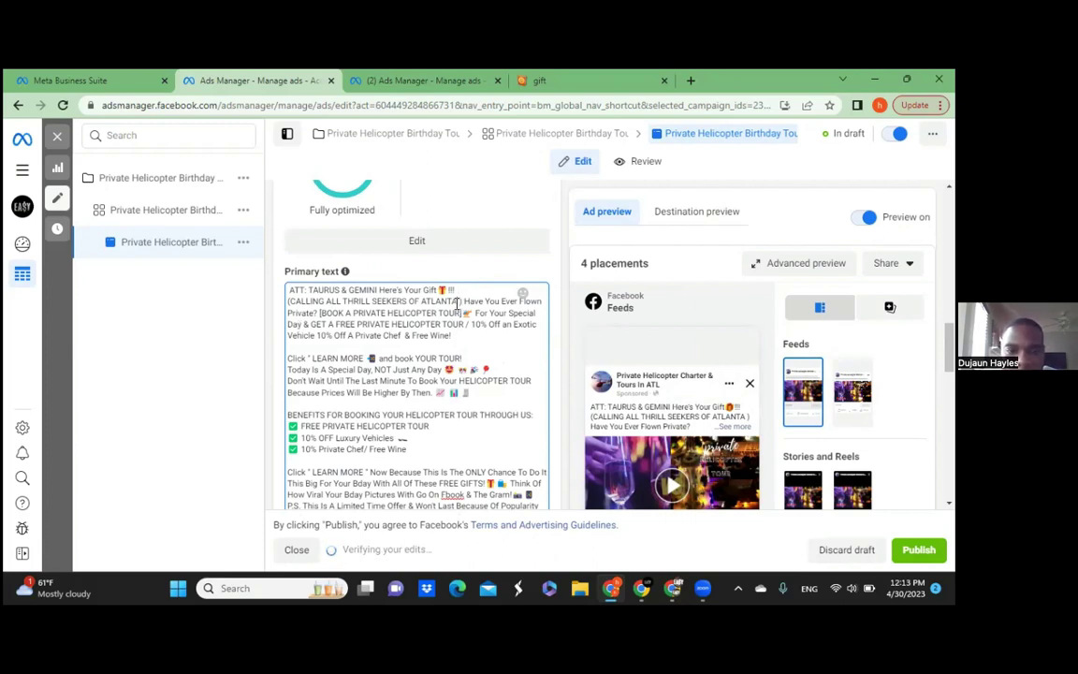
- Replace "CALLING ALL THRILL SEEKERS OF ATLANTA" inside the parentheses with "ADD A B-DAY HELICOPTER TOUR"
left_click_drag(457, 301, 292, 301)
key("BackSpace")
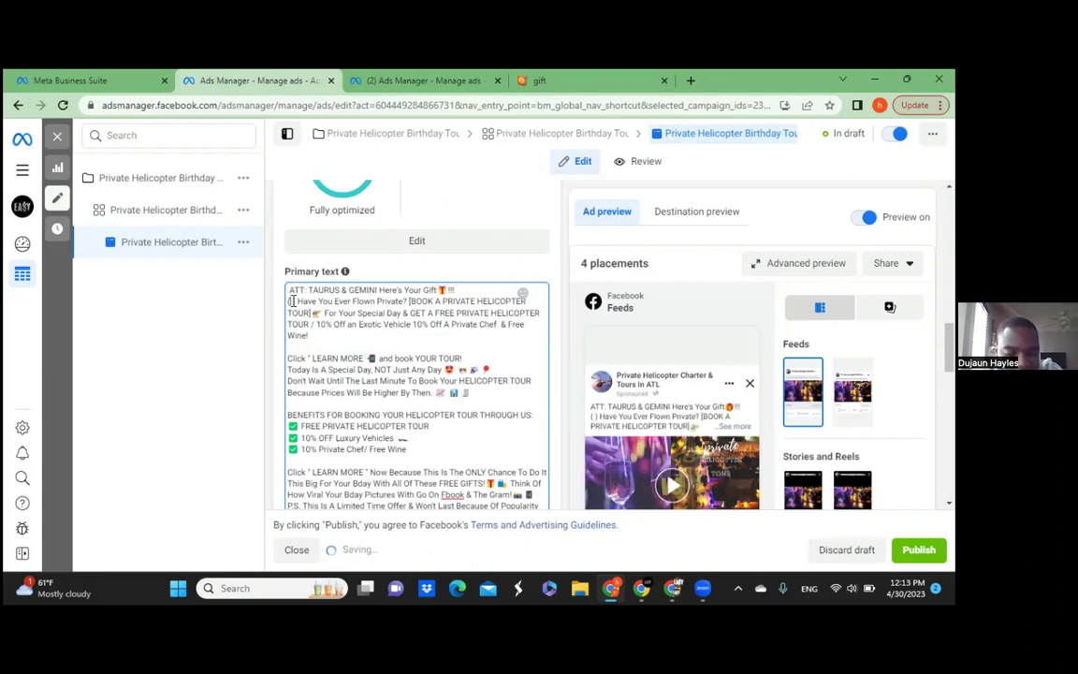
type("ADD A")
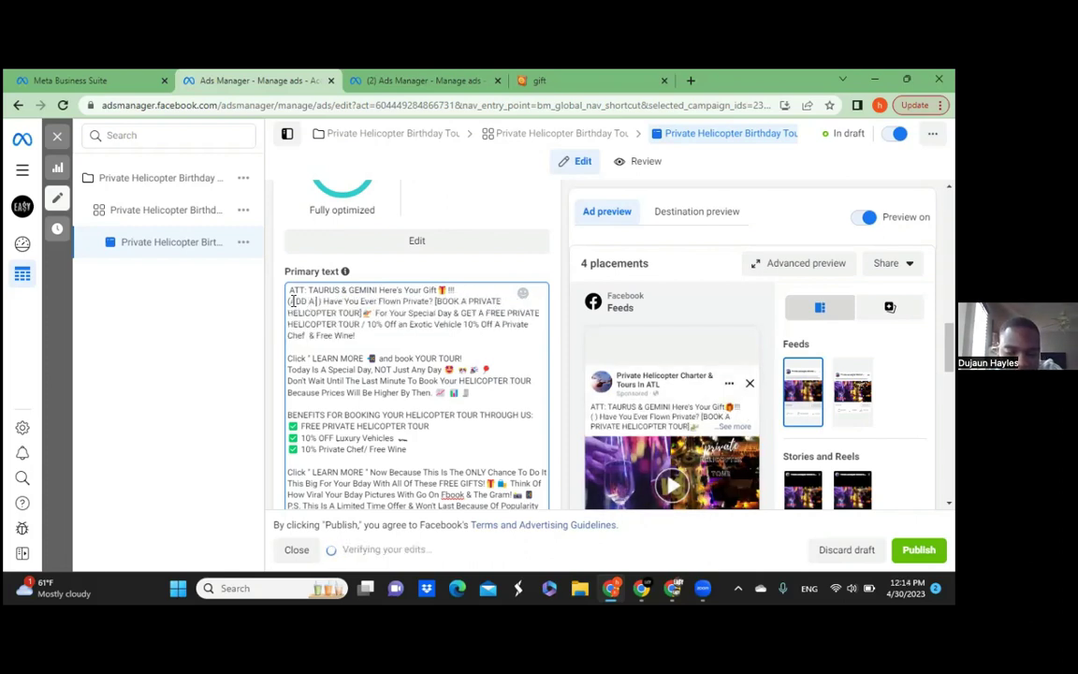
type(" B-DAY HELICOPTER TOUR")
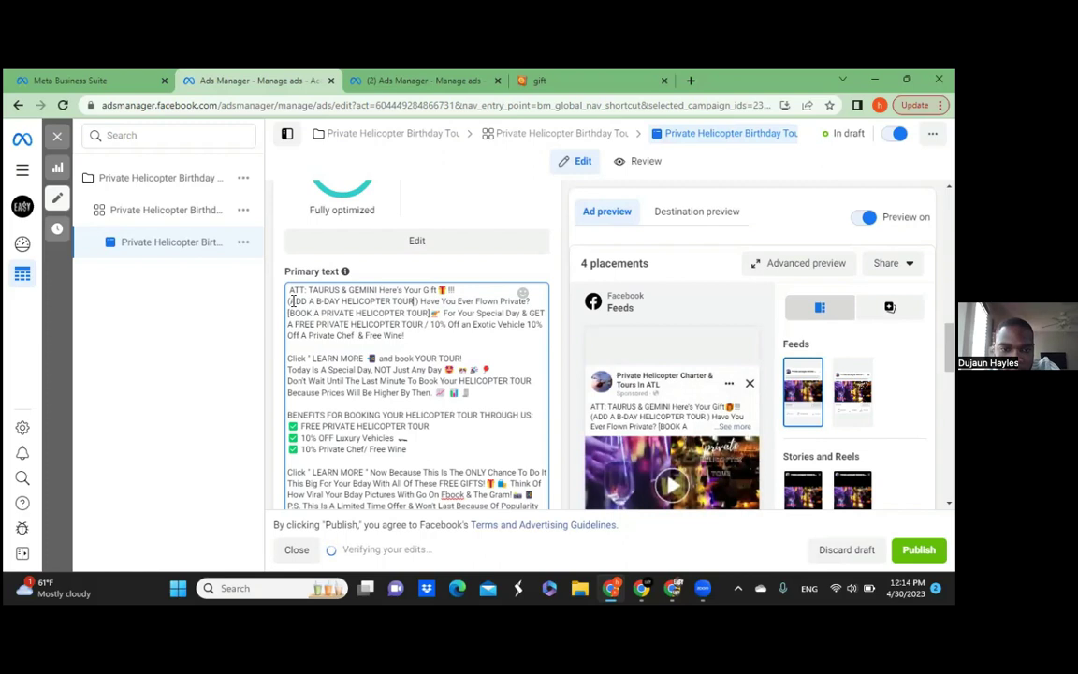
- Extend the parenthesised line after "HELICOPTER TOUR" with "TO YOUR CELEBRATION & RECEVIE A FREE B-DAY VACTION!"
type(" TO YOUR CELEBRATION")
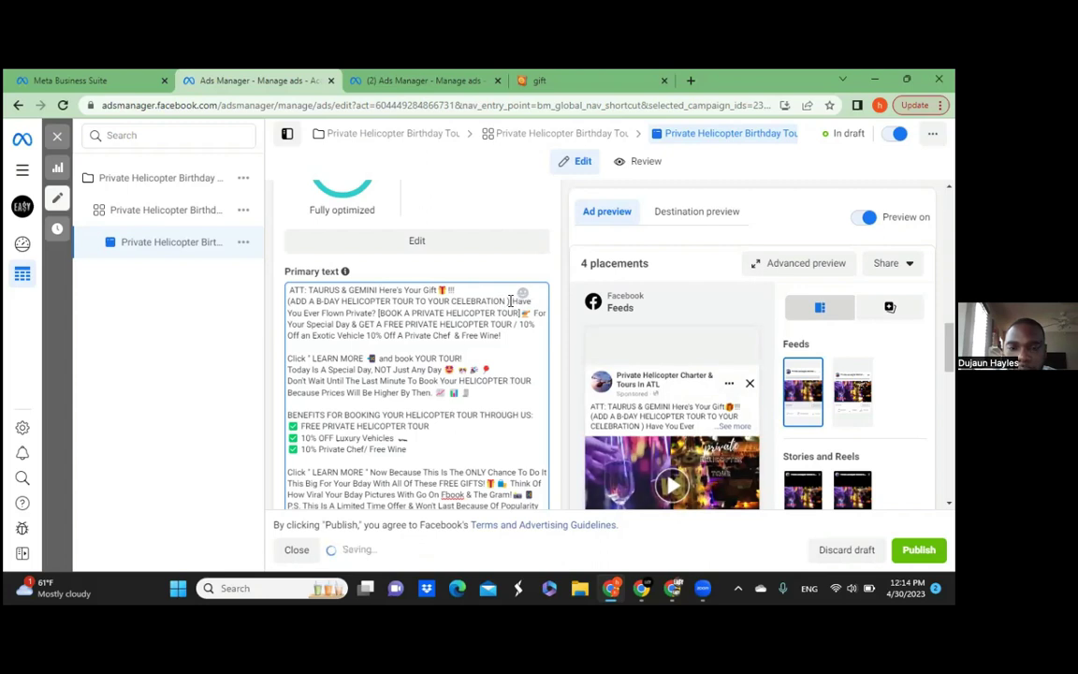
left_click(510, 300)
key("BackSpace")
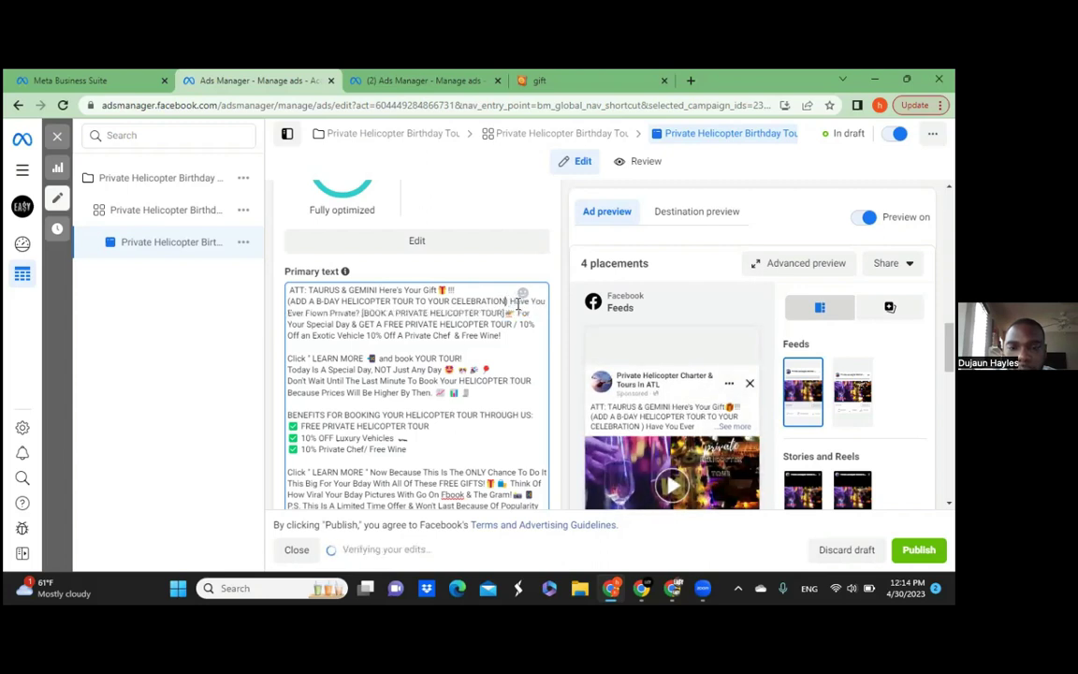
key("ctrl+v")
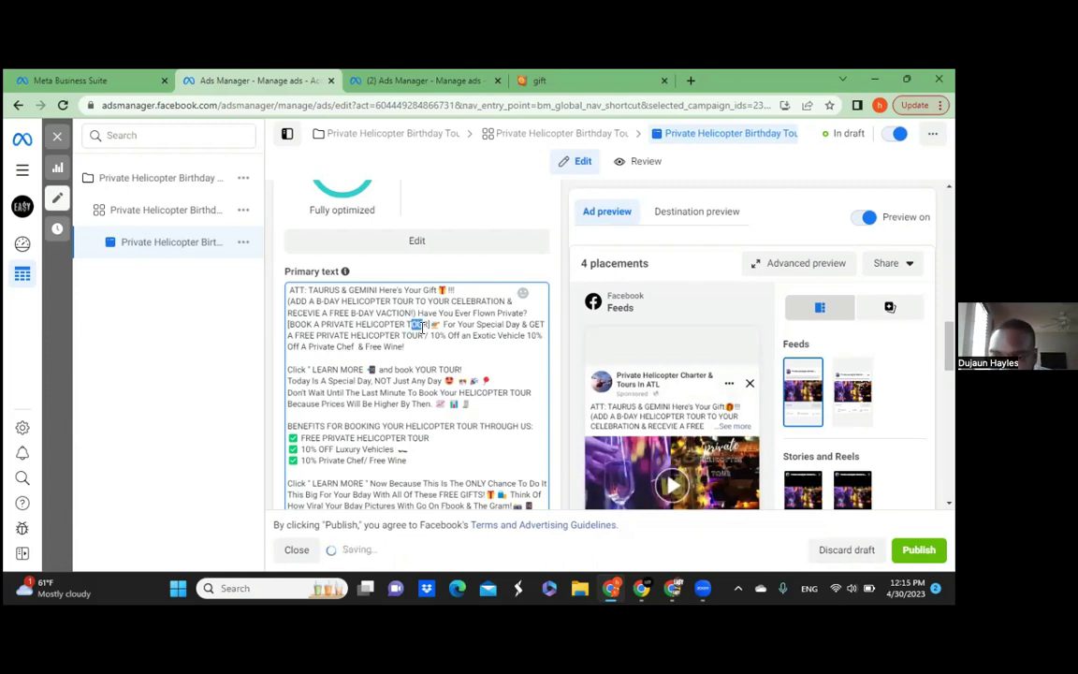
- Start "Have You Ever Flown Private?" as a new paragraph, separated by a blank line from the parenthesised text
double_click(420, 325)
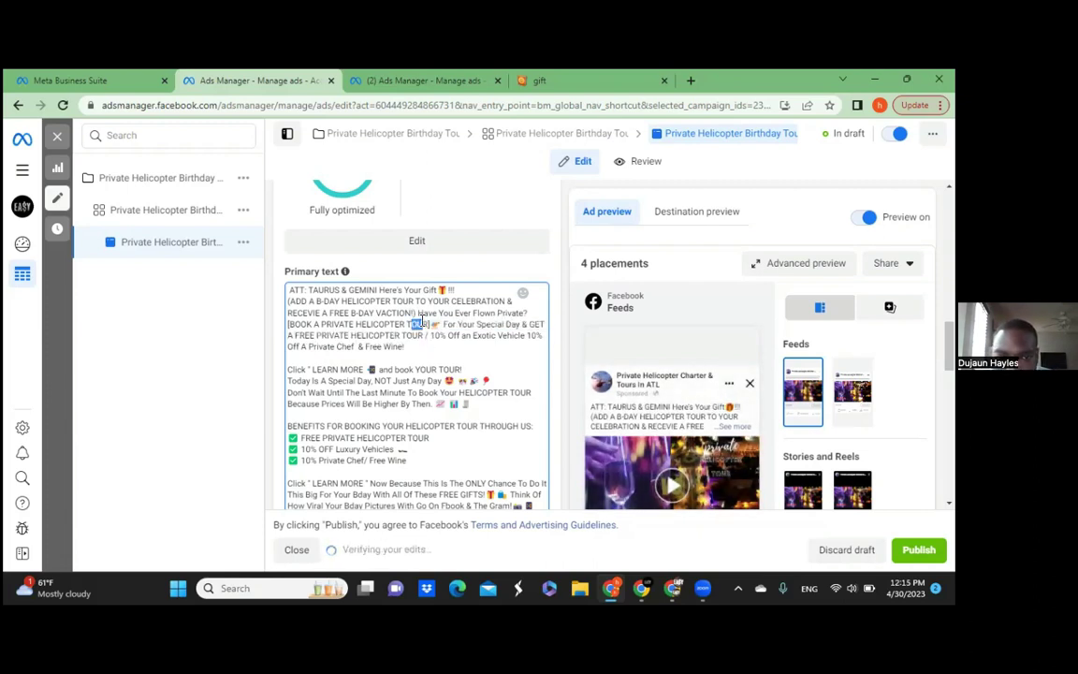
left_click(414, 314)
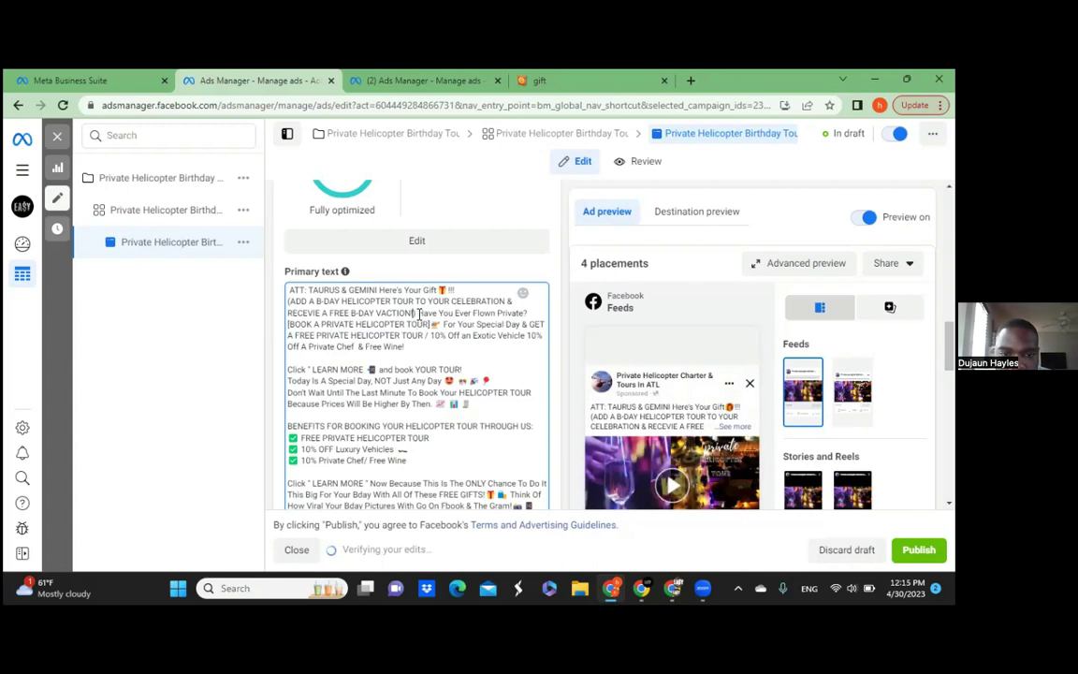
key("Return")
key("Return")
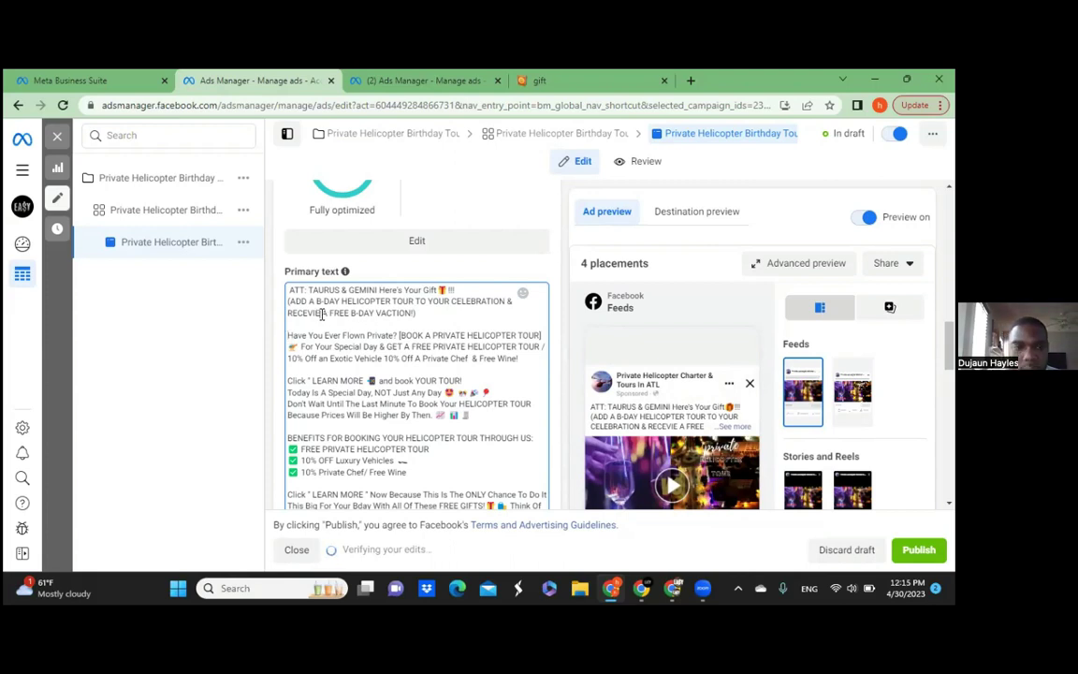
- Correct the misspelled "RECEVIE" in the parenthesised line to "RECEIVE"
key("BackSpace")
key("BackSpace")
type("E")
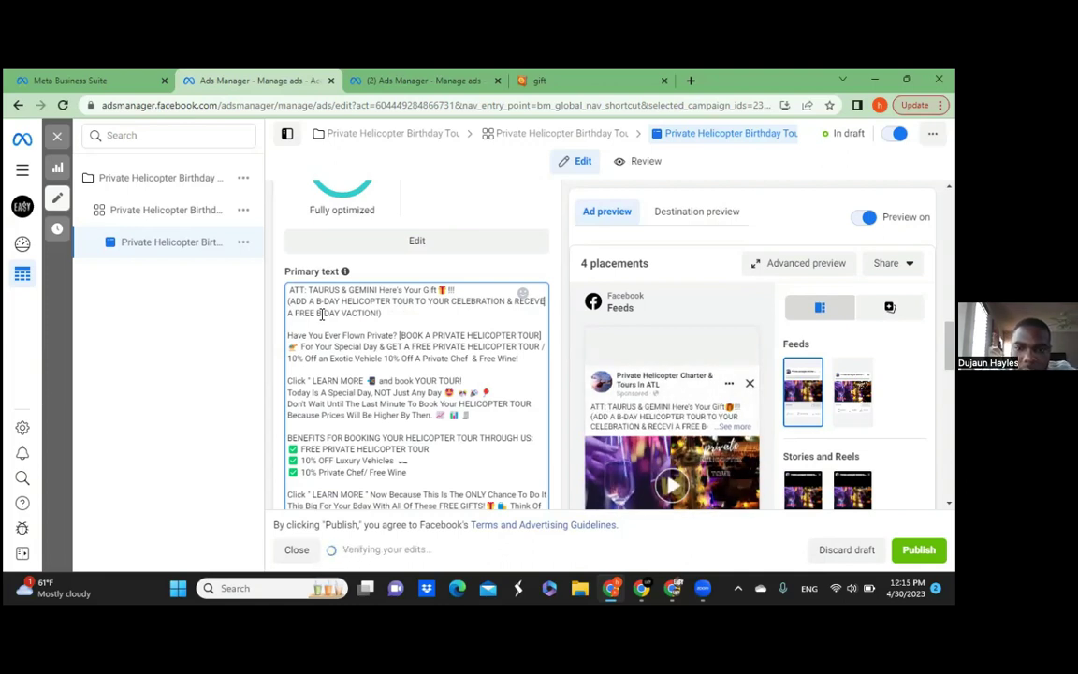
key("BackSpace")
key("BackSpace")
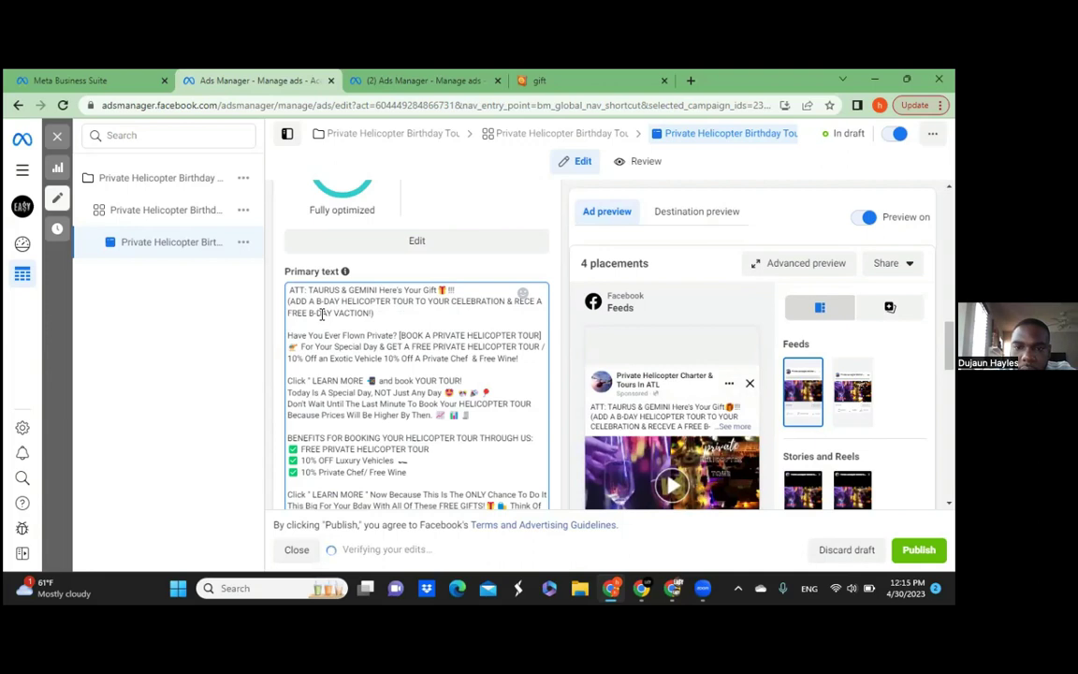
type("IVE")
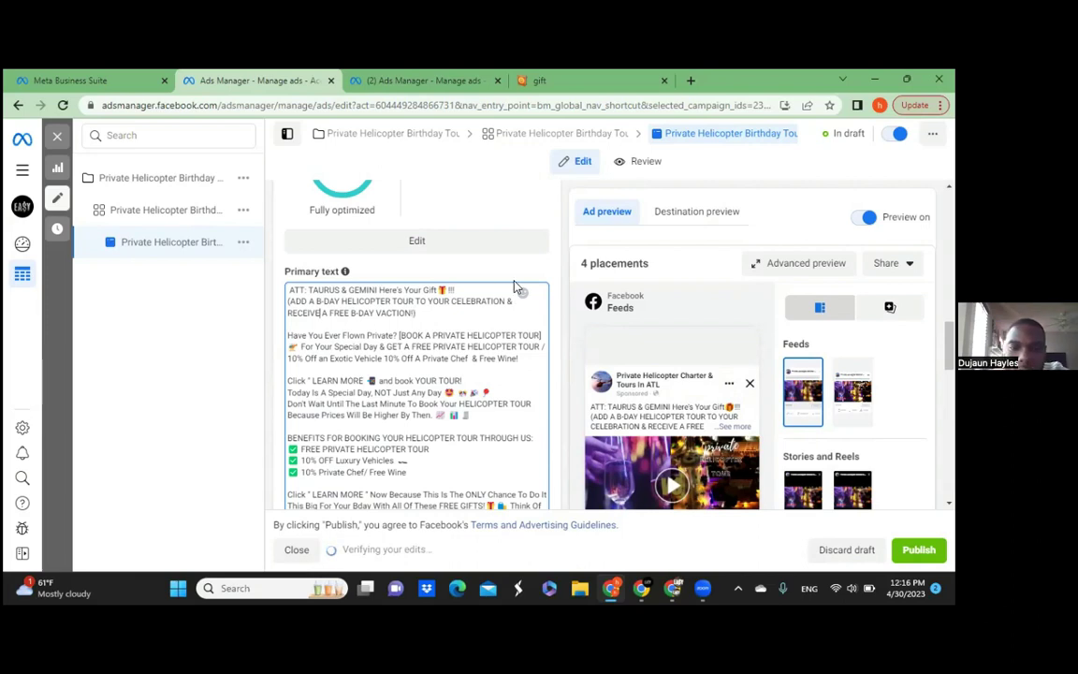
- Replace the "&" before "RECEIVE" with "TO" and correct "VACTION" to "VACATION"
key("BackSpace")
key("BackSpace")
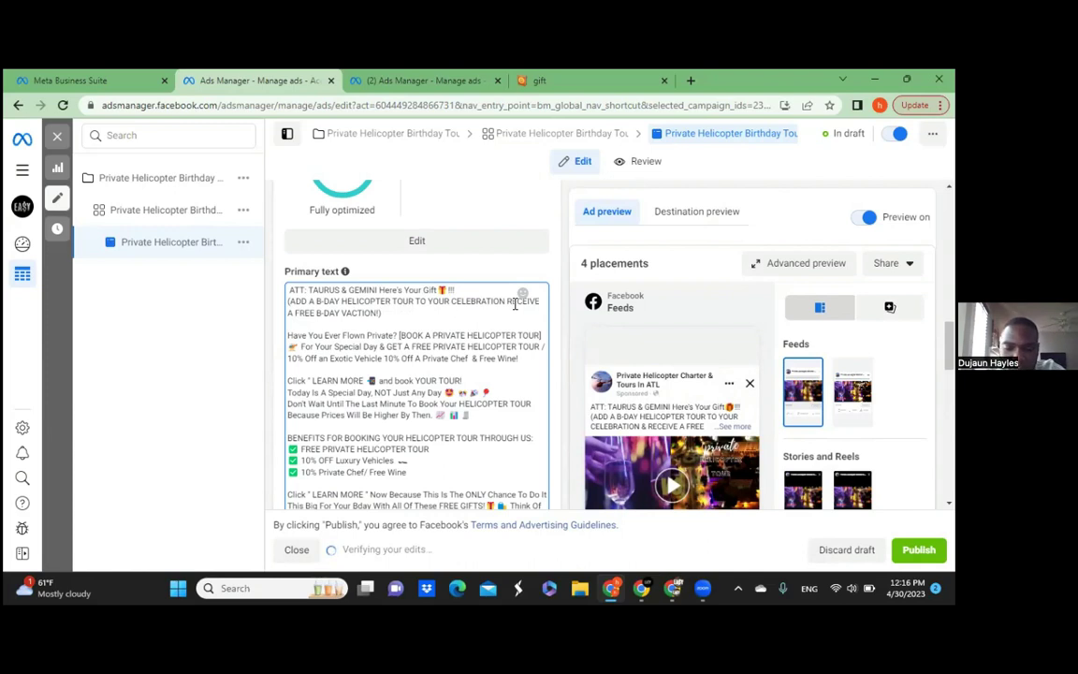
type("TO")
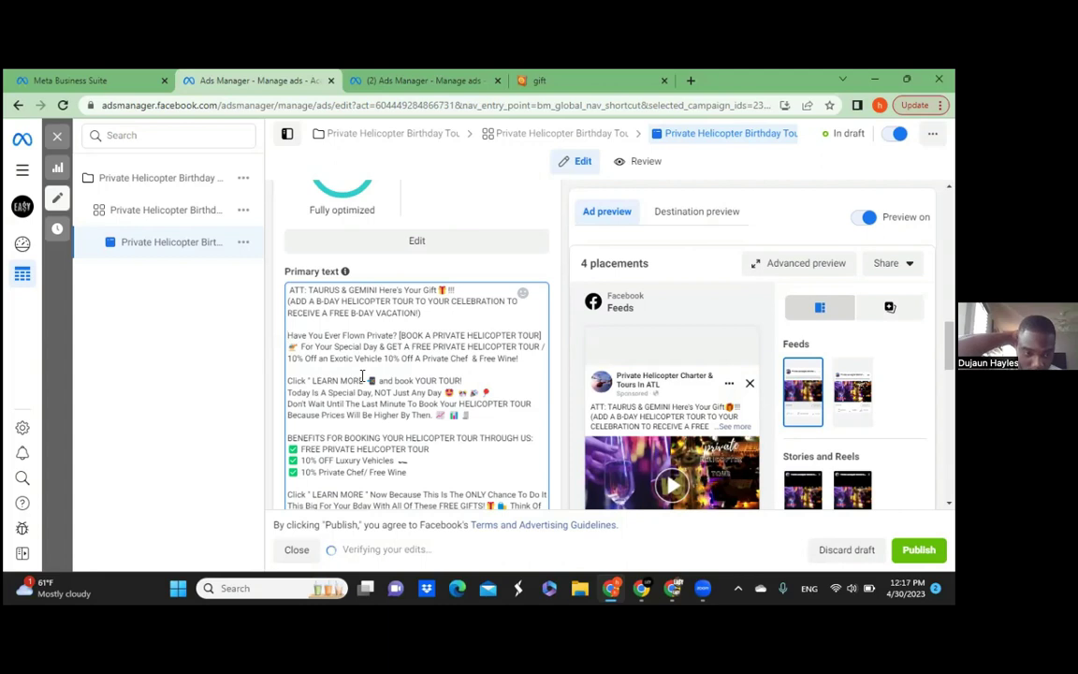
- Add a separate line above "Have You Ever Flown Private?" reading "Click Learn More To See B-Day Helicopter Package"
key("Return")
key("Return")
key("Return")
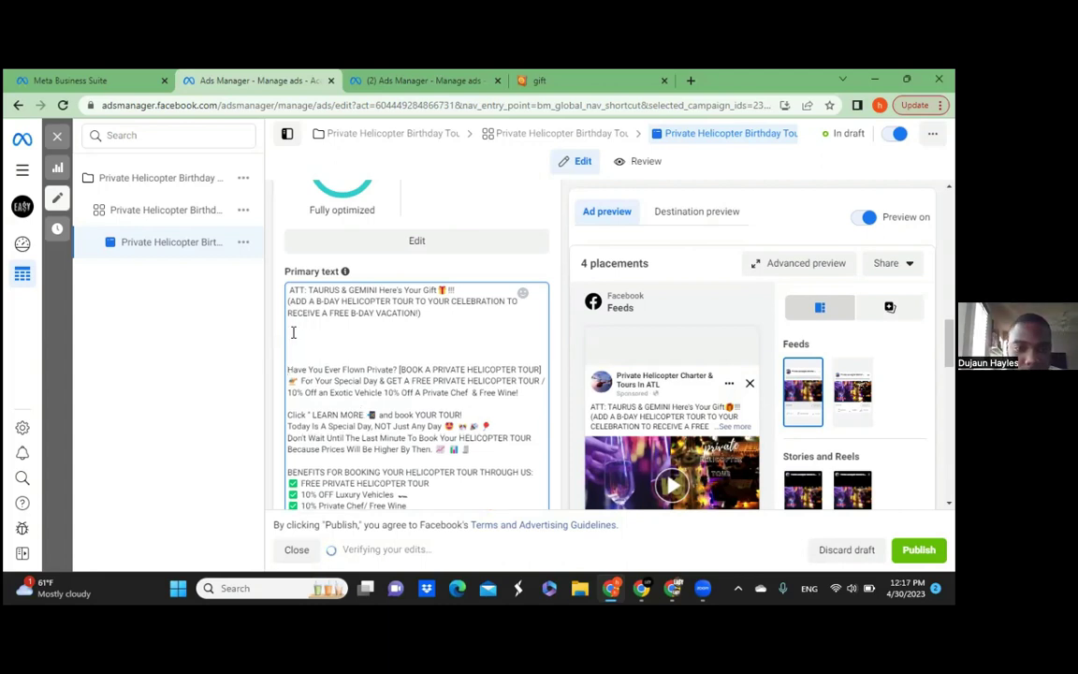
left_click(293, 332)
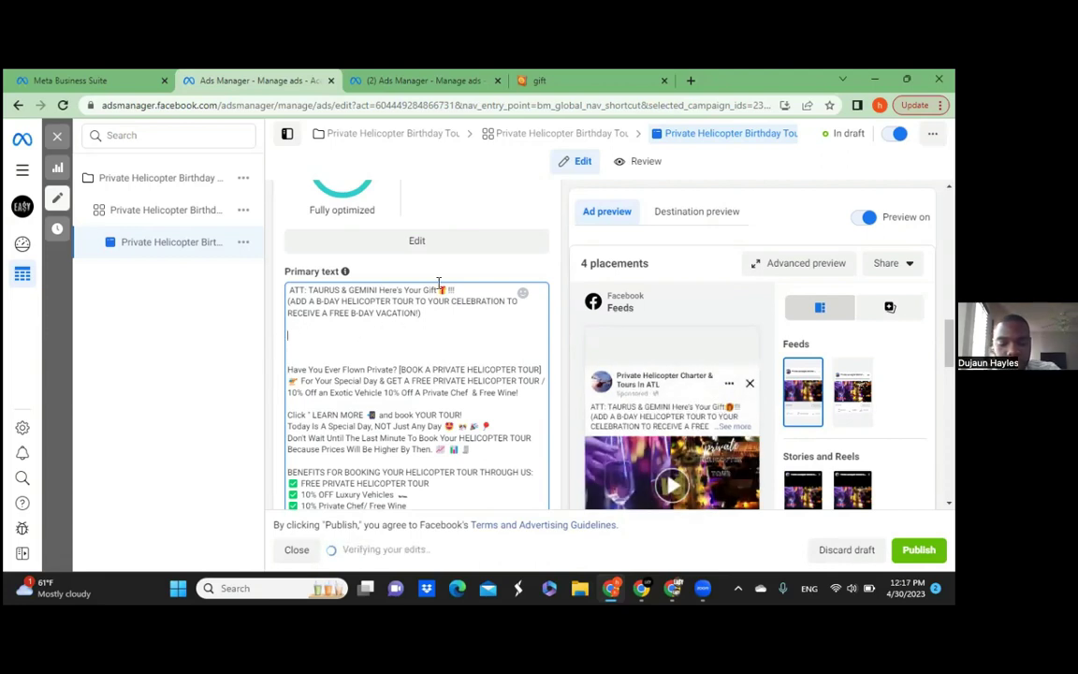
type("Click")
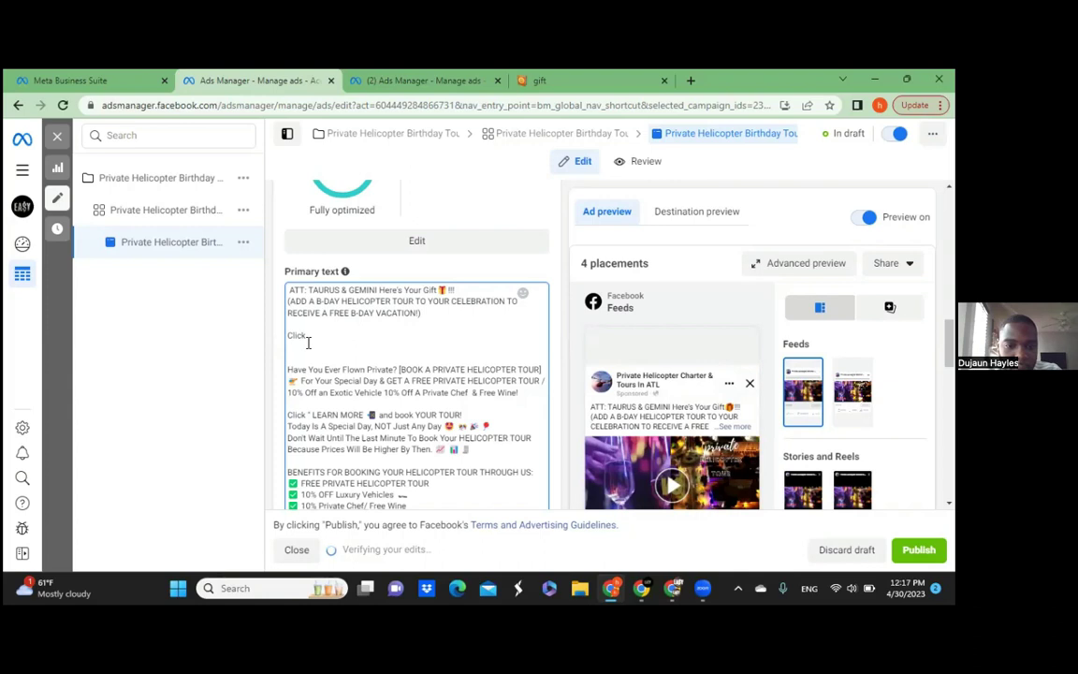
type(" Learn More")
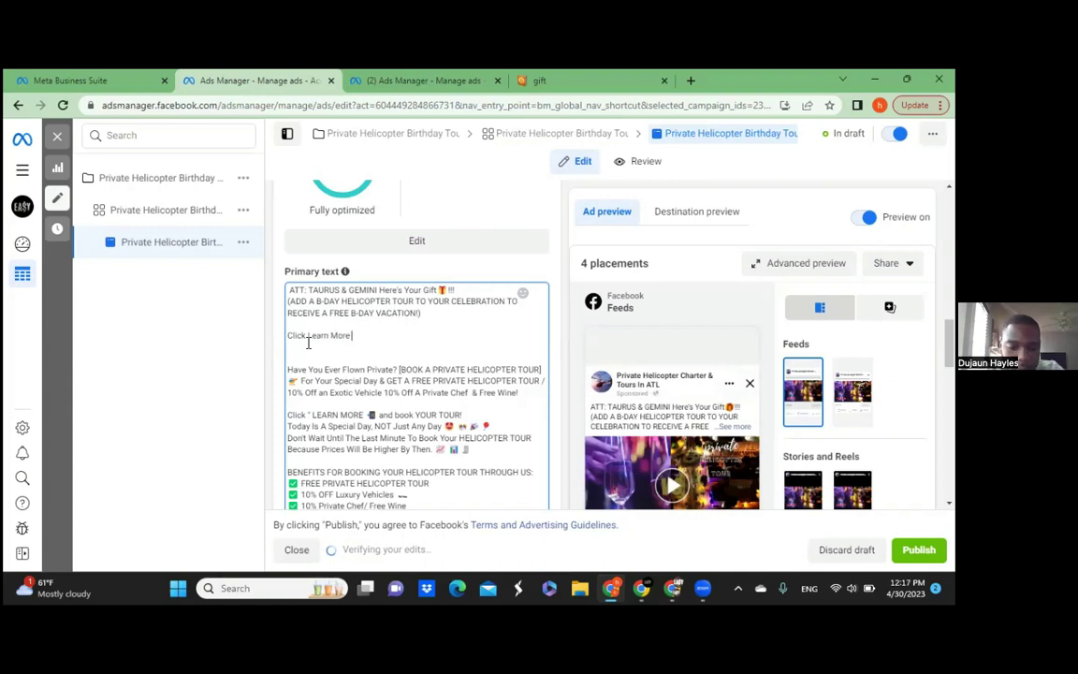
type(" To See")
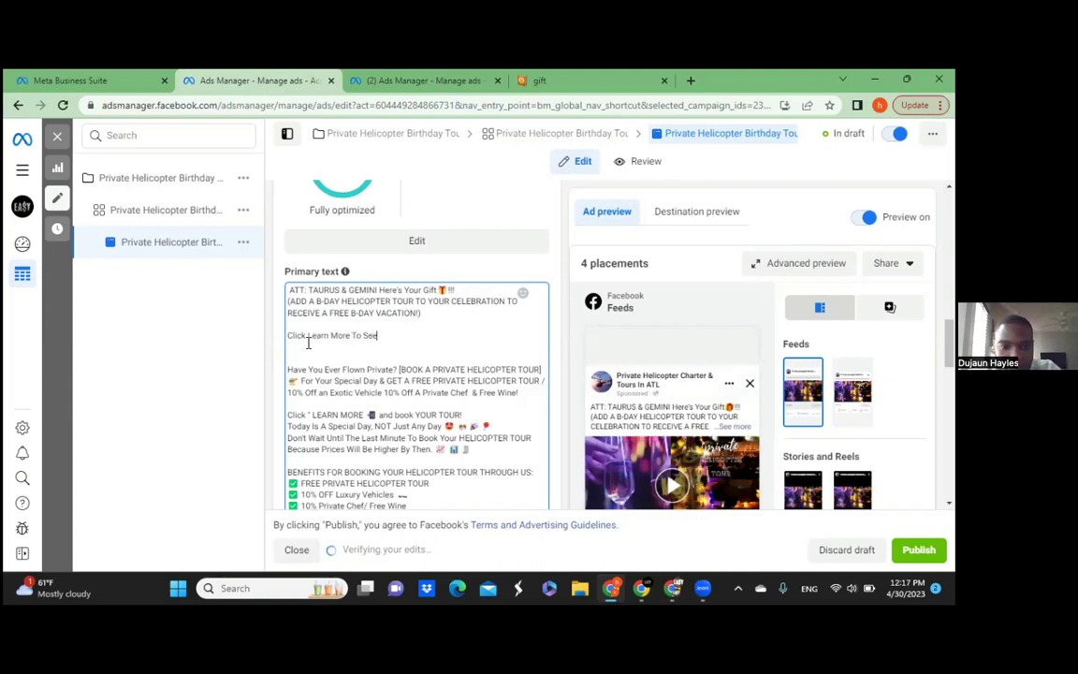
type(" B-Day Helicopter Pack")
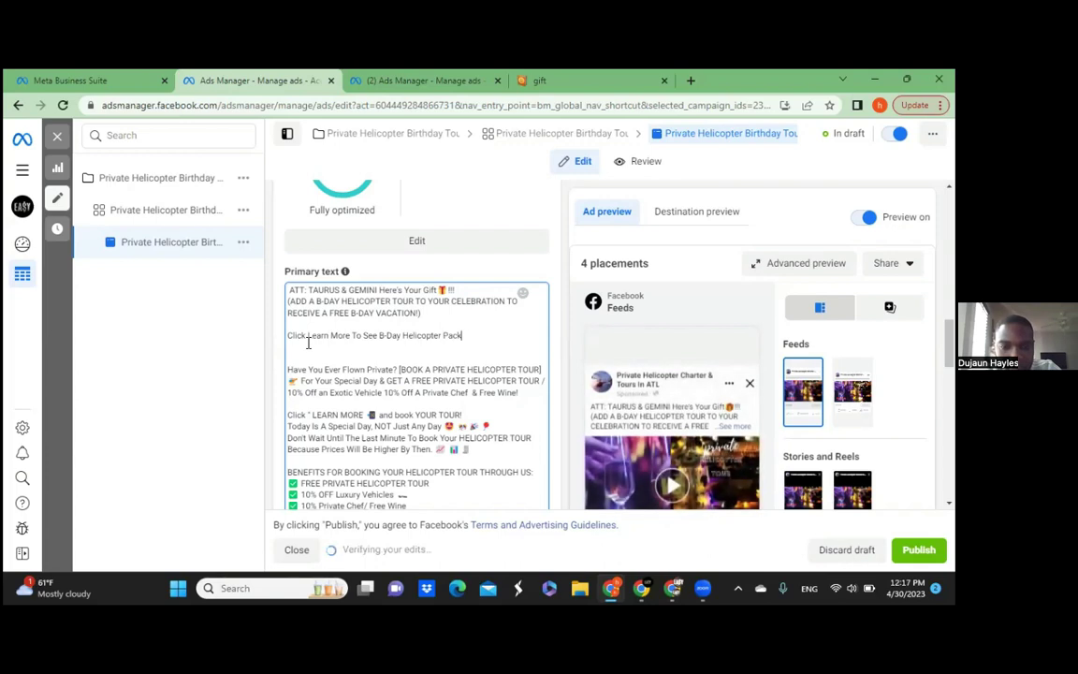
type("age")
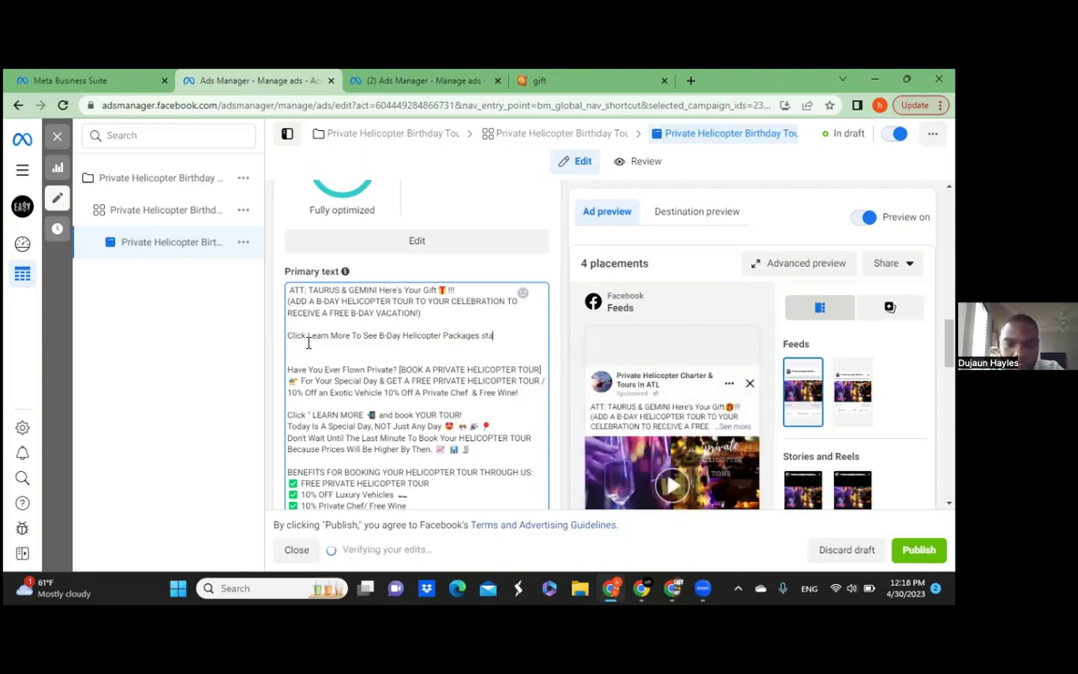
- Make the last word of the "Click Learn More" line "Packages" and continue it with "Starting At $500"
type("s sta")
key("BackSpace")
key("BackSpace")
key("BackSpace")
type("Sta")
type("rting At $500 Plus To See Helicopters Pics!")
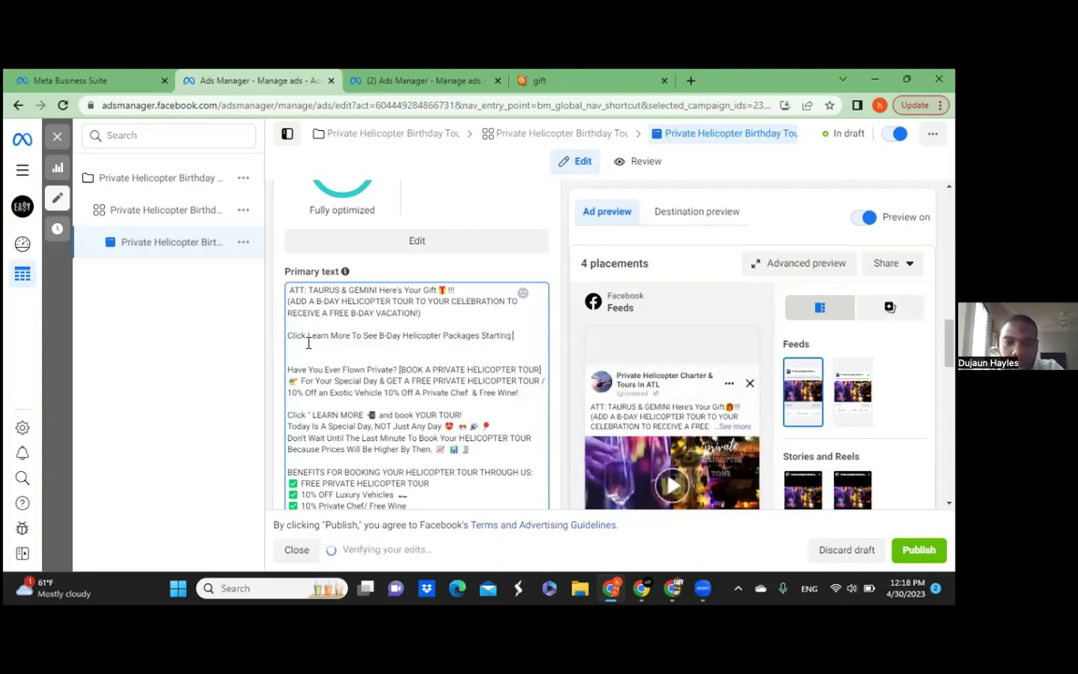
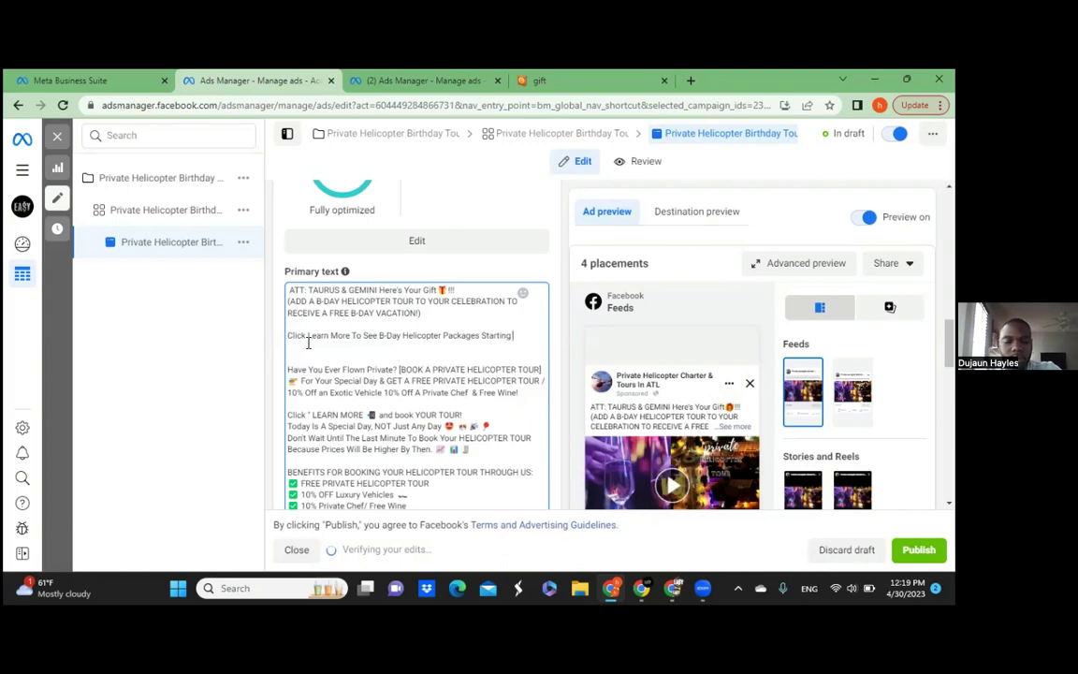
type("At $")
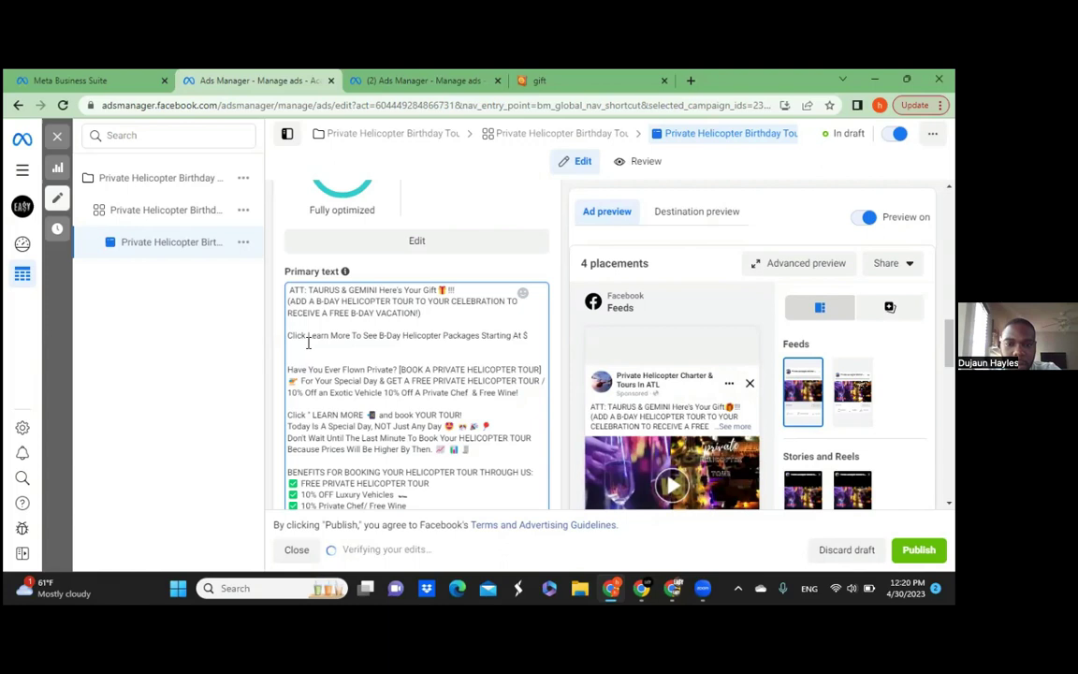
type("500")
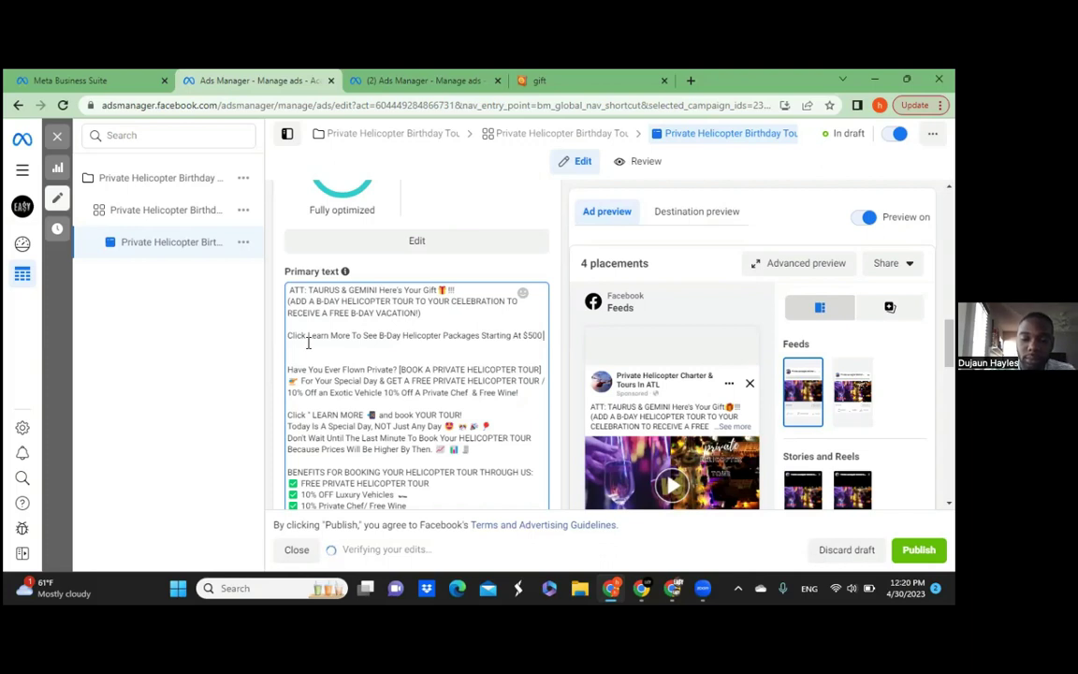
- Finish the "Click Learn More" sentence with "Plus To See Helicopters Pics!" and remove the extra blank line below it
type("Plus")
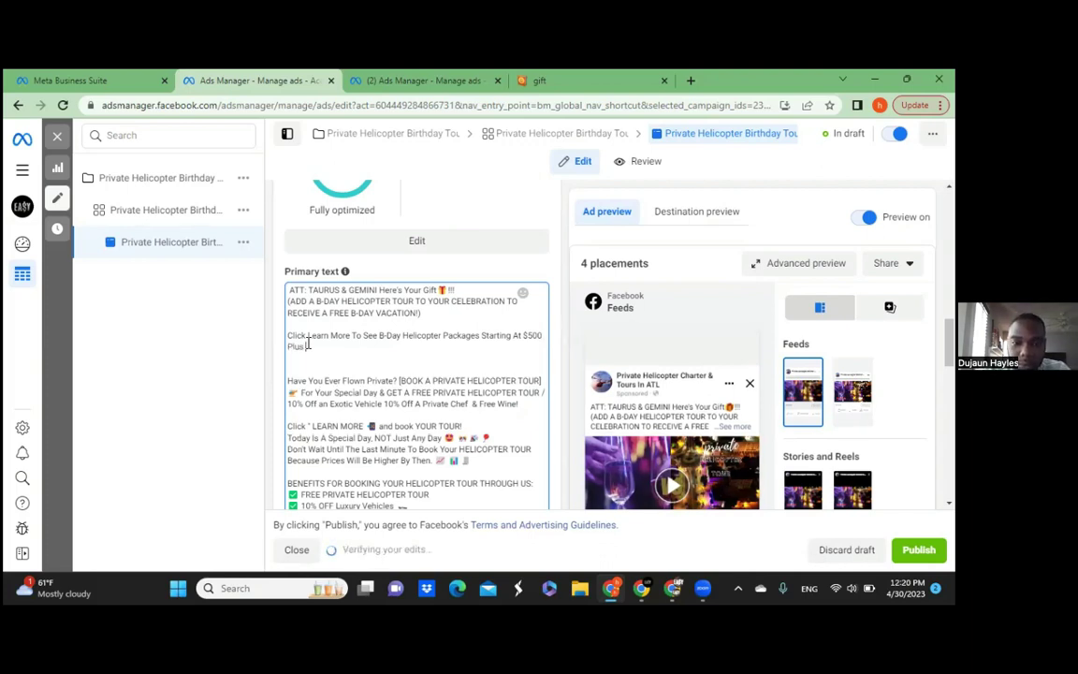
type(" To See")
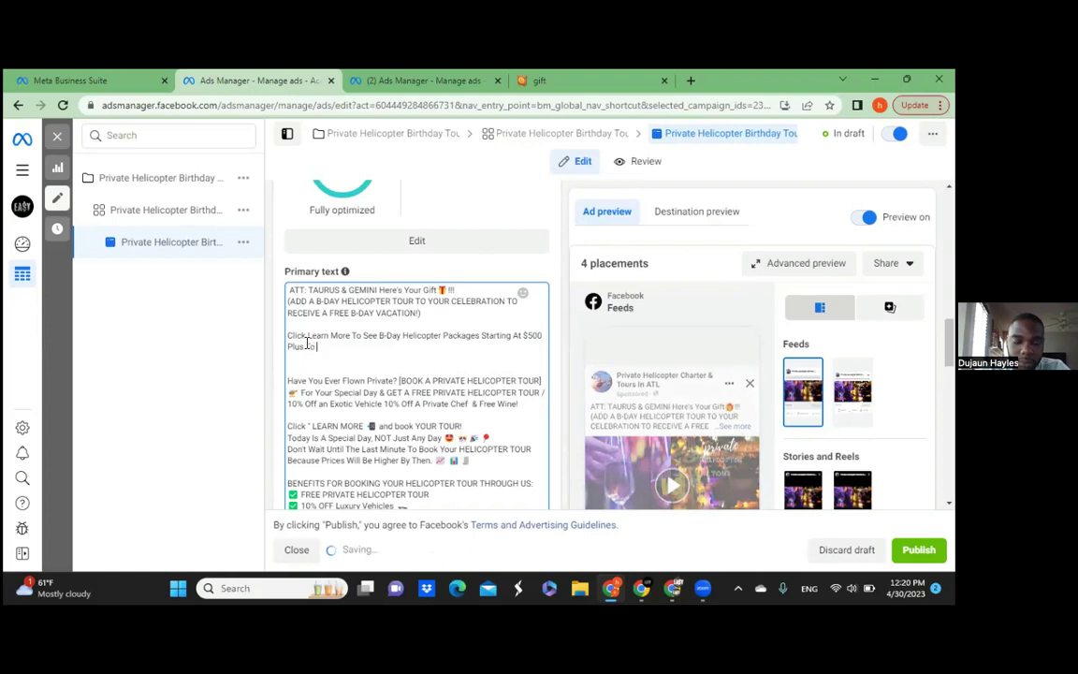
type(" Helico")
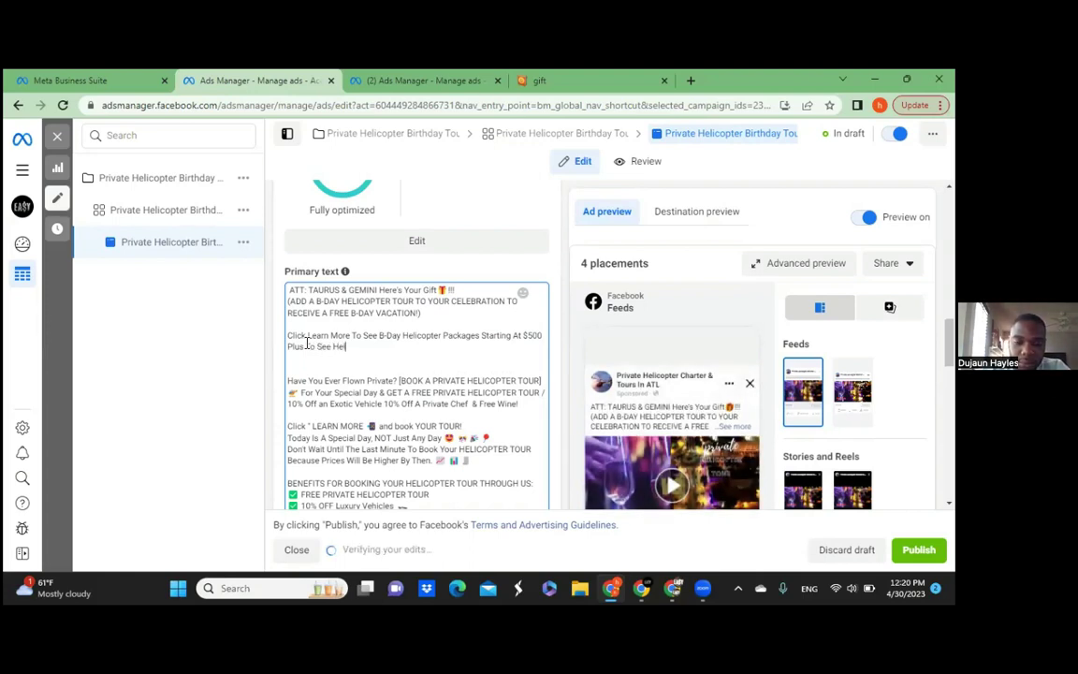
type("pter")
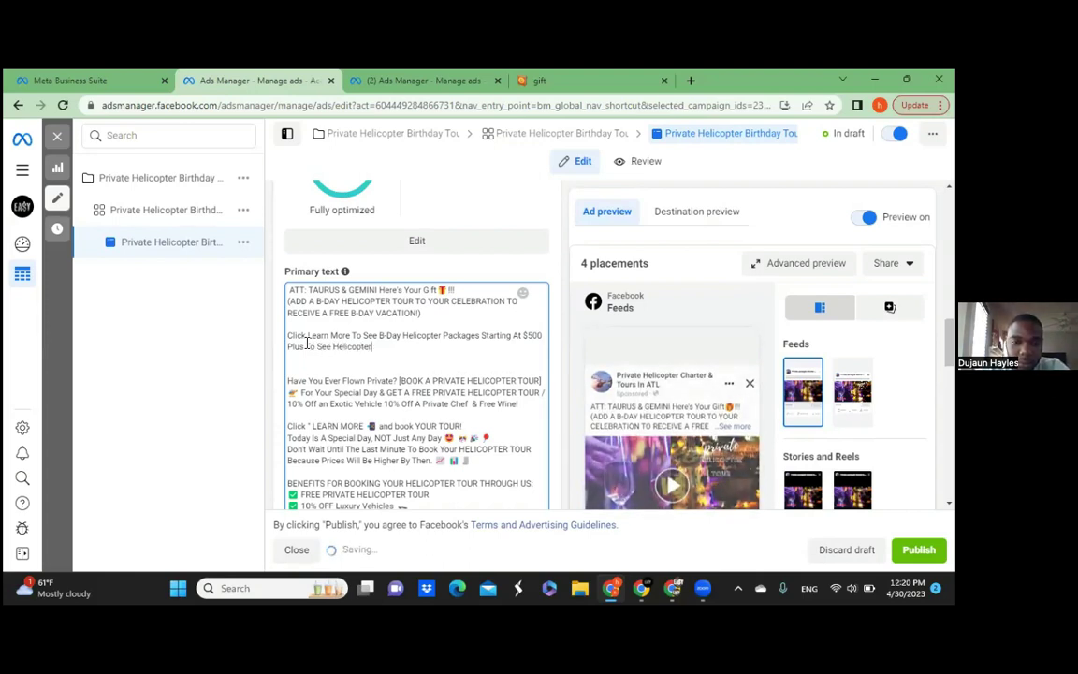
type("s Pi")
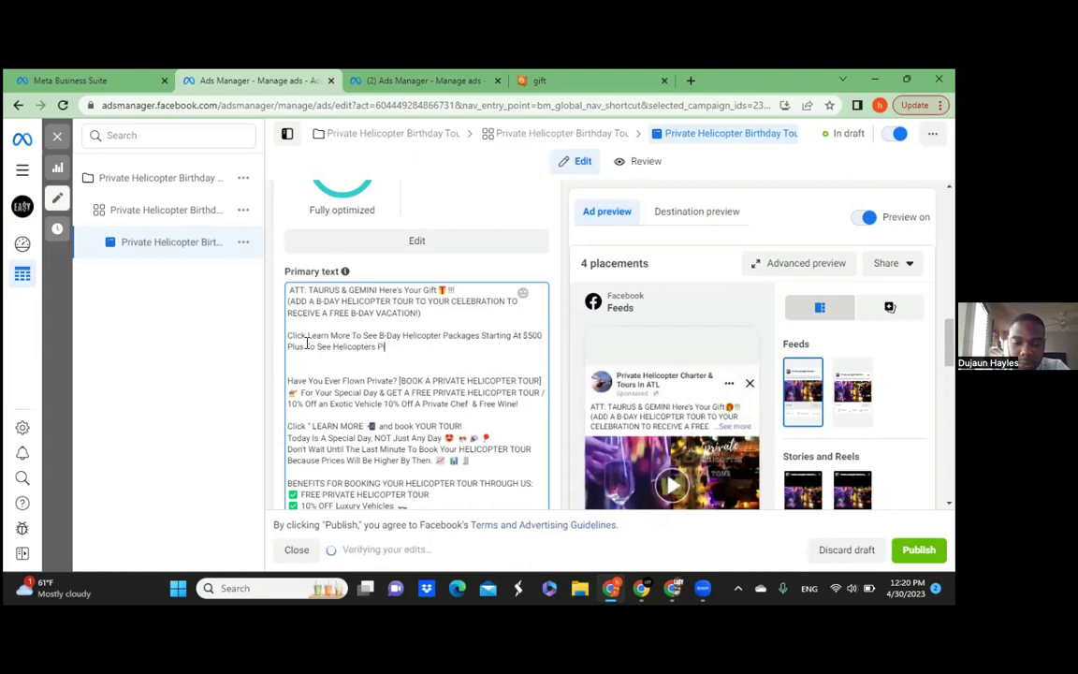
type("cs")
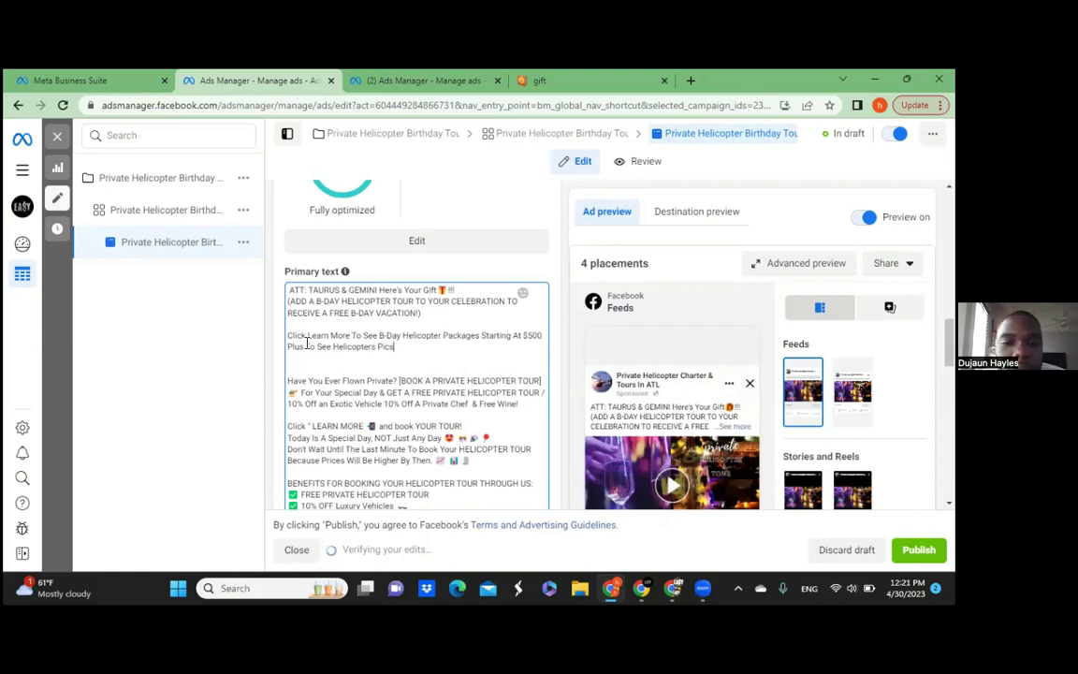
type("!")
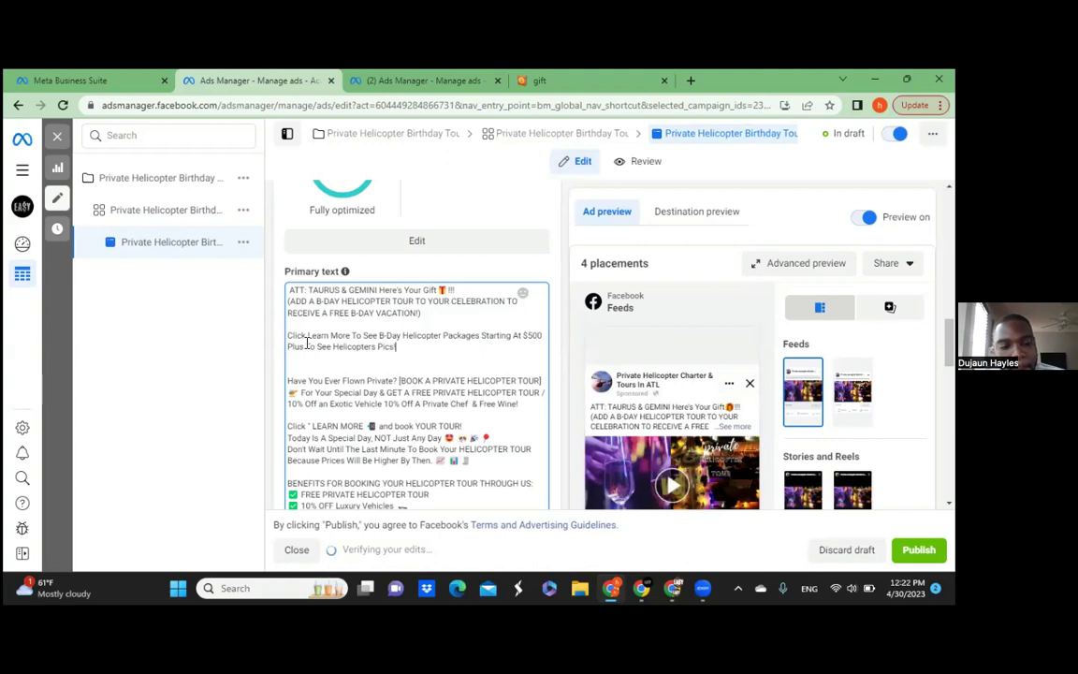
left_click(296, 365)
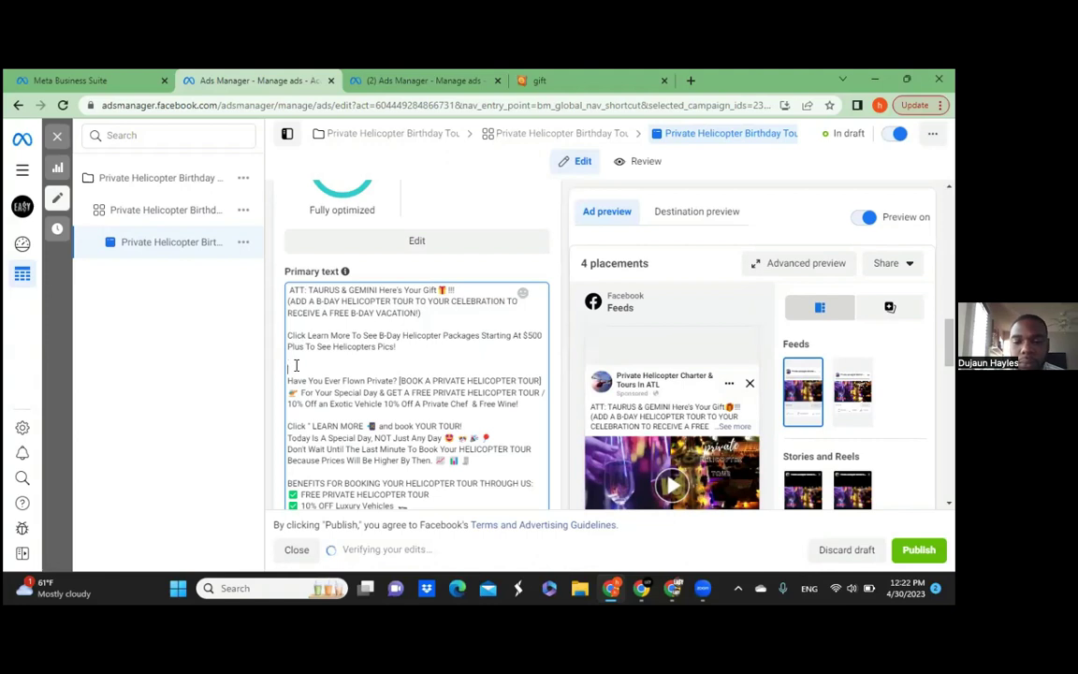
key("BackSpace")
- Replace "FREE" after "GET A" in the "Have You Ever Flown Private?" paragraph with "10% Off All Future Flights"
left_click(524, 389)
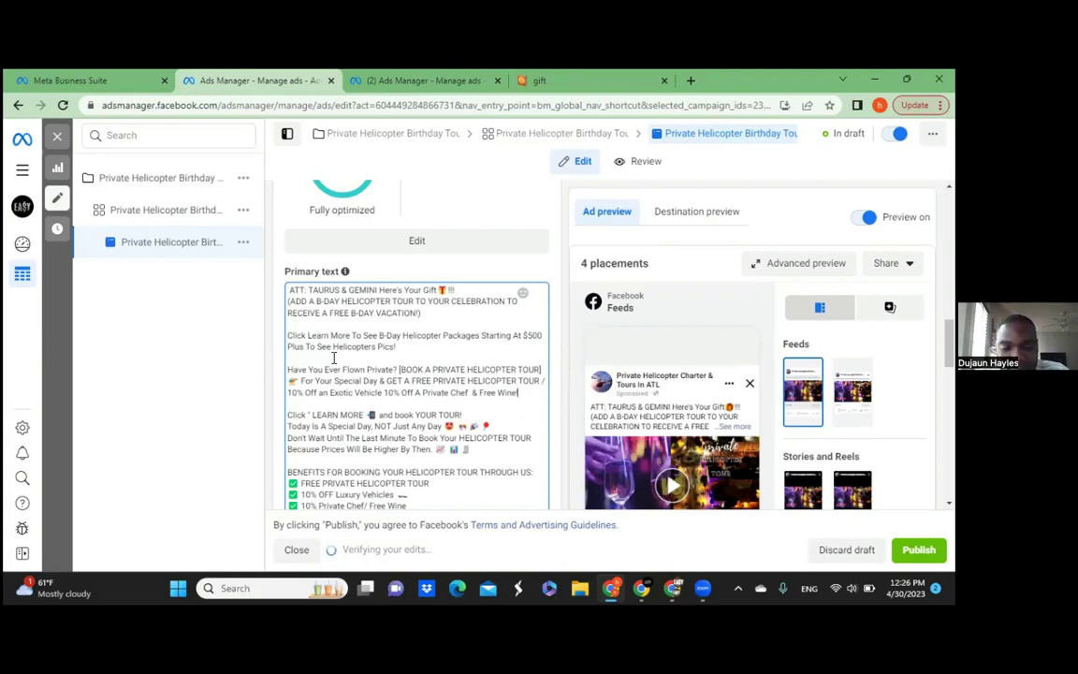
key("XF86AudioLowerVolume")
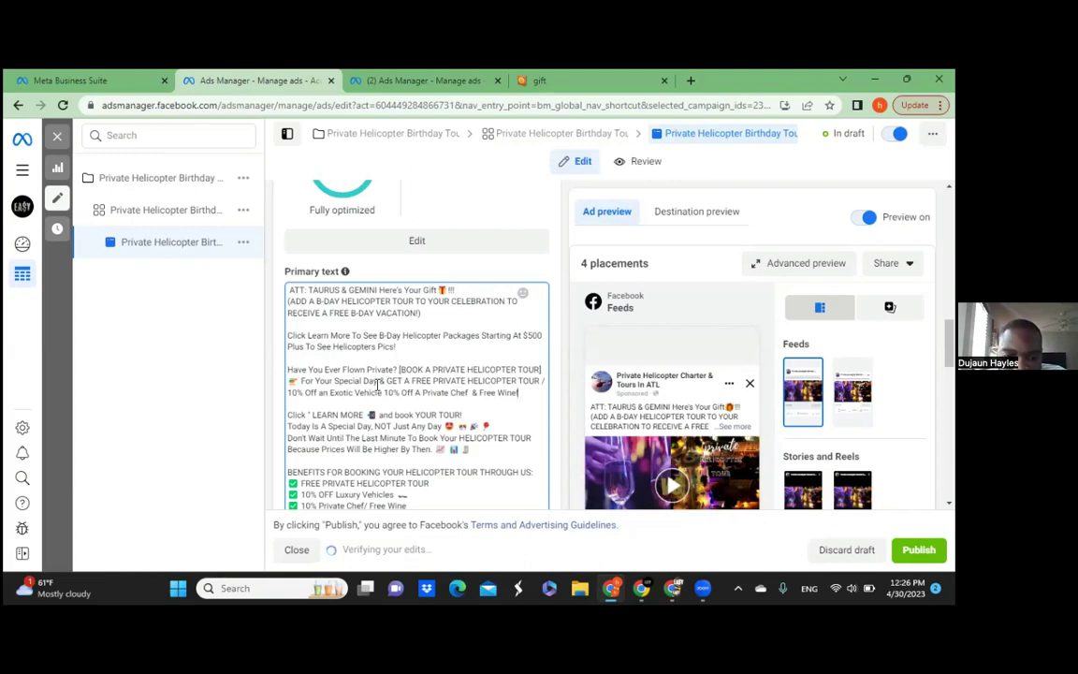
left_click(431, 381)
key("BackSpace")
key("BackSpace")
key("BackSpace")
key("BackSpace")
key("BackSpace")
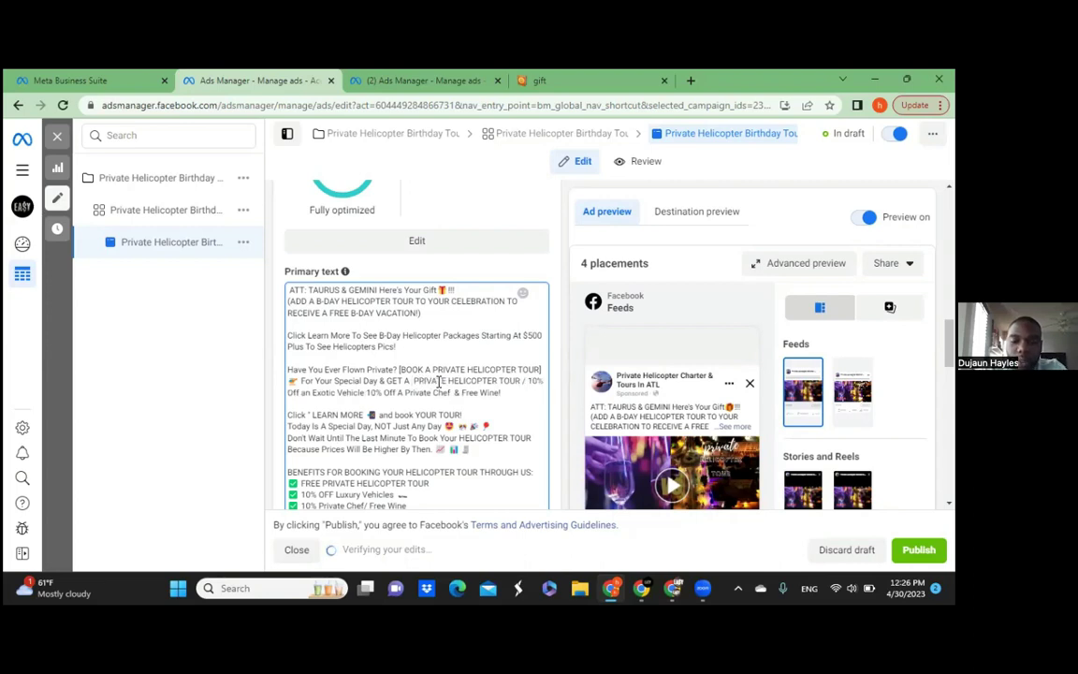
type("10% ")
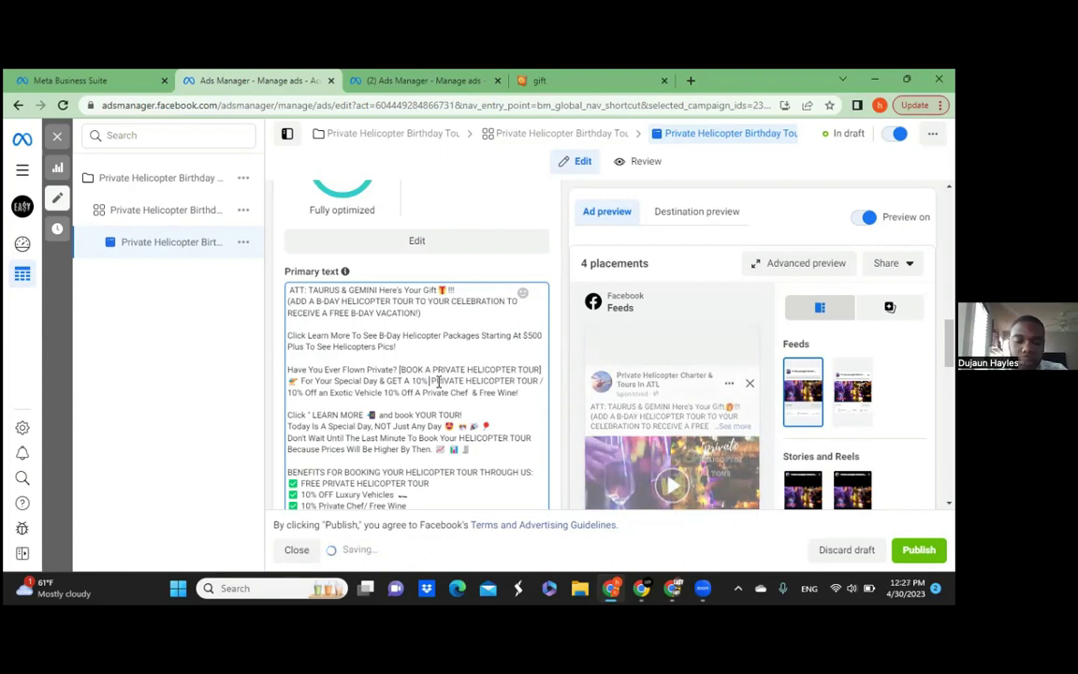
type("Off All Futu")
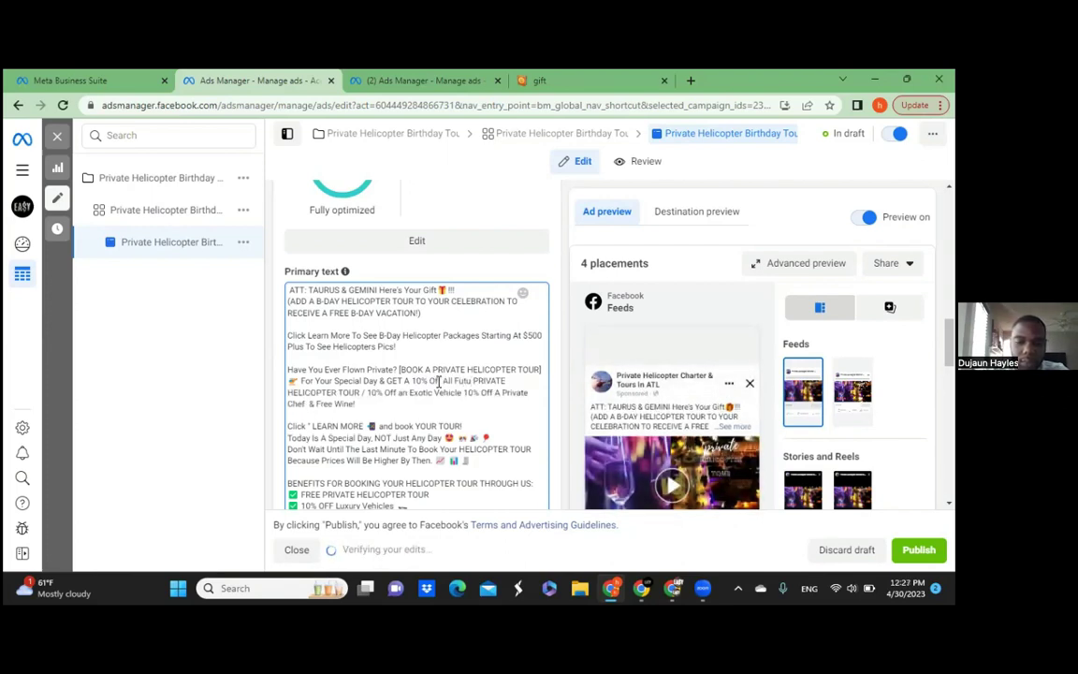
type("e")
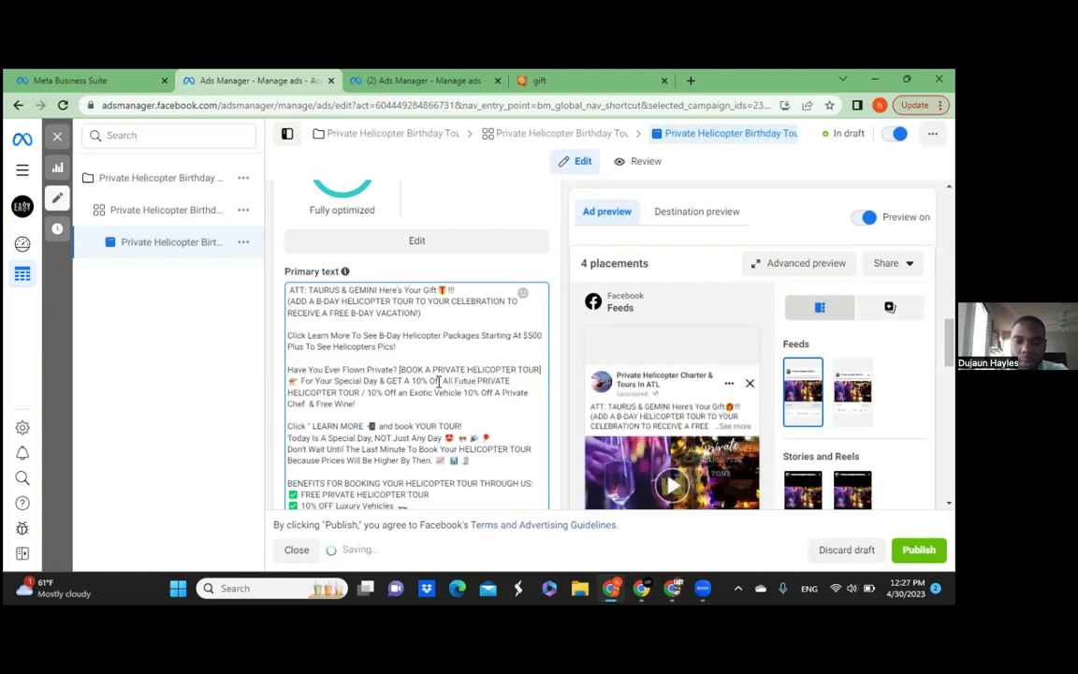
key("BackSpace")
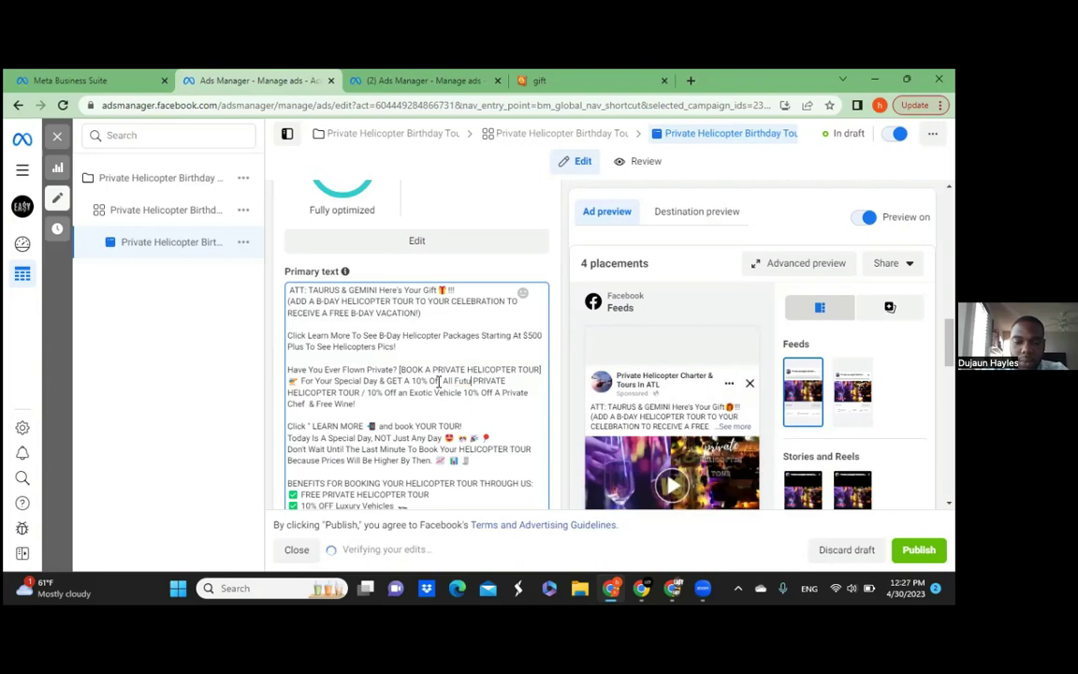
type("re")
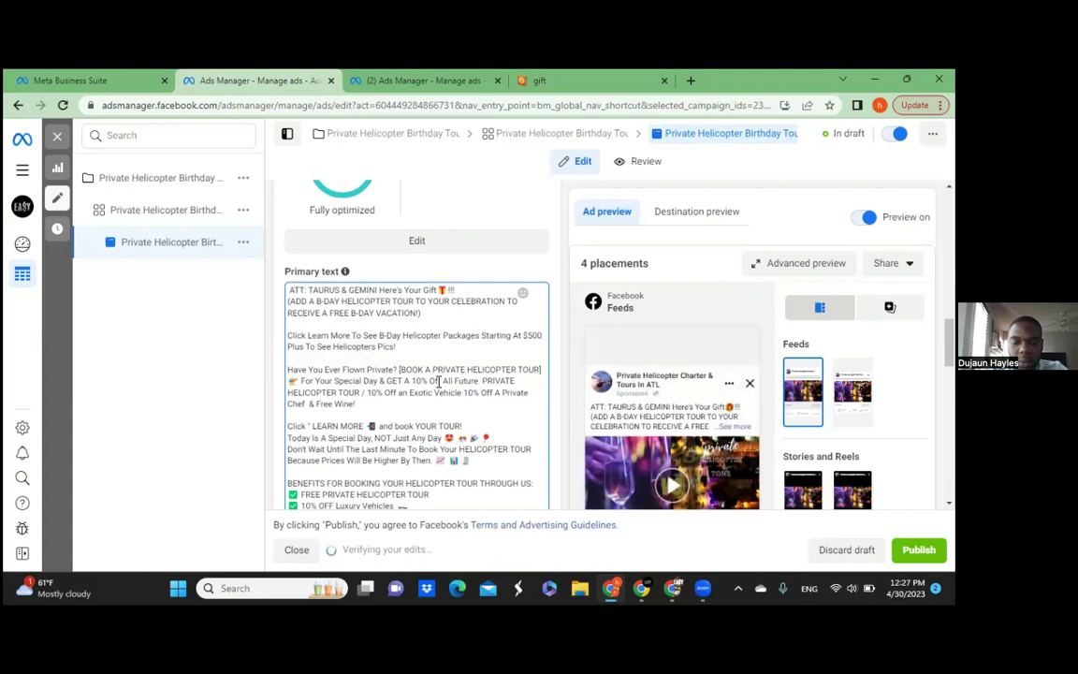
type("Flights")
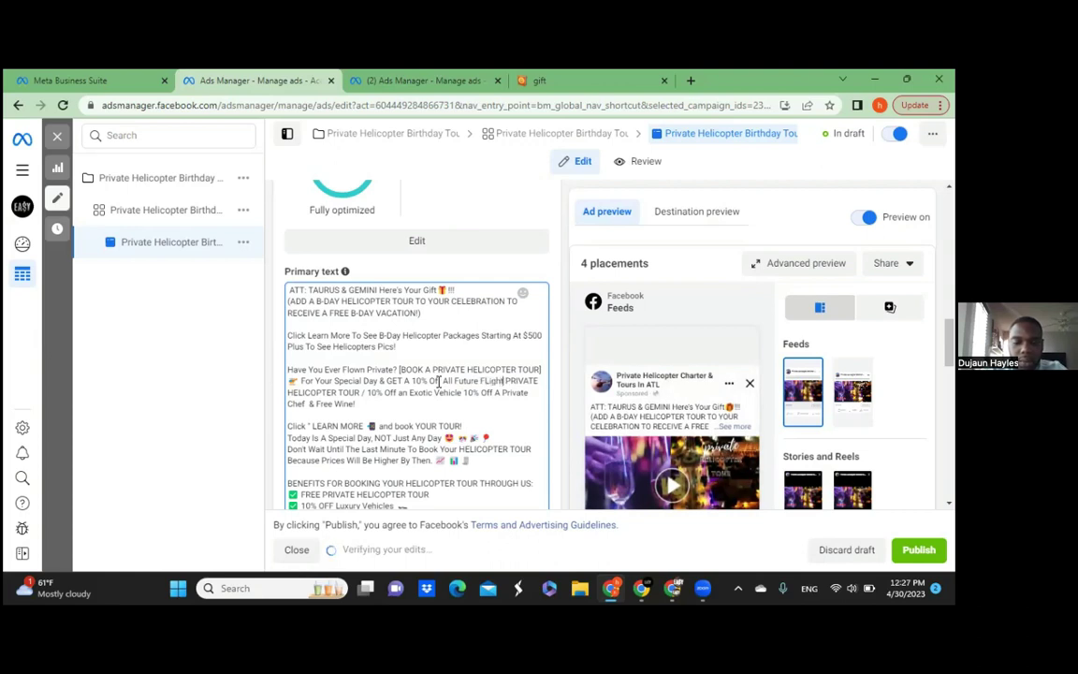
- Correct the capitalization of "Flights" in the discount offer and put a period after it
double_click(491, 382)
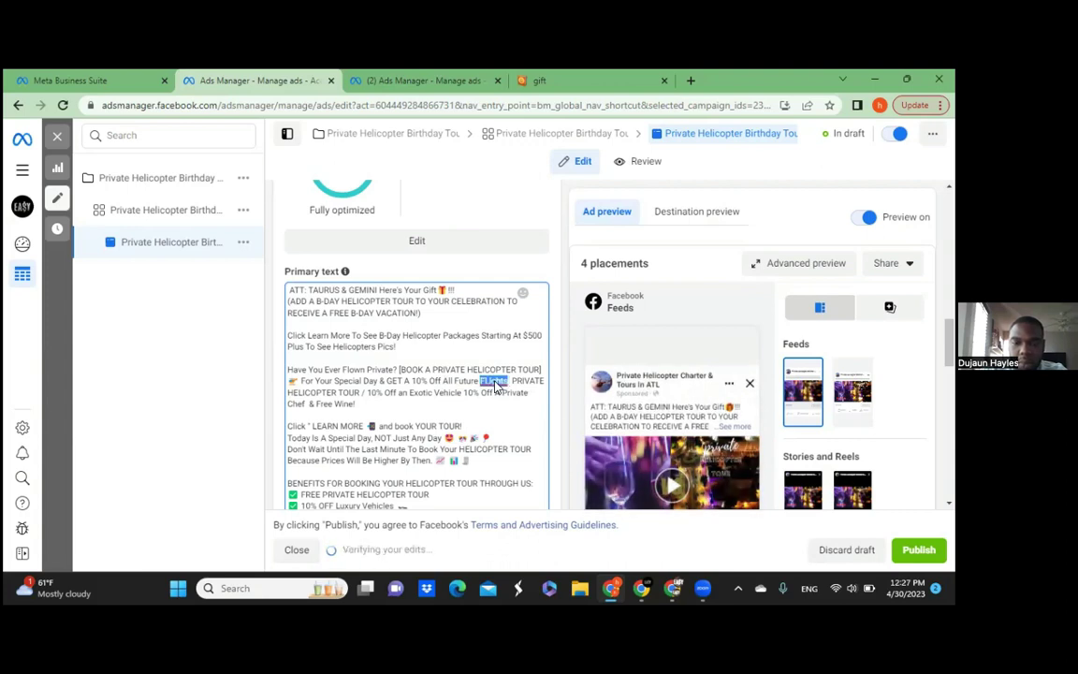
right_click(491, 382)
left_click(530, 145)
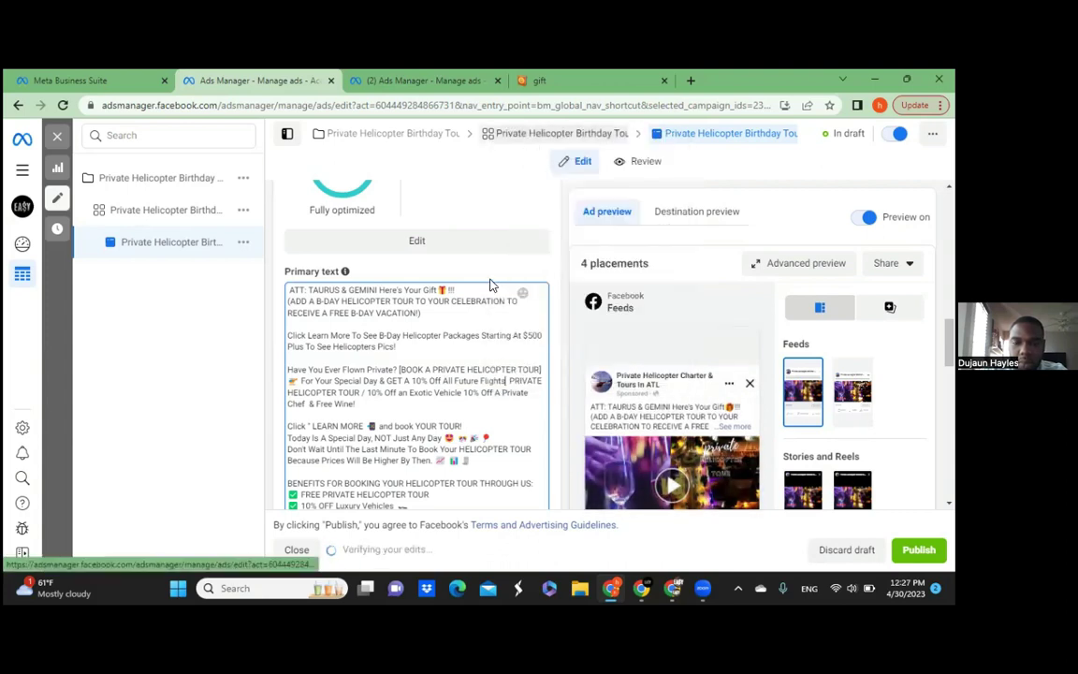
type(".")
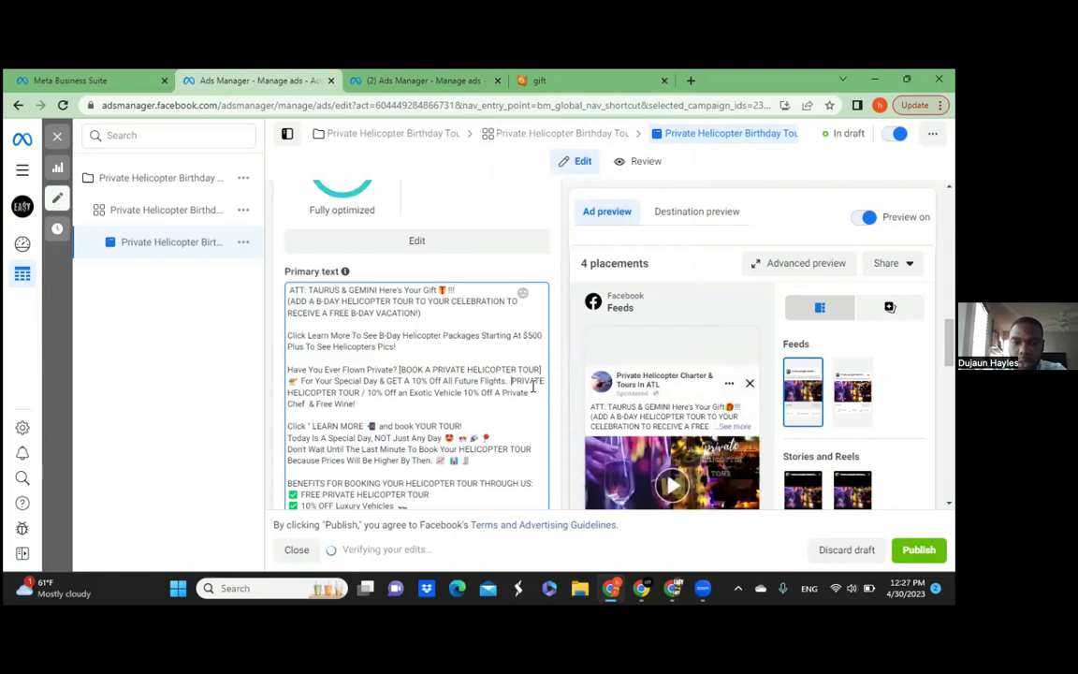
- Remove "PRIVATE HELICOPTER TOUR /" and the surplus space between "Future Flights." and the exotic vehicle discount
left_click_drag(512, 382, 358, 393)
key("BackSpace")
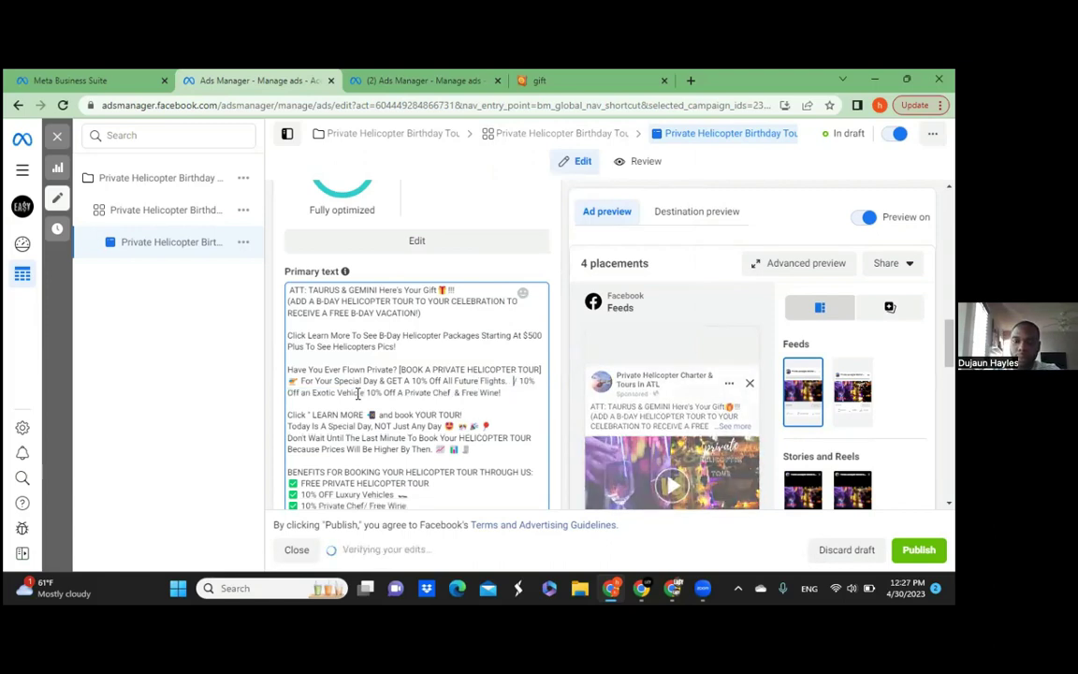
key("BackSpace")
key("BackSpace")
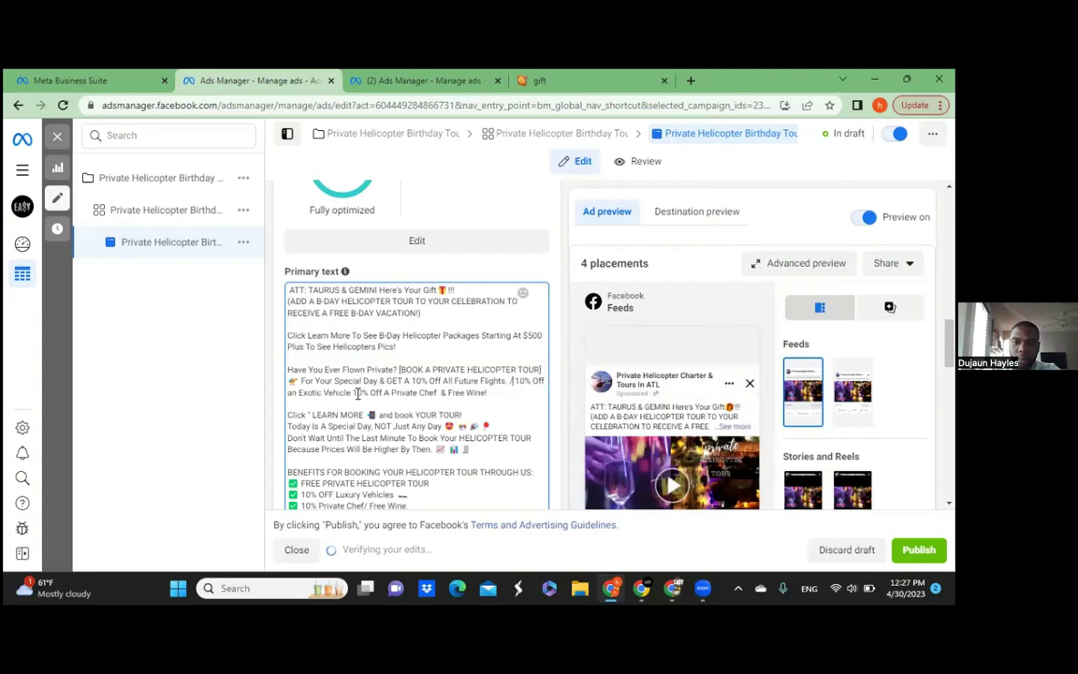
key("Delete")
key("Delete")
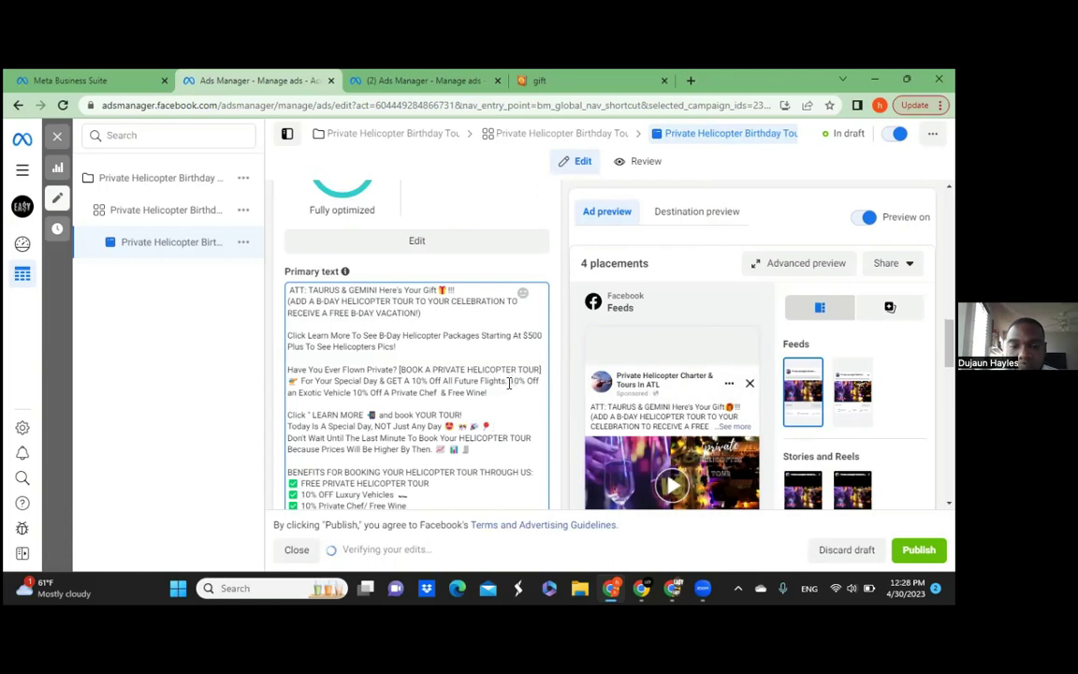
- Replace the period after "All Future Flights" with ", plus" to join it to the exotic vehicle discount
left_click(509, 383)
type(", Plus")
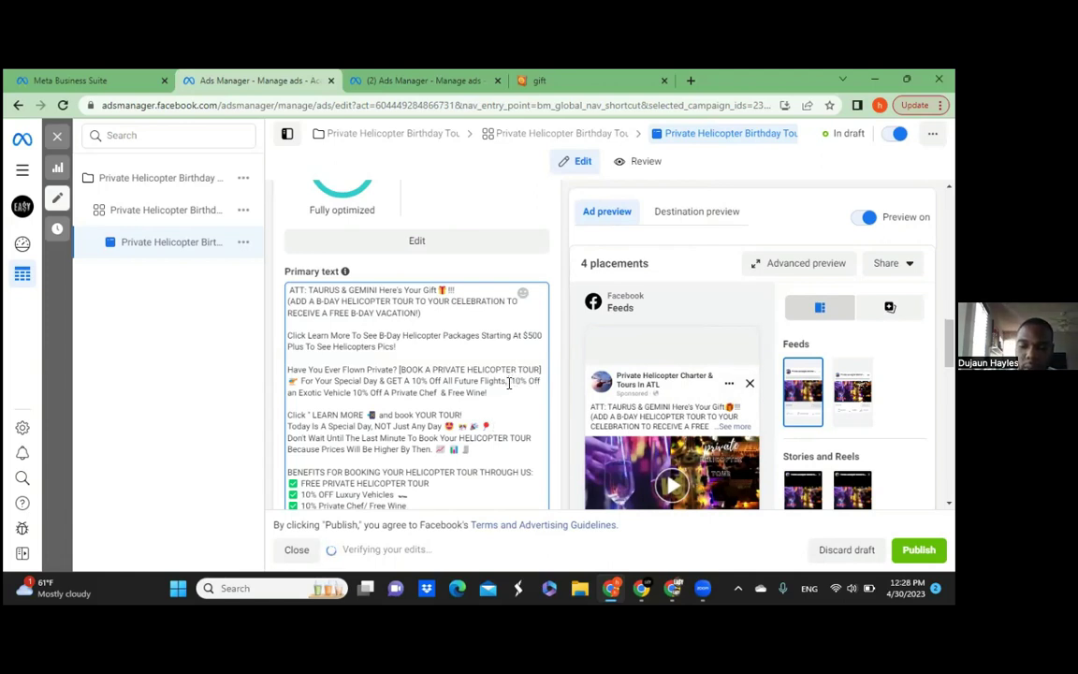
key("BackSpace")
key("BackSpace")
key("BackSpace")
key("BackSpace")
type("plus")
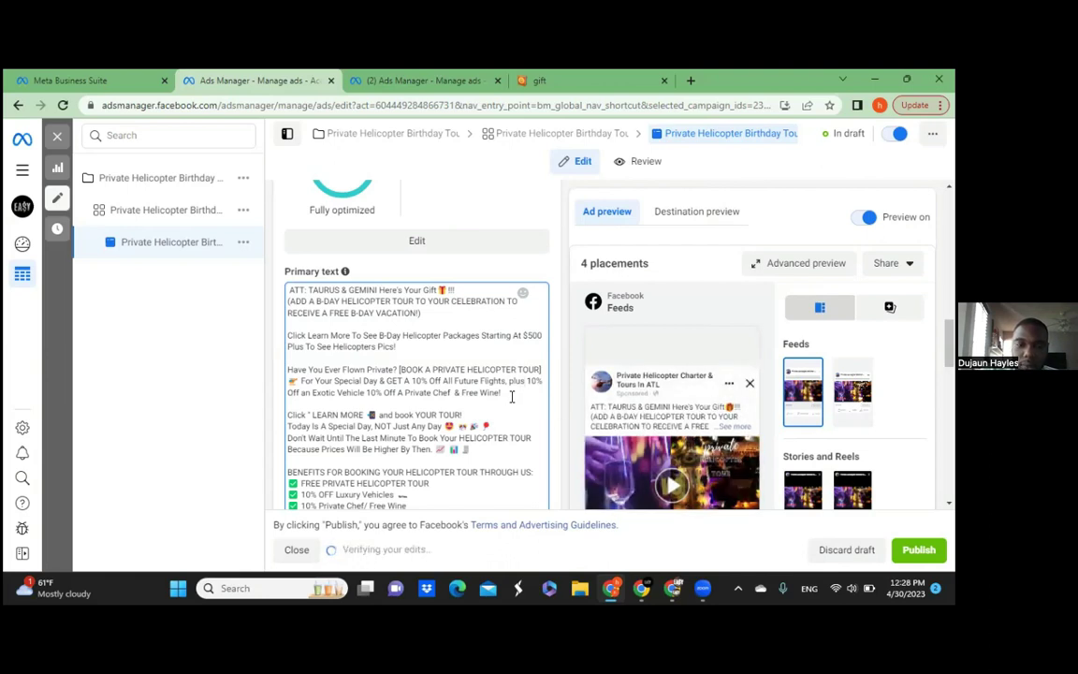
- Insert ", plus" between "Exotic Vehicle" and "10% Off A Private Chef"
left_click(366, 394)
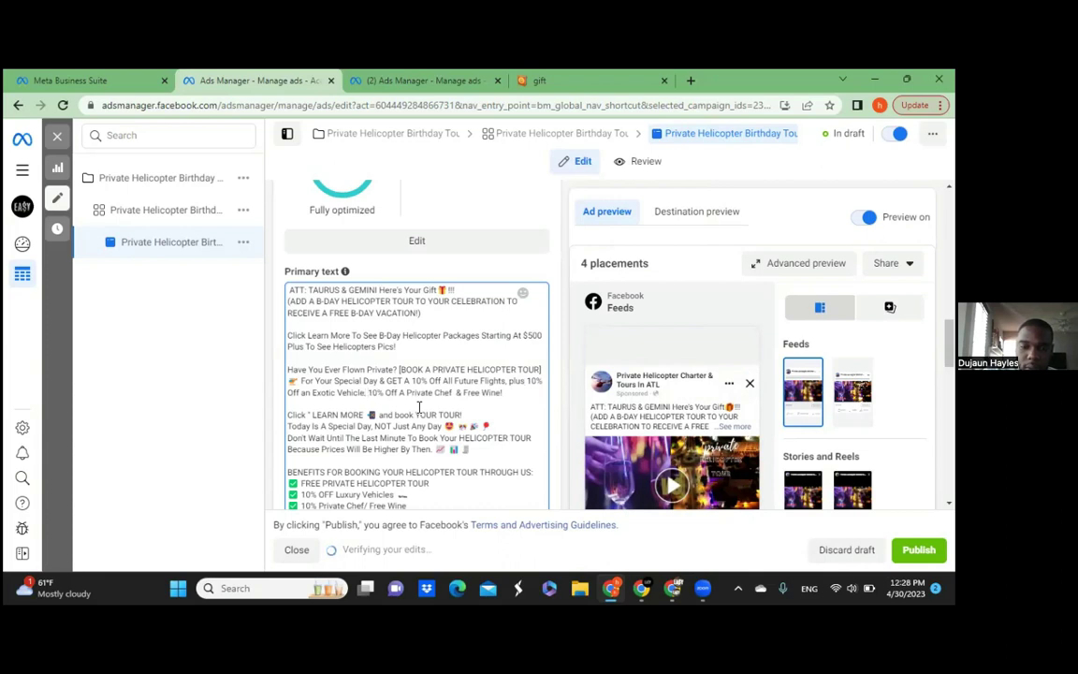
type("plus")
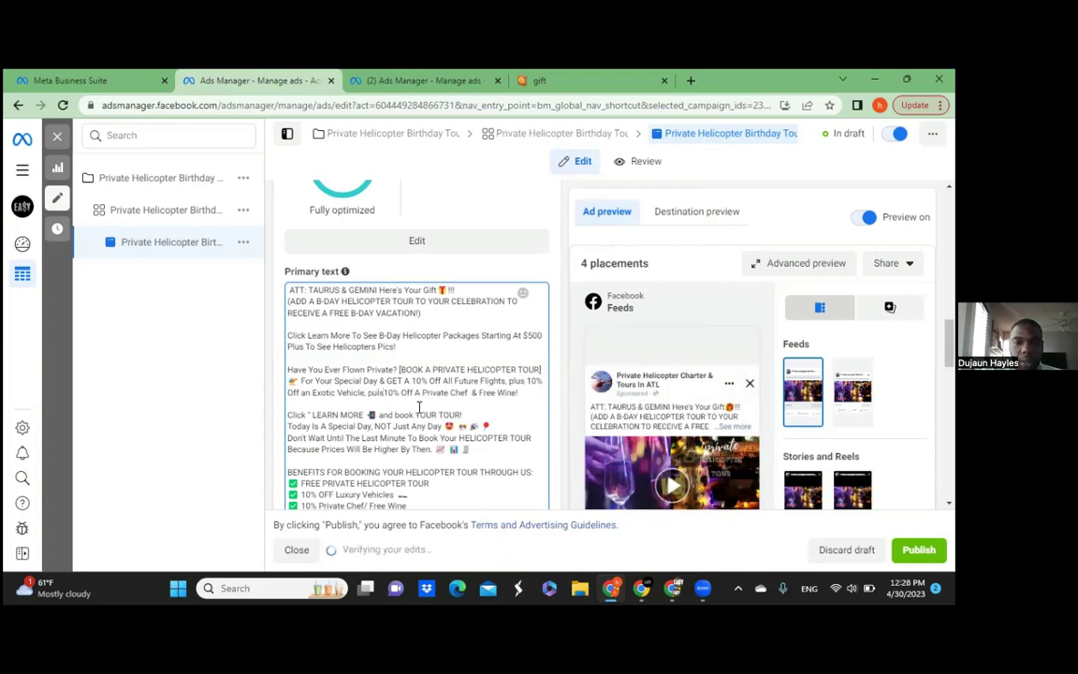
key("BackSpace")
key("BackSpace")
key("BackSpace")
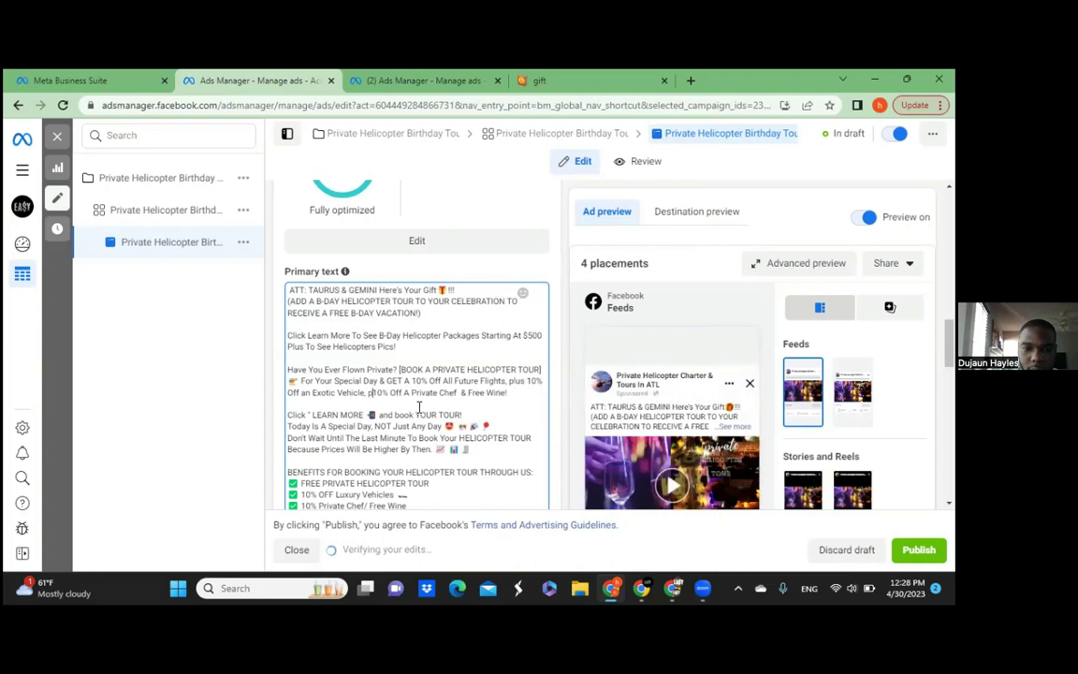
type("lus")
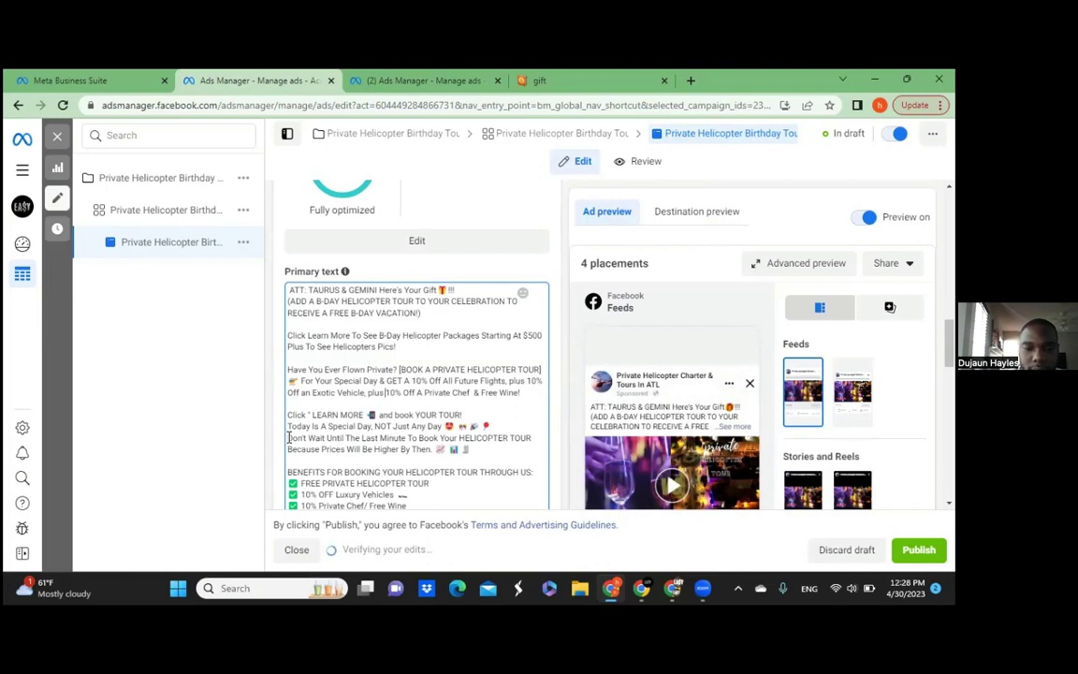
- Replace "FREE" with "10%" in the first item of the booking benefits list
mouse_move(659, 352)
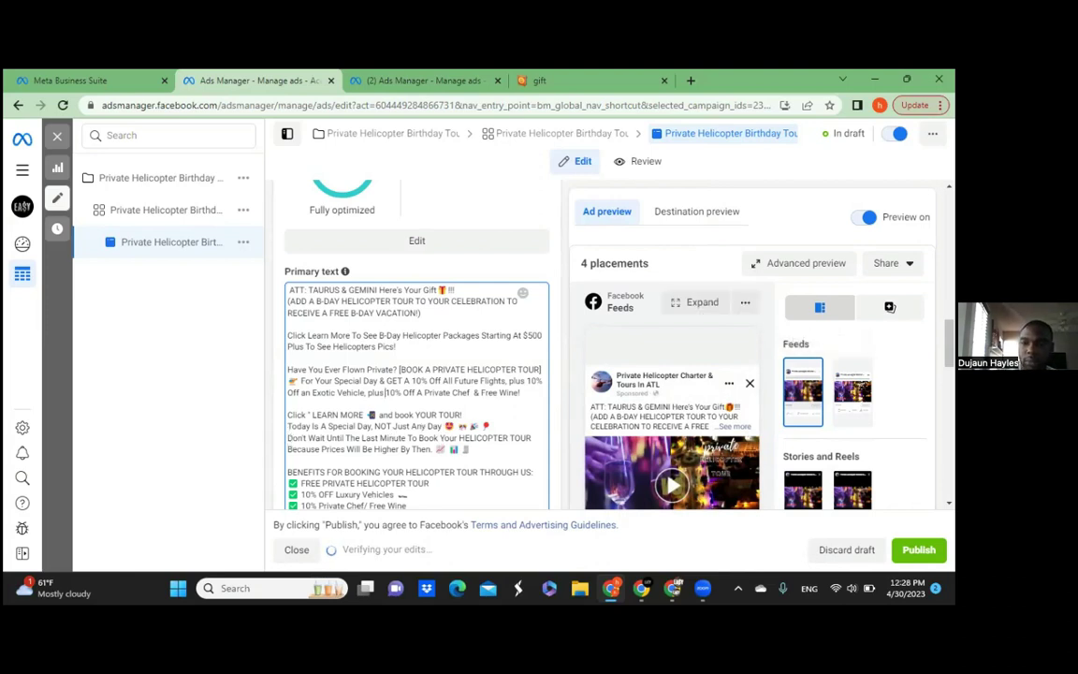
scroll(416, 375, "down", 3)
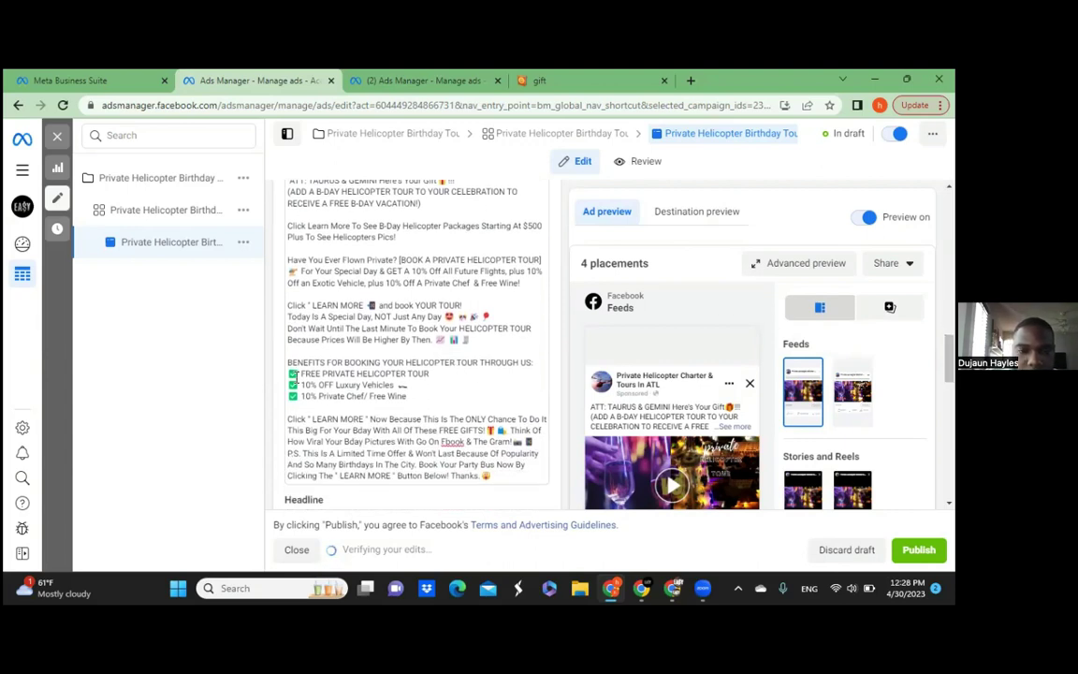
left_click(432, 374)
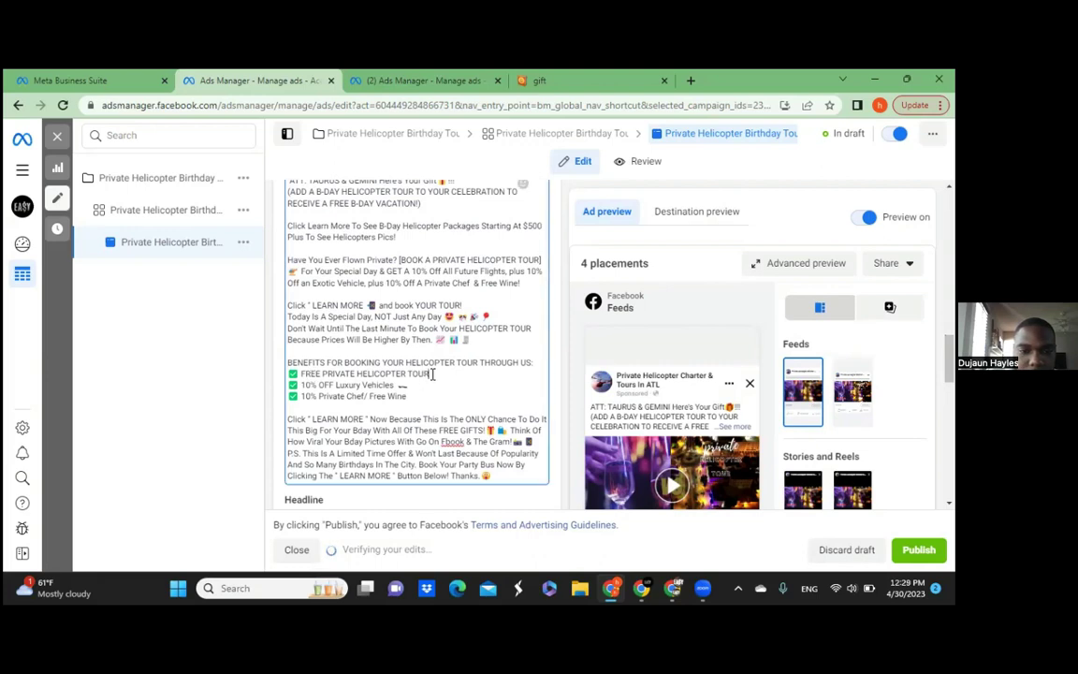
left_click(322, 373)
key("BackSpace")
key("BackSpace")
key("BackSpace")
key("BackSpace")
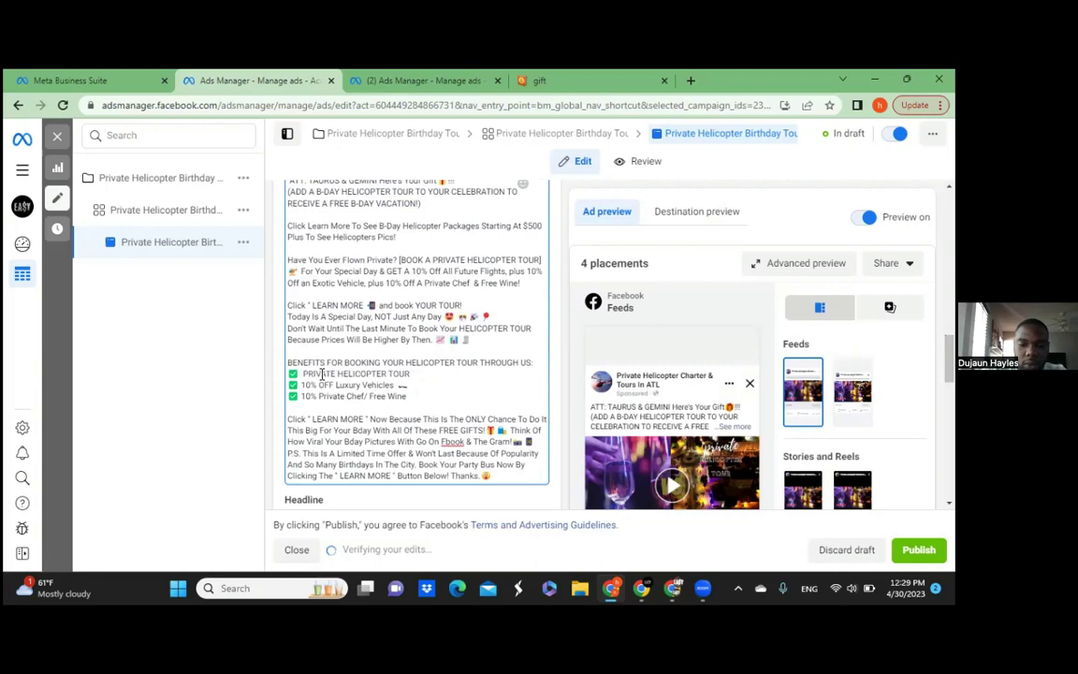
type("10 ")
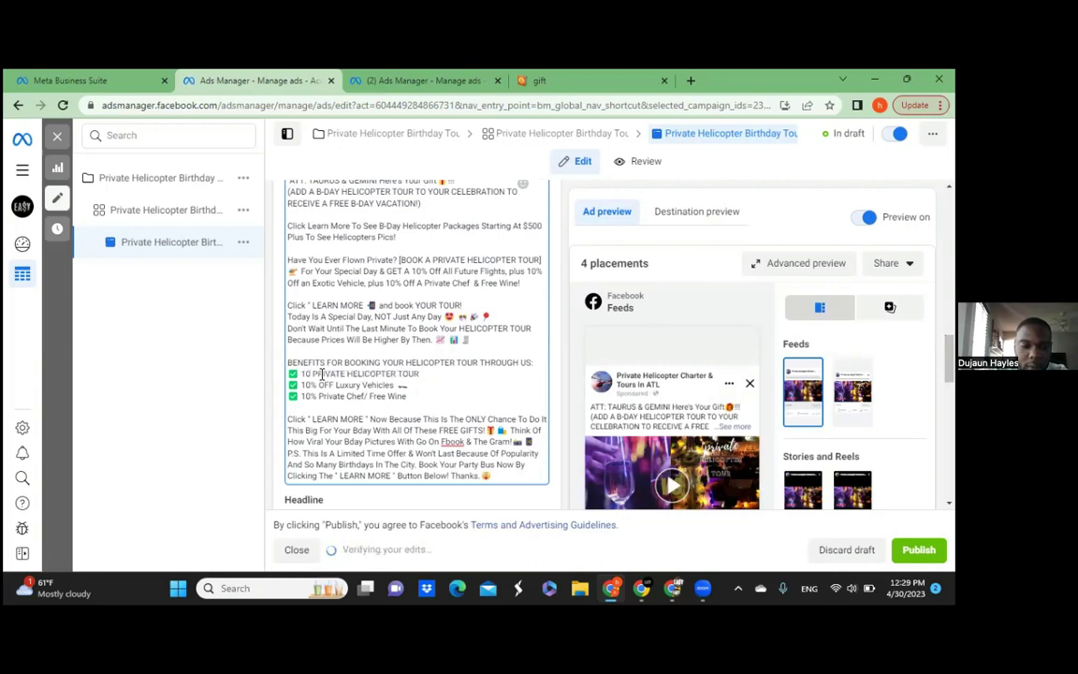
type("%")
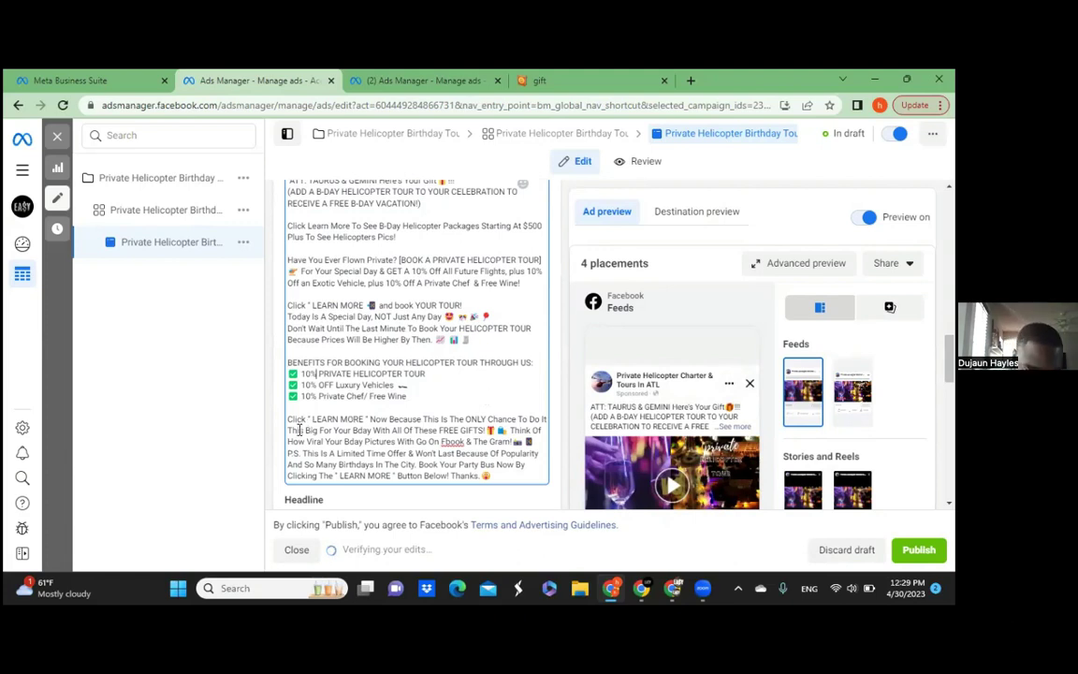
left_click(442, 376)
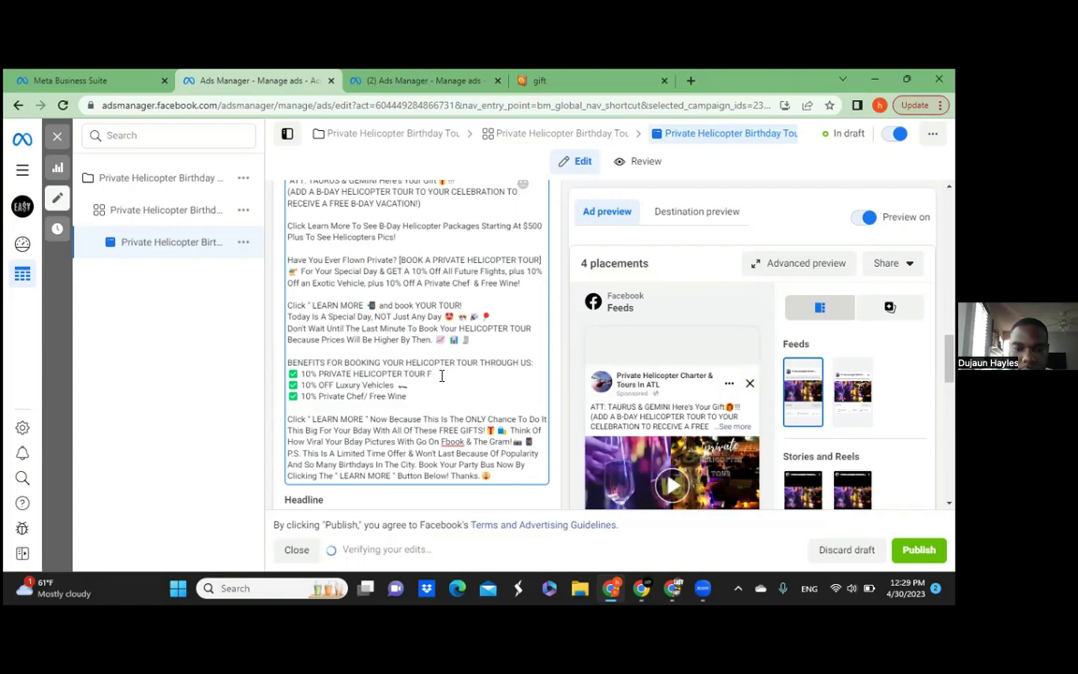
type("F")
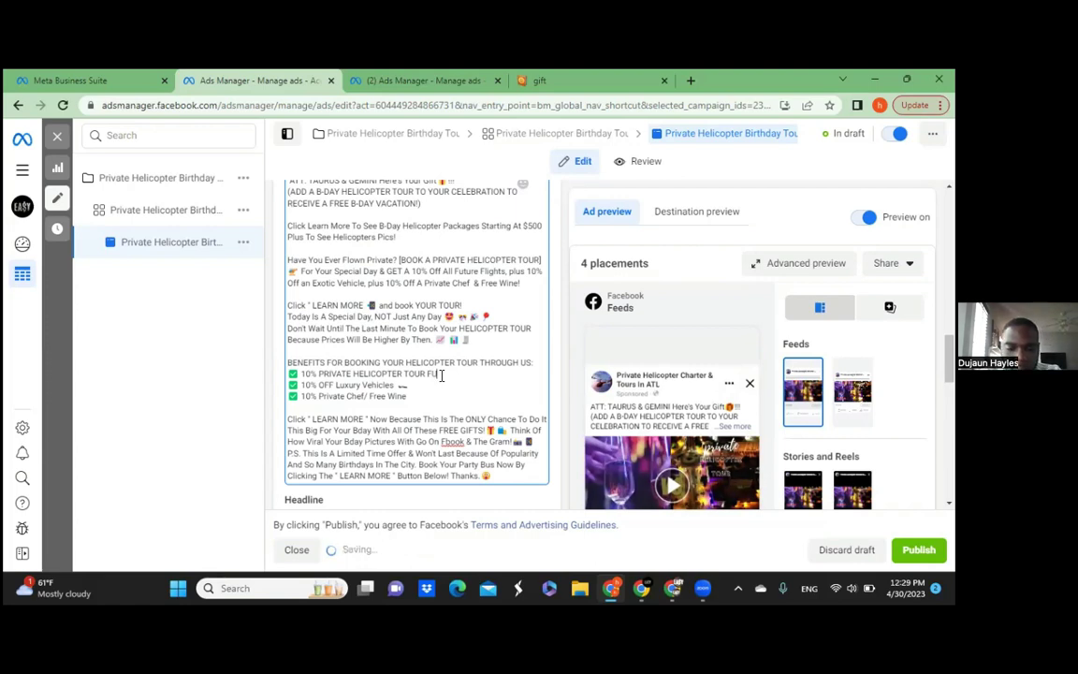
type("UTURE")
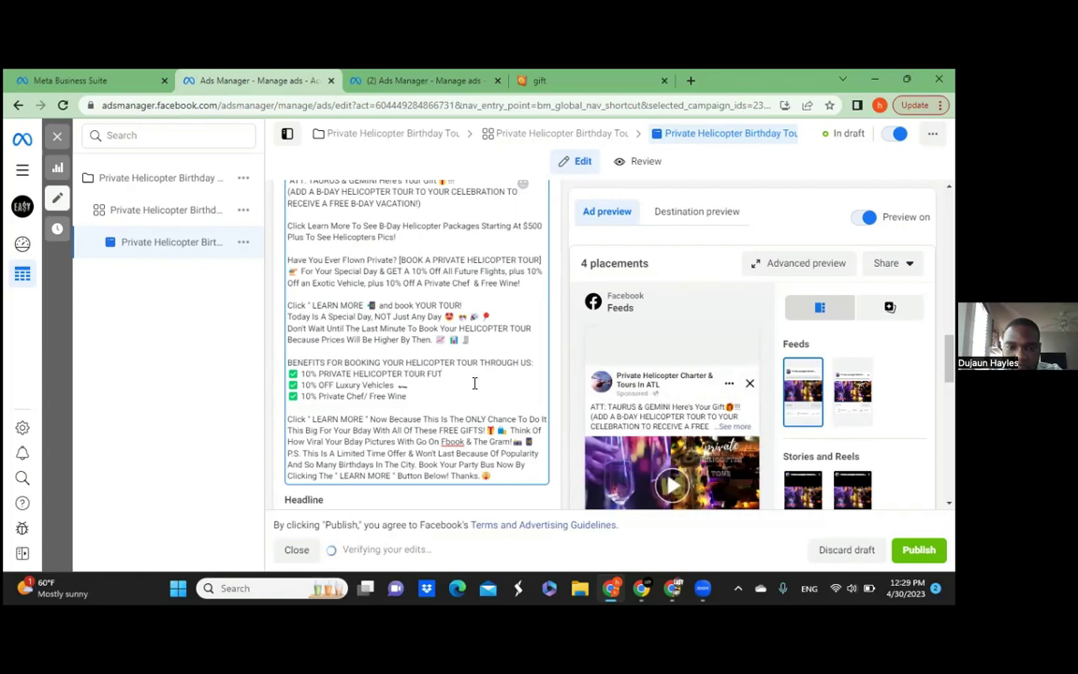
key("BackSpace")
key("BackSpace")
key("BackSpace")
key("BackSpace")
key("BackSpace")
key("BackSpace")
key("BackSpace")
key("BackSpace")
key("BackSpace")
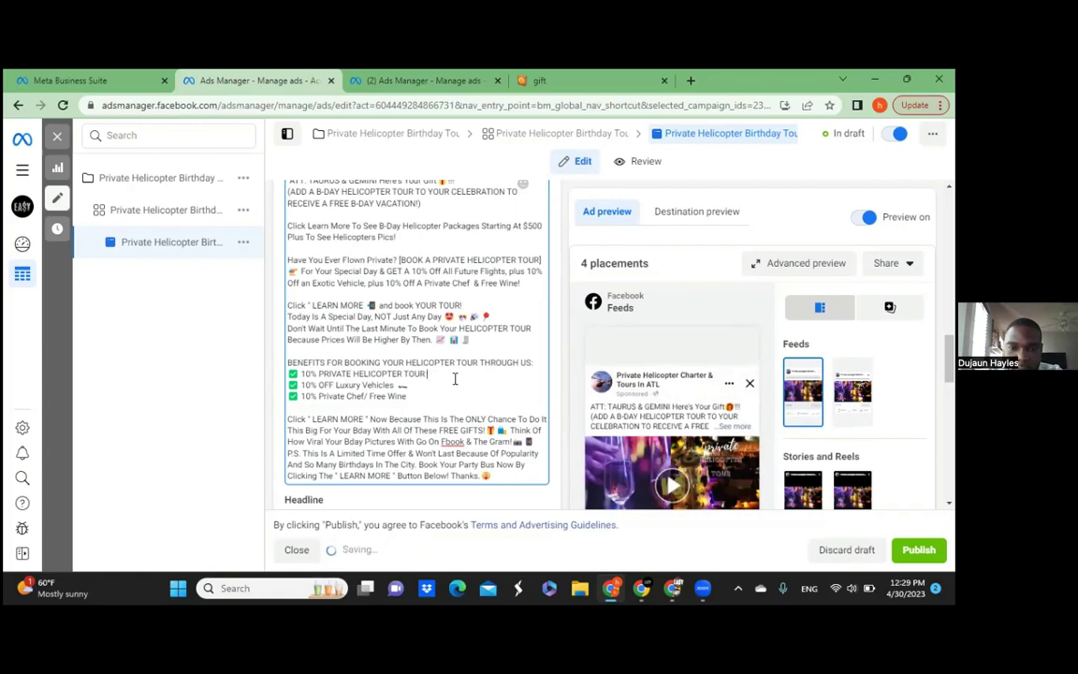
- Replace "PRIVATE HELICOPTER TOUR" with "OFF All Future Flights" in the first item of the booking benefits list
key("BackSpace")
key("BackSpace")
key("BackSpace")
key("BackSpace")
key("BackSpace")
key("BackSpace")
key("BackSpace")
key("BackSpace")
key("BackSpace")
key("BackSpace")
key("BackSpace")
key("BackSpace")
key("BackSpace")
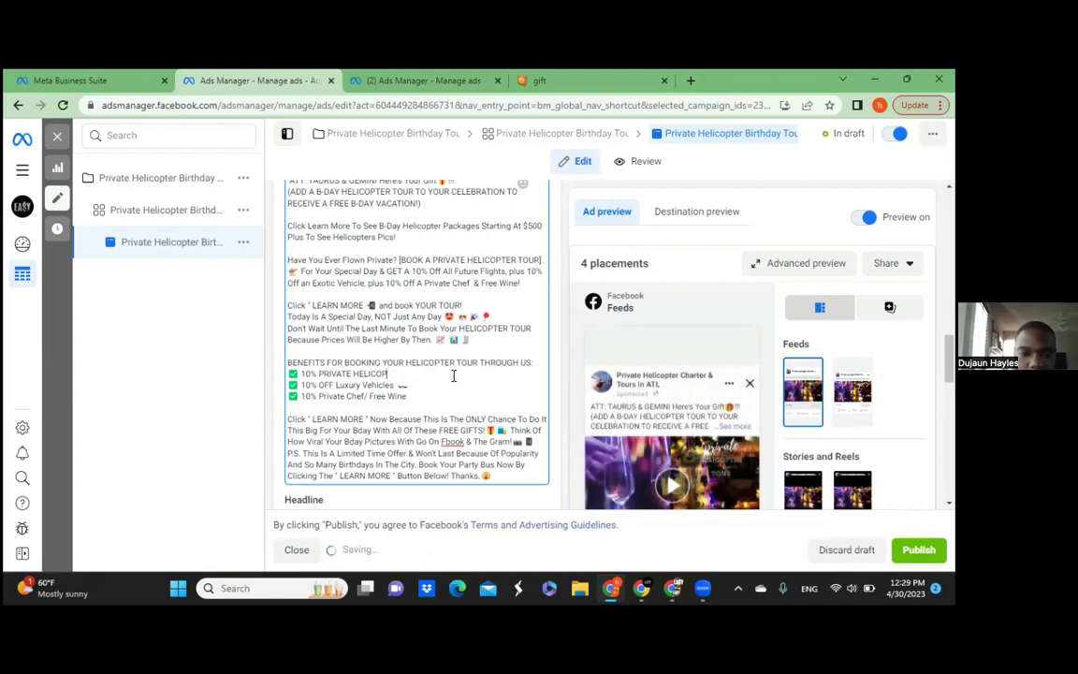
key("BackSpace")
key("BackSpace")
key("BackSpace")
key("BackSpace")
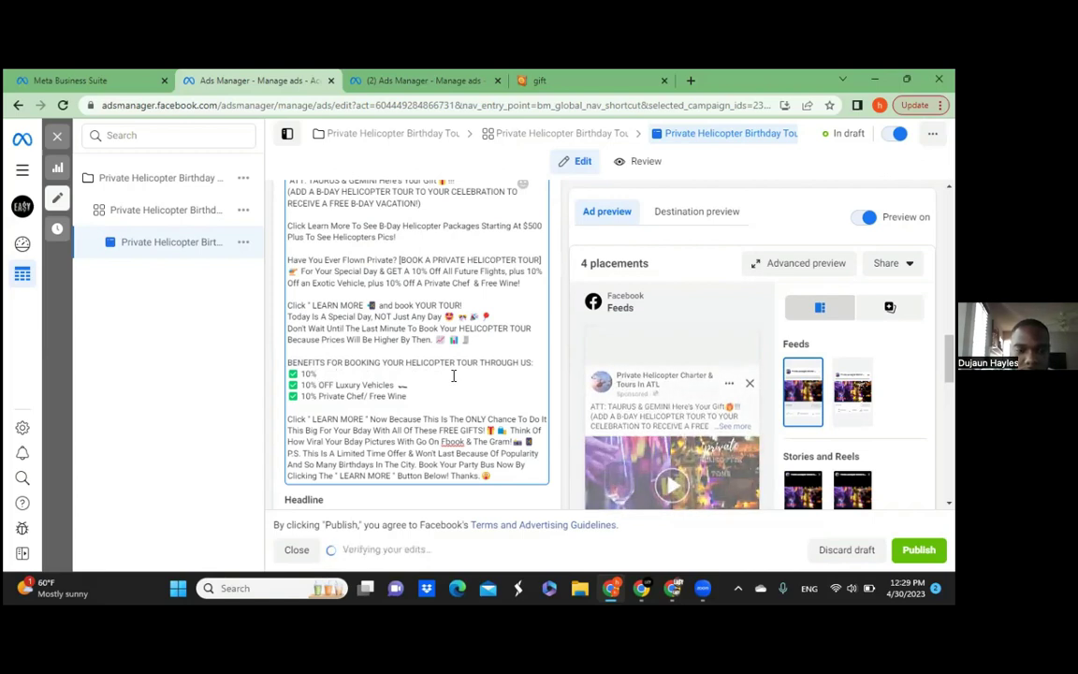
type("OFF All")
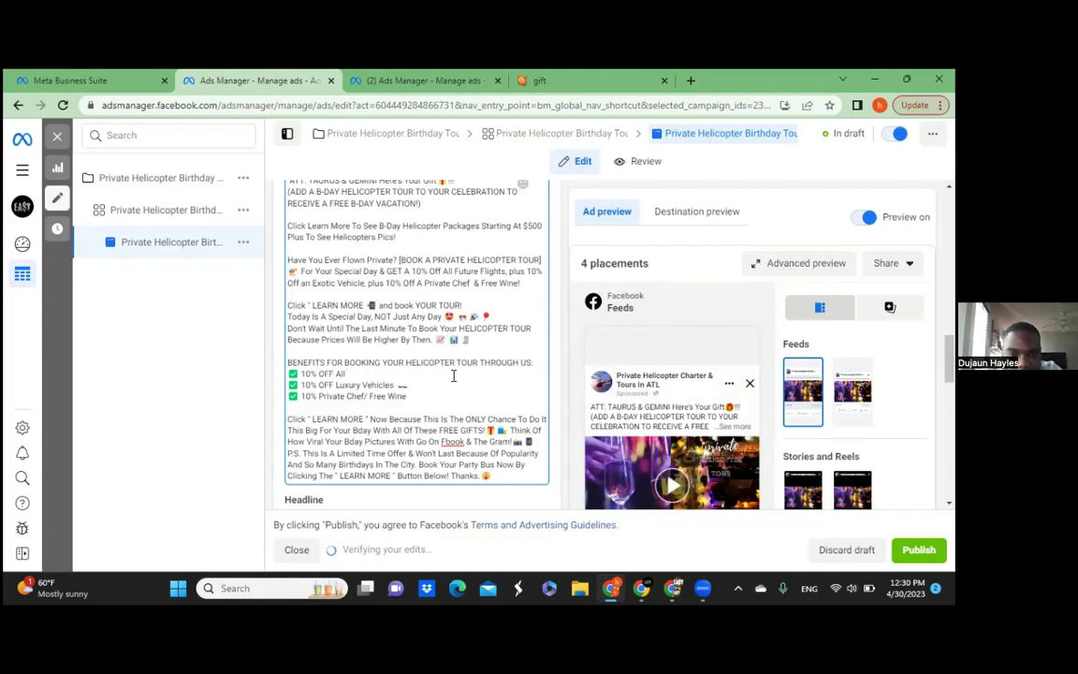
left_click(366, 374)
type("Future F")
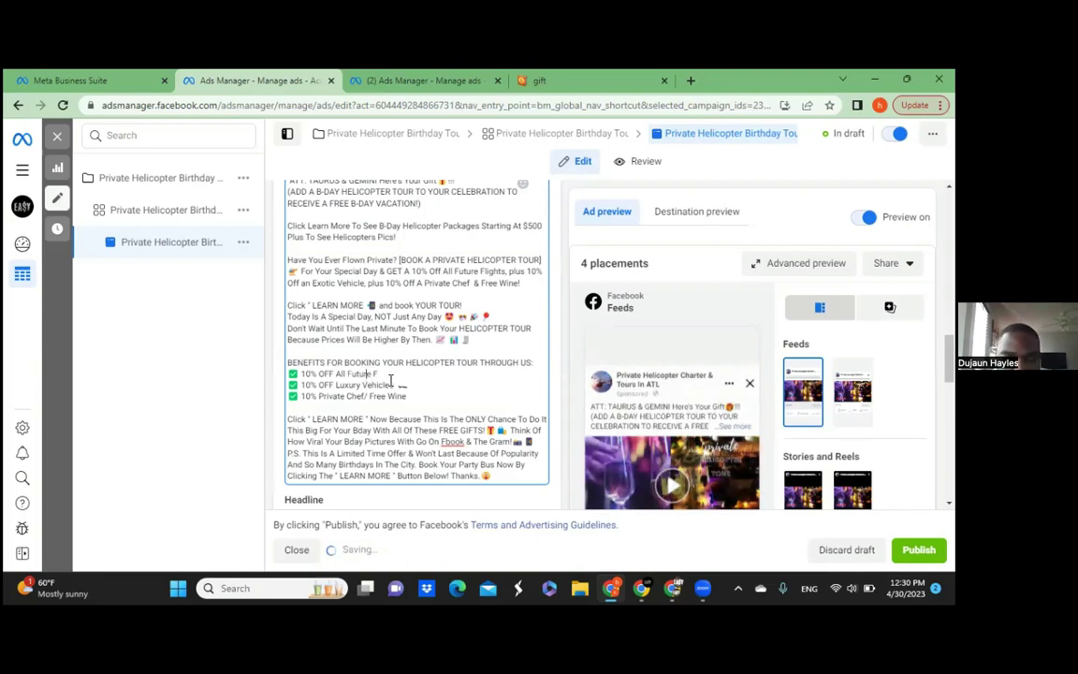
type("lights")
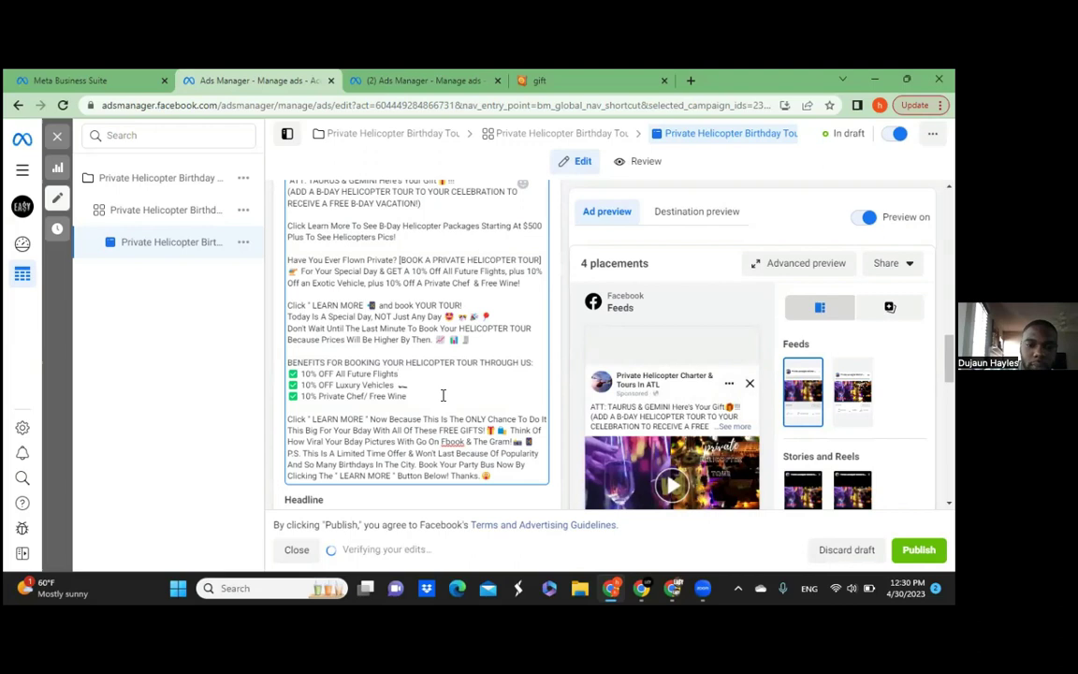
- Replace "Wine" with "Family Vacation" in the private chef item of the booking benefits list
key("BackSpace")
key("BackSpace")
key("BackSpace")
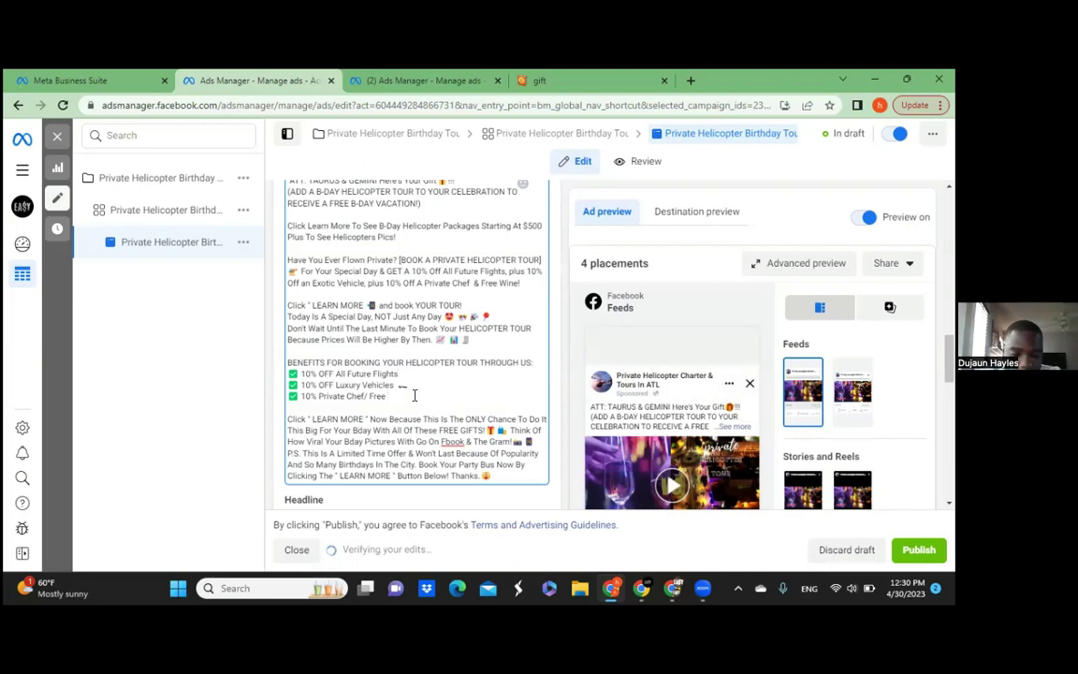
type("Family")
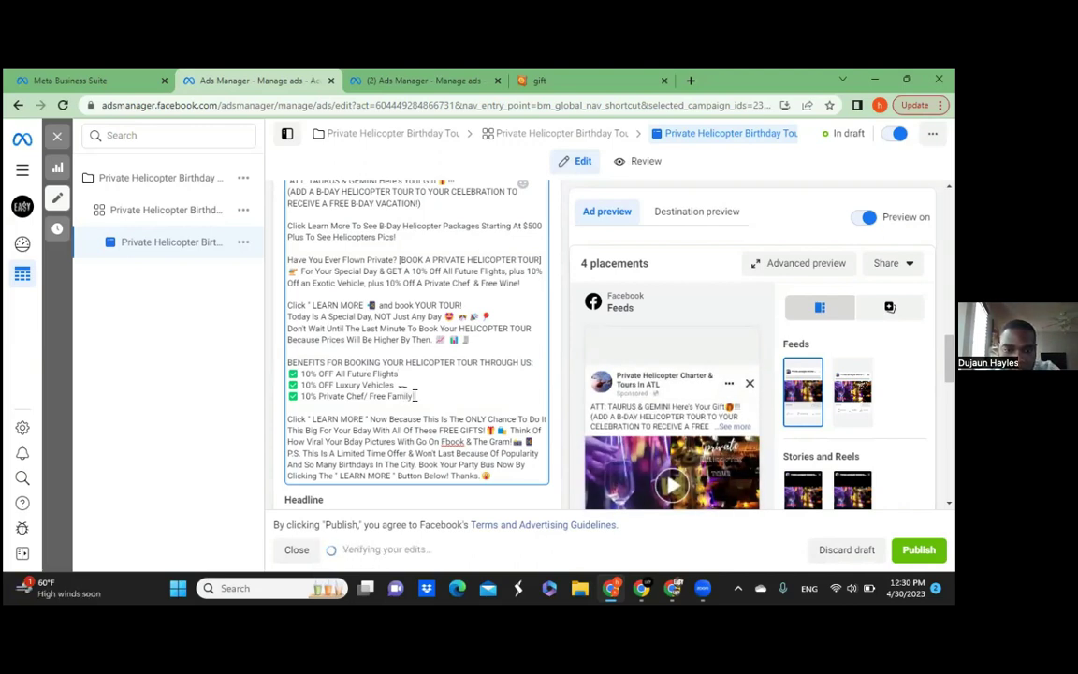
type(" Vacation")
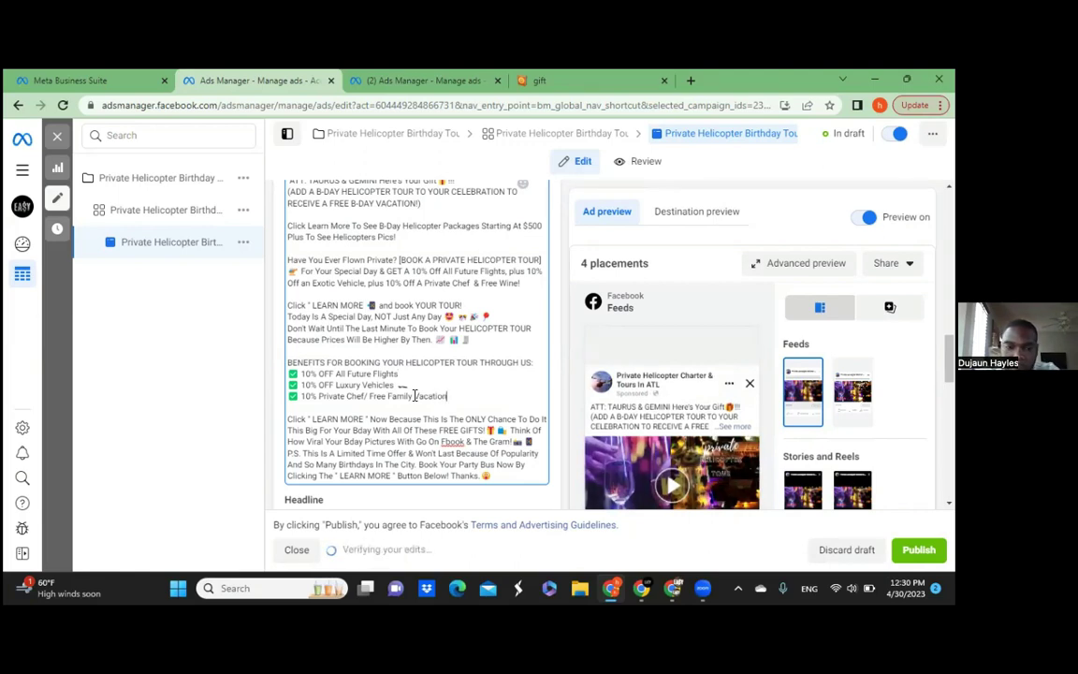
- Replace "Family" with "B-Day" before "Vacation" in the private chef item and append "Up To 5 People" to it
left_click(414, 396)
key("BackSpace")
key("BackSpace")
key("BackSpace")
key("BackSpace")
key("BackSpace")
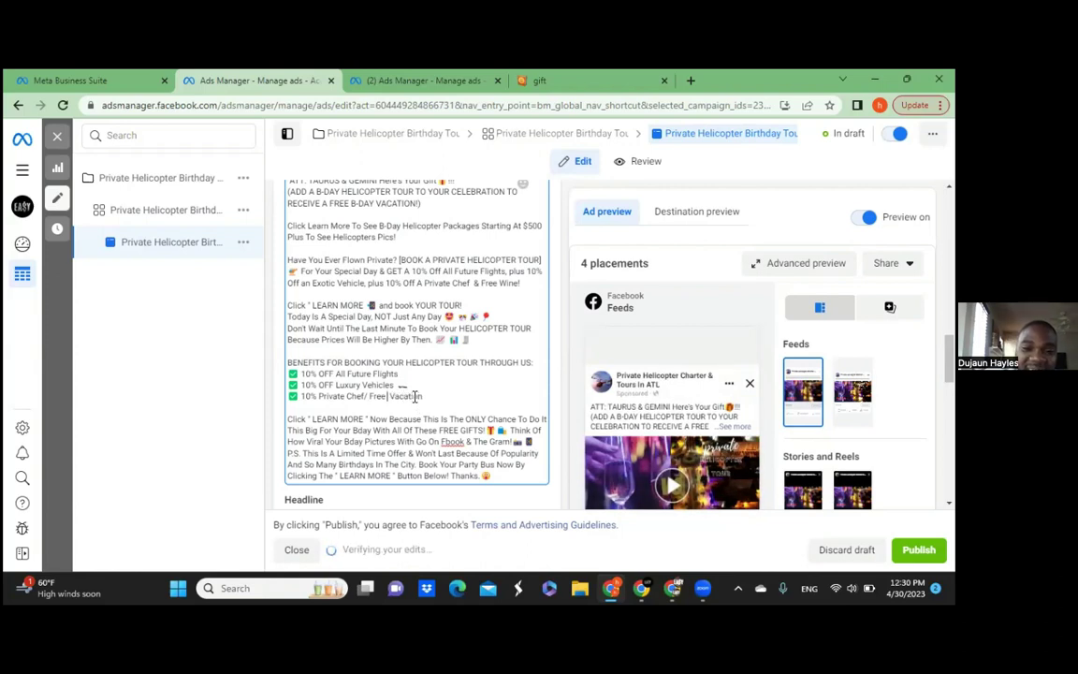
key("BackSpace")
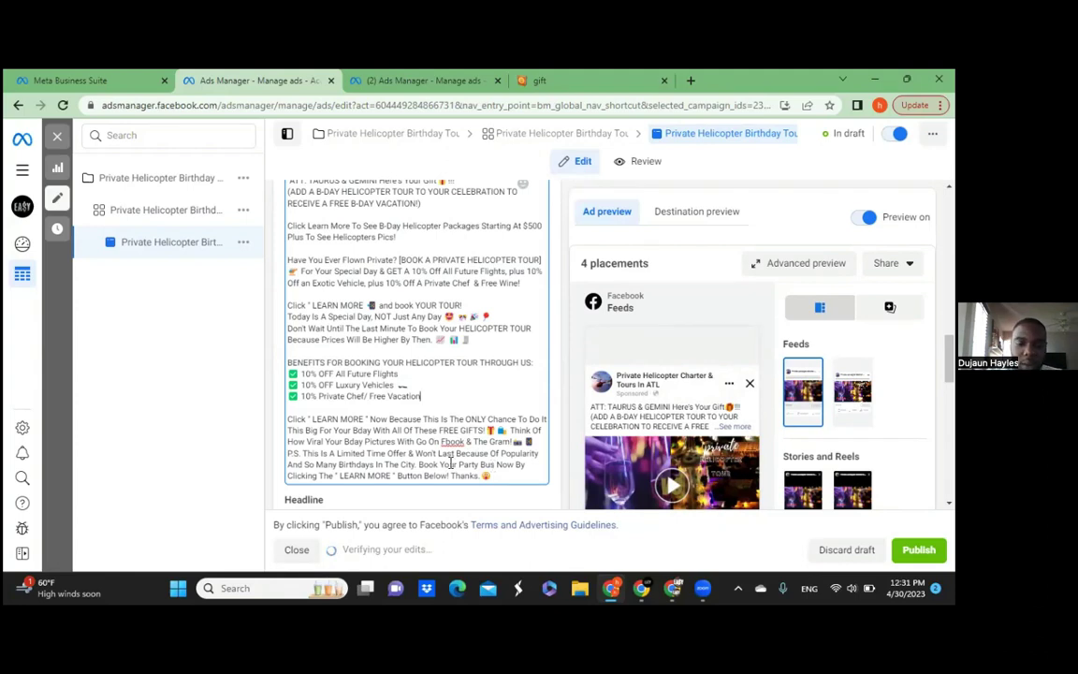
left_click(389, 397)
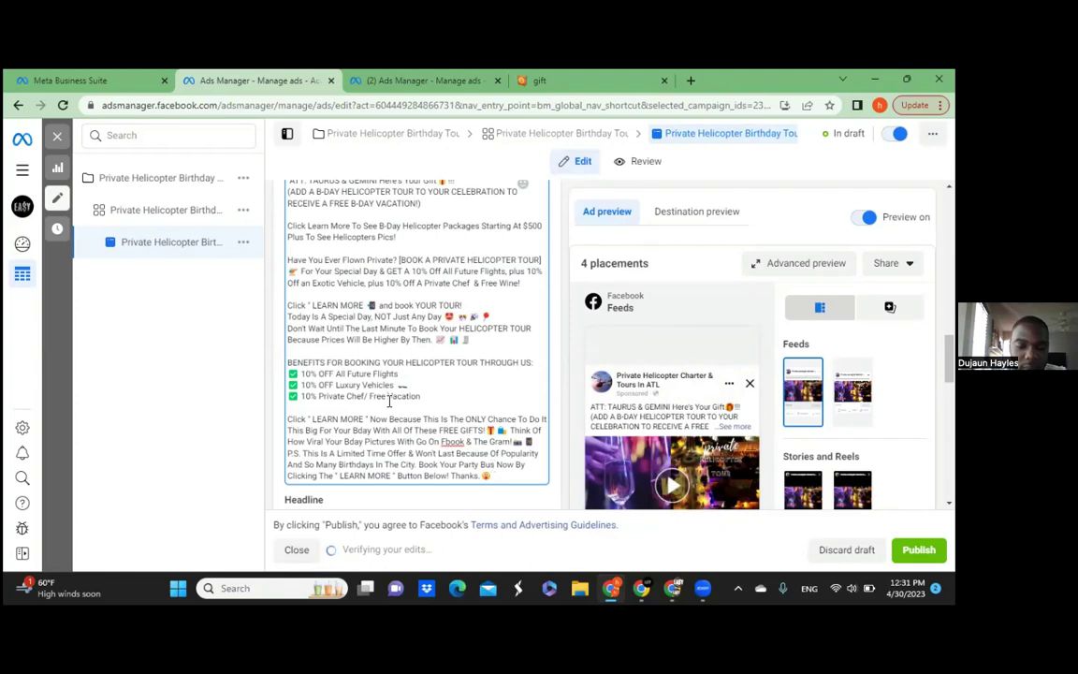
type("B-Day")
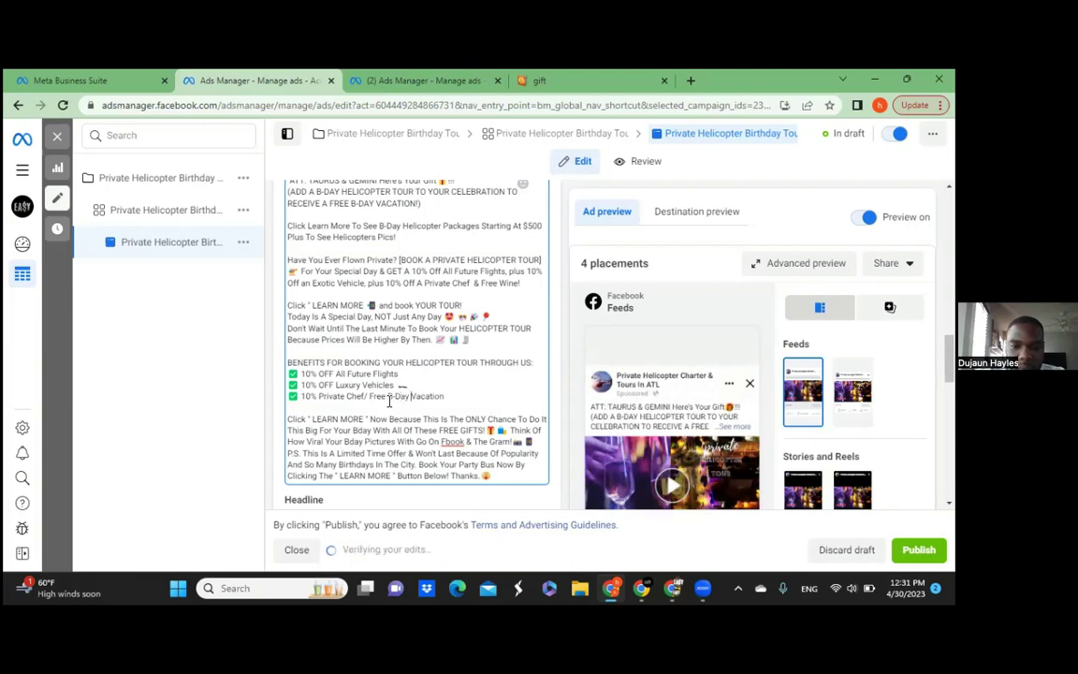
left_click(456, 397)
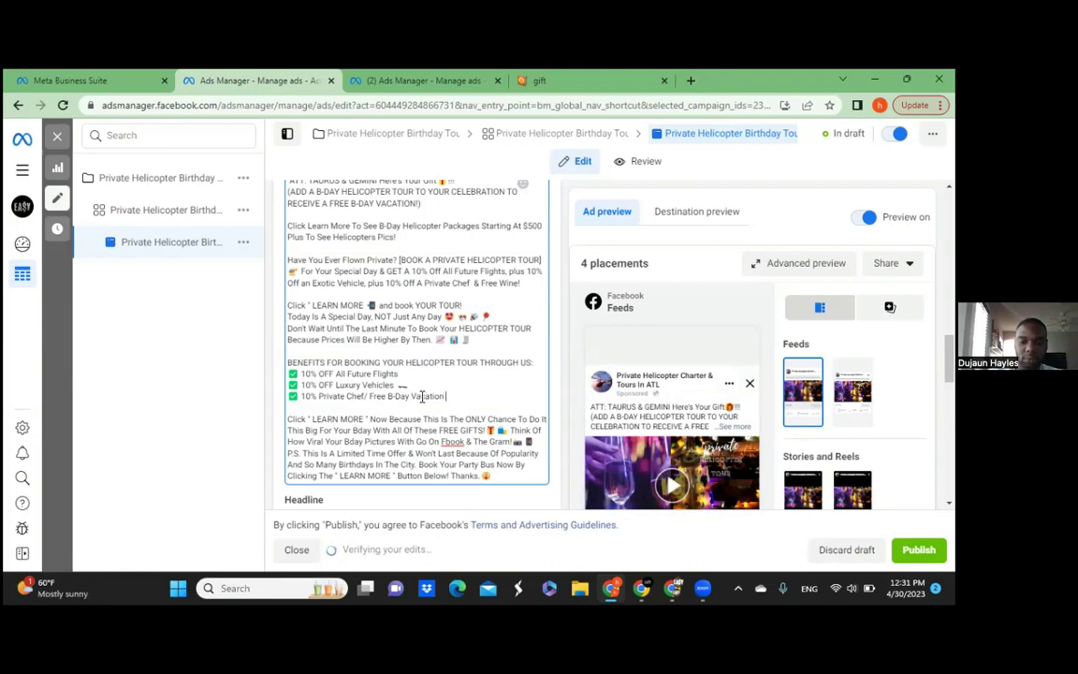
type("Up To 5 People")
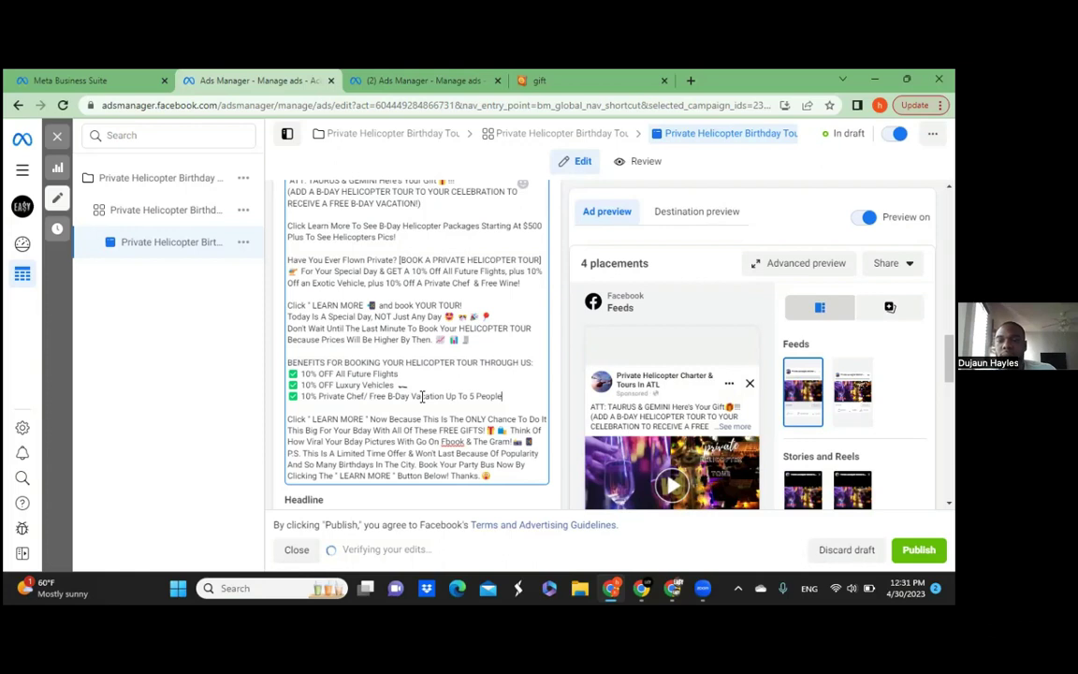
- Look over the ad's setup from its name and format through the primary text to the message template and tracking
scroll(889, 309, "up", 10)
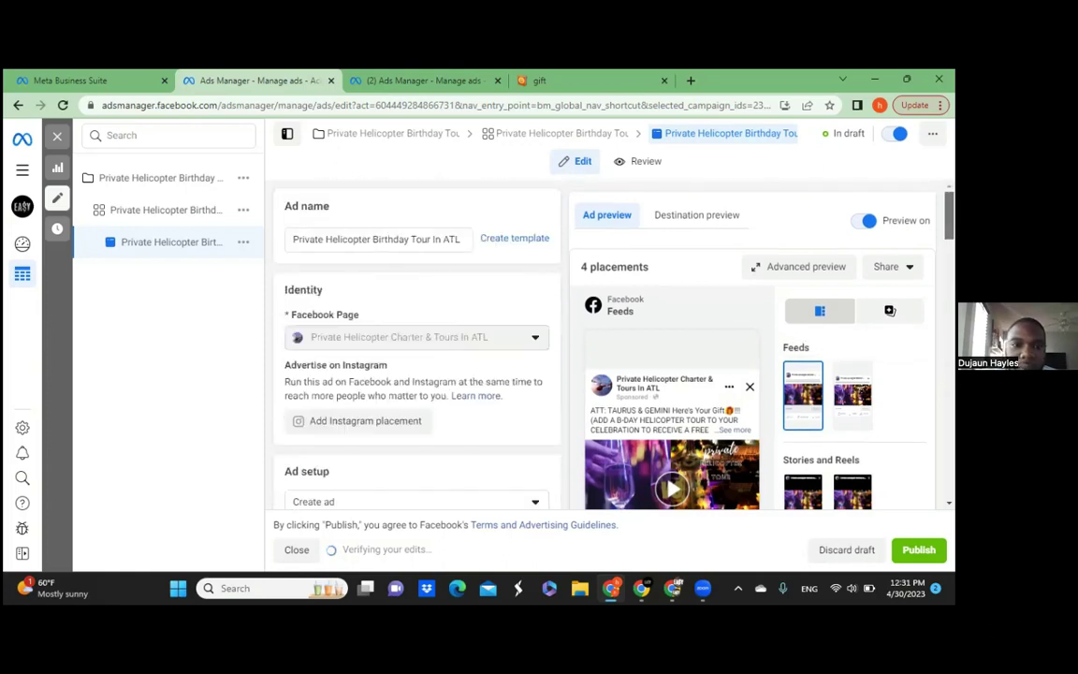
scroll(890, 311, "down", 10)
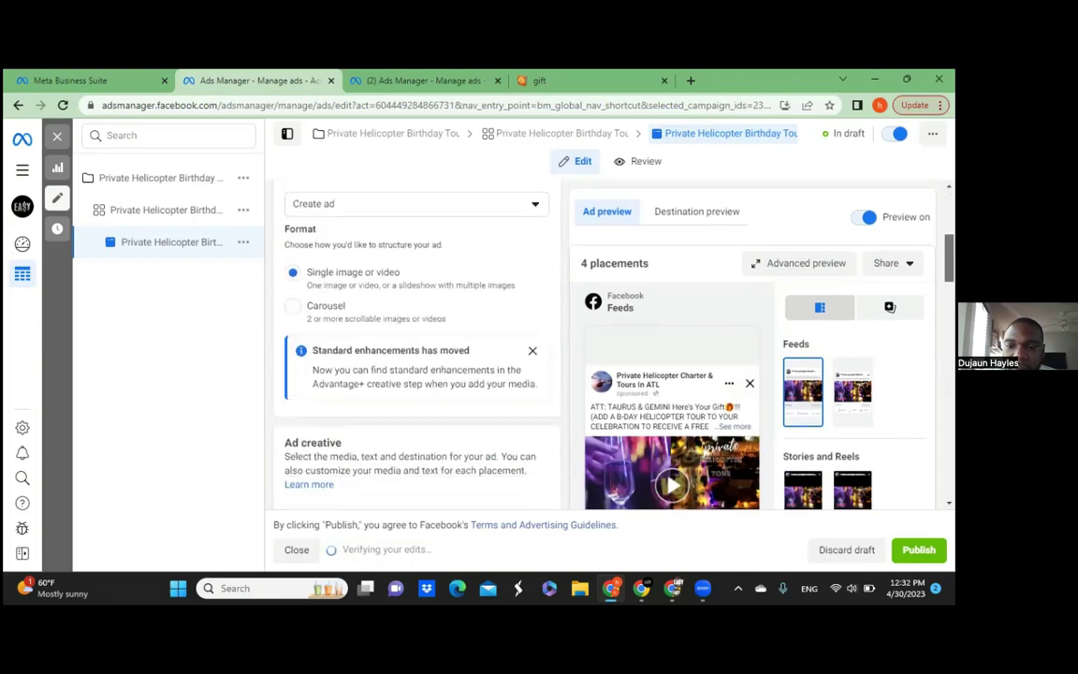
scroll(890, 309, "down", 2)
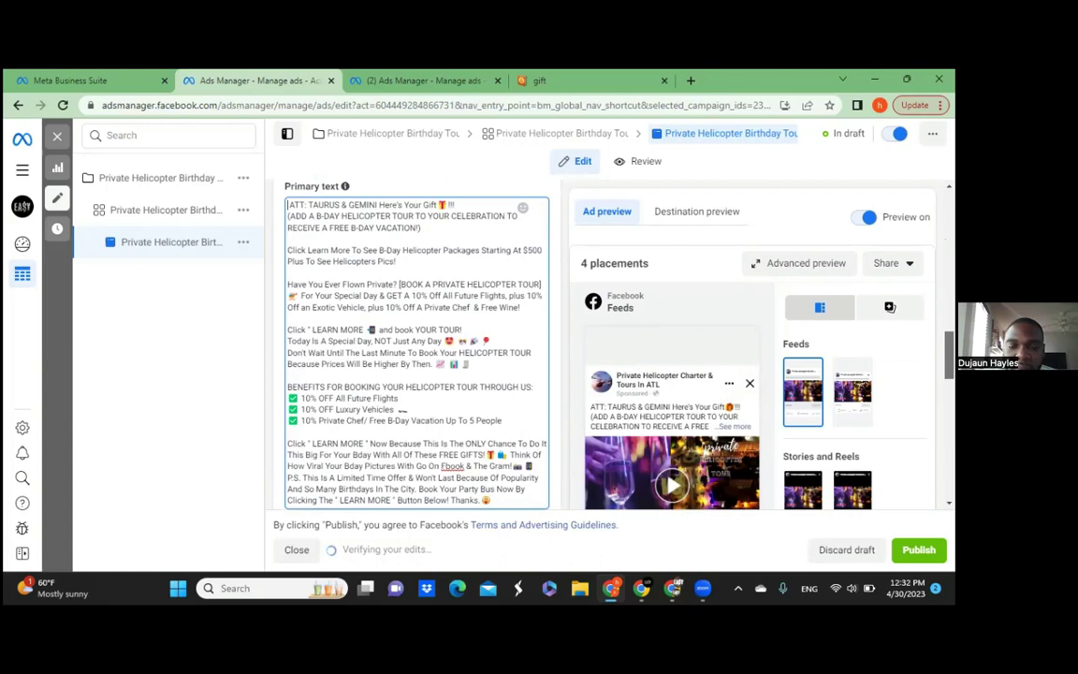
scroll(890, 309, "down", 10)
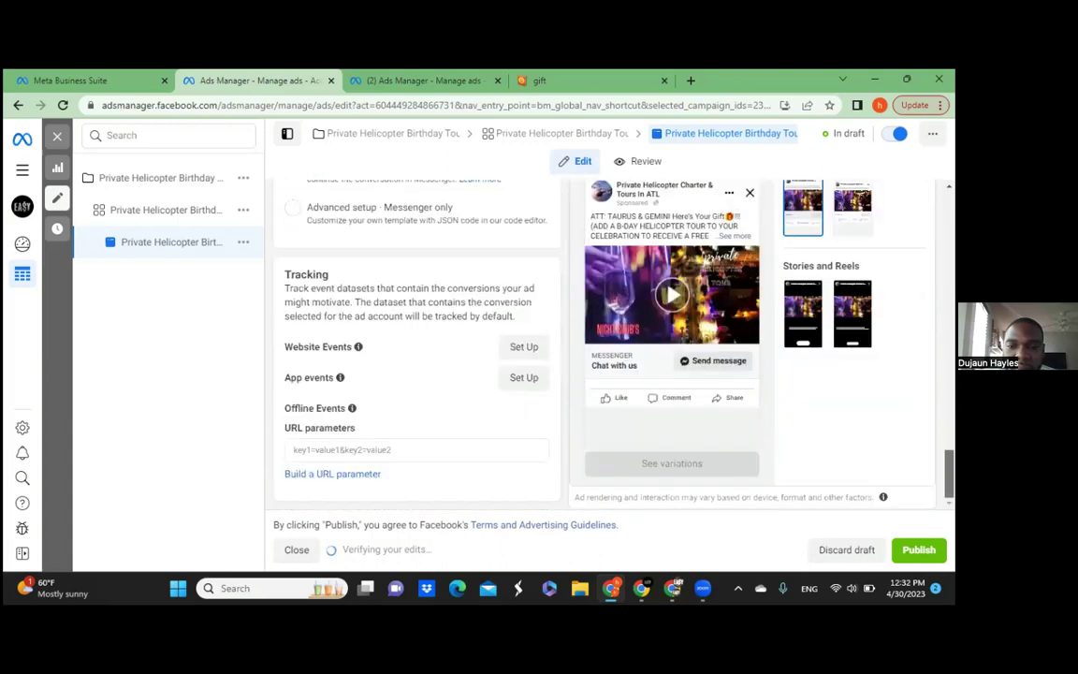
scroll(890, 256, "up", 3)
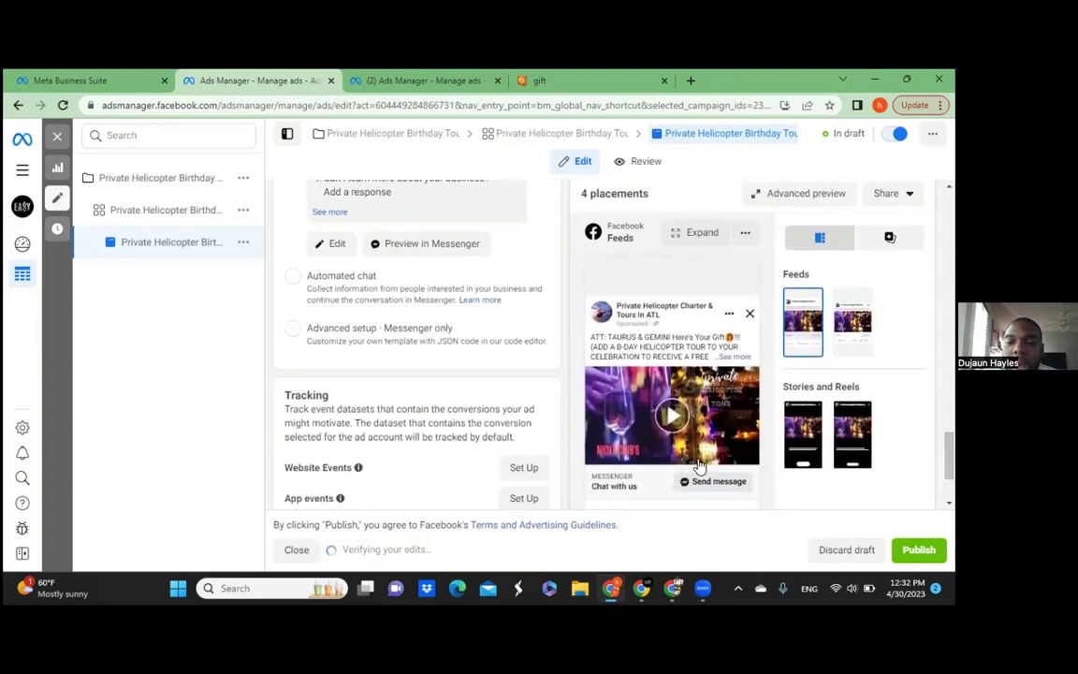
scroll(890, 307, "up", 5)
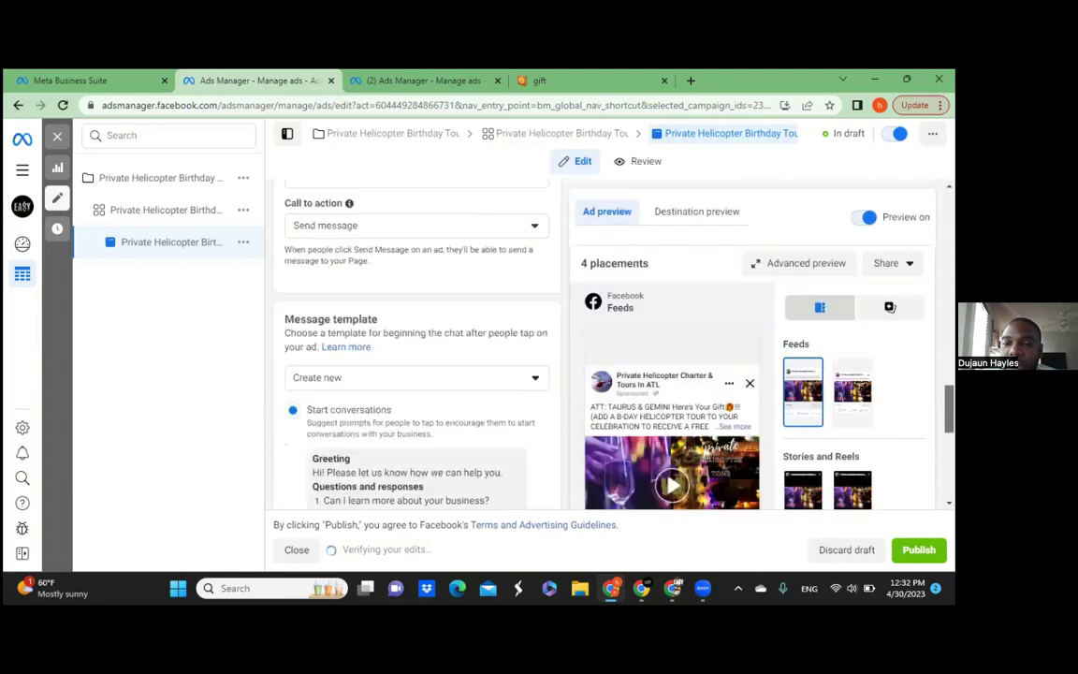
scroll(890, 307, "up", 10)
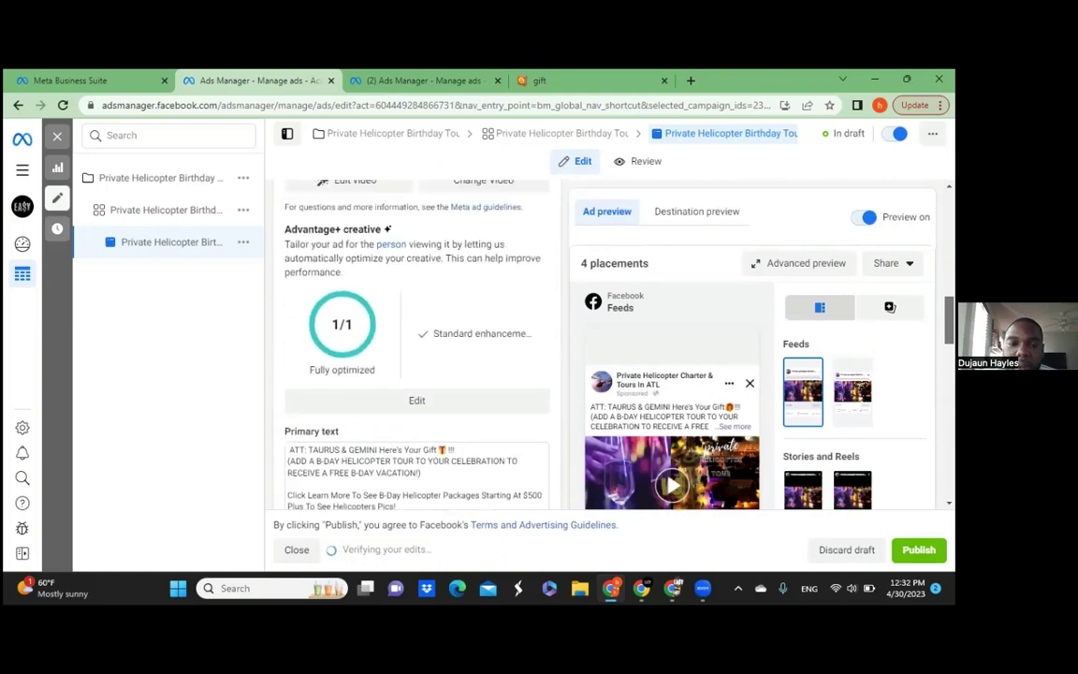
- Browse the Downloads folder for a replacement ad video, and close the video selection without choosing one
left_click(482, 262)
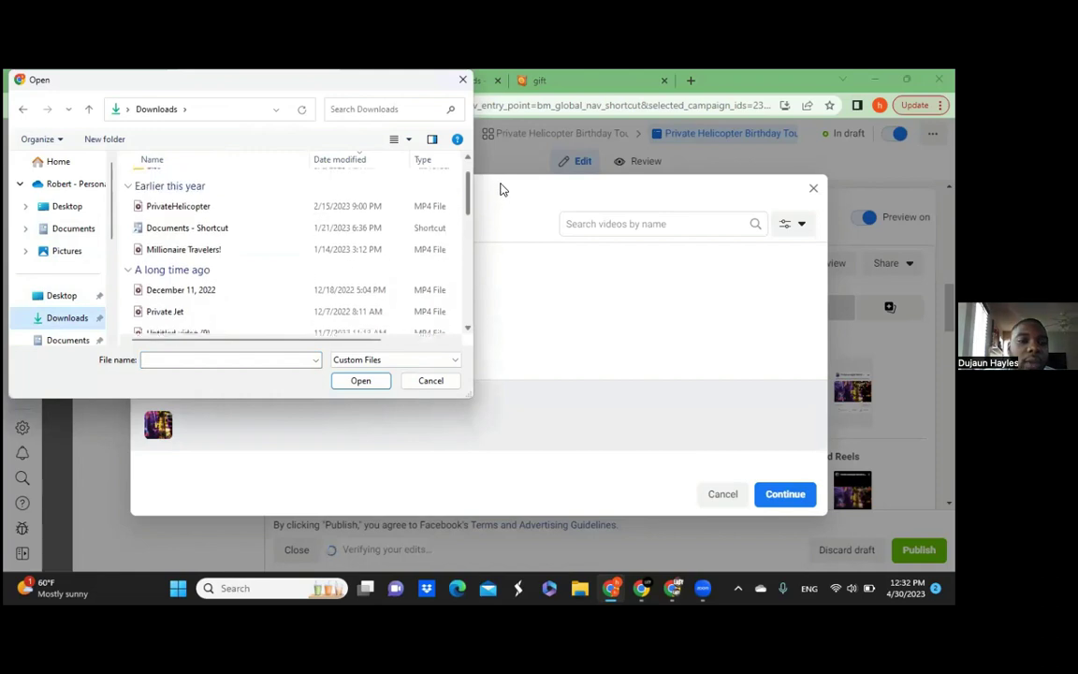
scroll(458, 300, "down", 10)
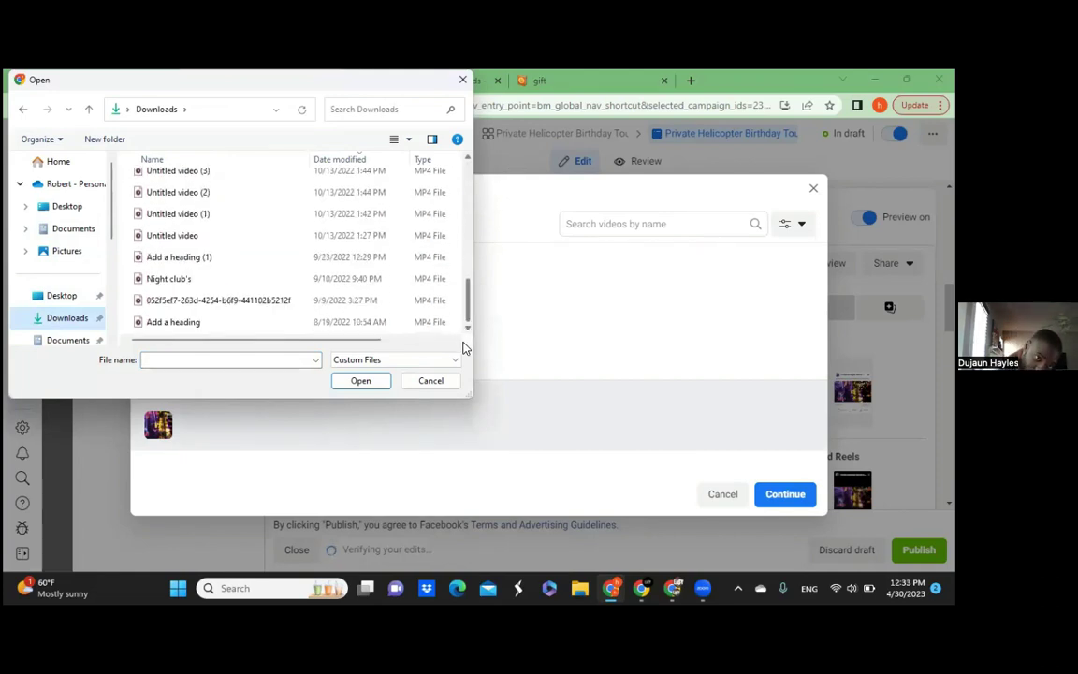
left_click(466, 81)
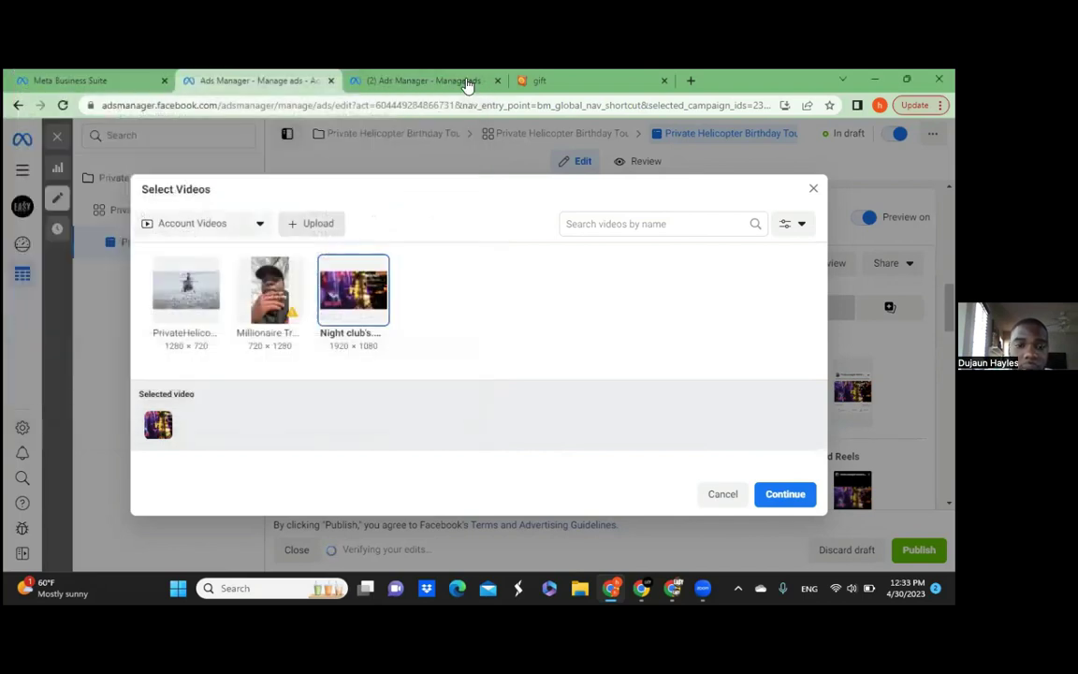
left_click(815, 186)
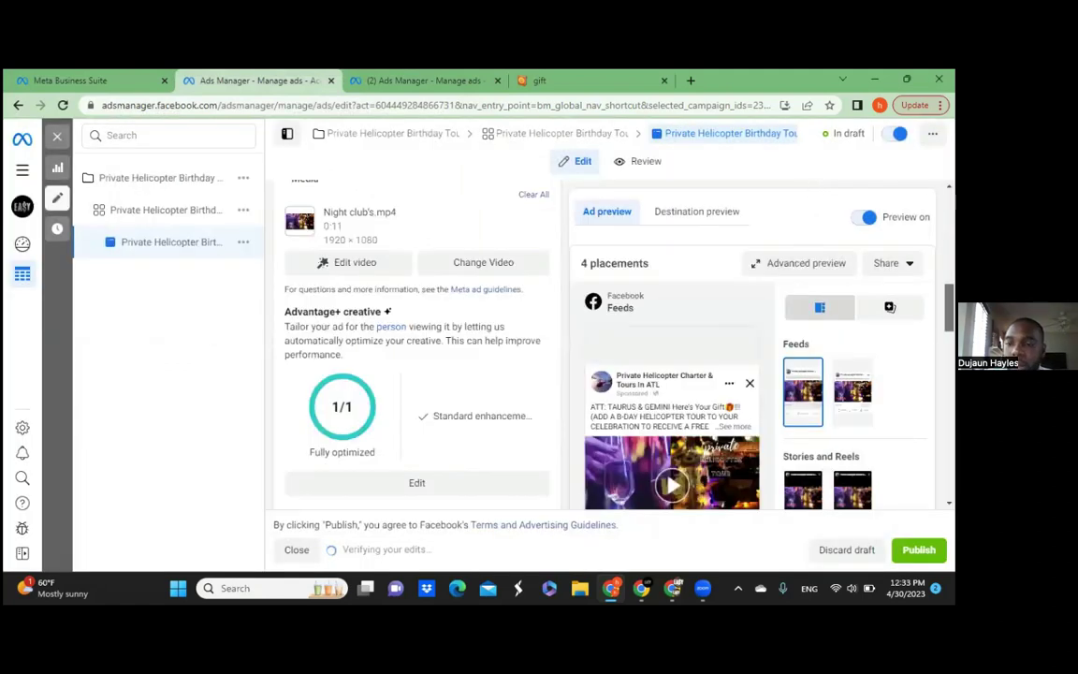
- Review the ad's primary text, headline, call to action, message template, tracking settings and feed preview
scroll(608, 346, "down", 10)
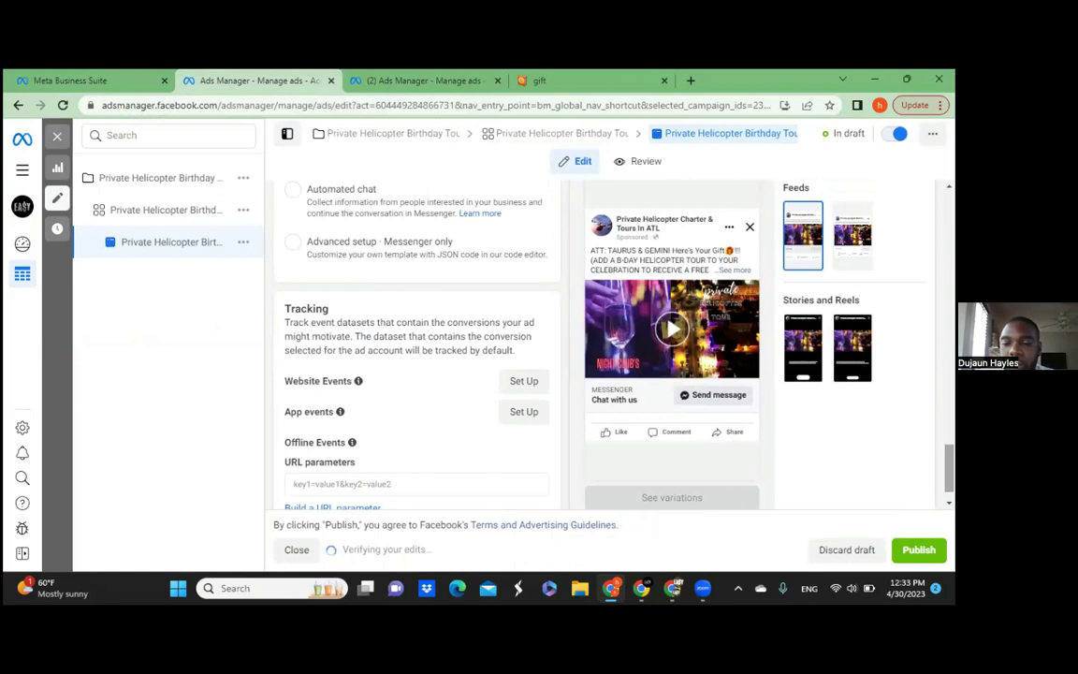
scroll(587, 489, "up", 10)
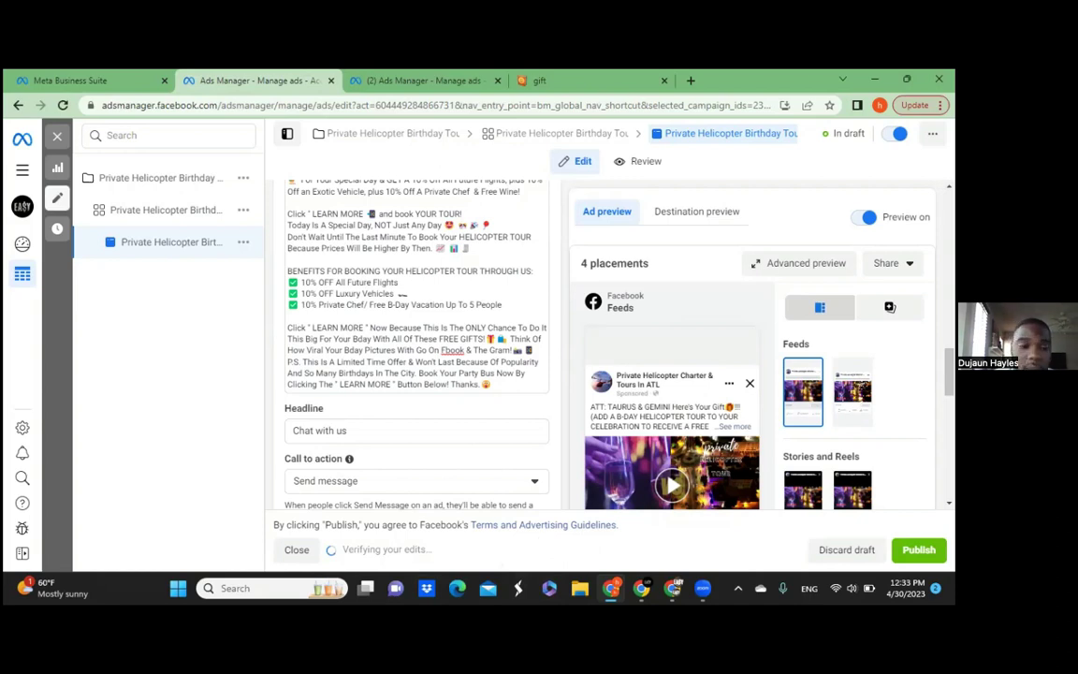
scroll(416, 337, "down", 1)
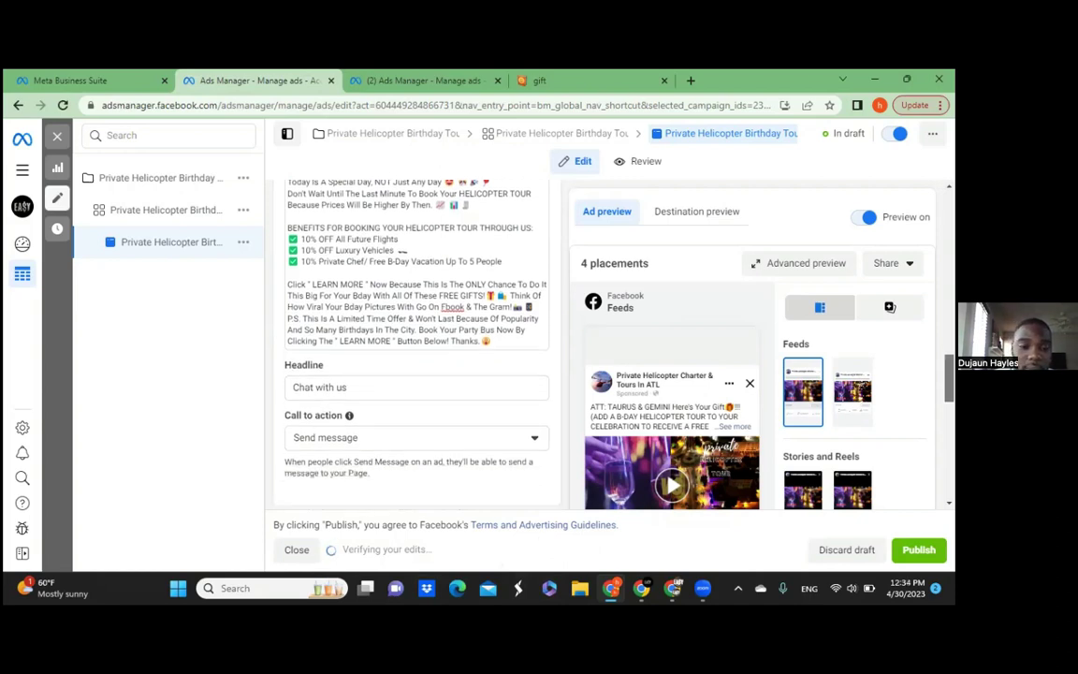
scroll(417, 337, "up", 3)
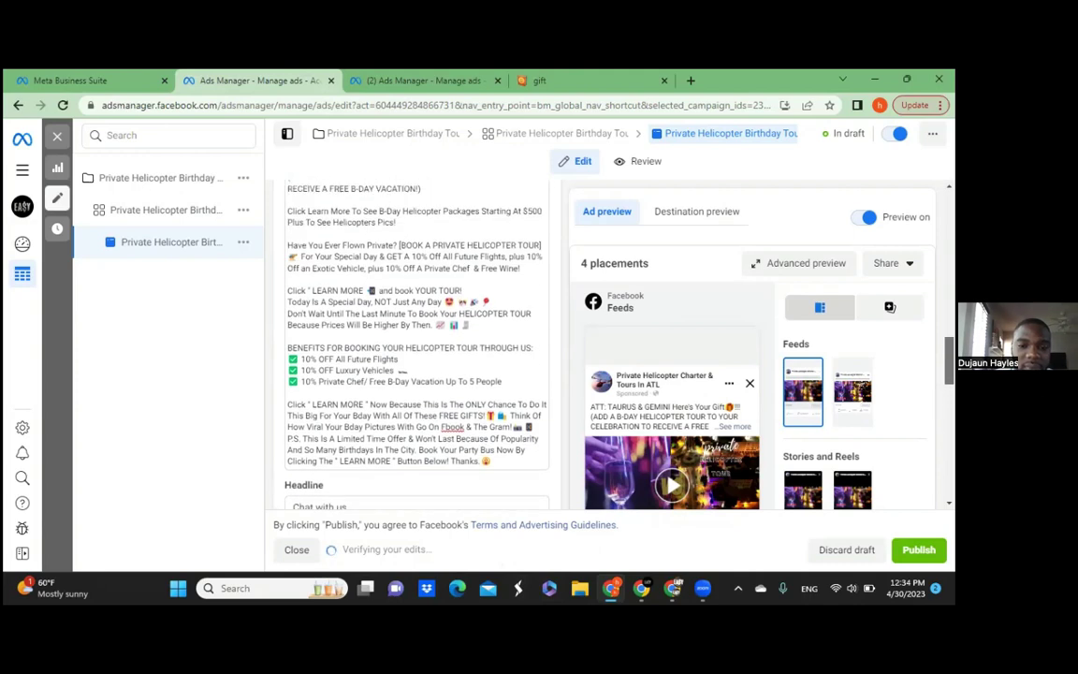
scroll(417, 337, "up", 2)
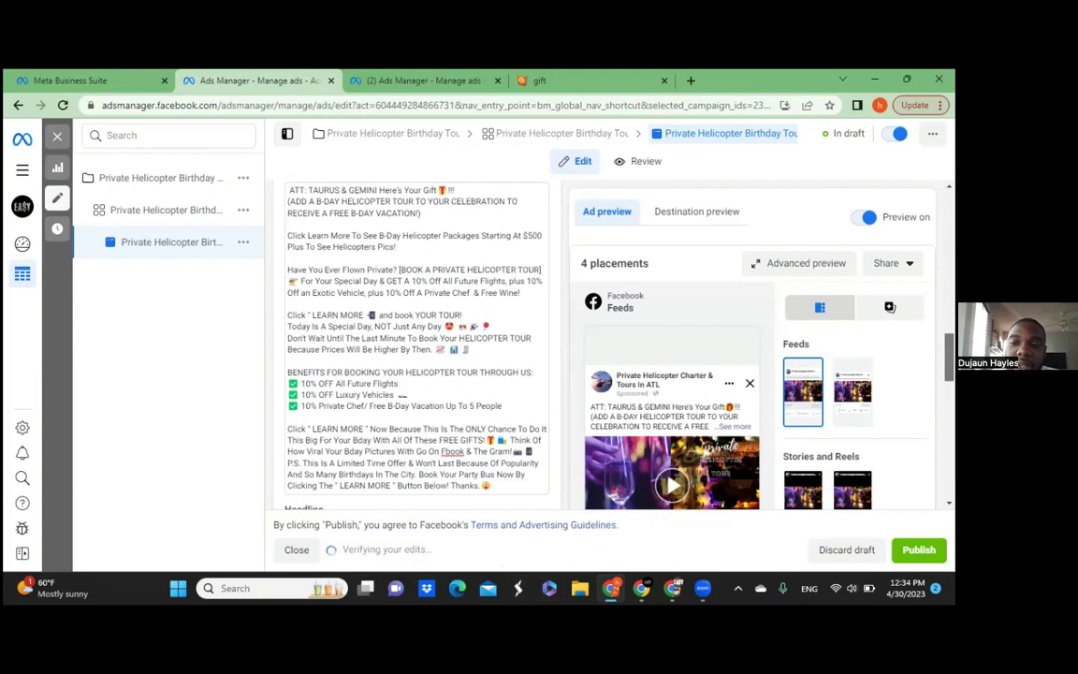
scroll(889, 307, "down", 10)
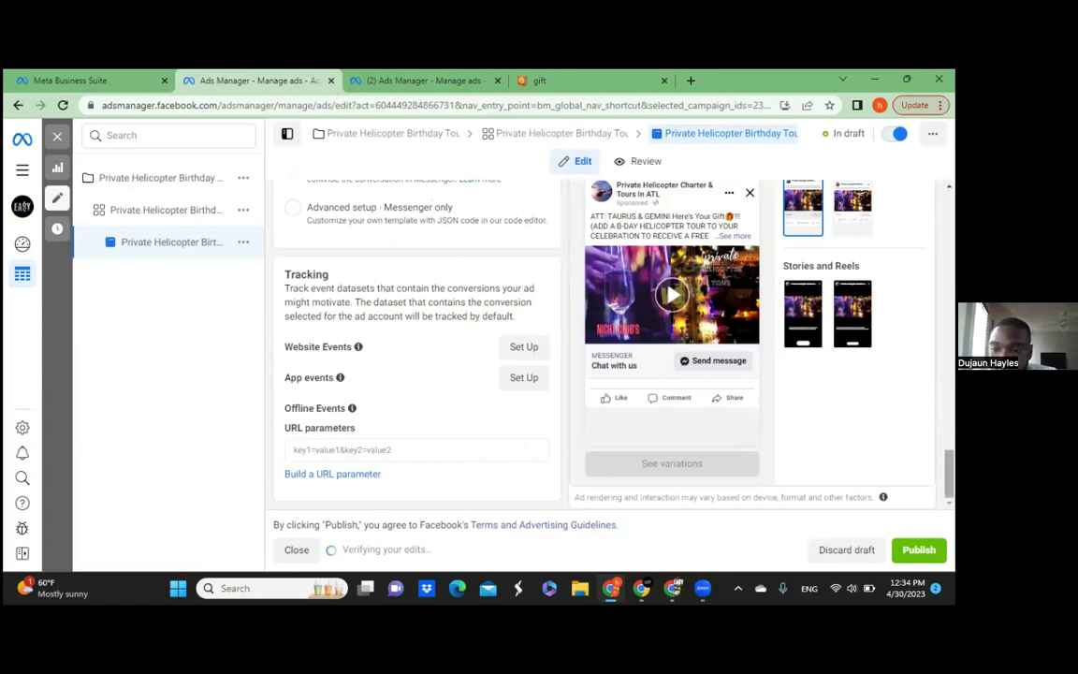
scroll(816, 409, "up", 5)
scroll(416, 337, "up", 3)
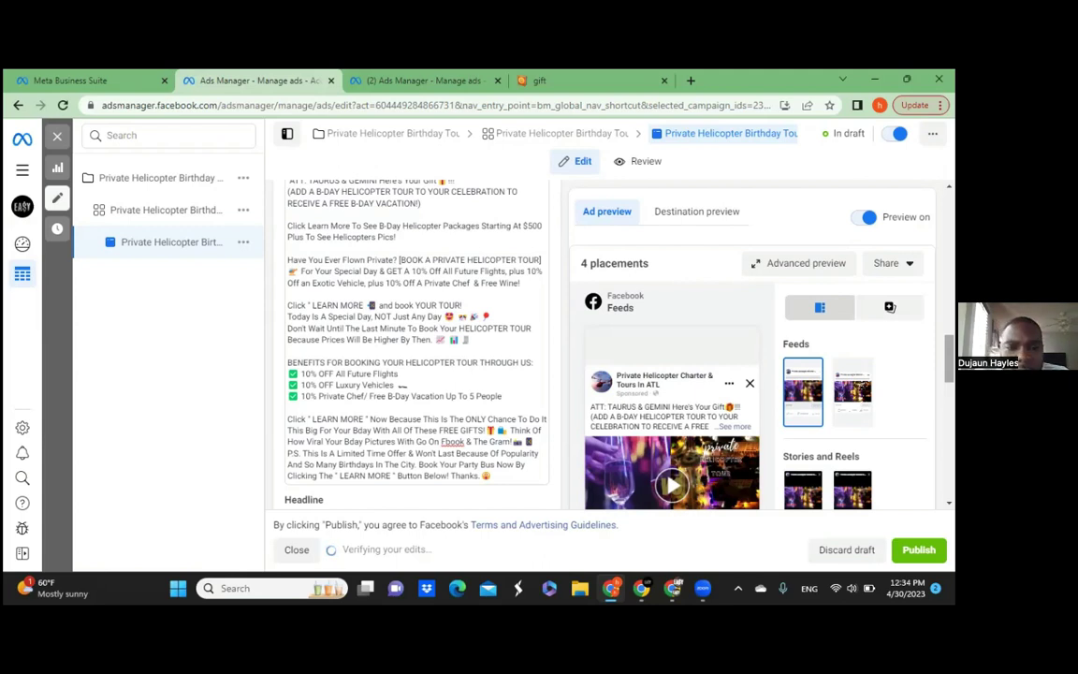
scroll(416, 337, "up", 2)
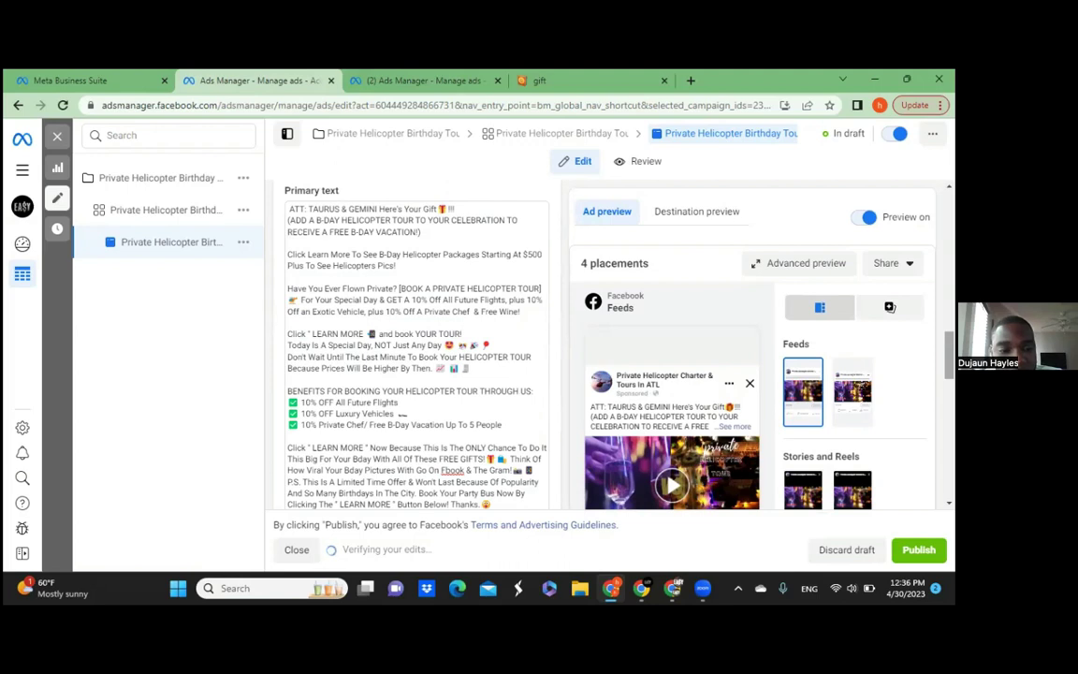
scroll(890, 307, "down", 10)
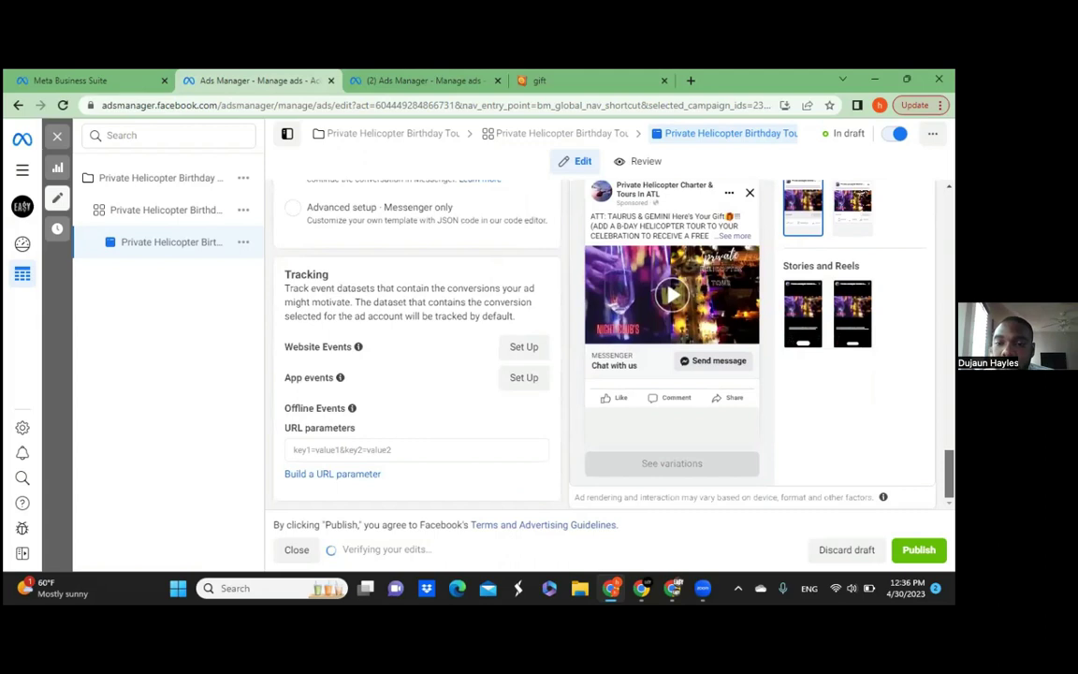
scroll(890, 266, "up", 5)
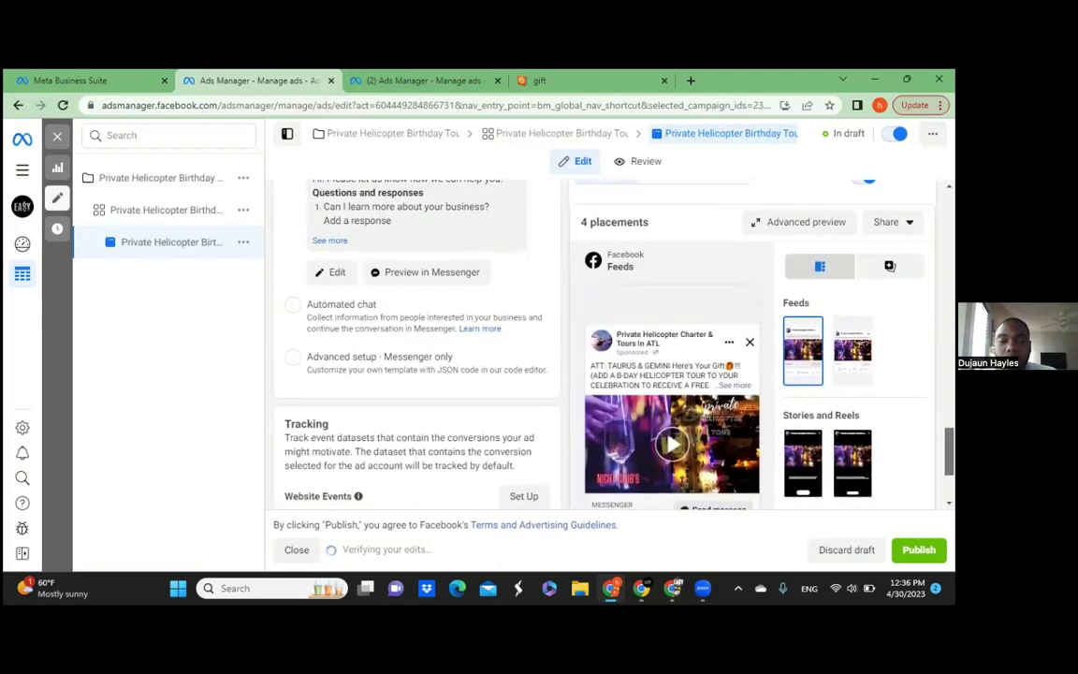
- Check the message template and tracking sections, and reread the ad's primary text
scroll(890, 266, "down", 1)
scroll(890, 266, "up", 1)
scroll(890, 265, "down", 2)
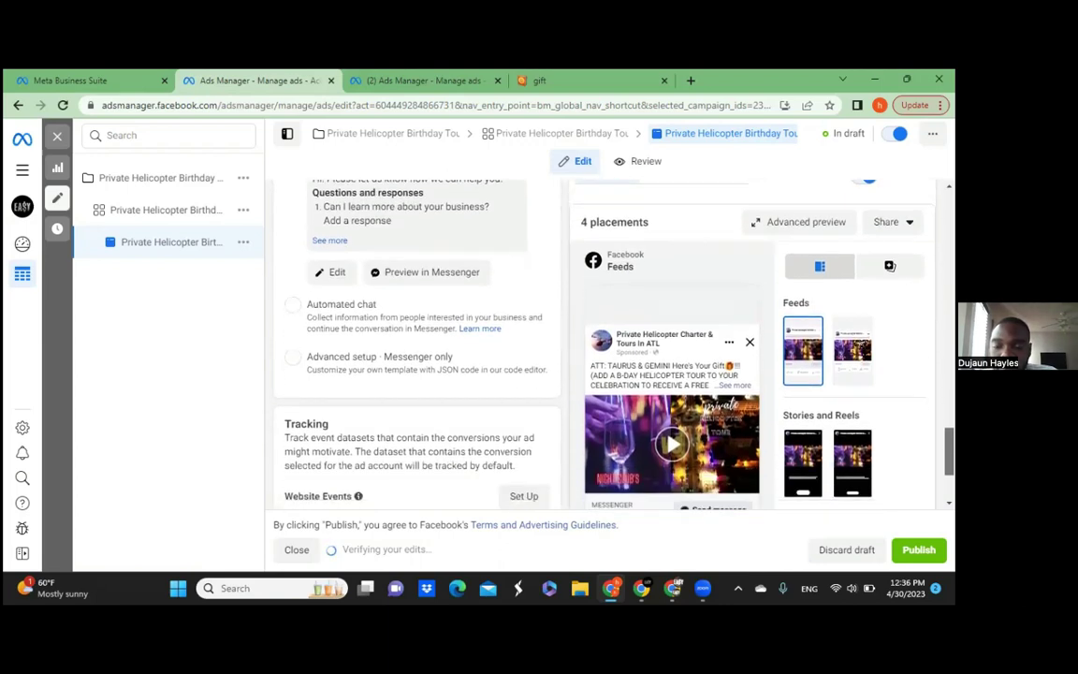
scroll(890, 218, "up", 1)
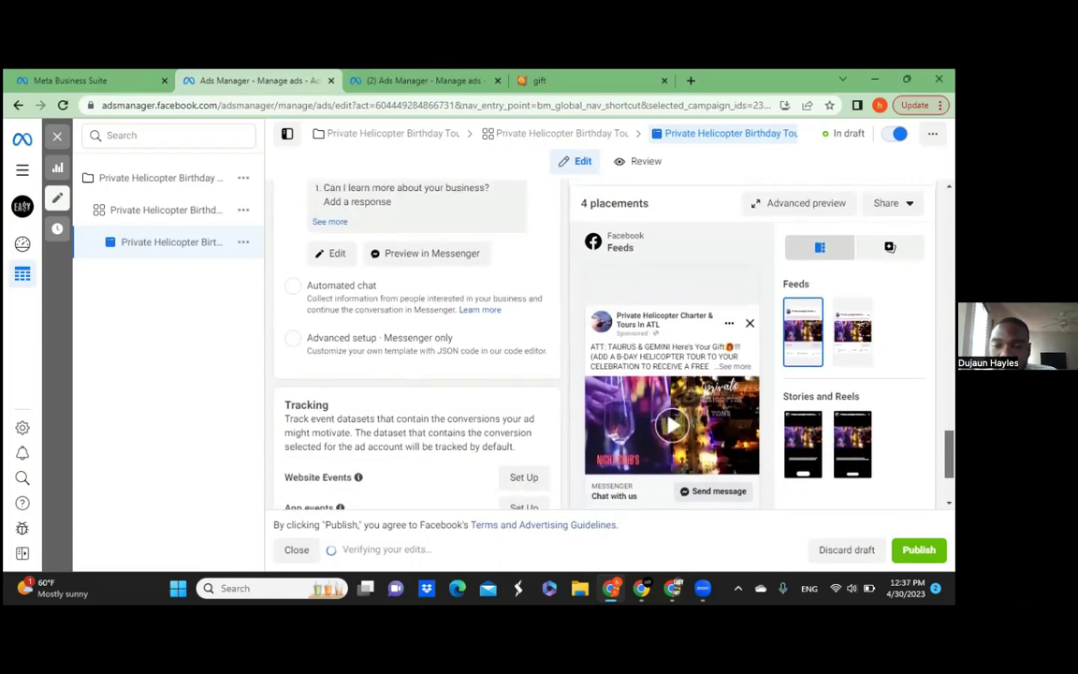
scroll(890, 247, "up", 1)
scroll(890, 290, "down", 1)
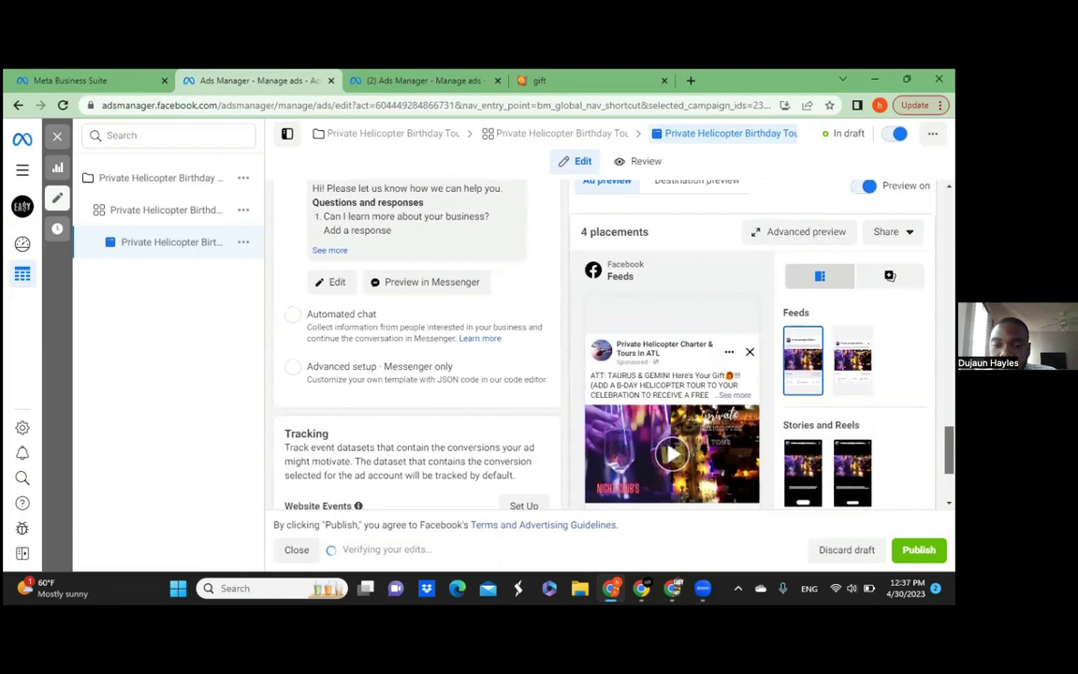
scroll(890, 281, "up", 5)
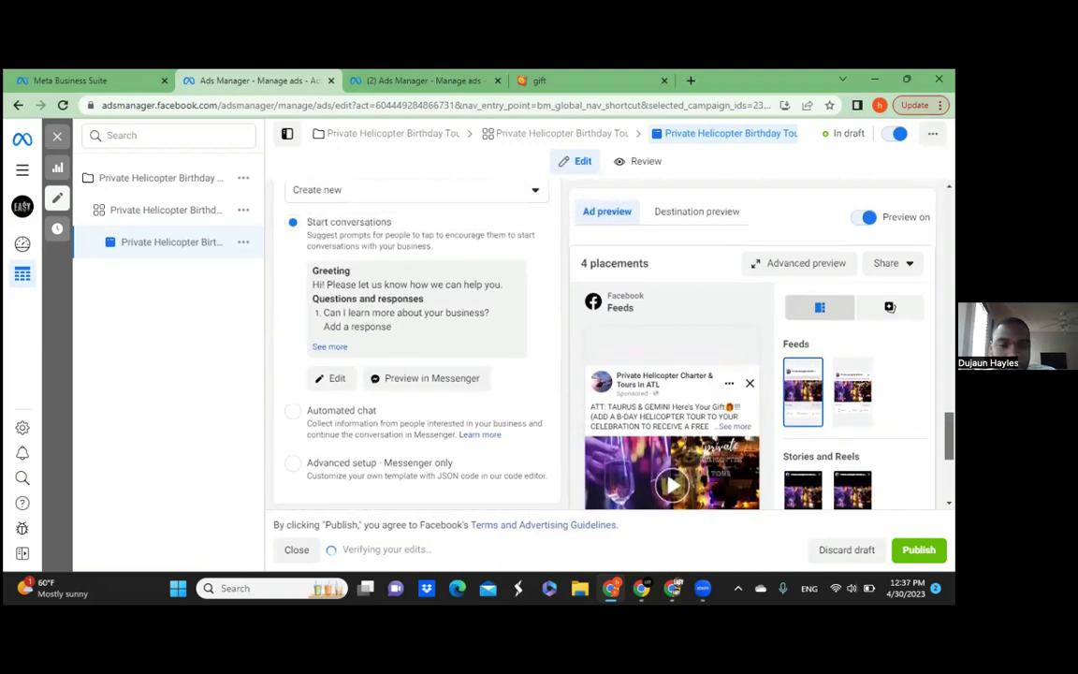
scroll(890, 307, "up", 5)
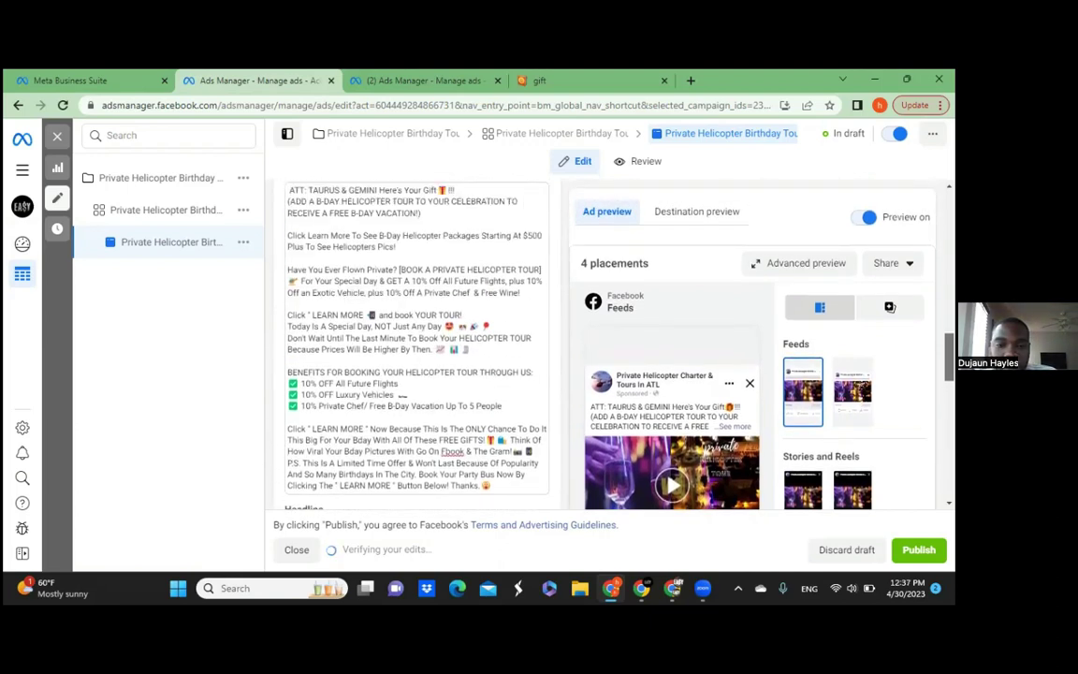
scroll(890, 307, "down", 1)
scroll(890, 307, "up", 1)
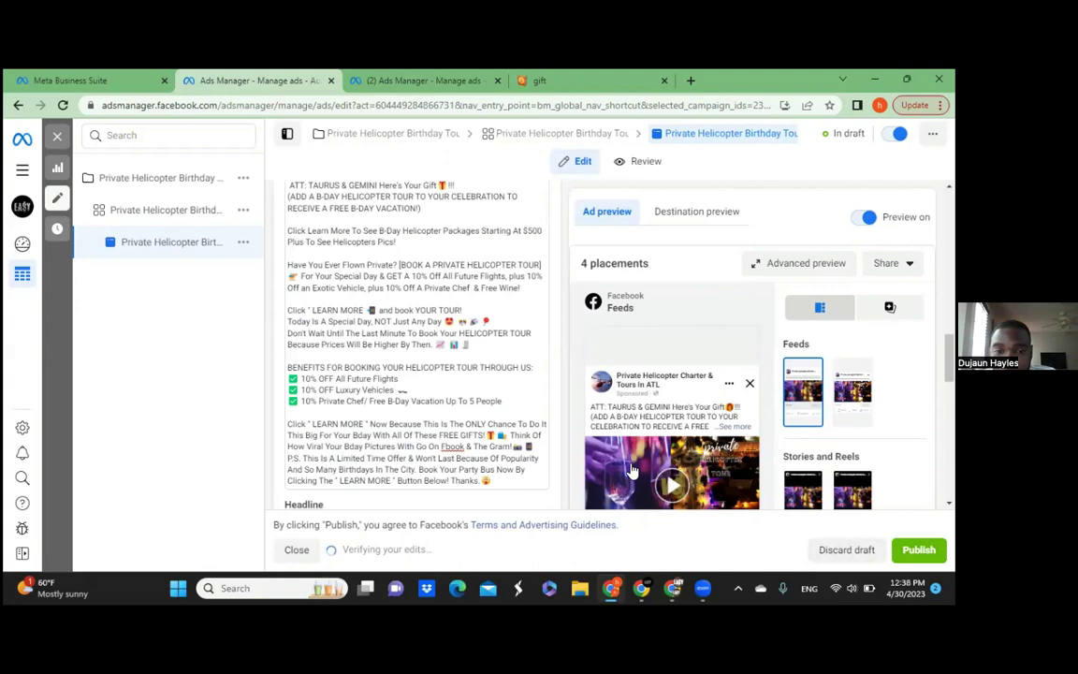
- Set the ad's call to action to Learn more
scroll(417, 374, "down", 3)
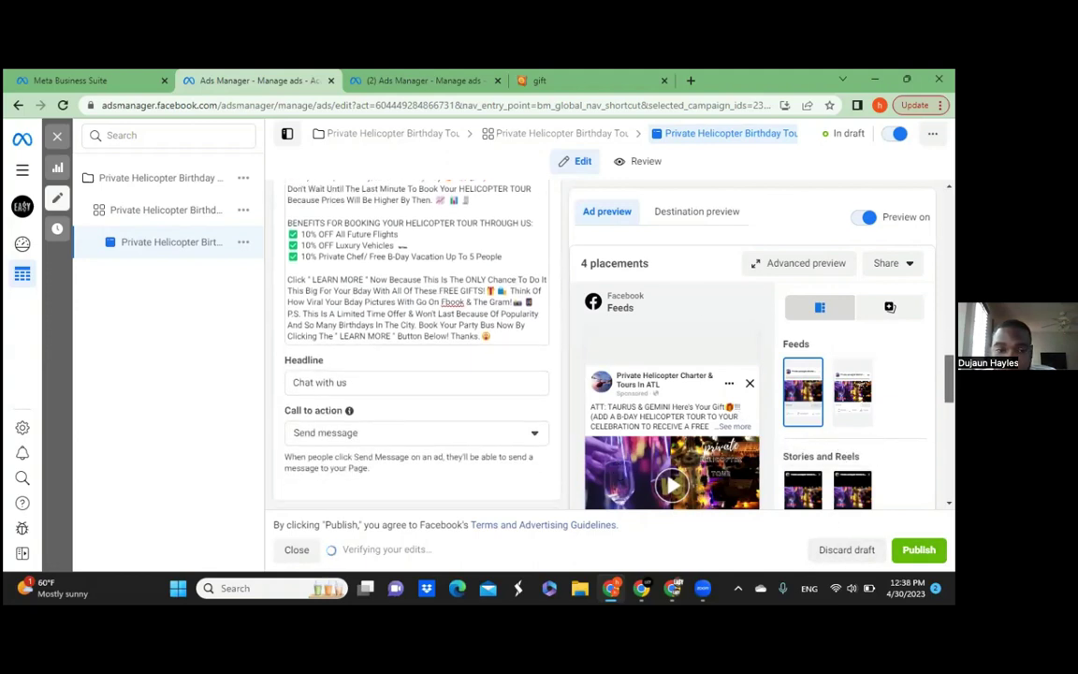
left_click(465, 423)
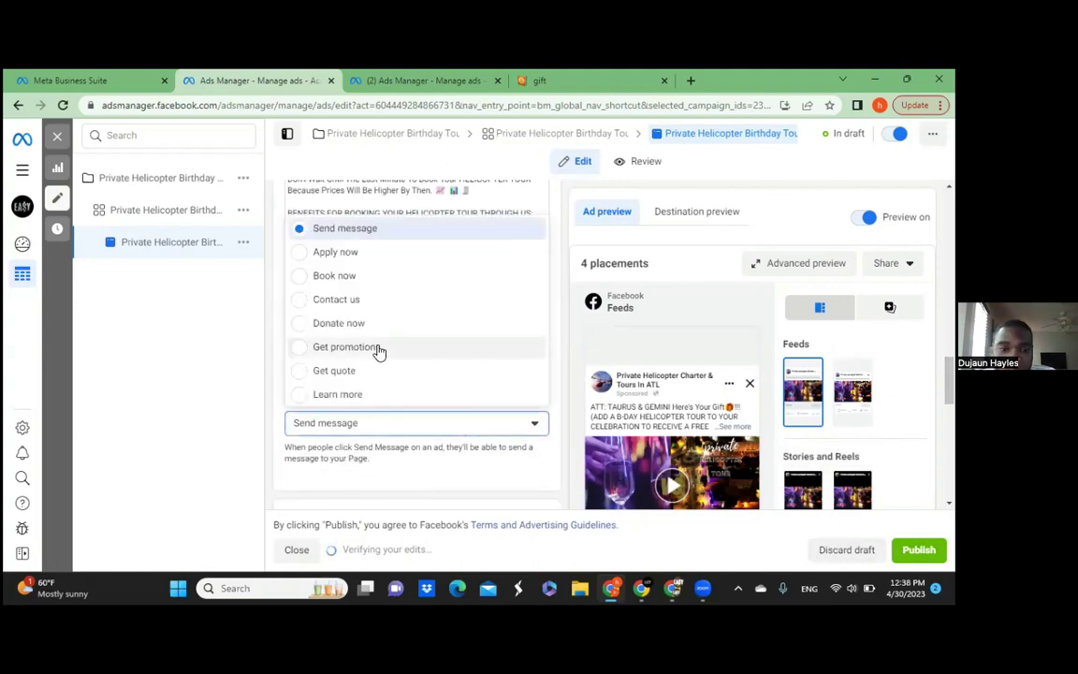
left_click(337, 394)
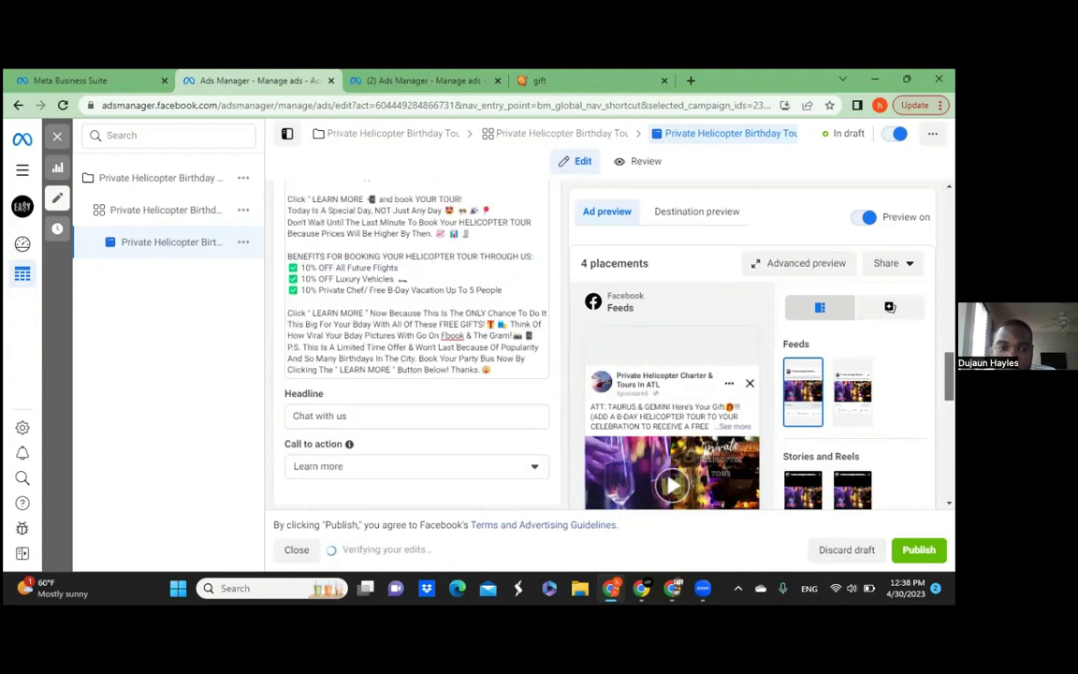
- Copy the "Click Learn More To See B-Day Helicopter Packages" sentence and paste it as a separate paragraph below the "Free Wine!" line
left_click(302, 359)
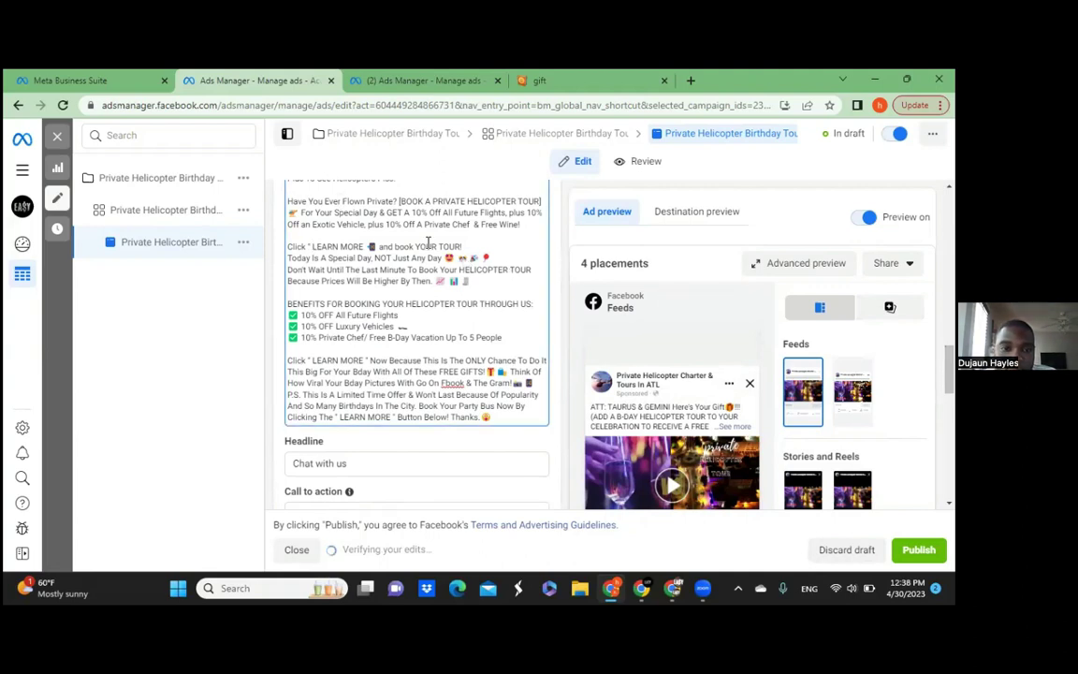
scroll(891, 309, "up", 2)
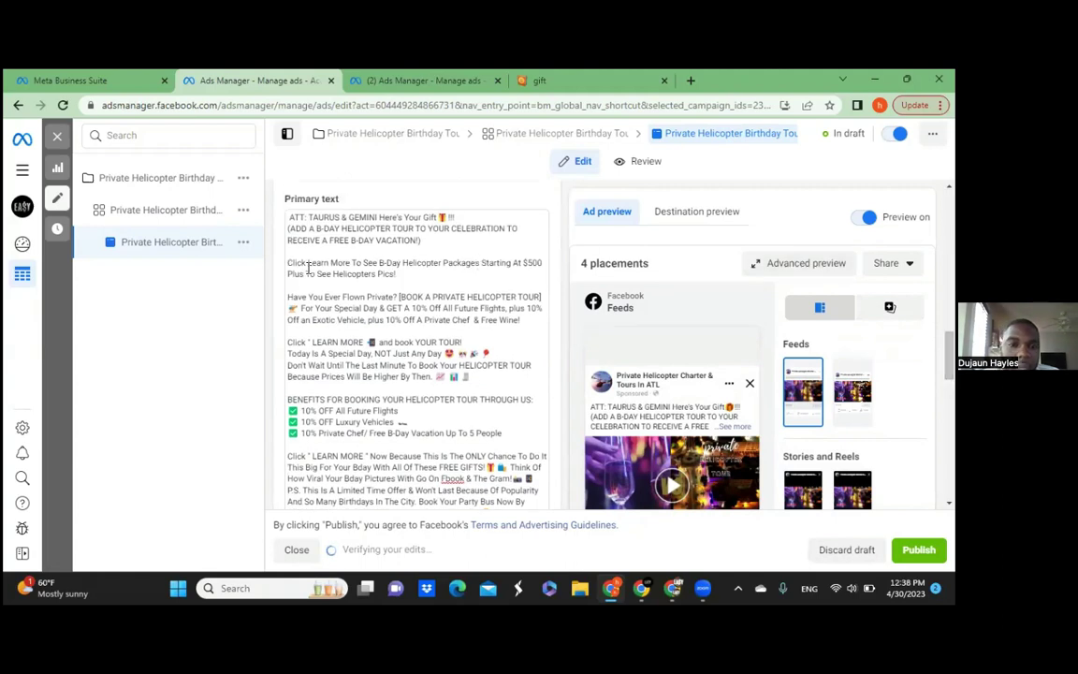
left_click(355, 264)
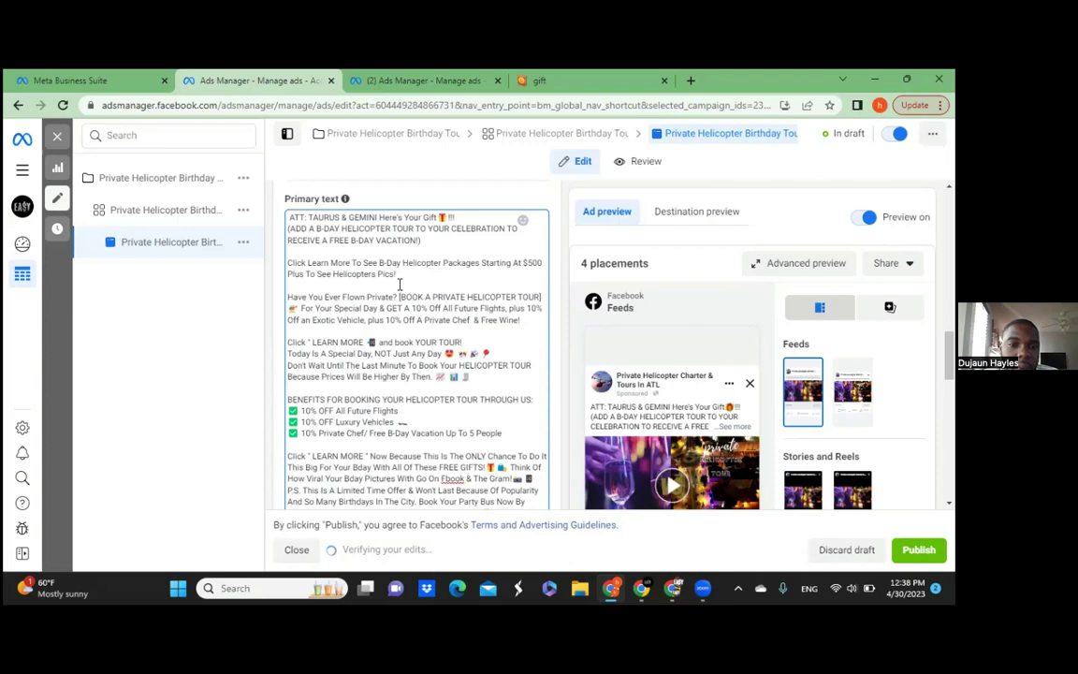
left_click_drag(400, 276, 289, 262)
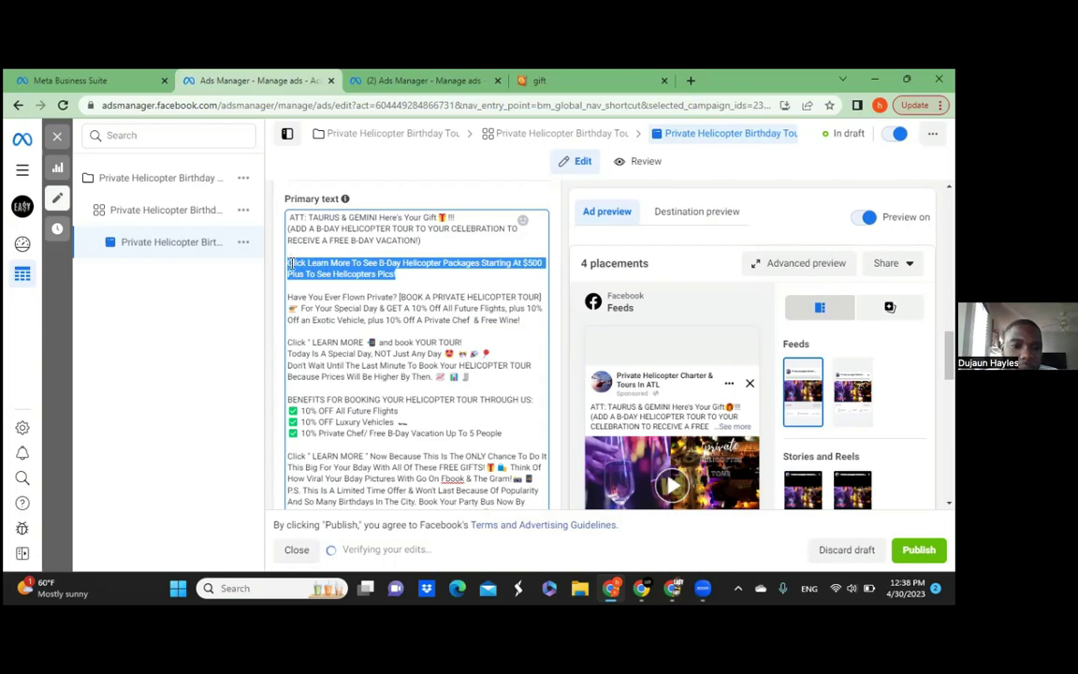
right_click(308, 269)
left_click(344, 318)
left_click(513, 328)
key("Return")
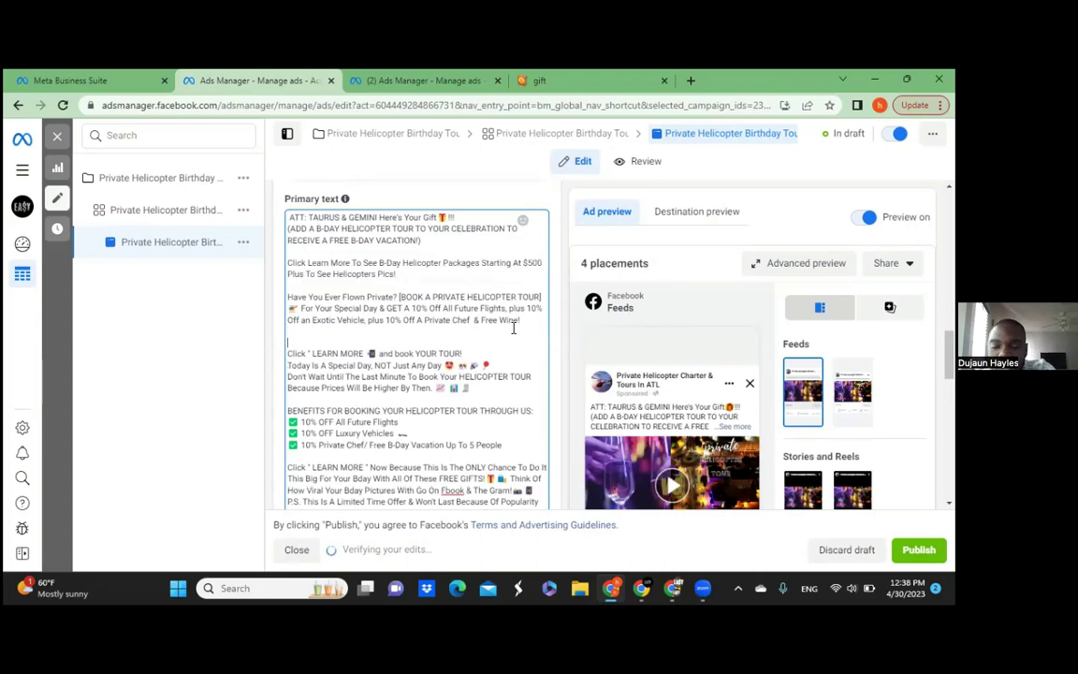
right_click(379, 332)
left_click(405, 219)
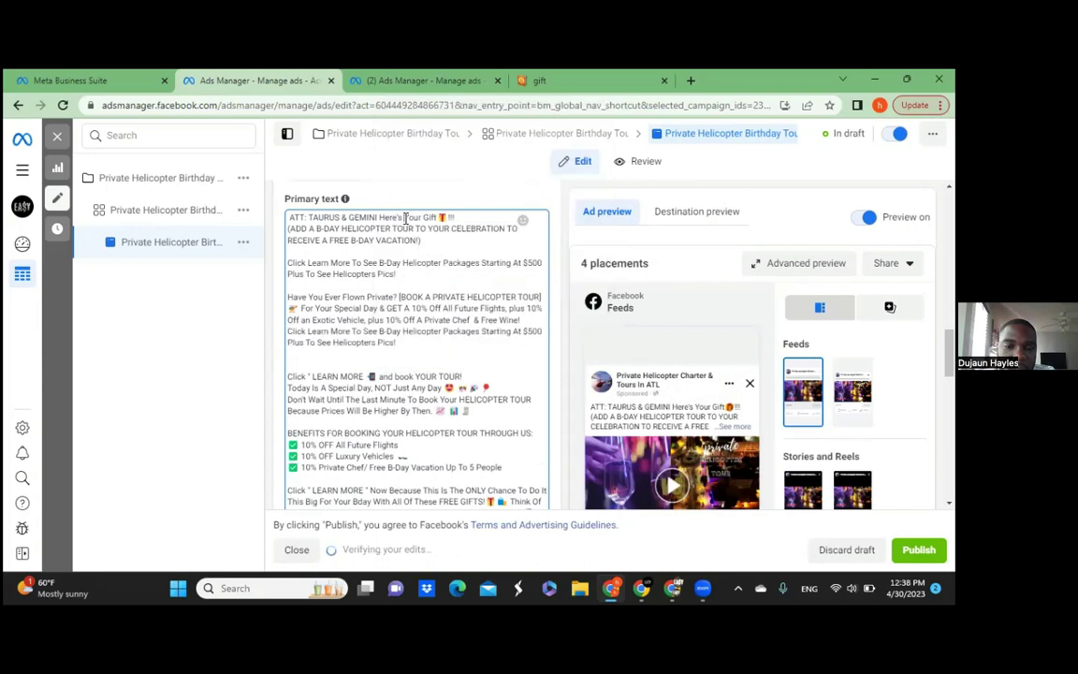
left_click(290, 330)
key("Return")
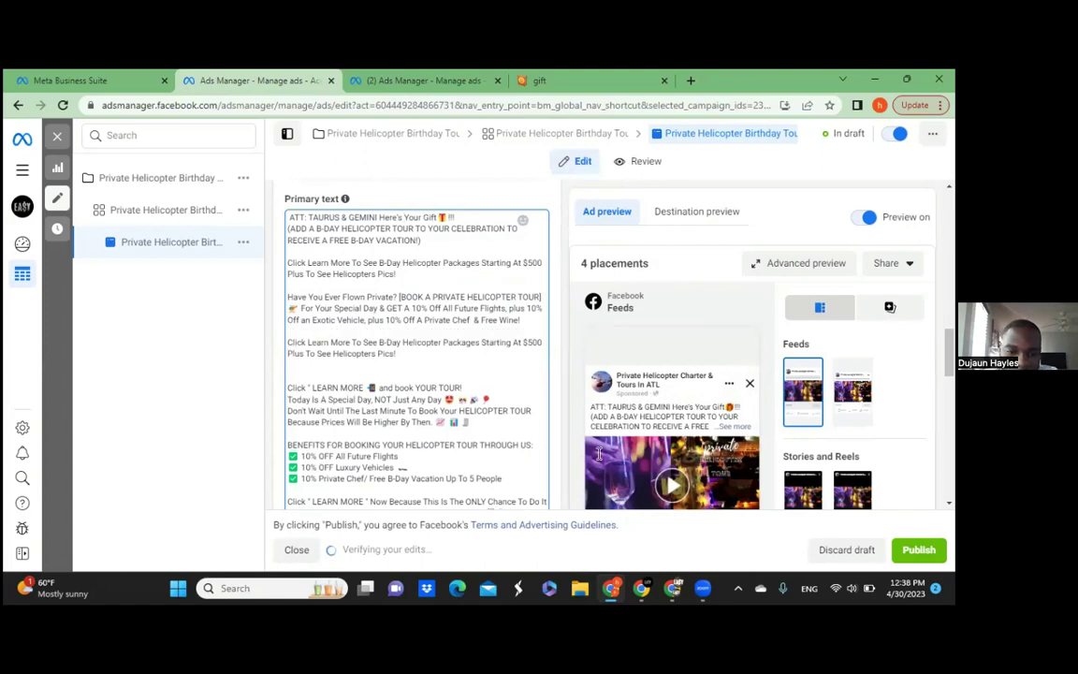
- Paste the copied "Click Learn More" sentence as a separate paragraph below the "Prices Will Be Higher By Then" line
left_click(508, 429)
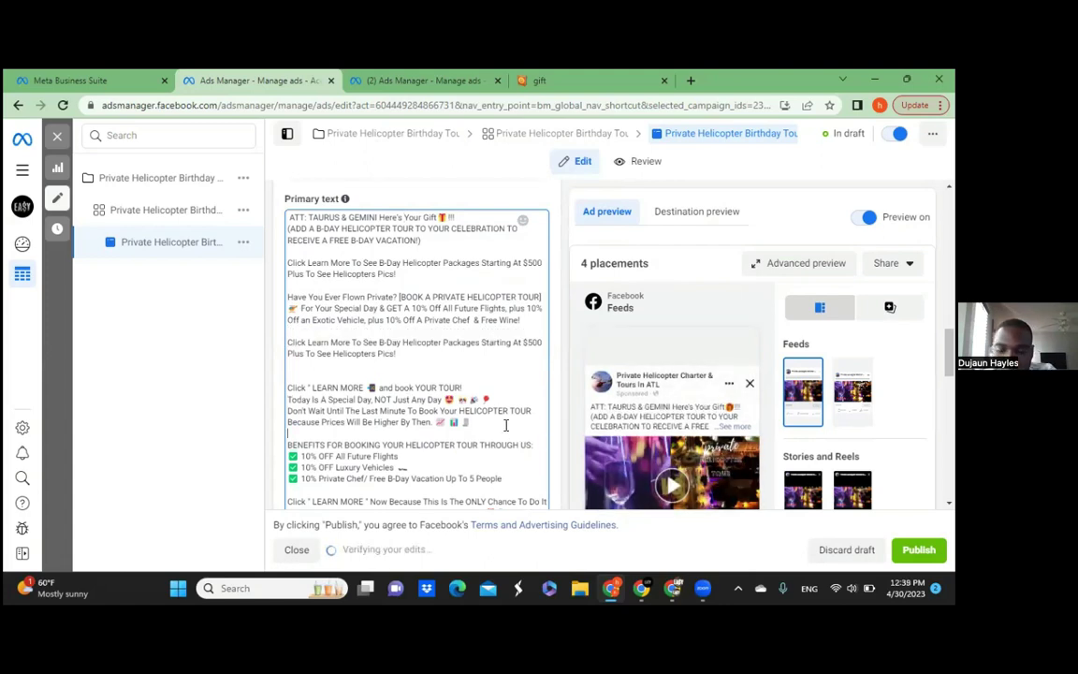
key("Return")
key("Return")
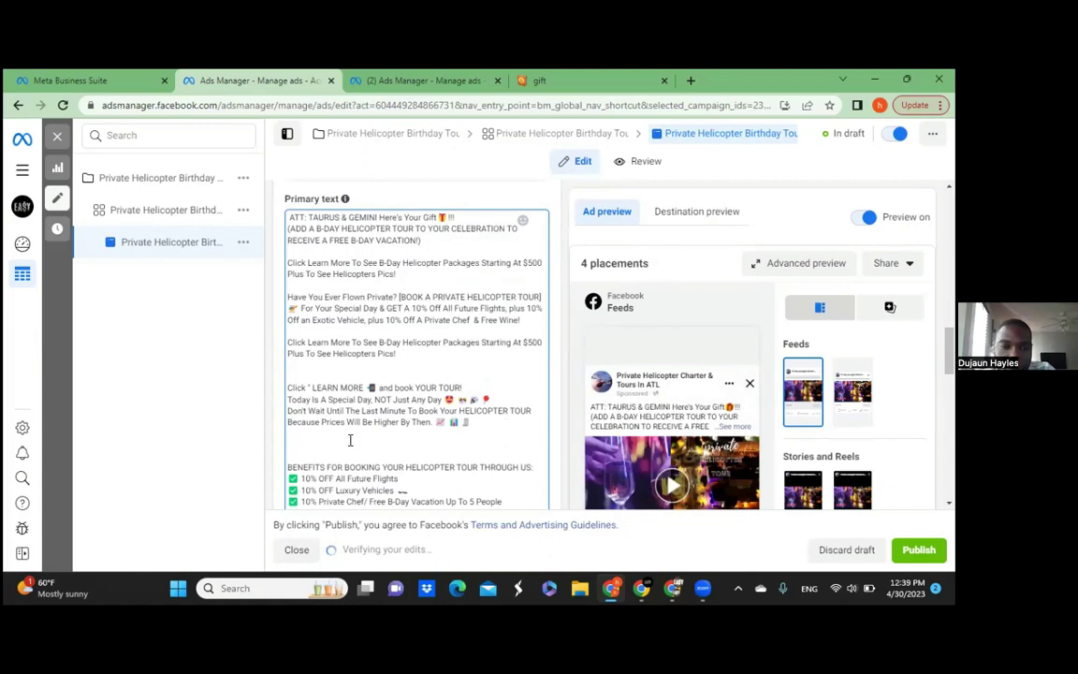
right_click(356, 426)
left_click(317, 435)
right_click(317, 435)
left_click(299, 438)
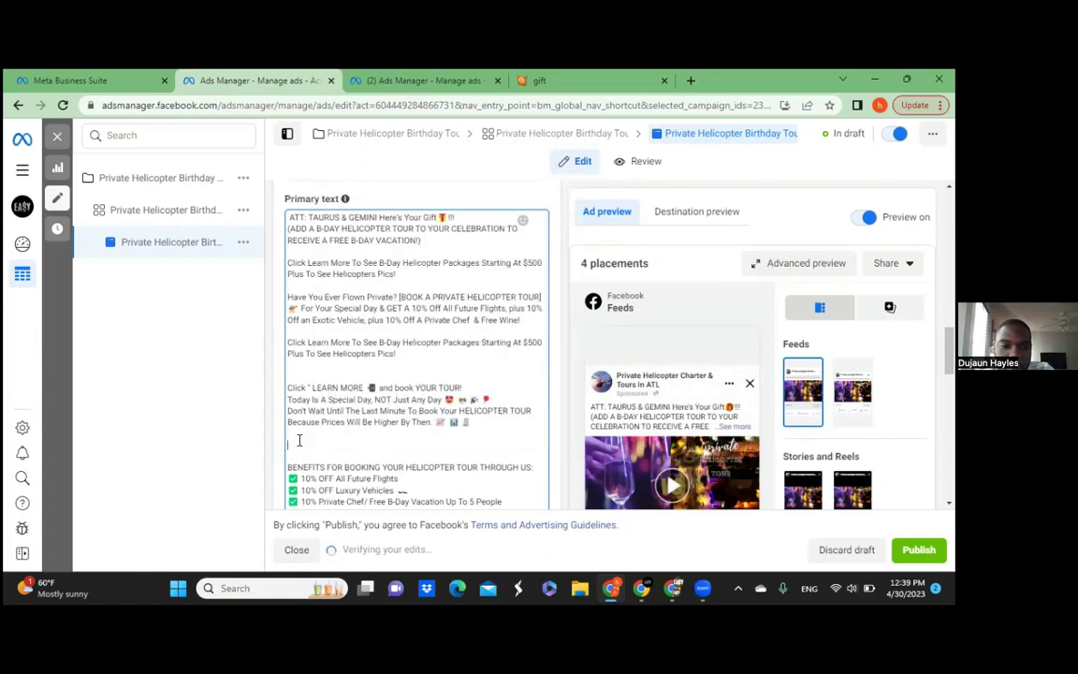
right_click(299, 438)
left_click(333, 304)
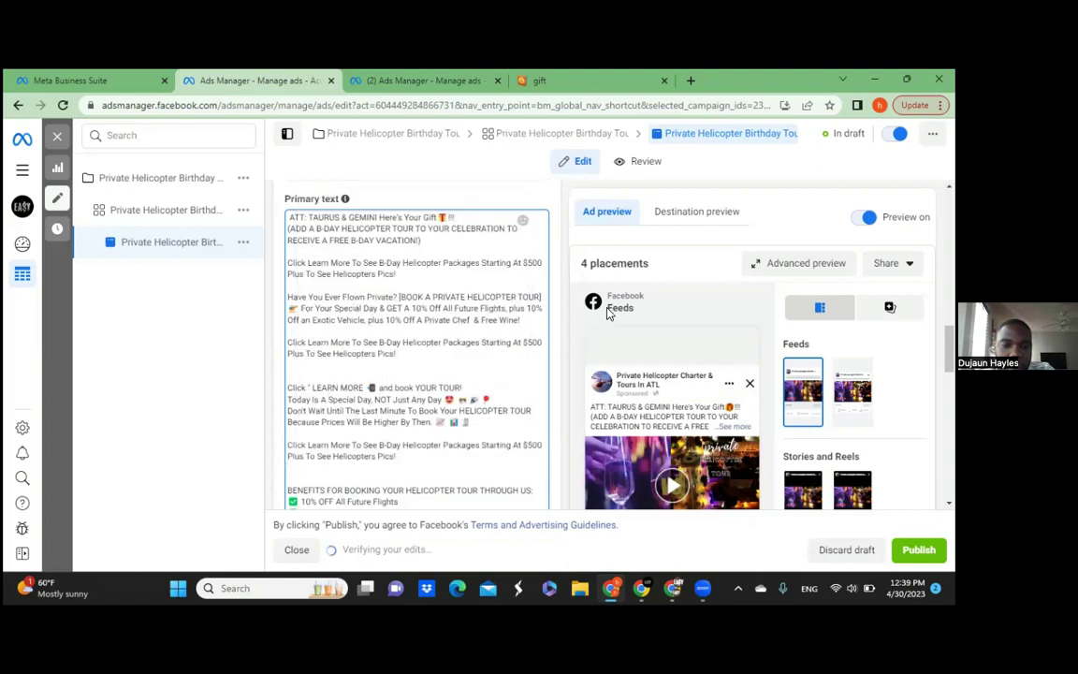
- Paste the "Click Learn More" sentence below the benefits list and remove the extra blank line after it
scroll(506, 377, "down", 5)
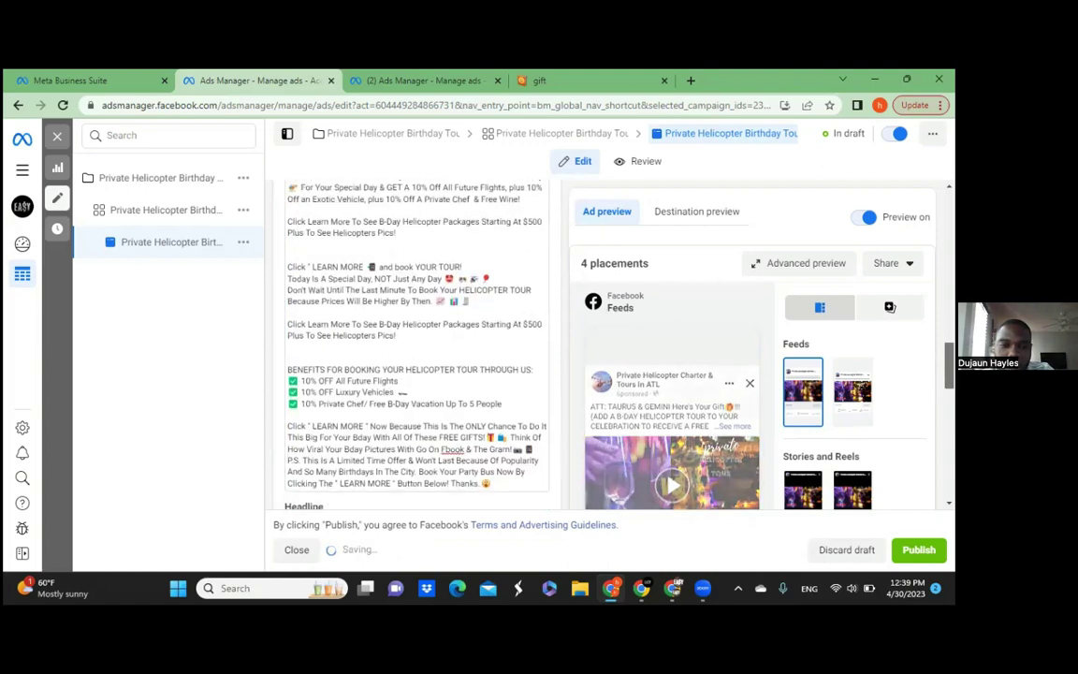
left_click(508, 365)
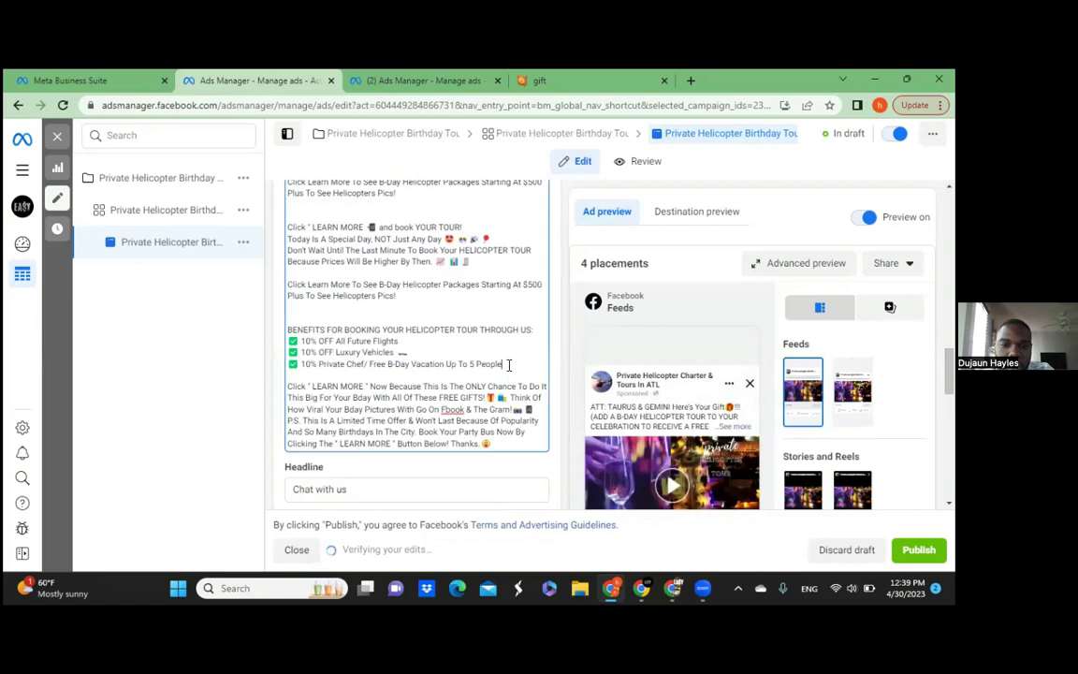
key("Return")
key("Return")
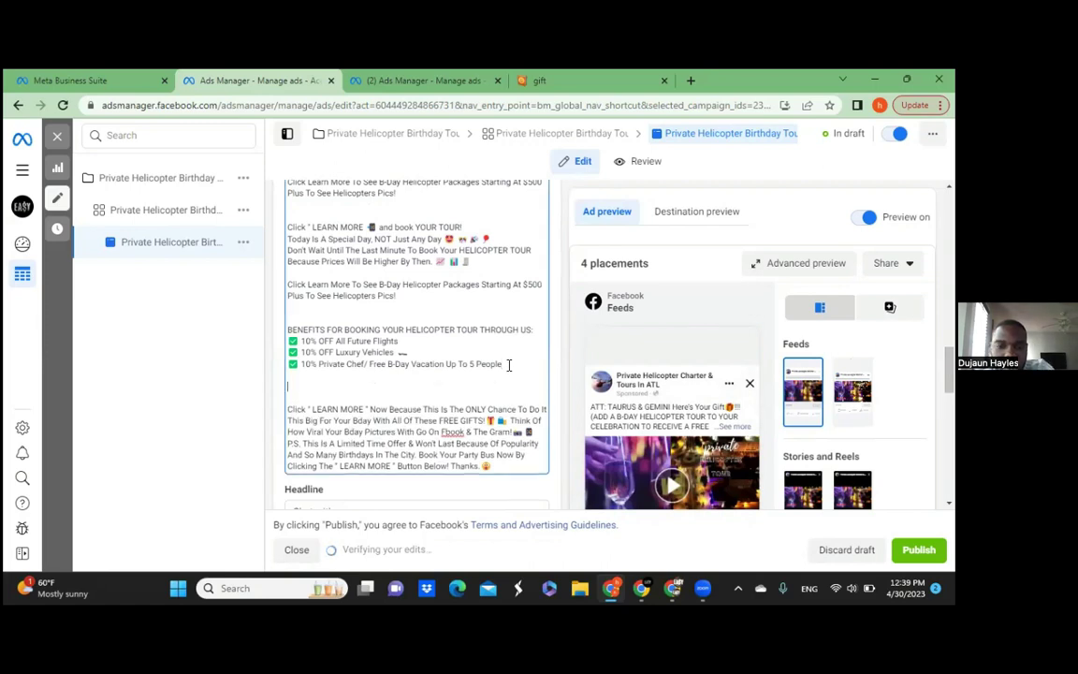
right_click(315, 388)
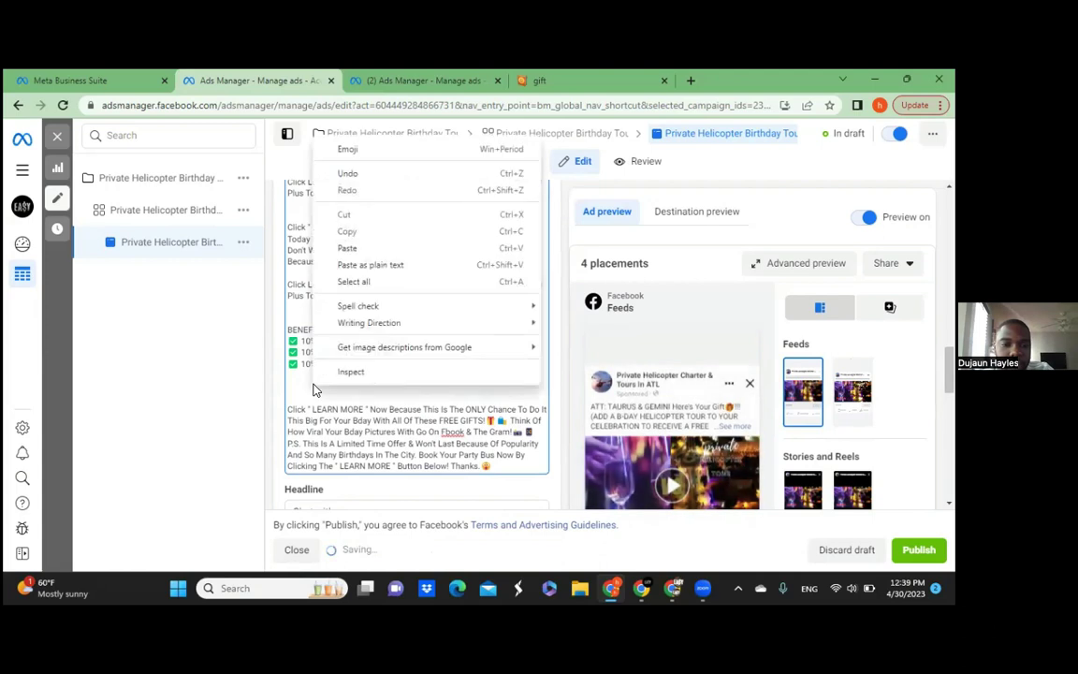
left_click(347, 248)
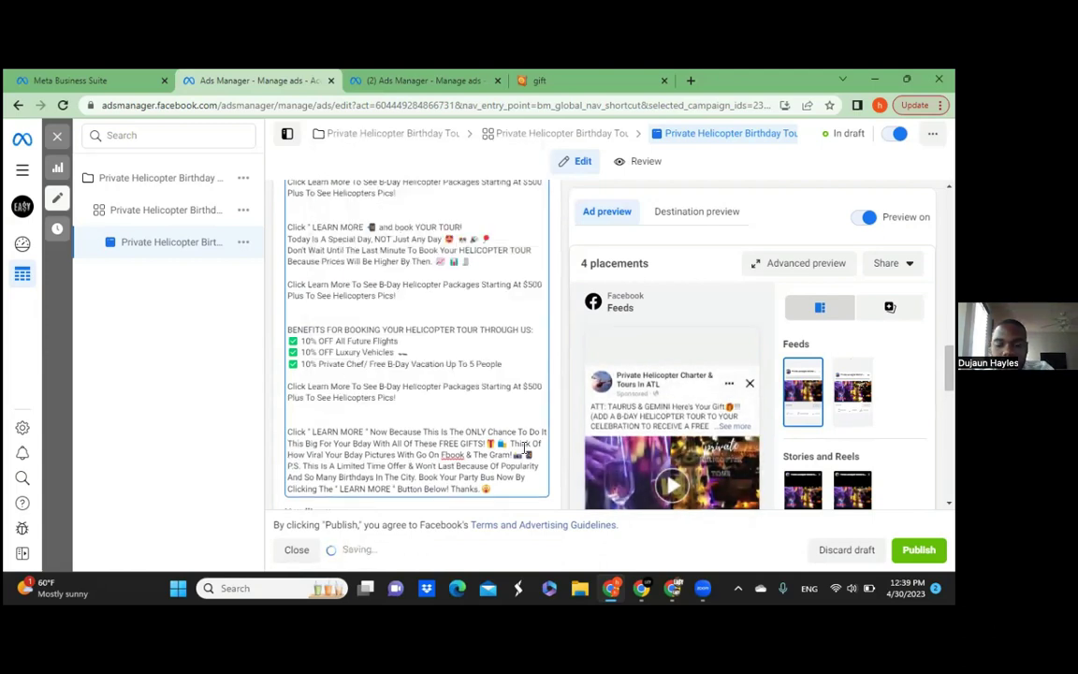
key("BackSpace")
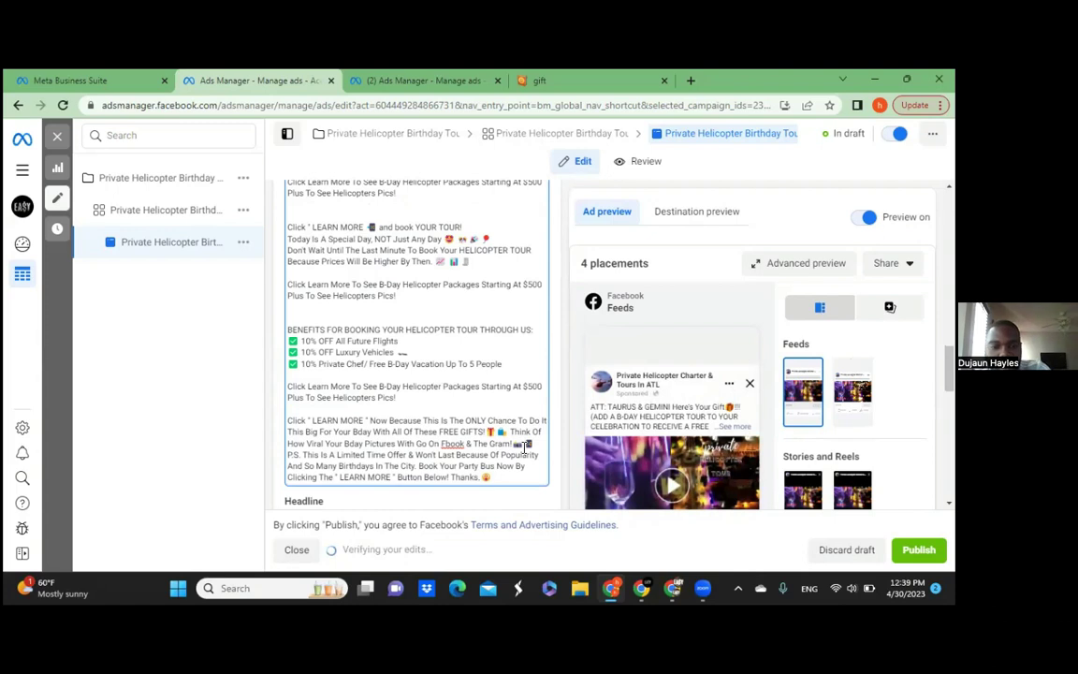
- Copy the primary text from the "BENEFITS FOR BOOKING" heading through the closing paragraph
left_click(377, 295)
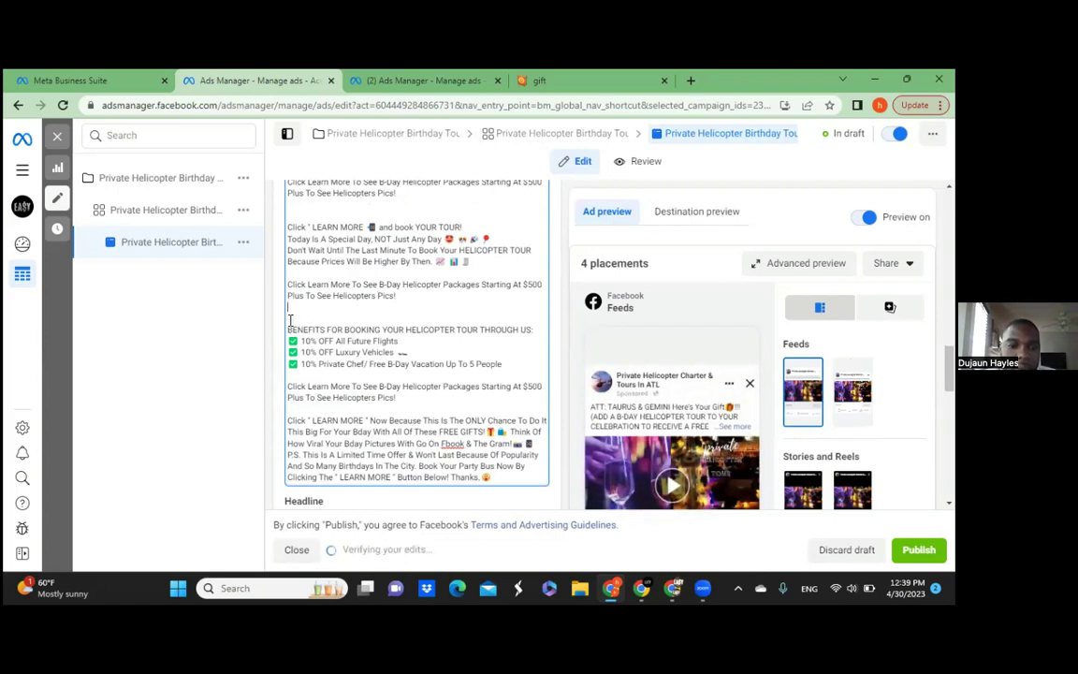
left_click_drag(291, 318, 502, 485)
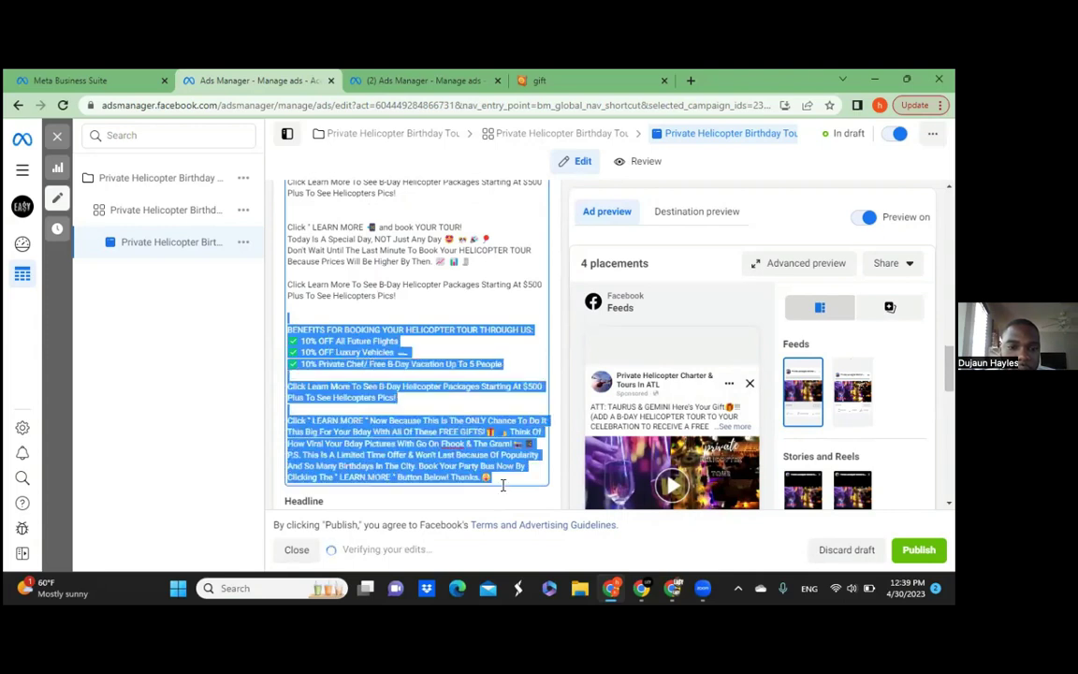
right_click(471, 467)
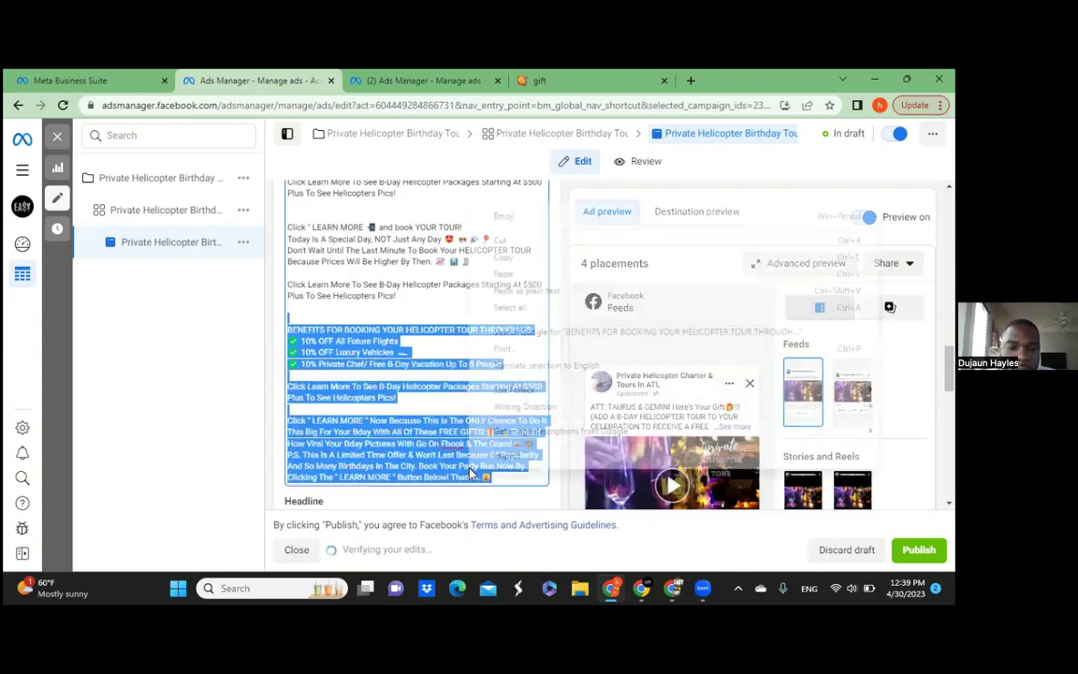
left_click(499, 265)
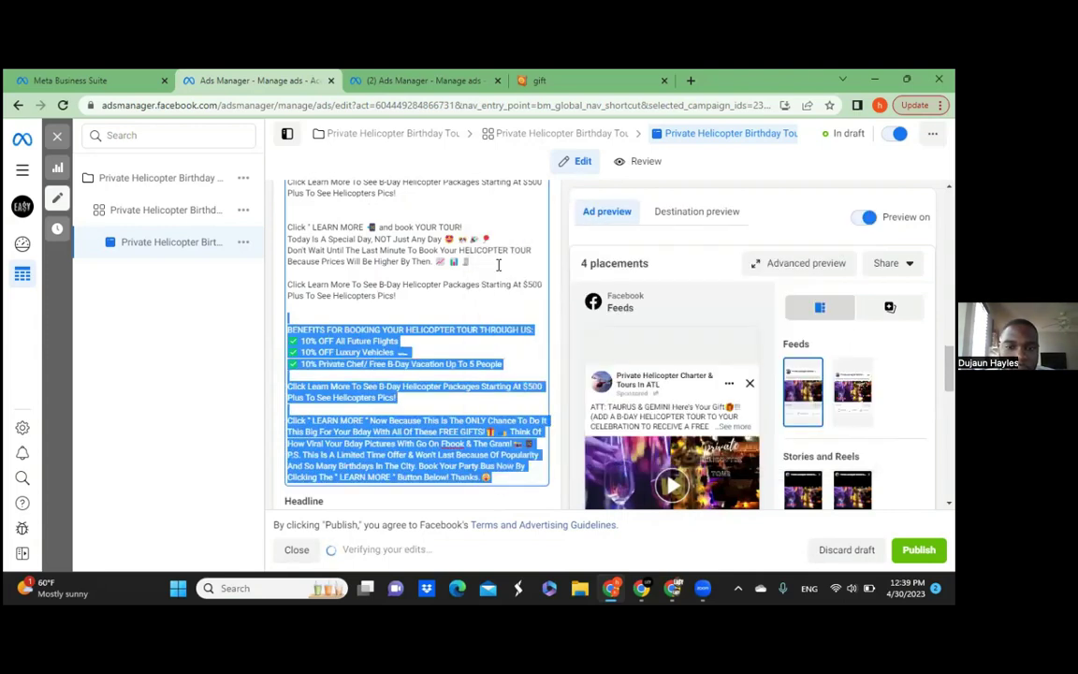
left_click(485, 311)
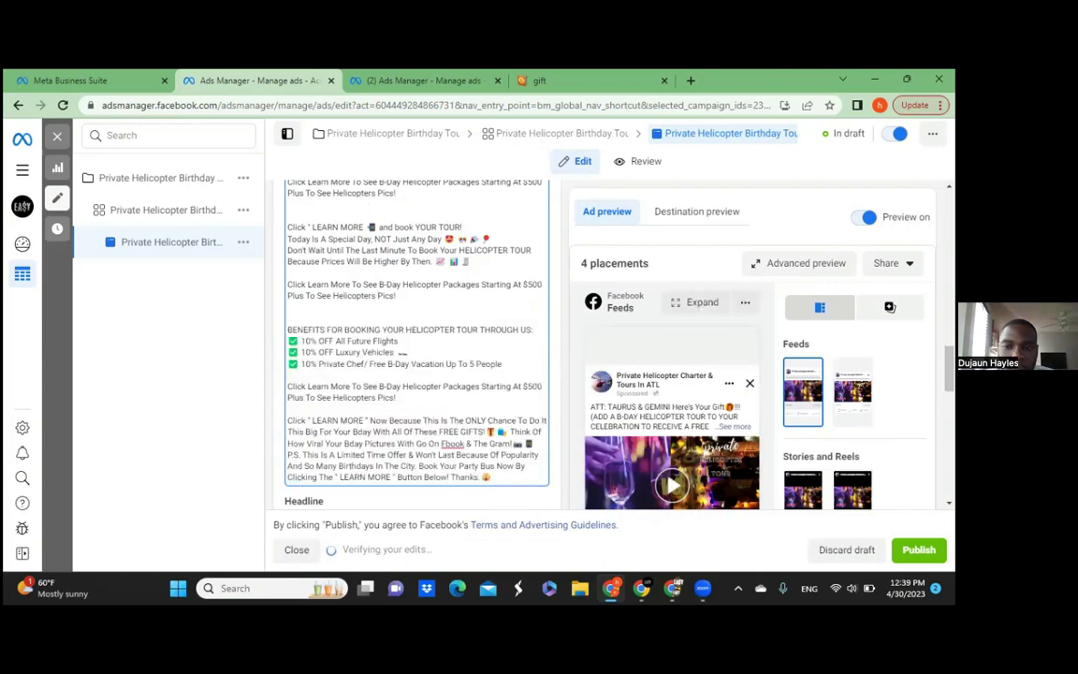
- Review the message template, call to action, headline and edited primary text of the ad
scroll(890, 307, "down", 5)
scroll(890, 307, "down", 5)
scroll(890, 307, "down", 1)
scroll(890, 307, "up", 3)
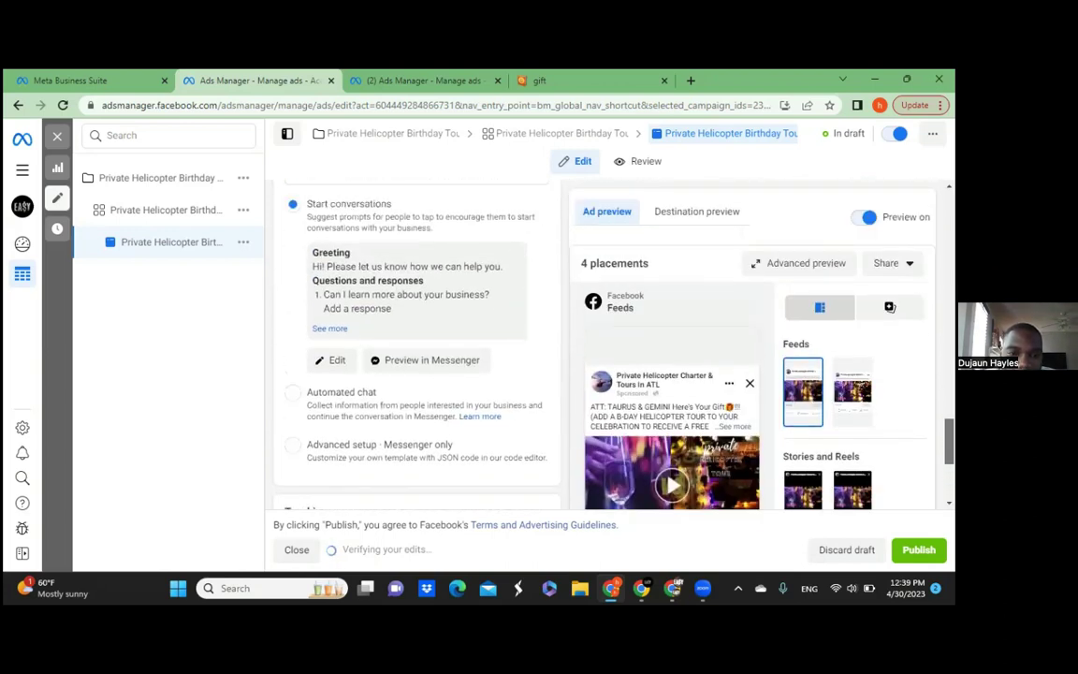
scroll(890, 307, "up", 3)
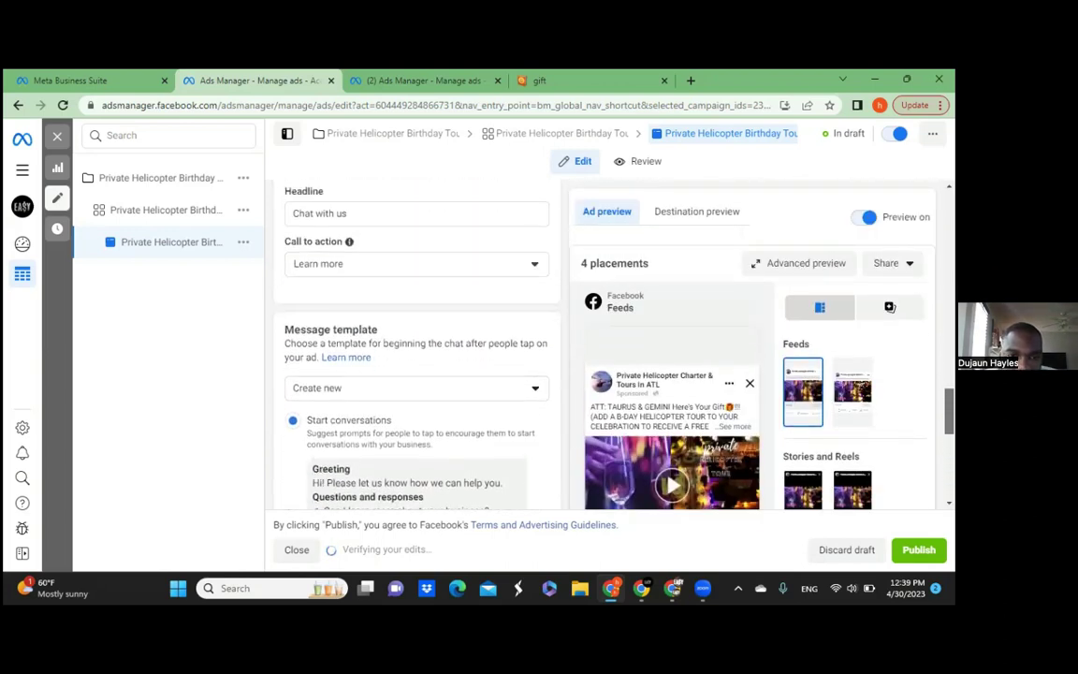
scroll(890, 307, "up", 1)
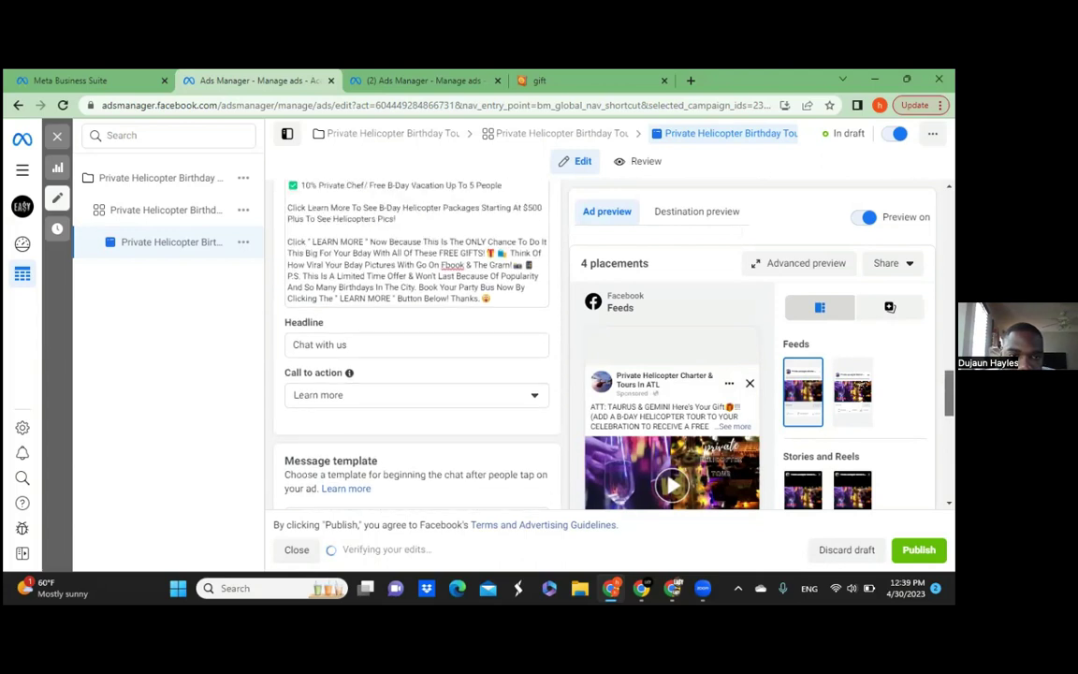
scroll(890, 307, "up", 6)
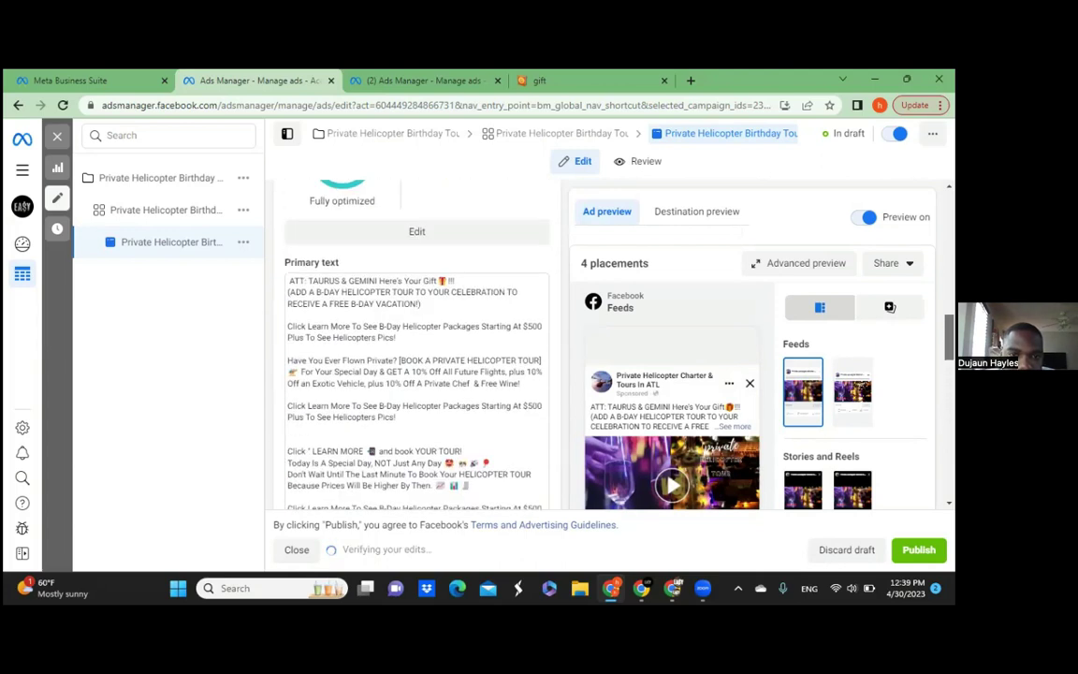
- Review the ad's media, headline, call to action, message template and tracking settings
scroll(890, 307, "up", 4)
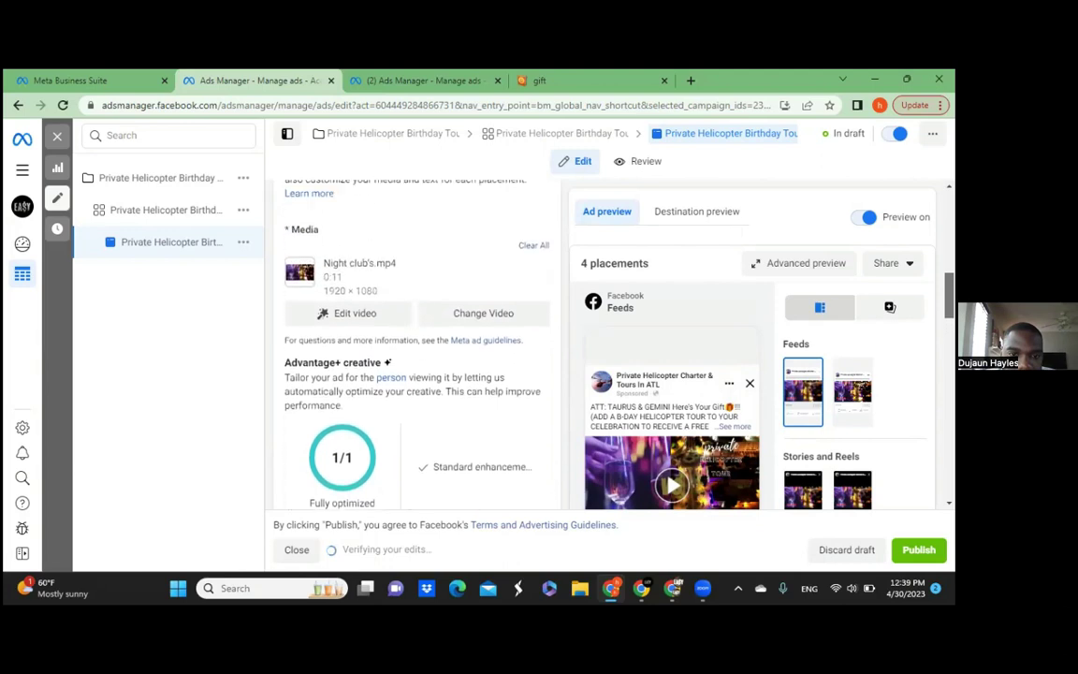
scroll(890, 307, "up", 4)
scroll(890, 307, "up", 1)
scroll(890, 307, "down", 12)
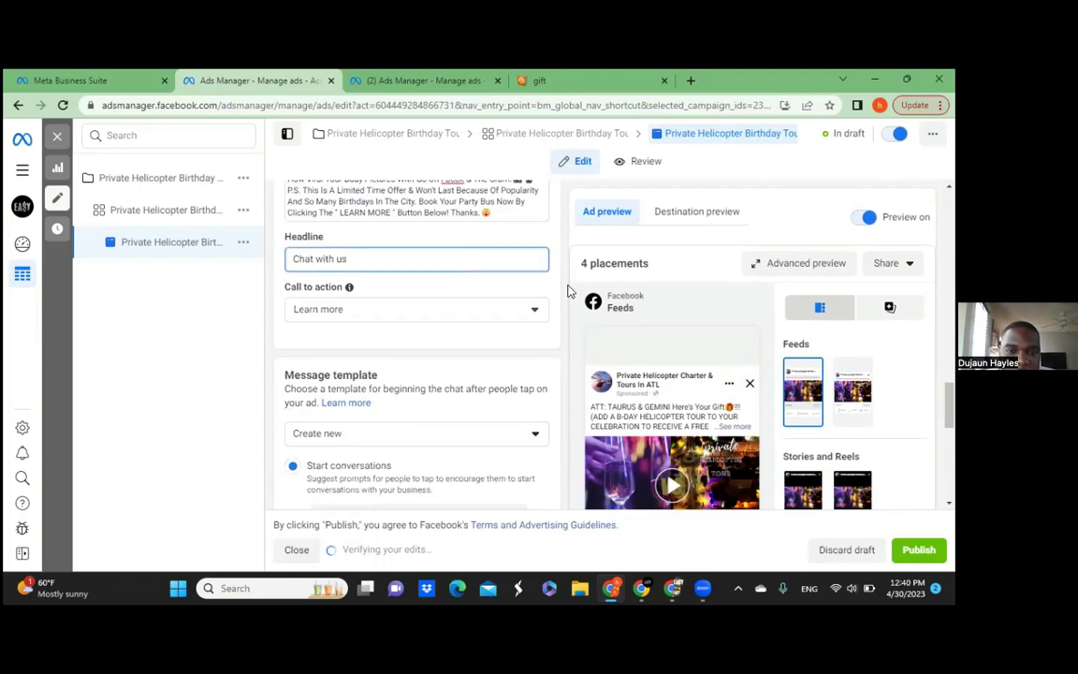
left_click(890, 307)
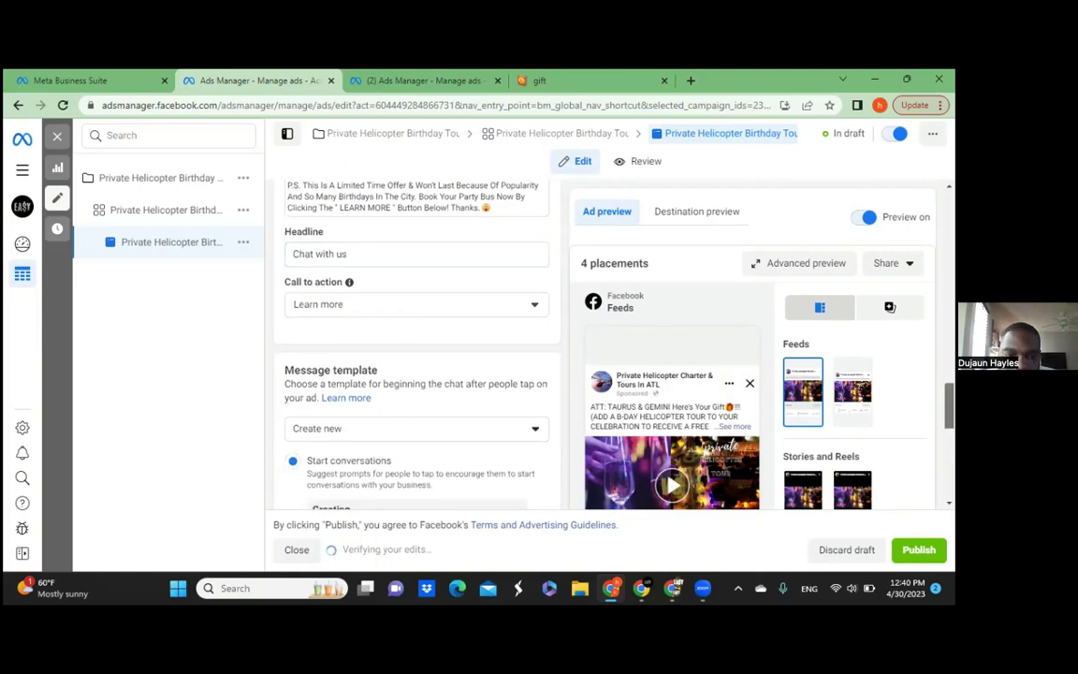
scroll(890, 307, "down", 3)
scroll(890, 307, "up", 1)
scroll(416, 346, "down", 2)
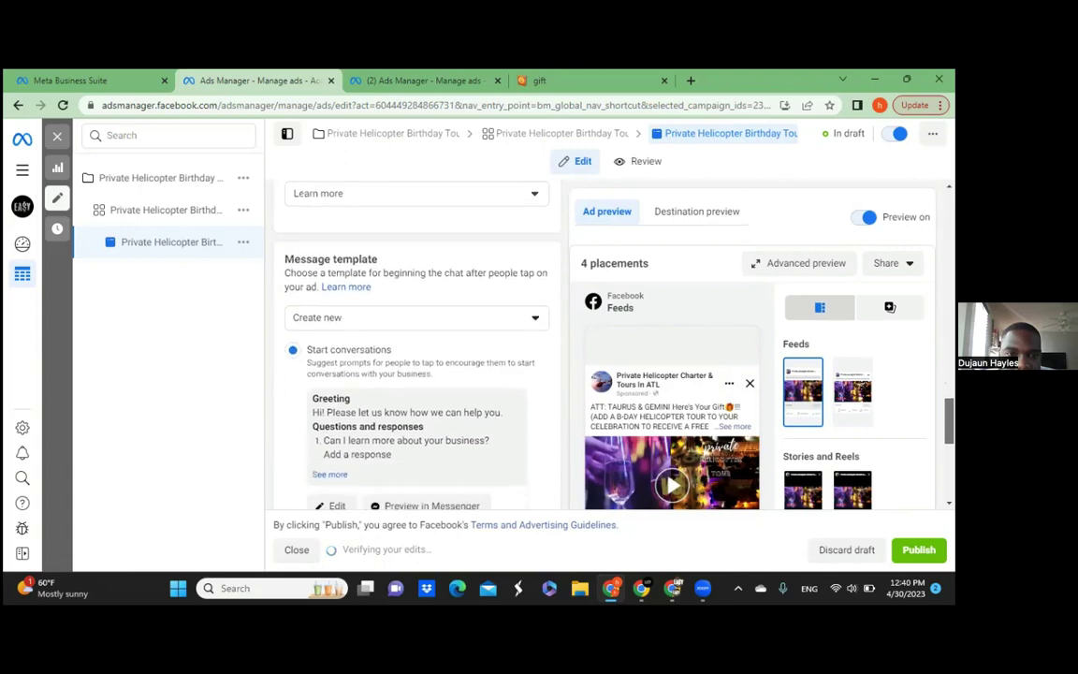
scroll(890, 307, "down", 1)
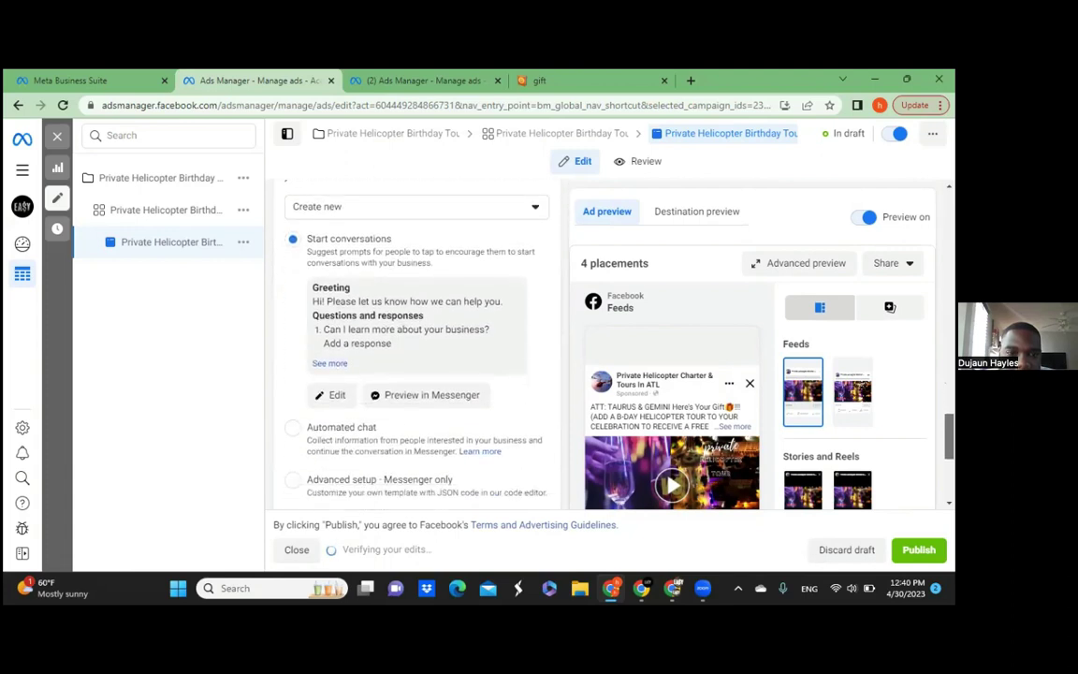
scroll(890, 307, "up", 1)
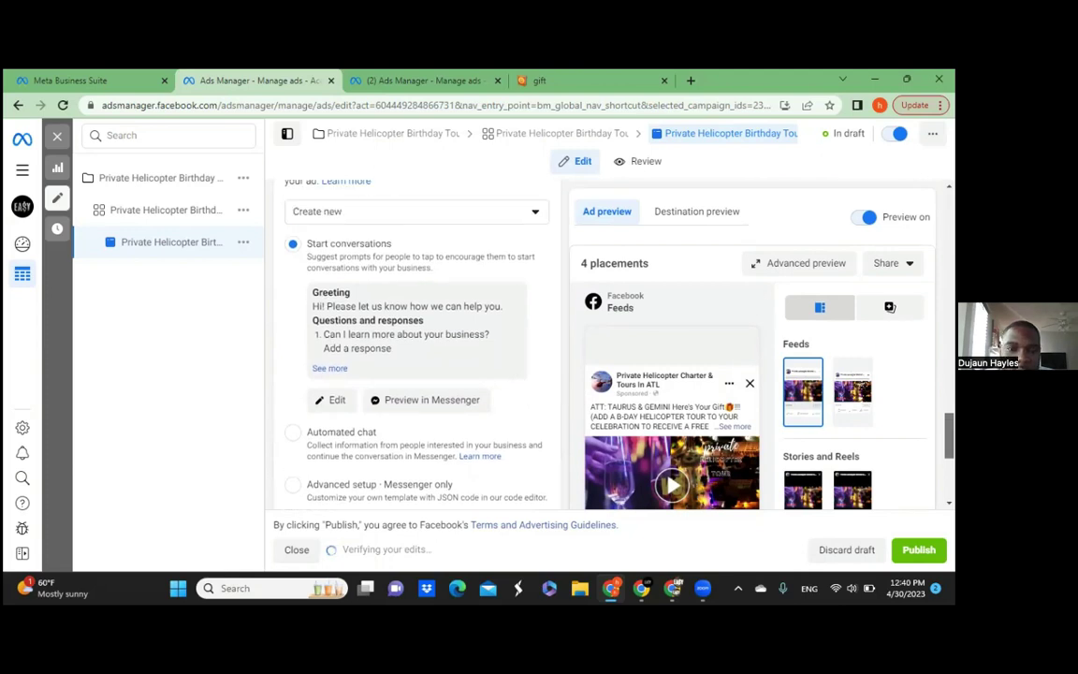
scroll(890, 307, "up", 1)
scroll(890, 307, "down", 2)
scroll(890, 243, "down", 3)
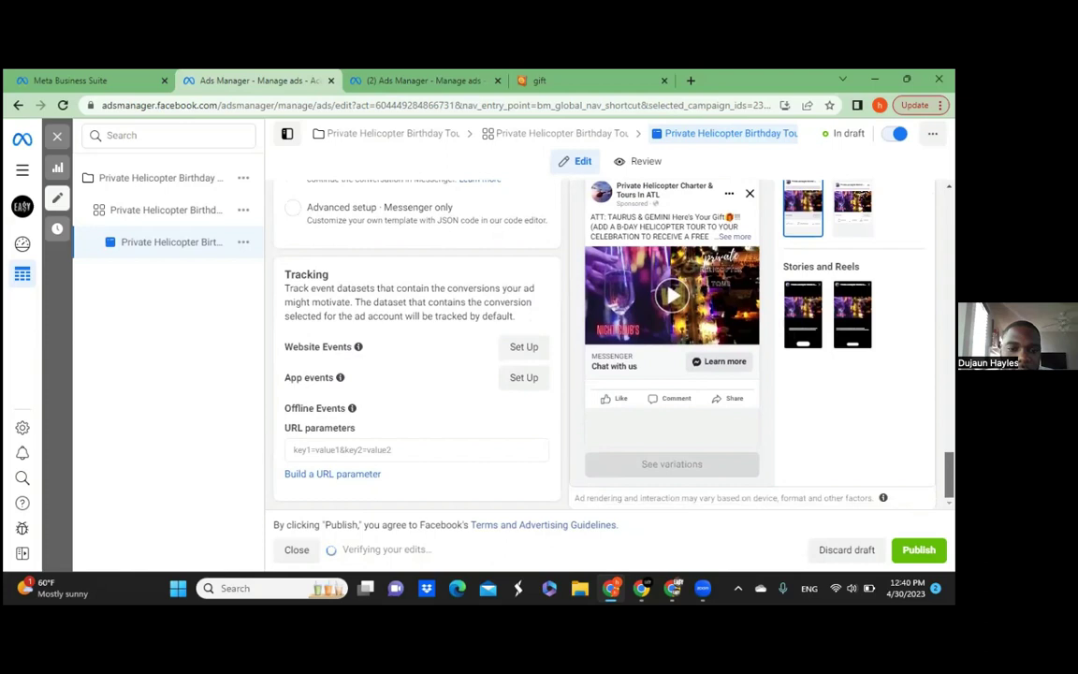
- Replace the ad headline with "Click Learn More To See Your Helicopter Pics"
scroll(890, 307, "up", 10)
scroll(890, 307, "down", 5)
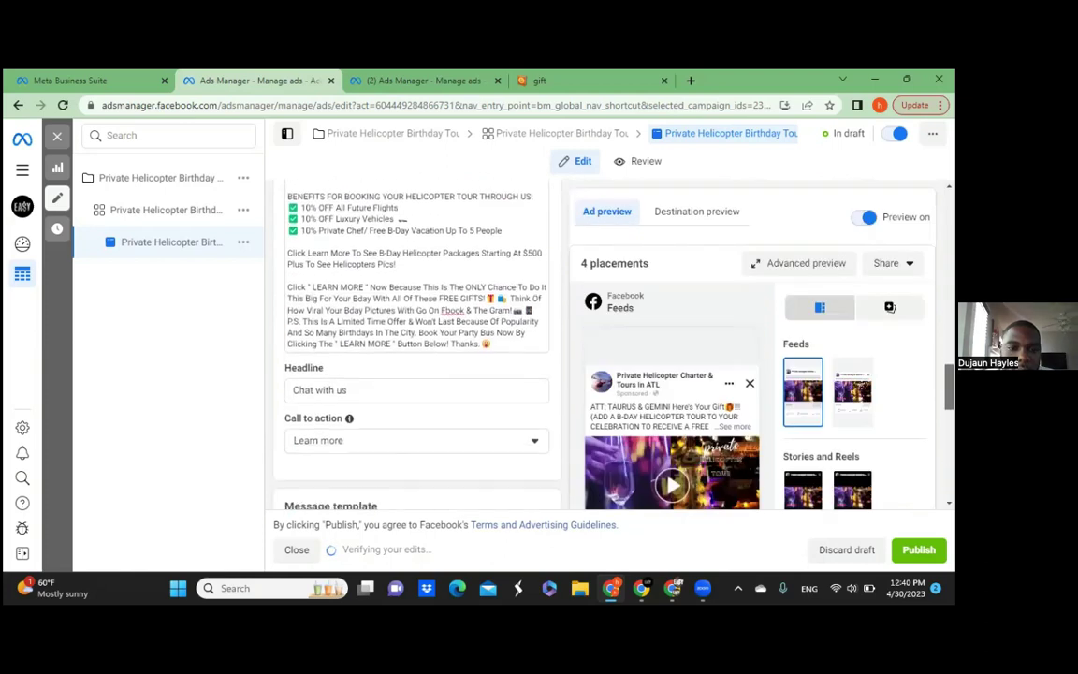
left_click(398, 340)
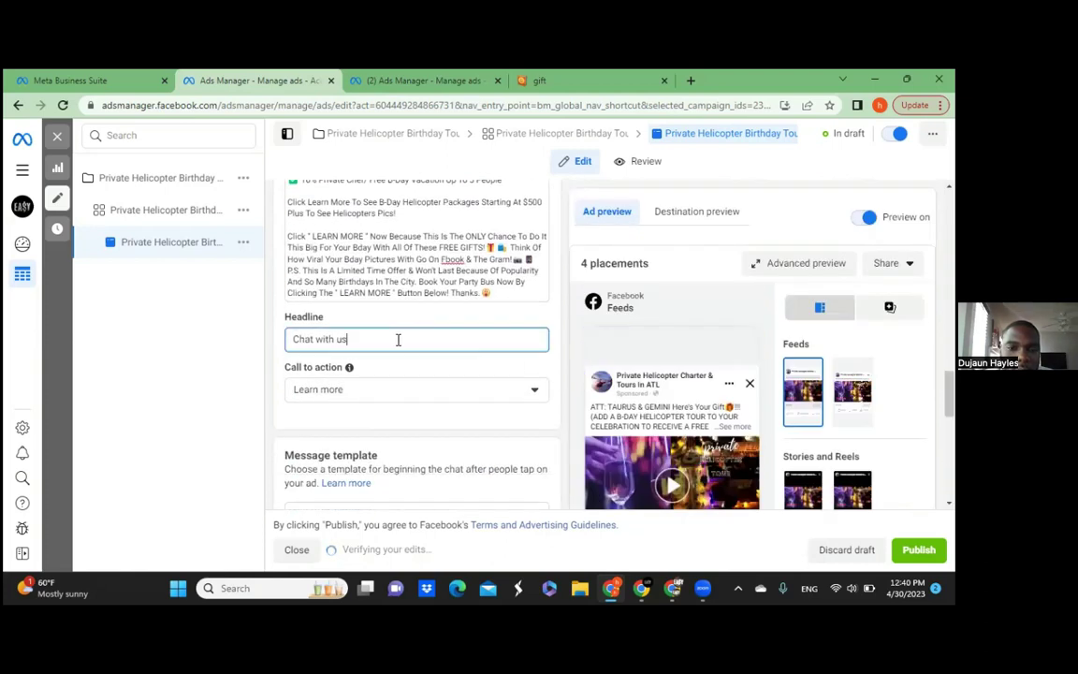
left_click_drag(390, 341, 252, 341)
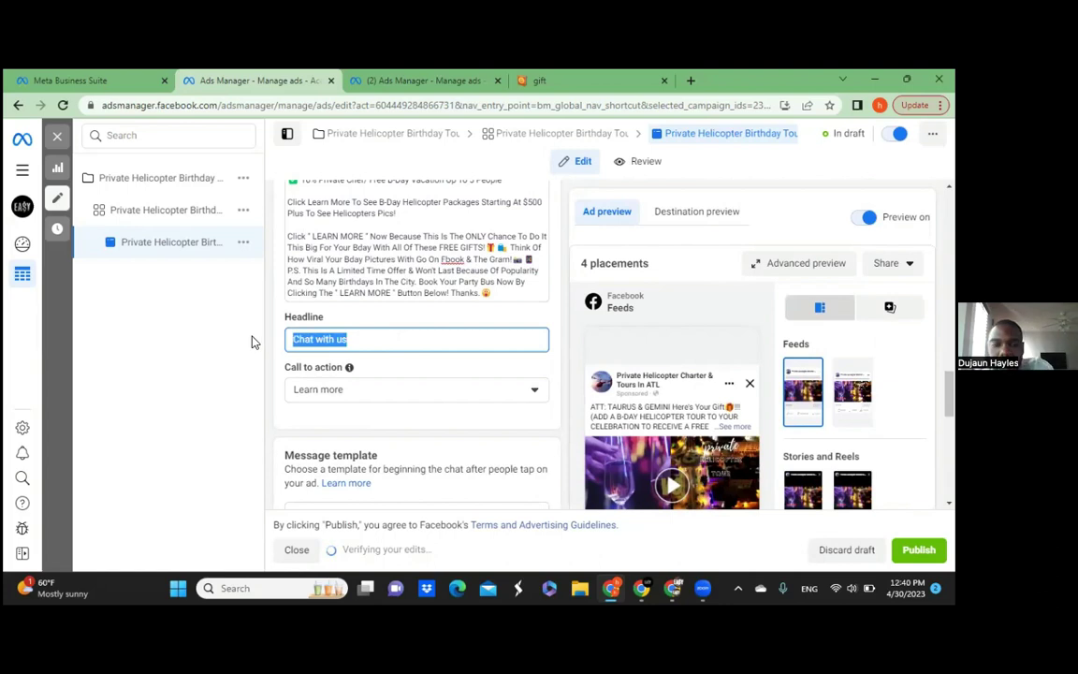
key("BackSpace")
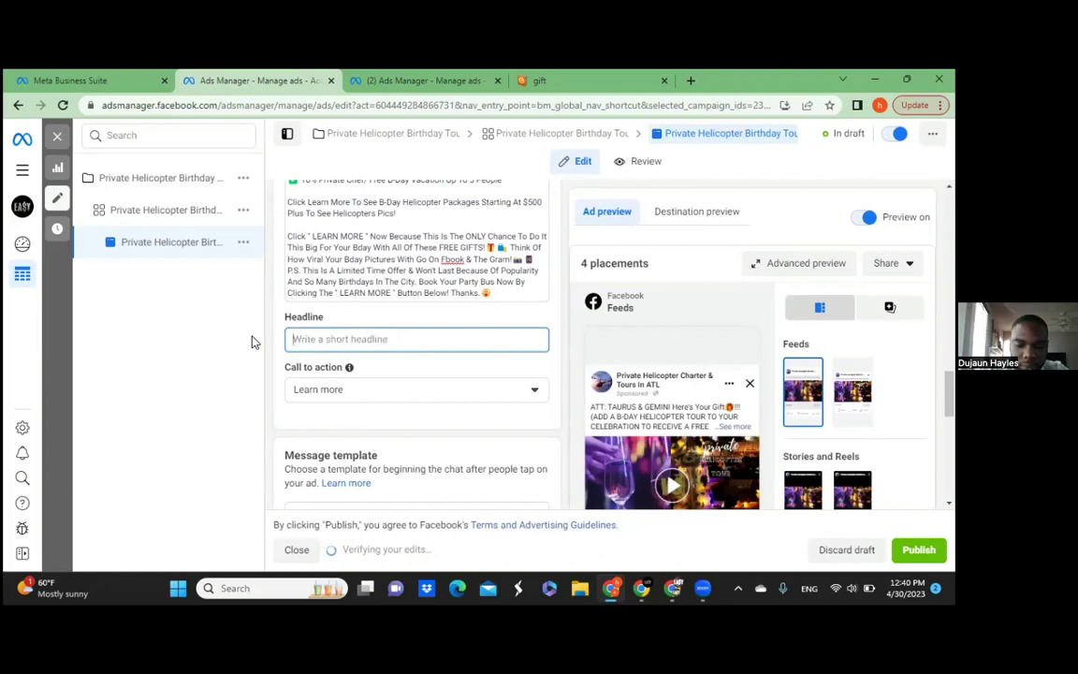
type("Click L")
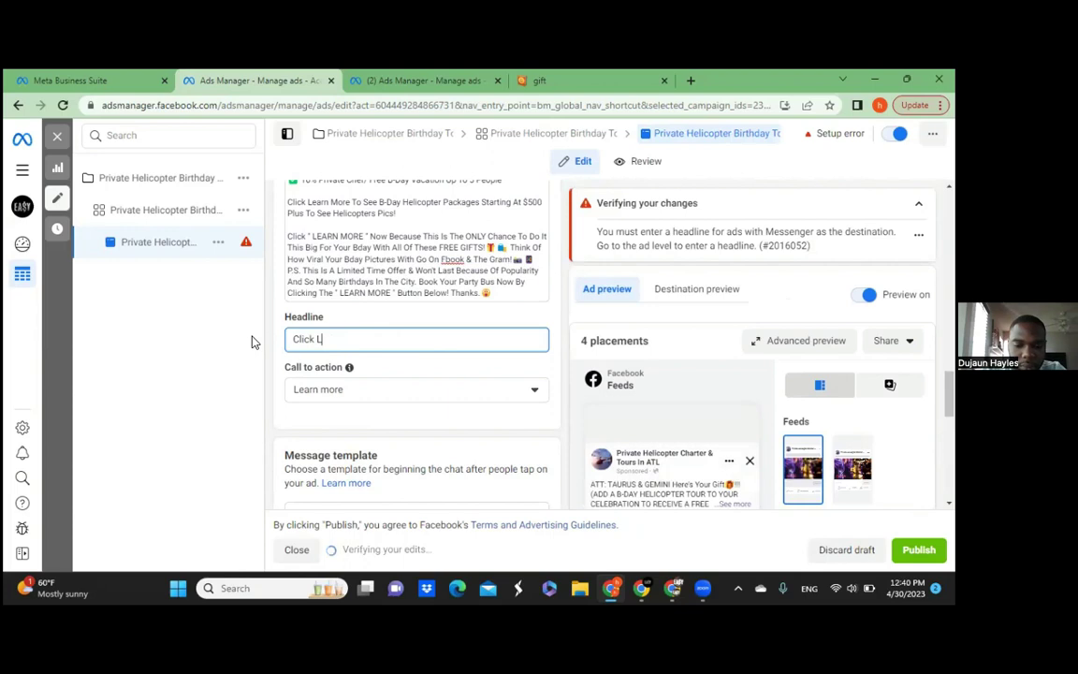
type("earn M")
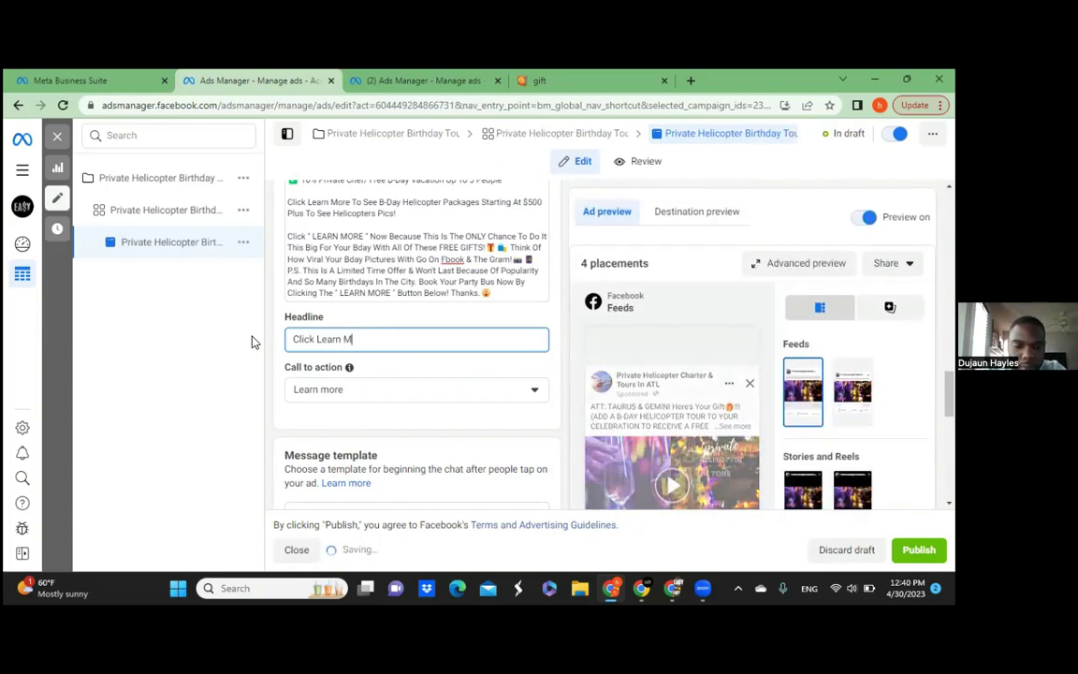
type("ore TO")
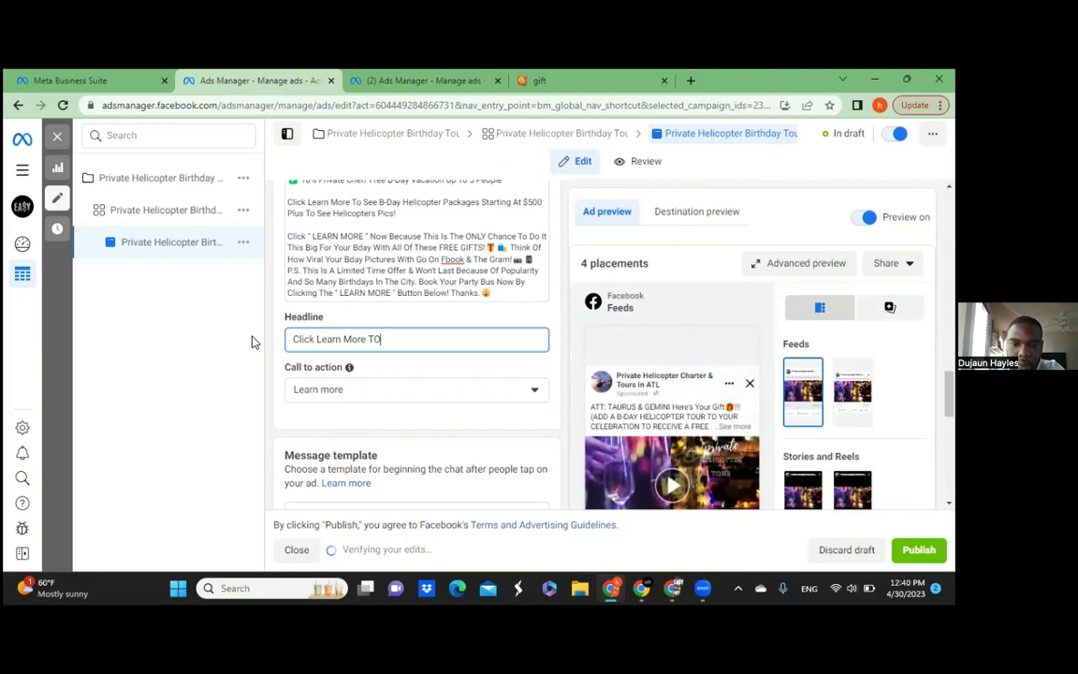
type(" See Helicop")
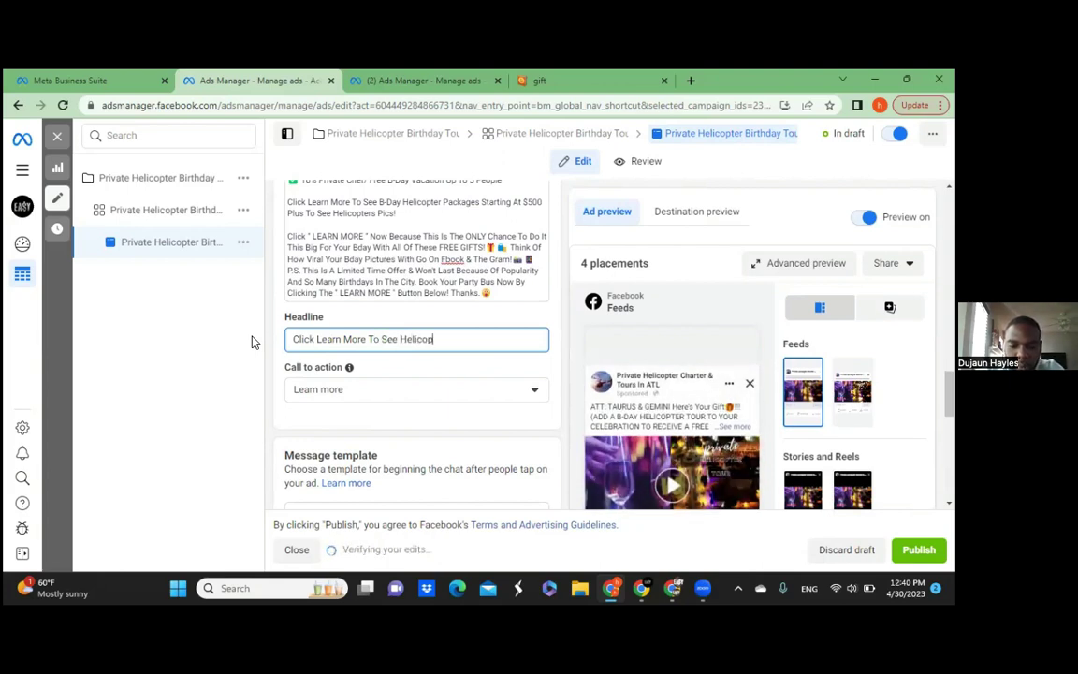
type("ter")
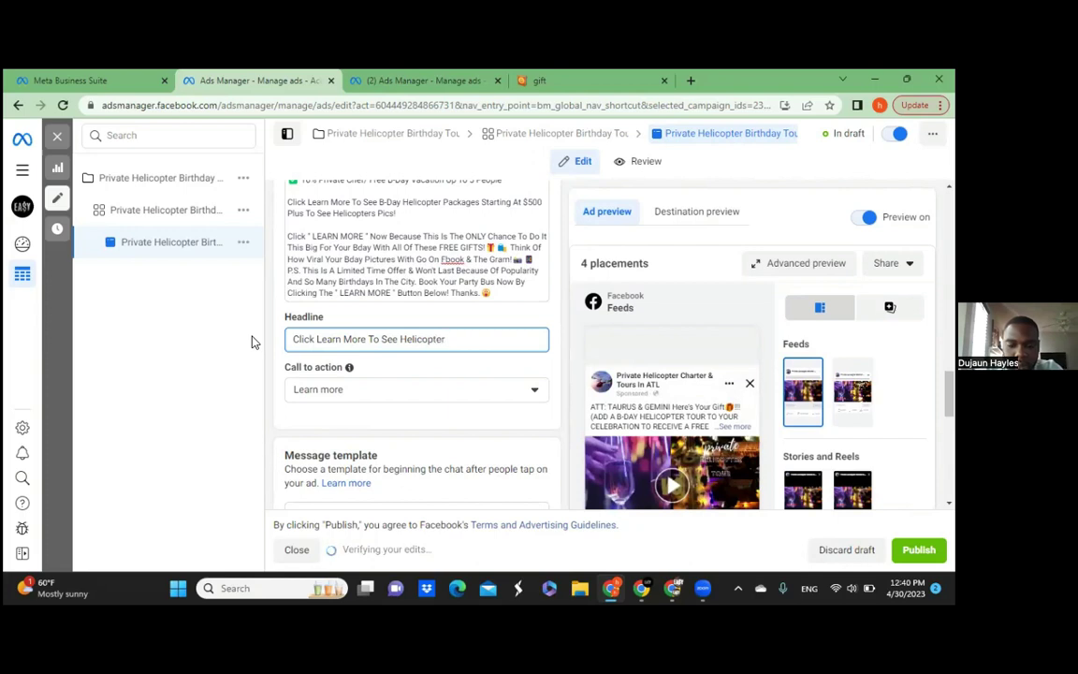
type(" Pica")
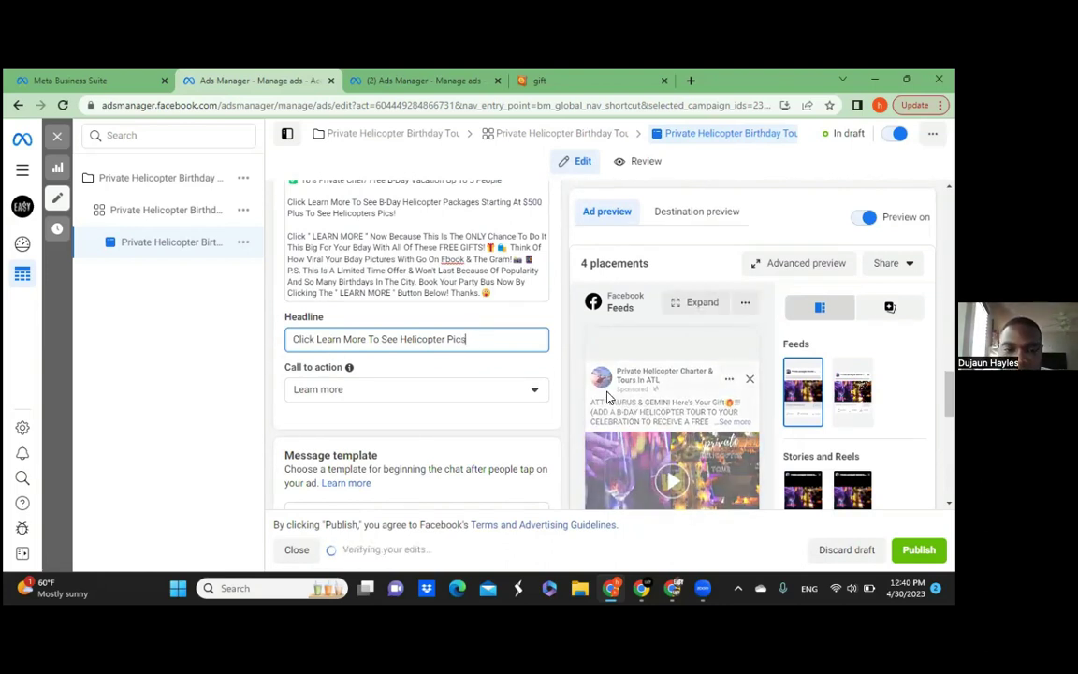
left_click(399, 339)
type("Your")
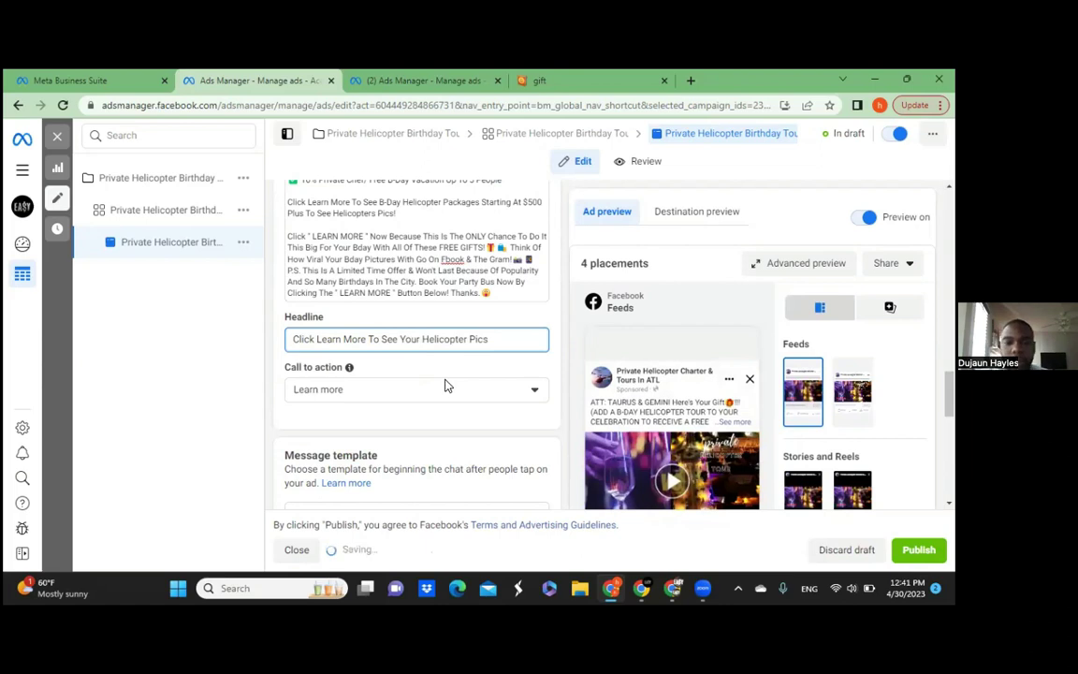
- Read the full ad text in the expanded Facebook Mobile Feed preview, down to the closing paragraph, and close the preview
scroll(890, 307, "down", 2)
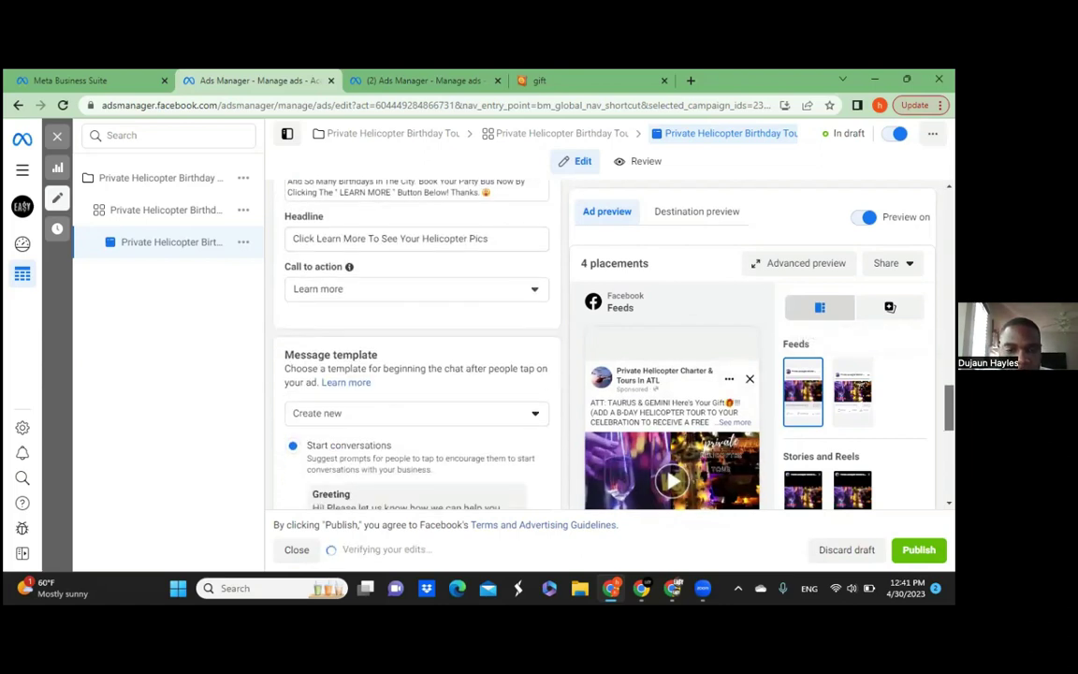
scroll(890, 307, "down", 2)
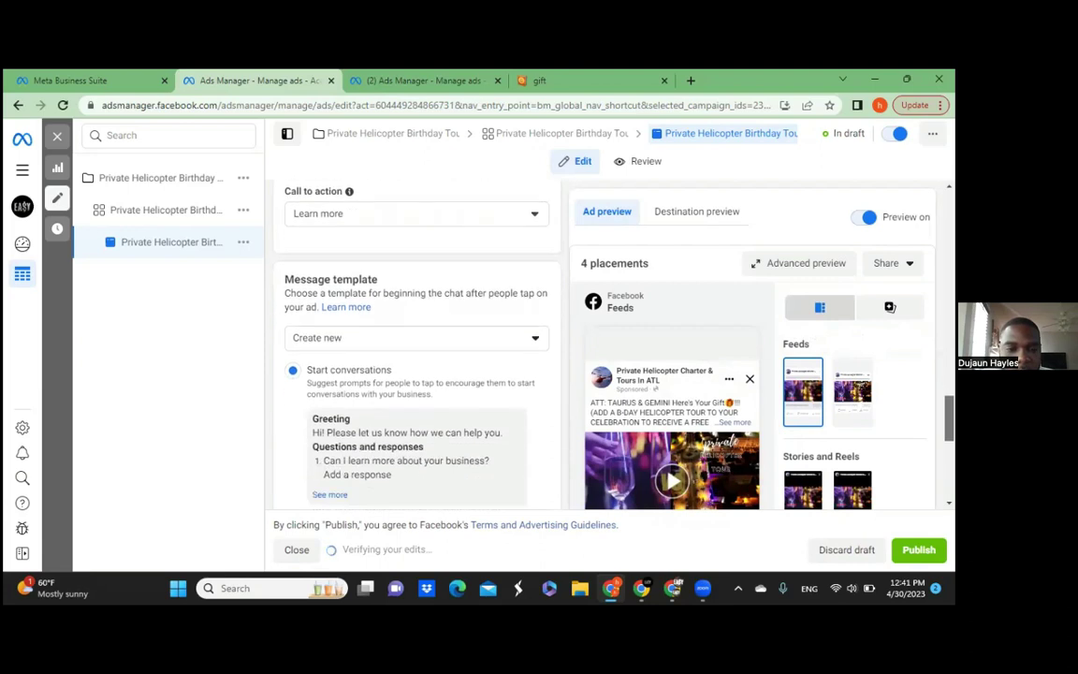
scroll(890, 307, "up", 5)
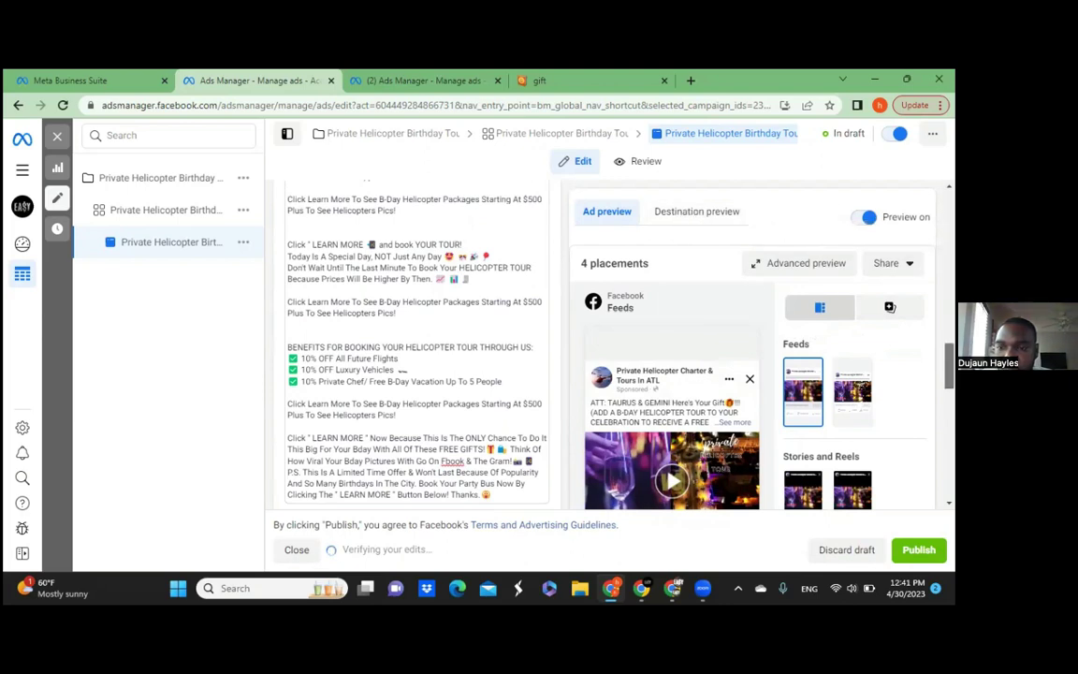
scroll(890, 307, "down", 3)
scroll(890, 307, "down", 5)
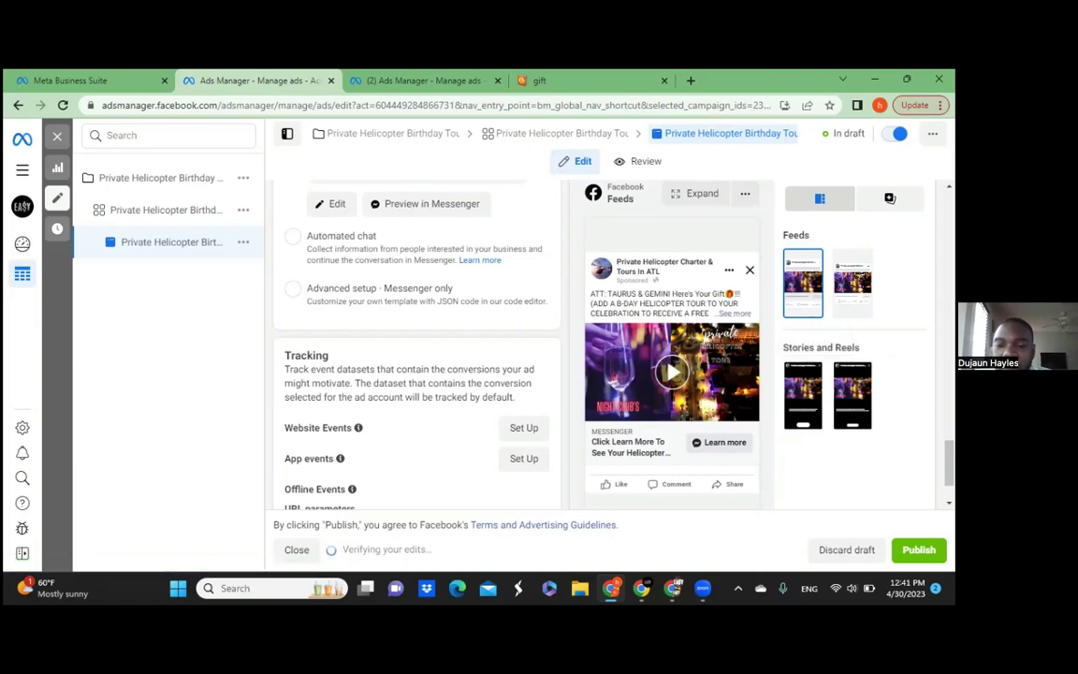
left_click(734, 316)
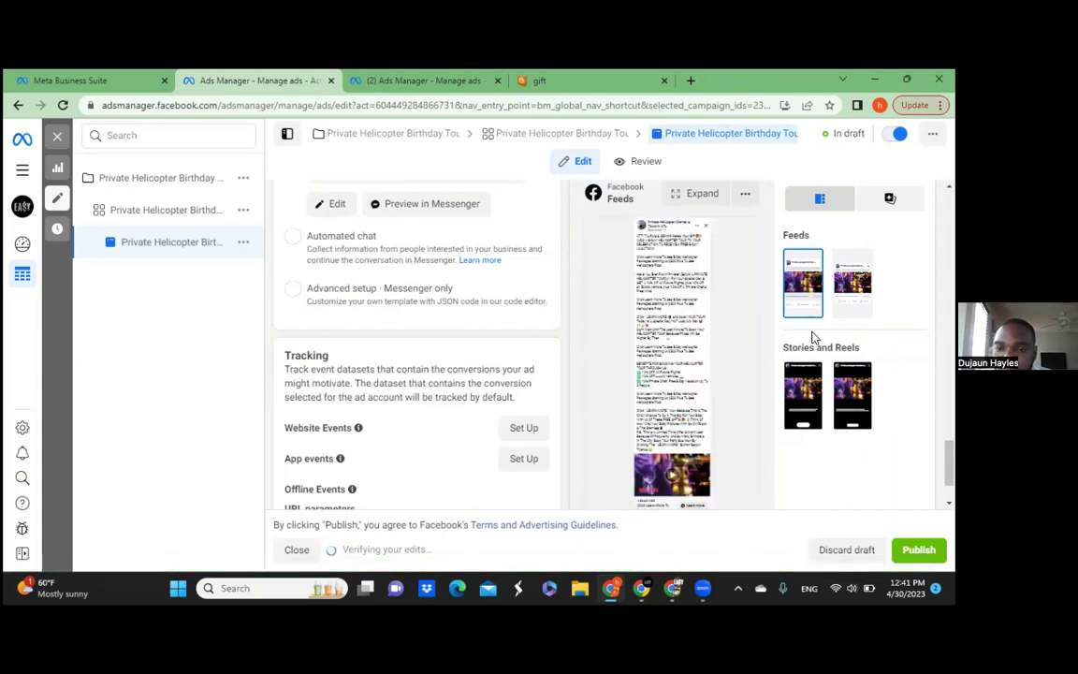
left_click(695, 192)
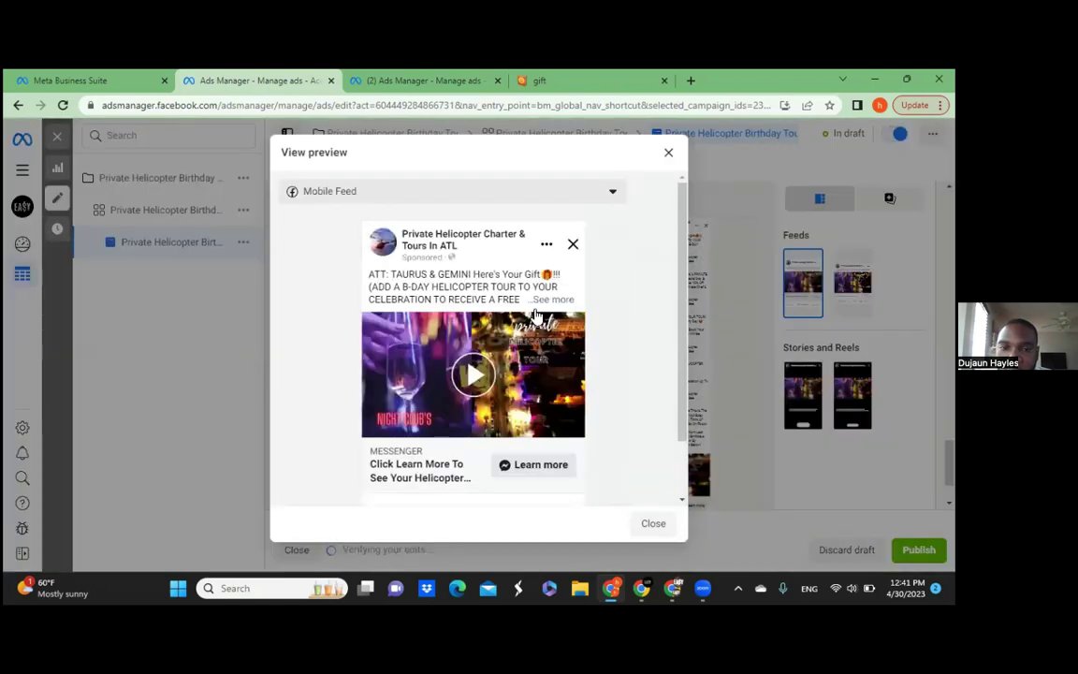
left_click(552, 299)
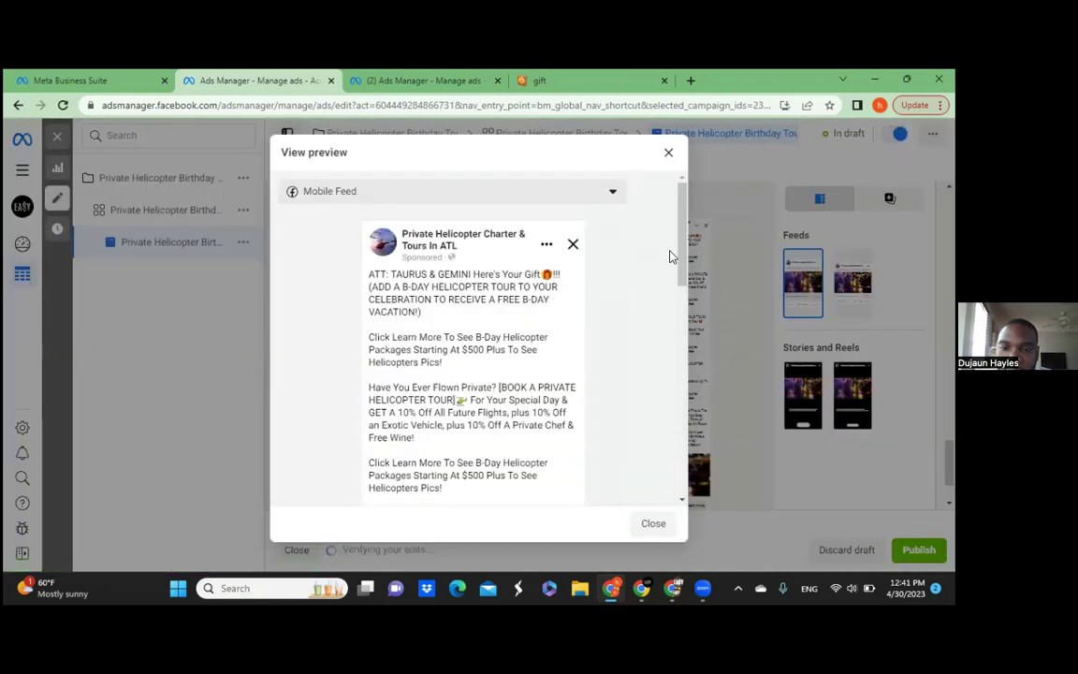
left_click_drag(683, 256, 685, 278)
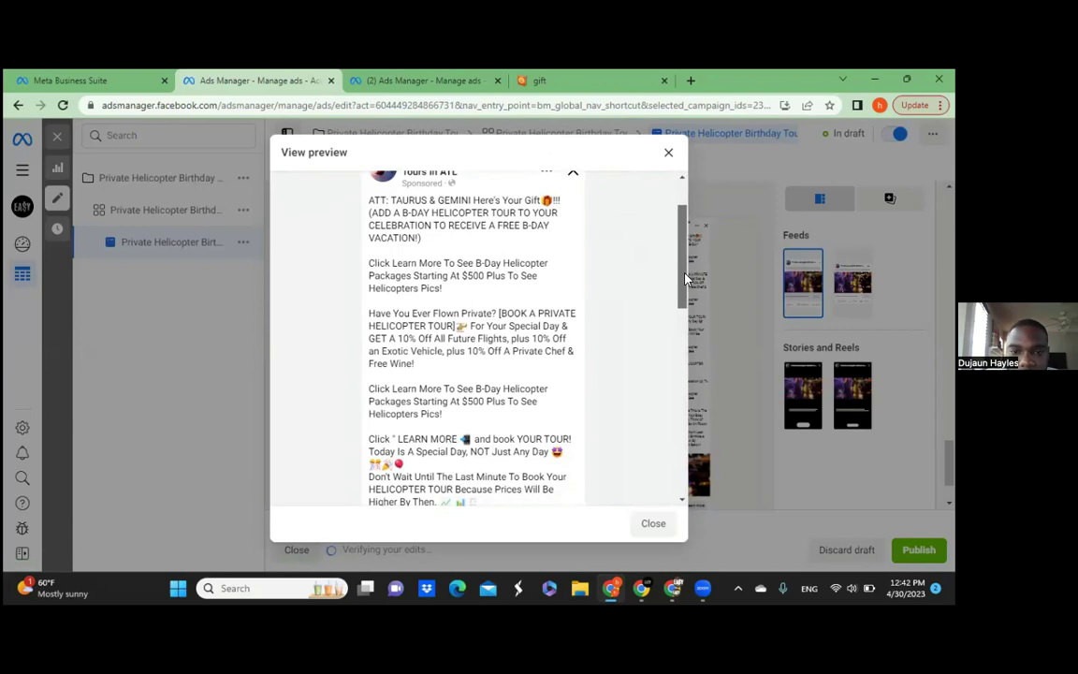
left_click_drag(686, 278, 686, 280)
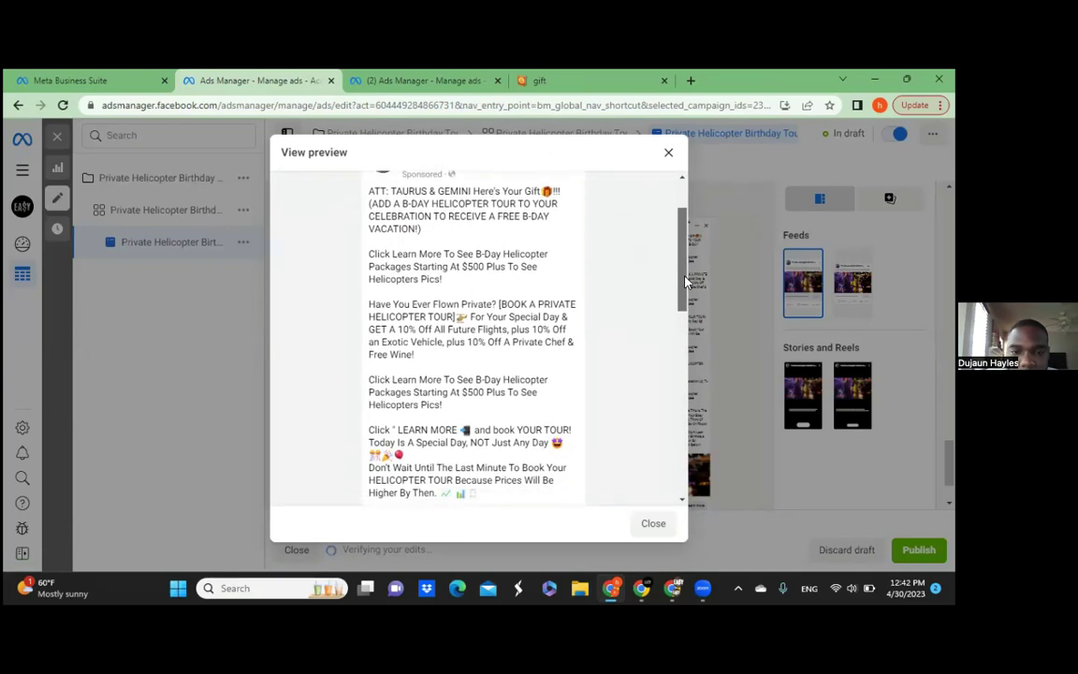
left_click_drag(685, 281, 686, 286)
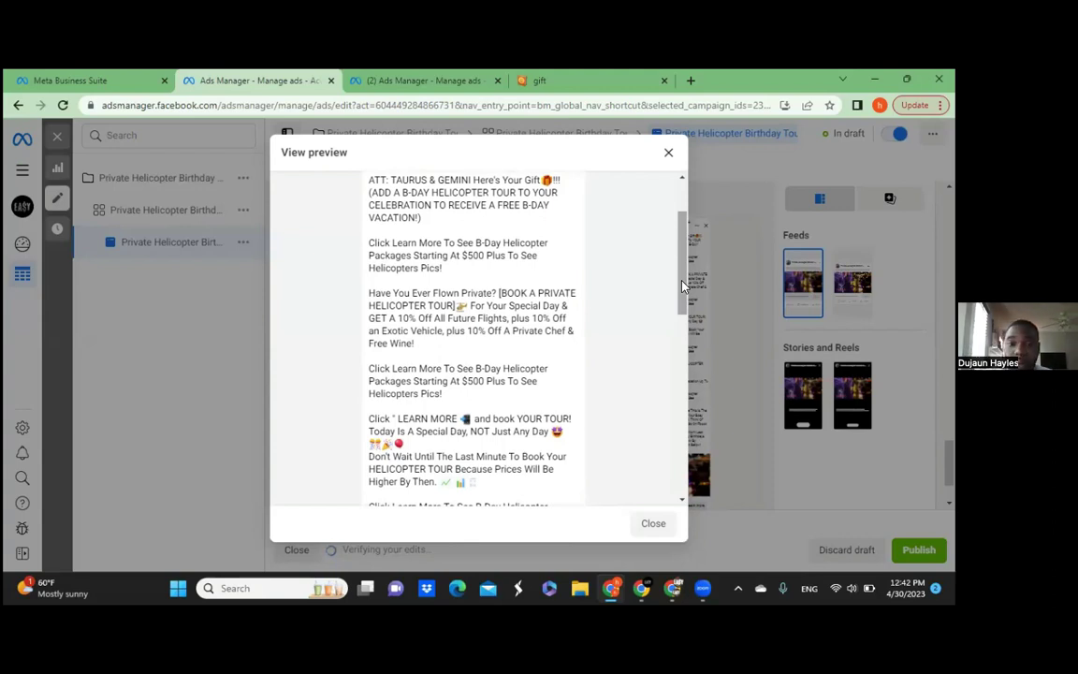
left_click_drag(682, 286, 697, 404)
scroll(627, 357, "up", 1)
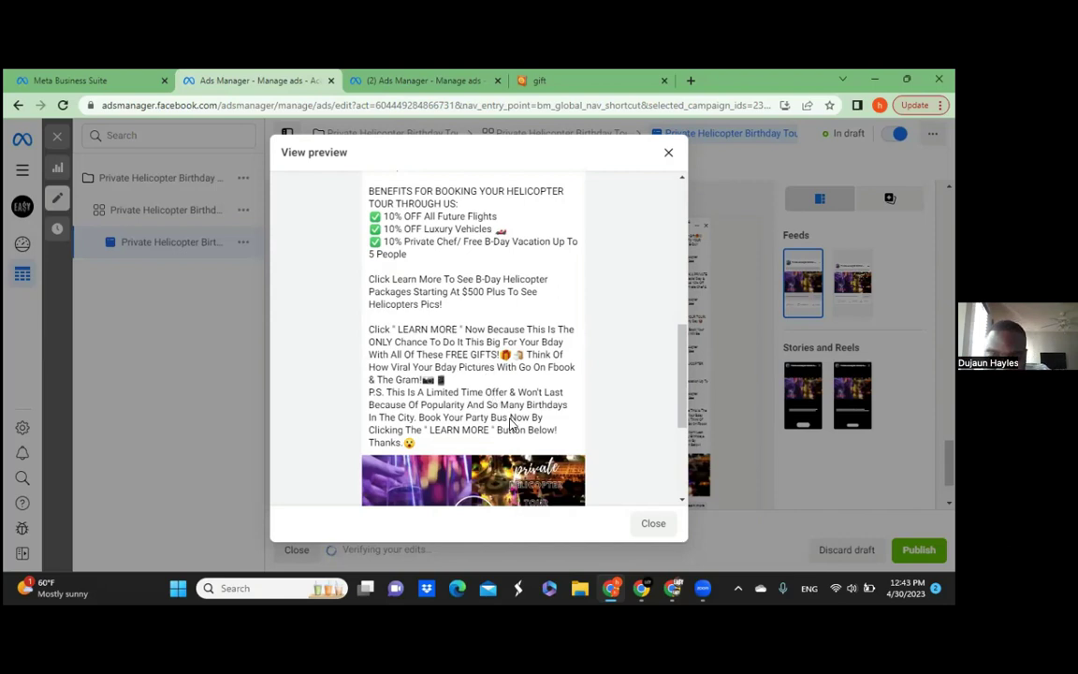
left_click(668, 153)
- Replace "Party Bus" with "Private Helicopter Tour" in the closing P.S. paragraph of the primary text
scroll(509, 330, "up", 5)
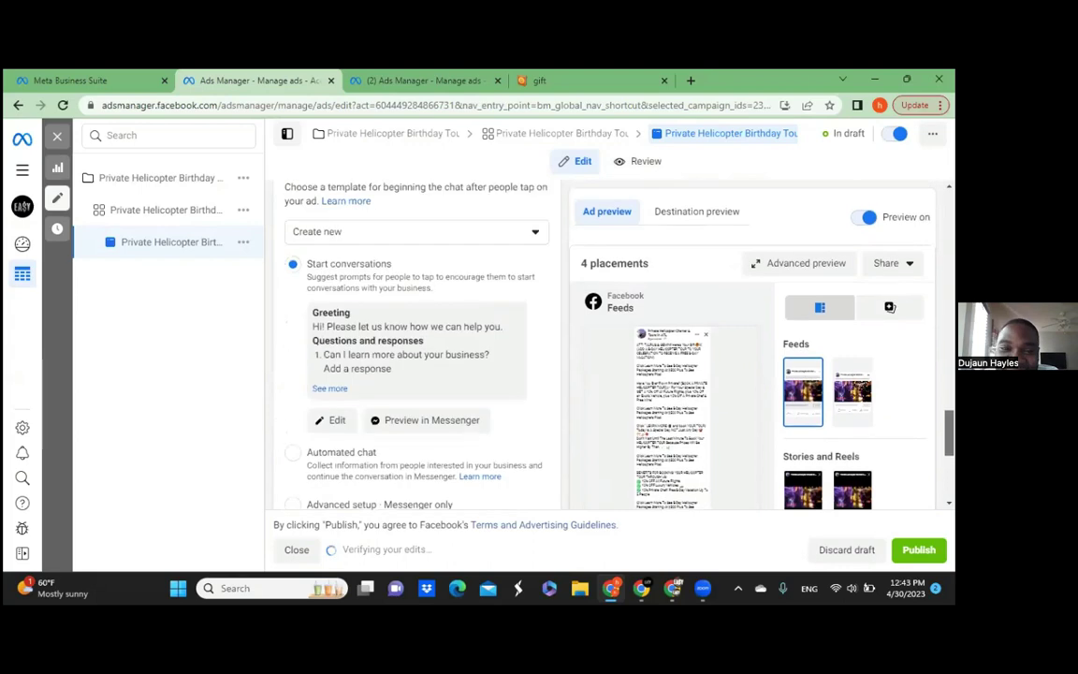
scroll(485, 386, "up", 2)
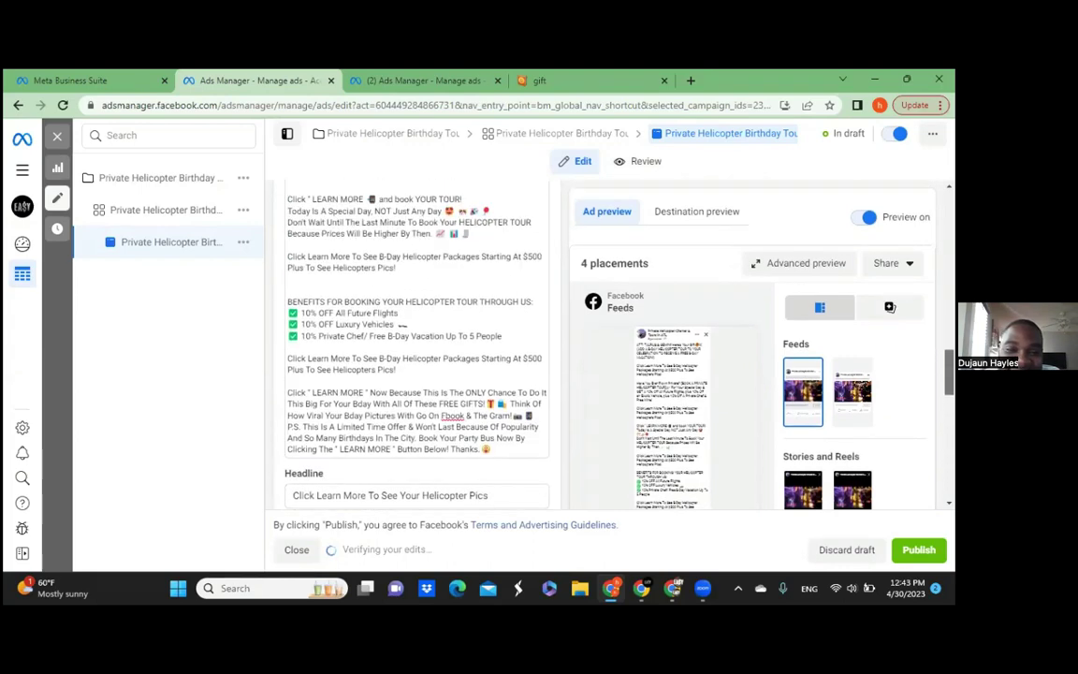
left_click(494, 439)
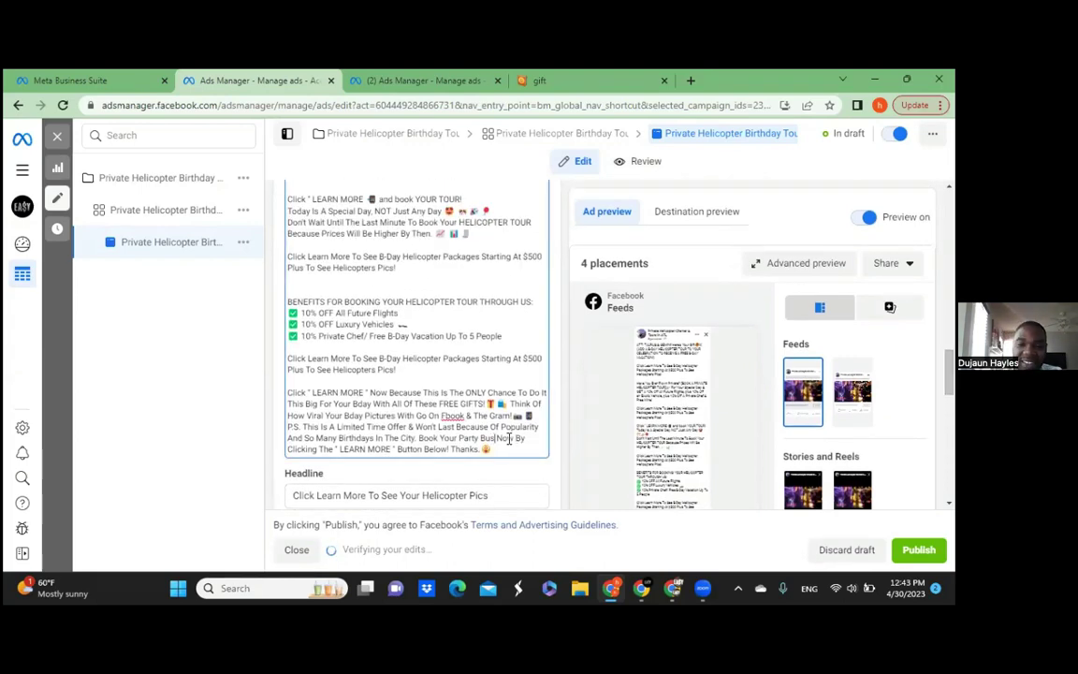
key("BackSpace")
key("BackSpace")
key("BackSpace")
key("BackSpace")
key("BackSpace")
key("BackSpace")
key("BackSpace")
key("BackSpace")
key("BackSpace")
type("Private Helicopter Tour")
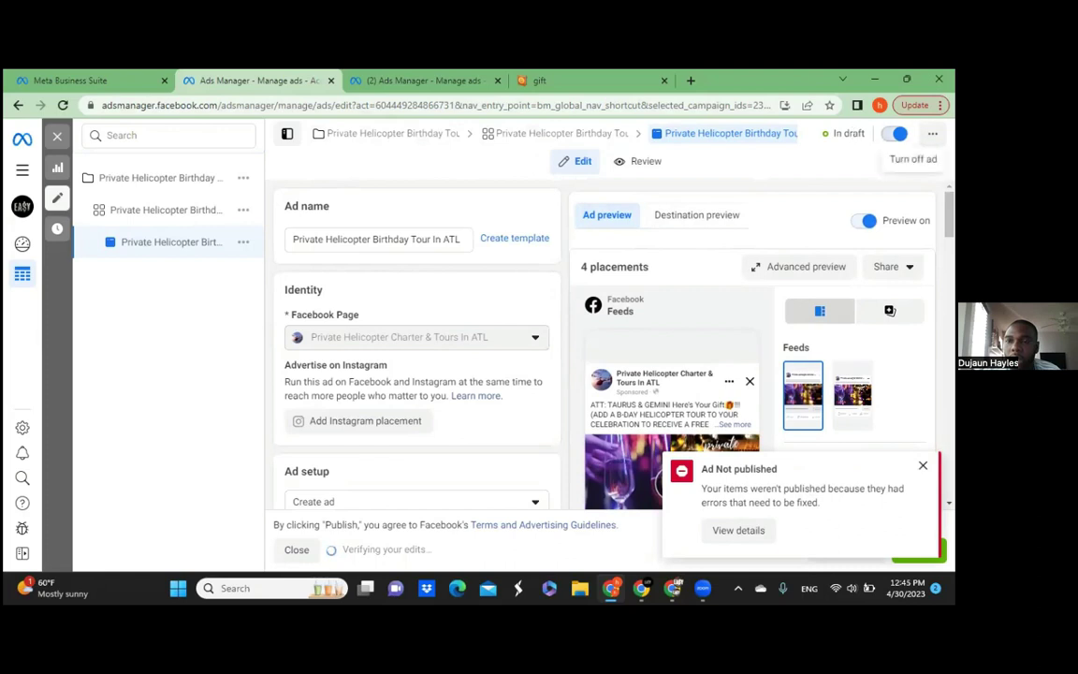
- Turn the helicopter birthday tour ad off and back on
left_click(896, 133)
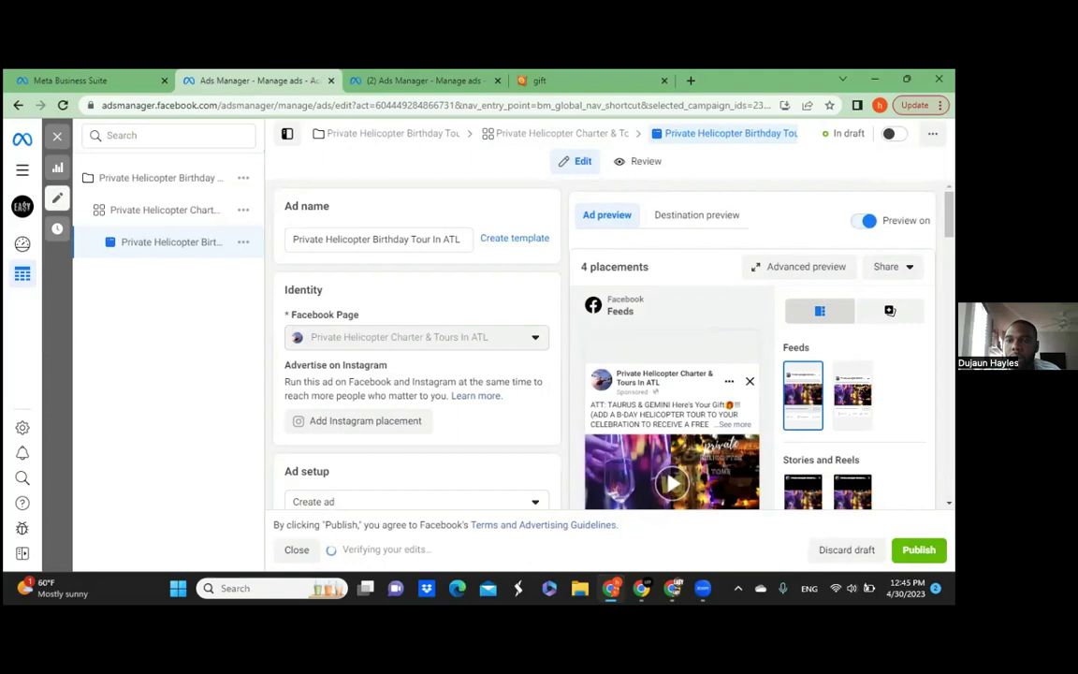
left_click(894, 134)
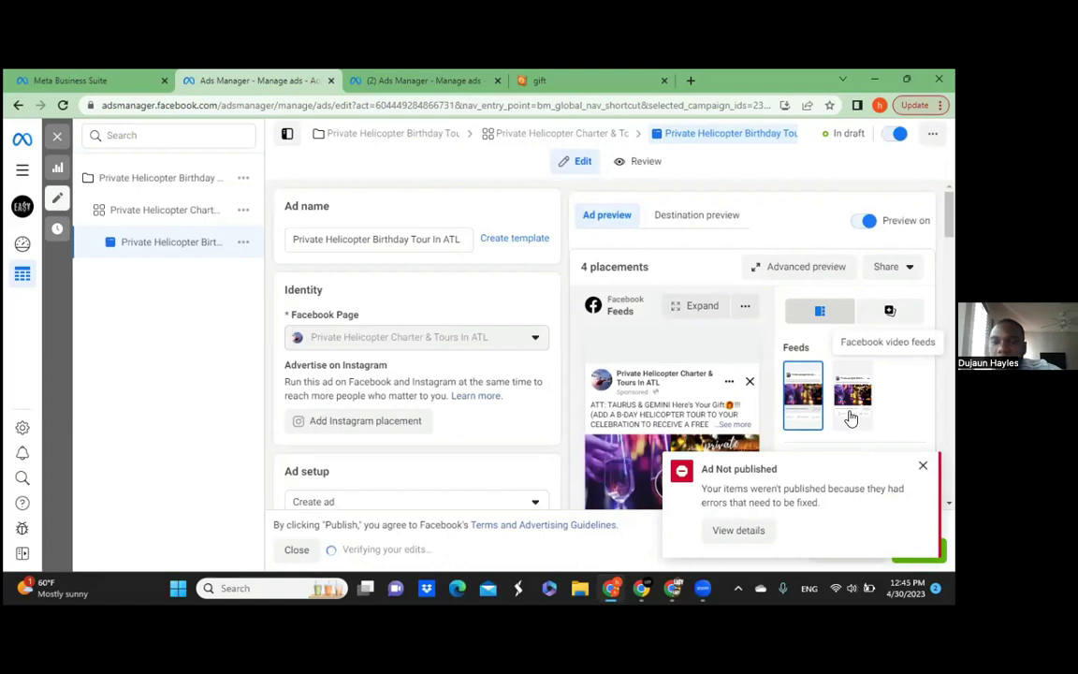
- Check the details of the ad's failed publish and close the report
left_click(733, 531)
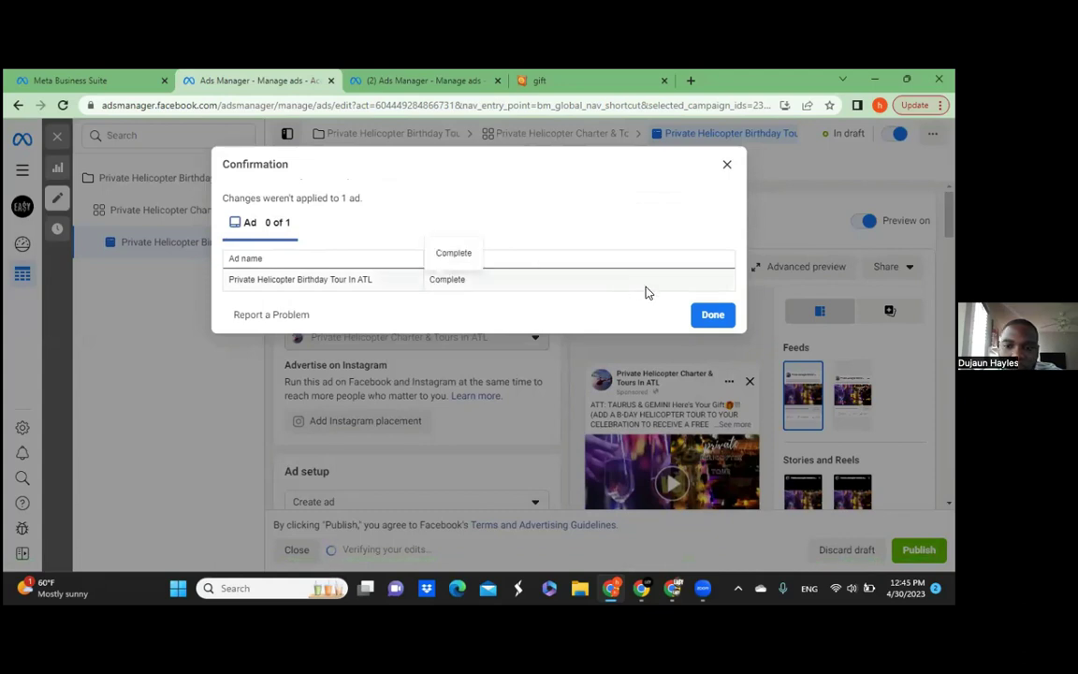
left_click(713, 316)
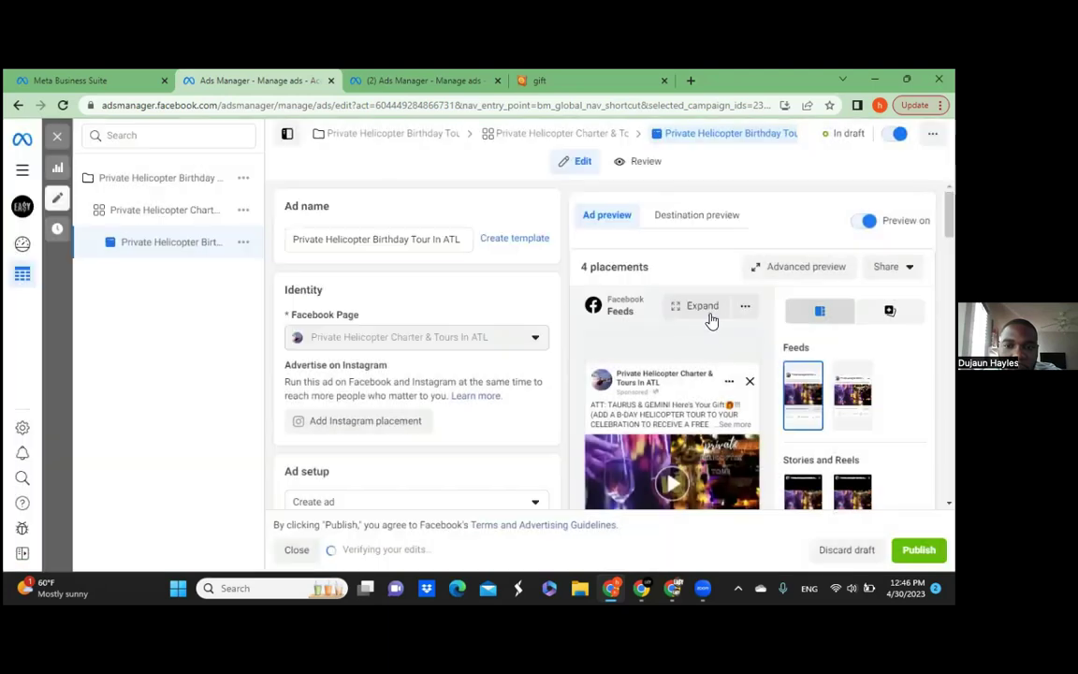
- Turn the Private Helicopter Birthday Tour In ATL campaign off and back on at campaign level
left_click(365, 134)
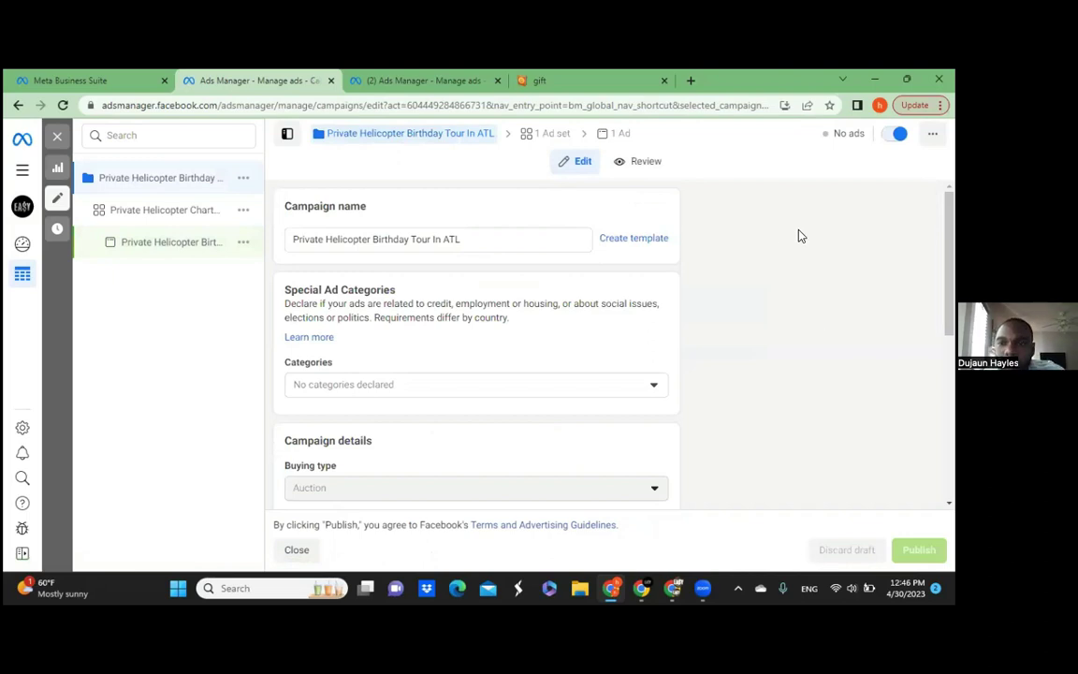
left_click(896, 132)
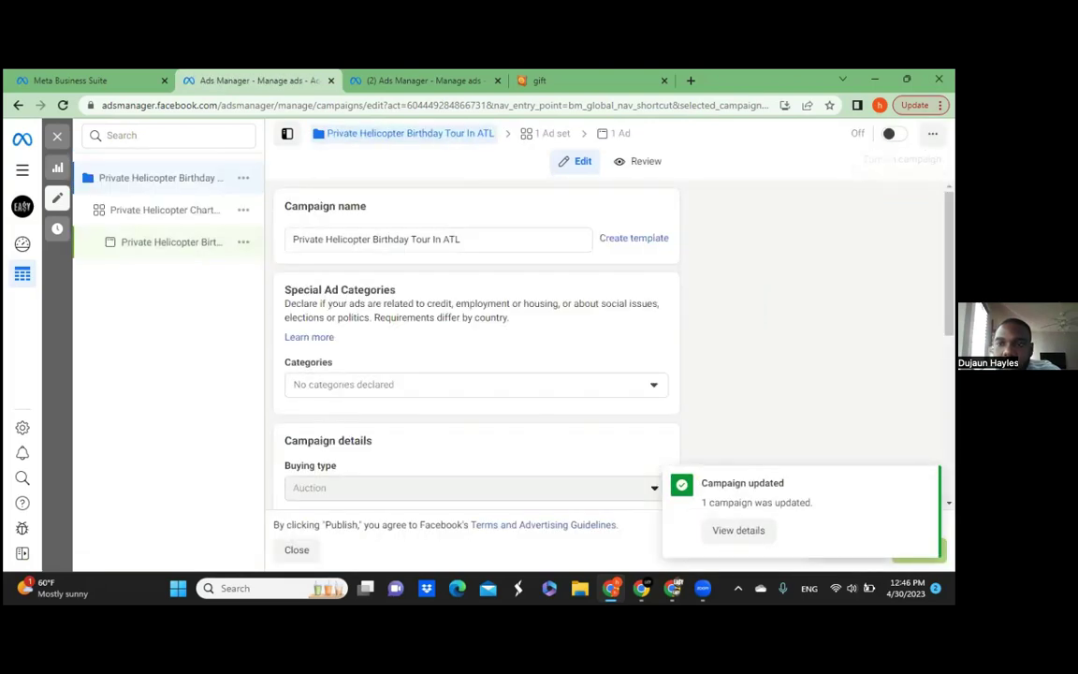
left_click(889, 133)
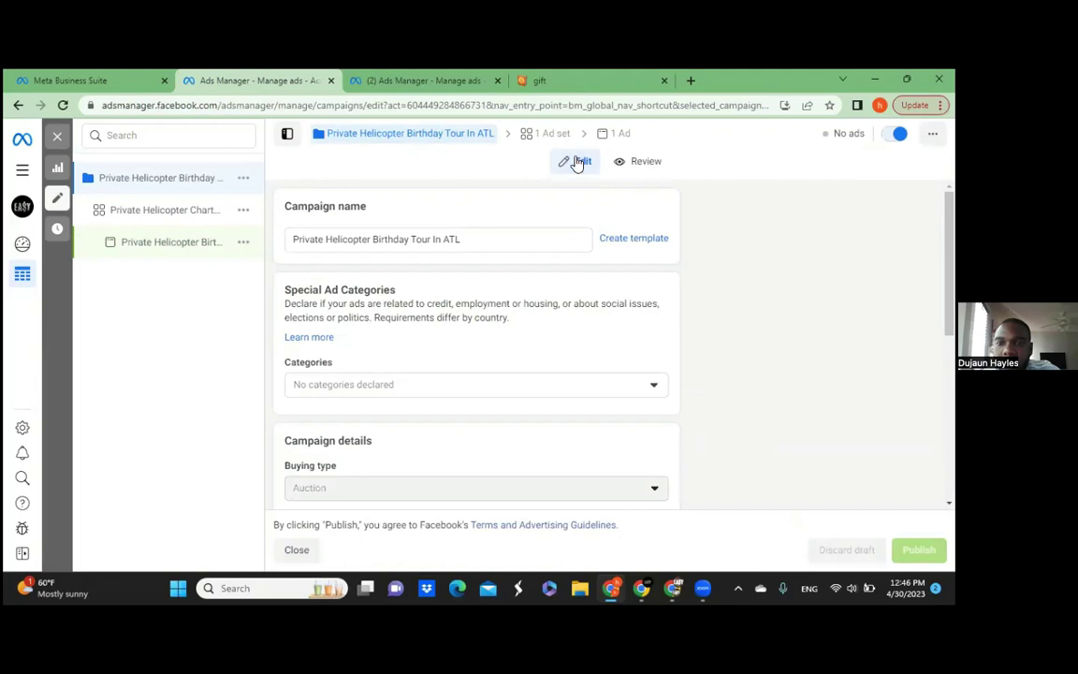
- Turn the Private Helicopter Charter & Tour In ATL- 1 ad set off and back on, and publish the change
left_click(555, 134)
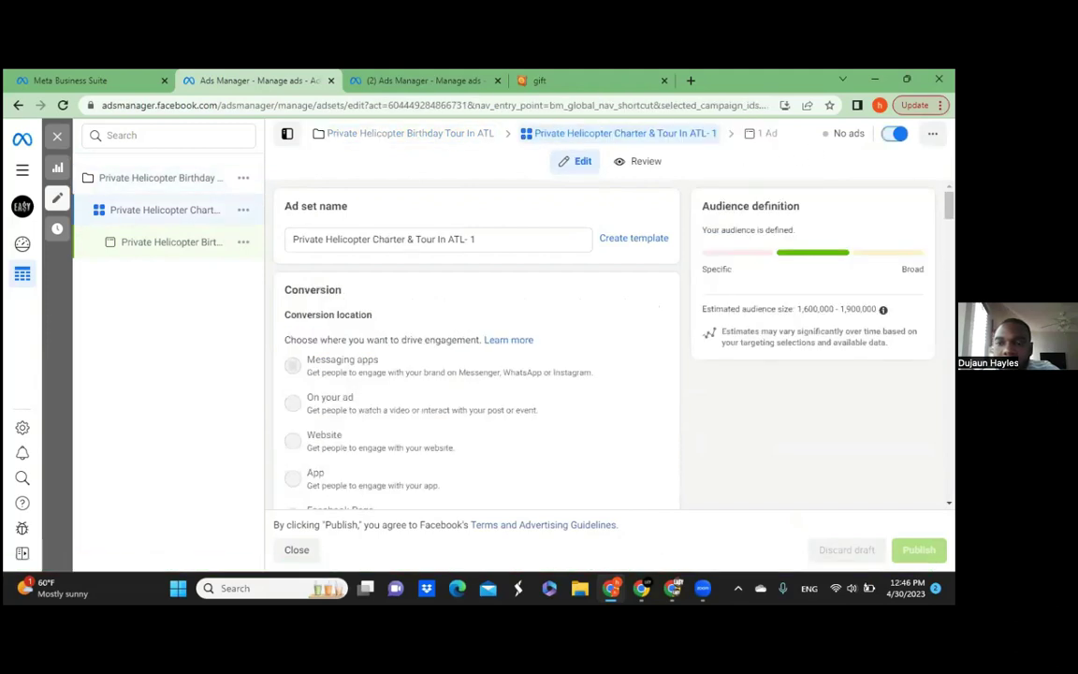
left_click(895, 134)
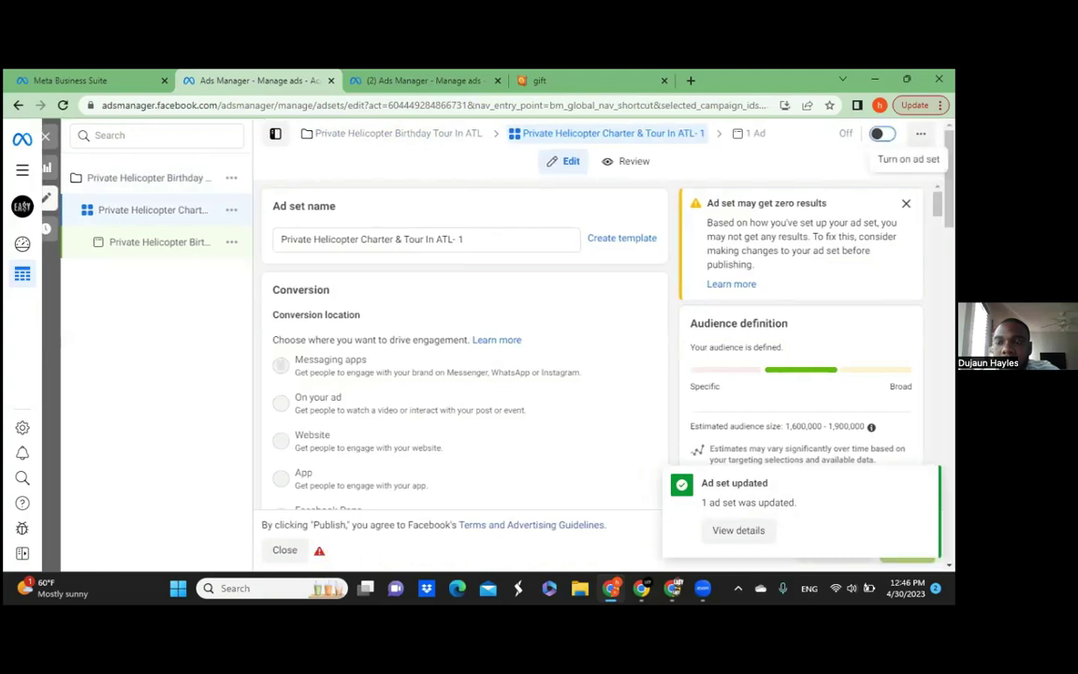
left_click(879, 134)
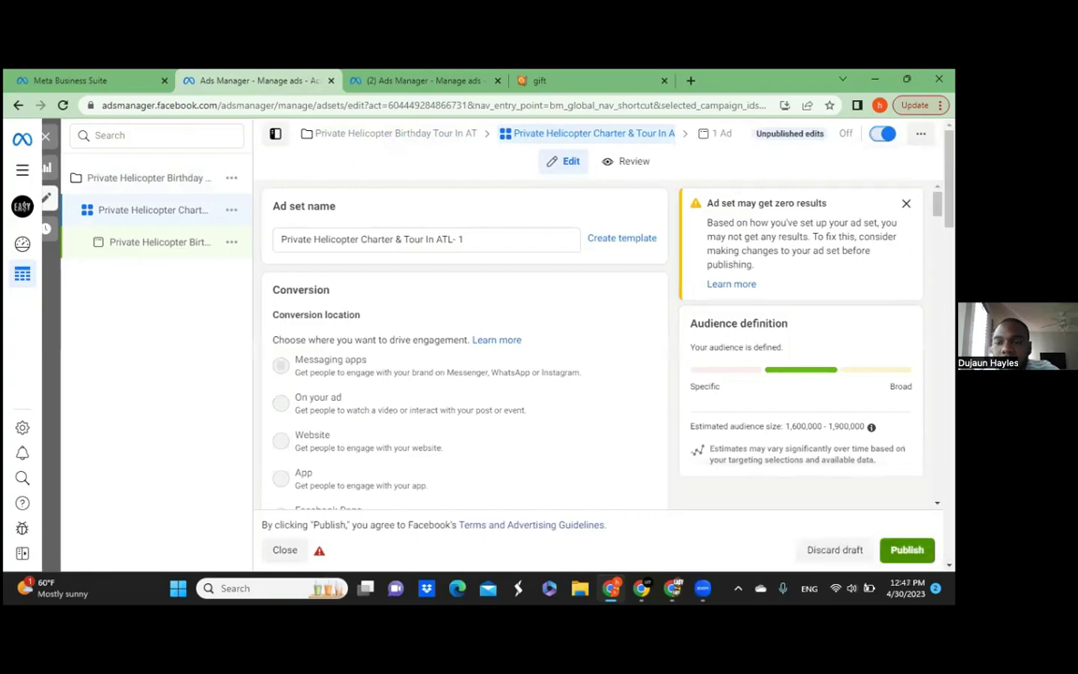
left_click(907, 550)
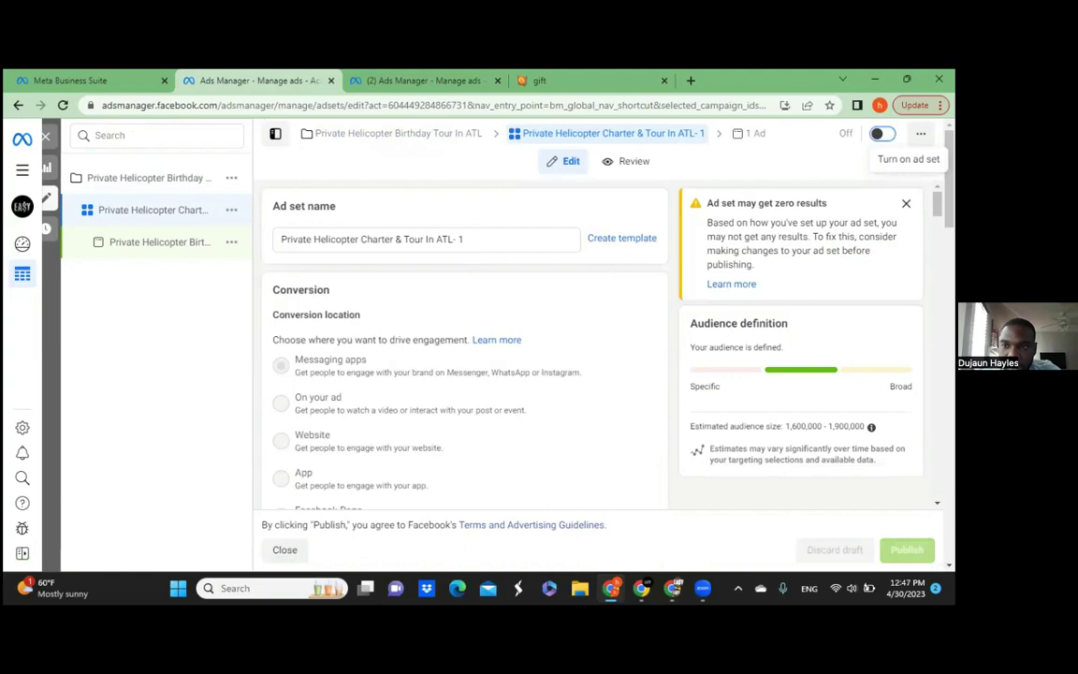
left_click(882, 134)
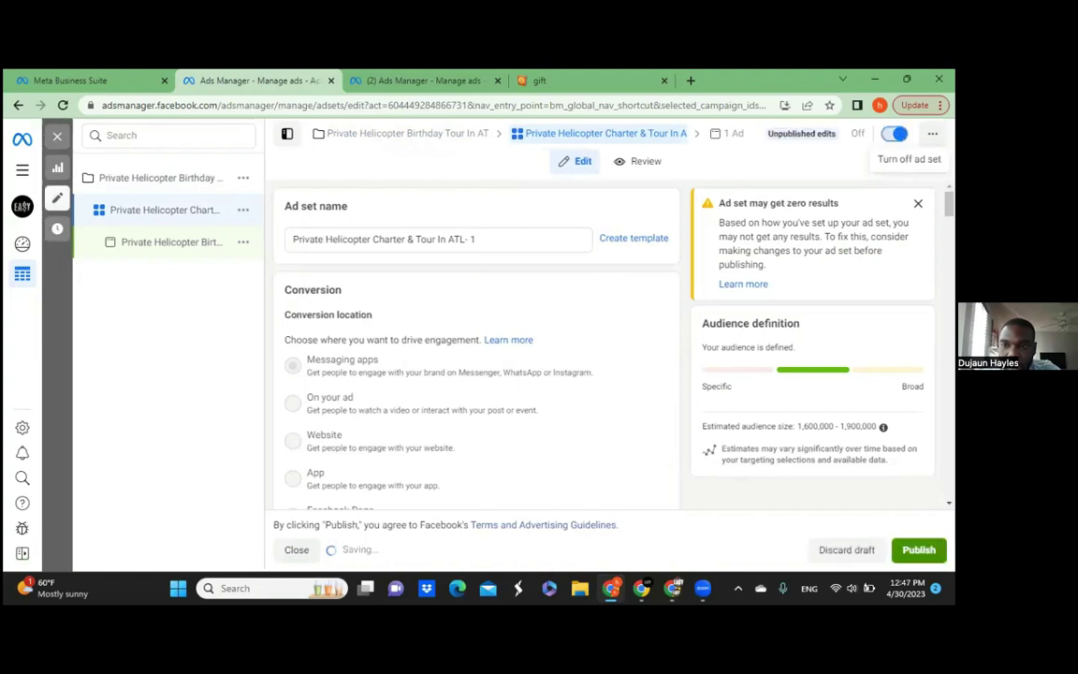
left_click(907, 549)
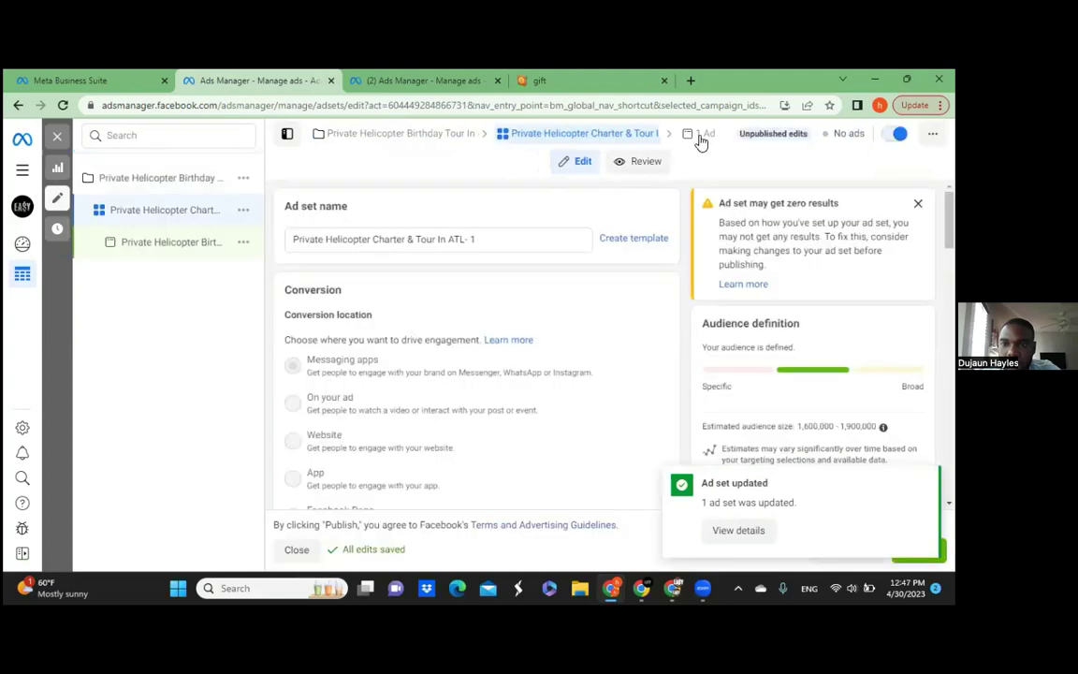
- Return to the account's campaign list and turn off the Private Helicopter Birthday Tour In ATL campaign
left_click(700, 138)
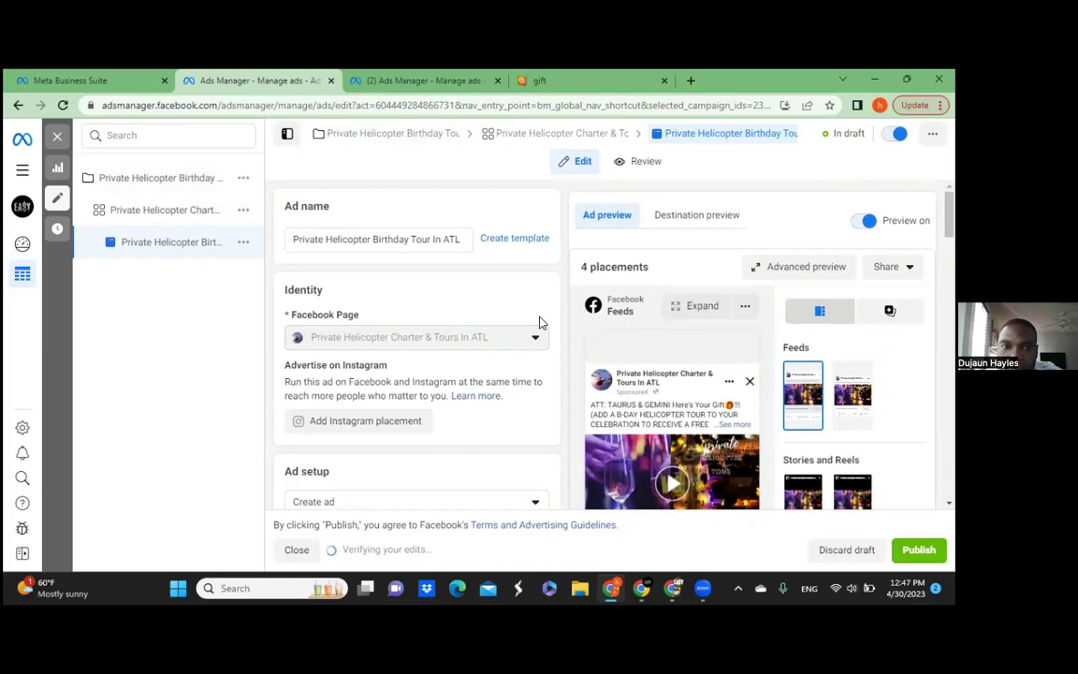
left_click(24, 171)
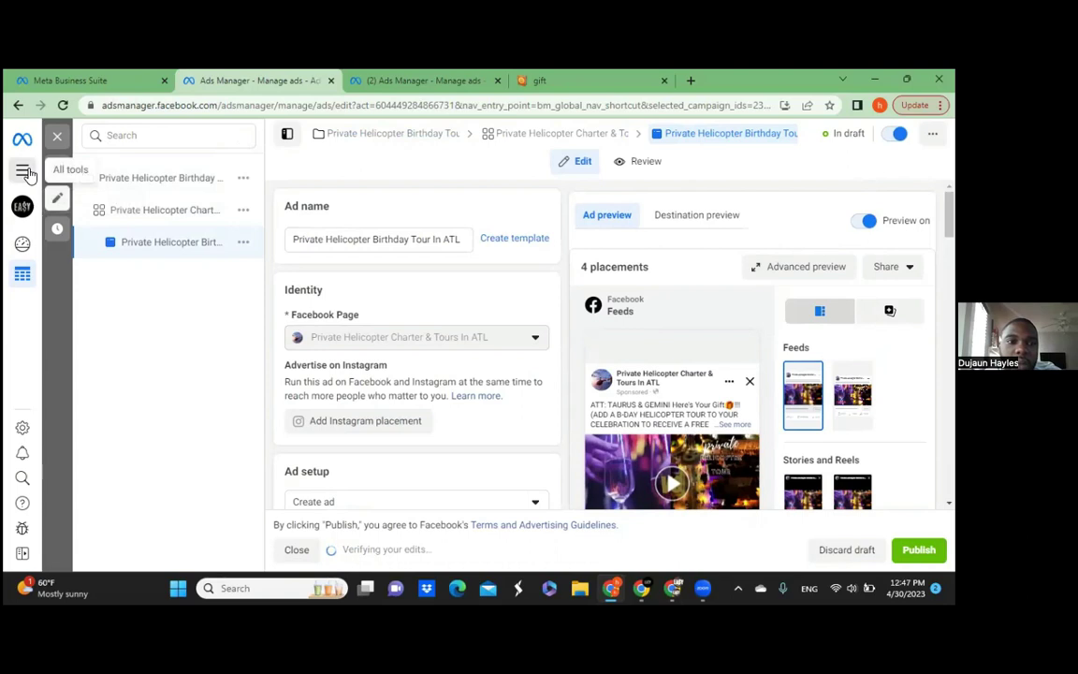
left_click(24, 171)
left_click(97, 215)
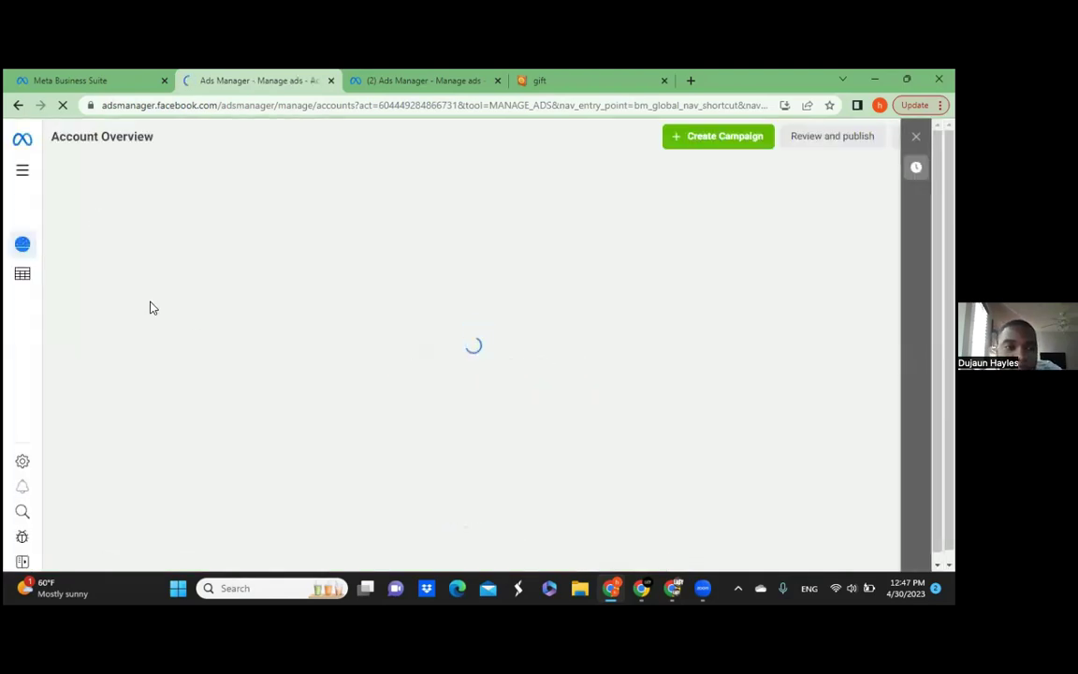
left_click(23, 276)
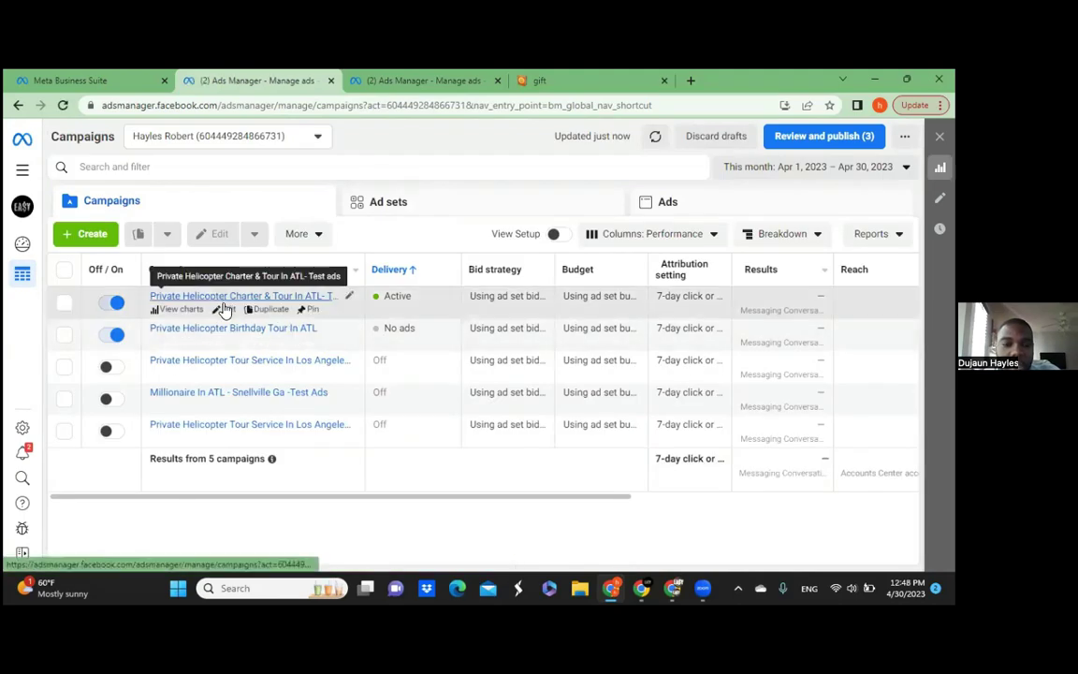
left_click(113, 336)
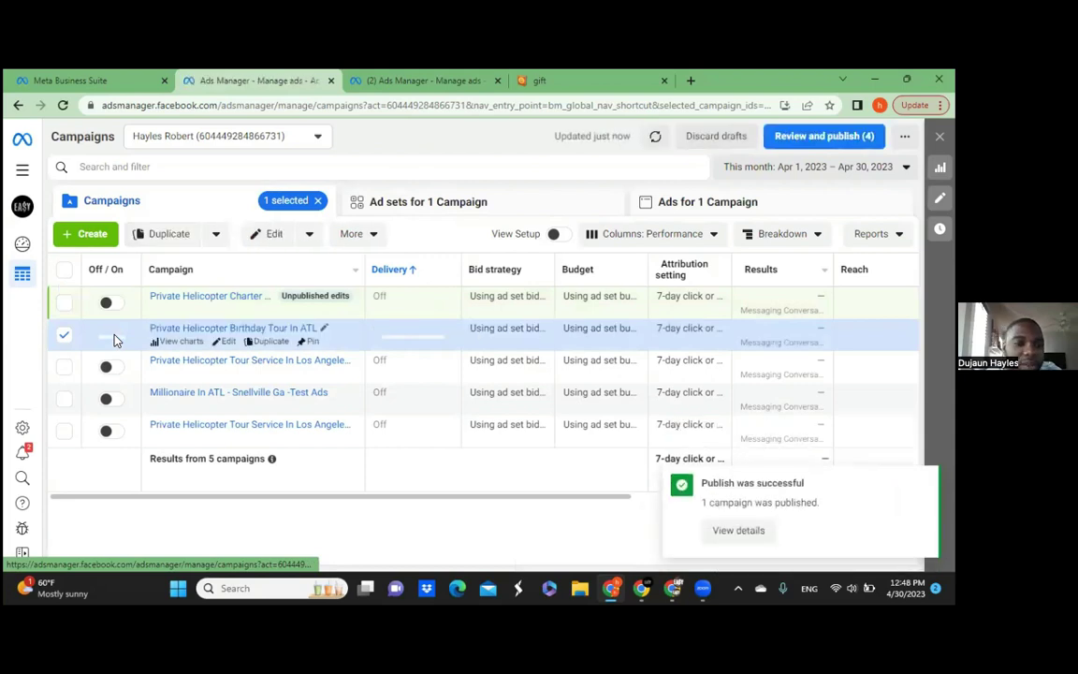
left_click(115, 335)
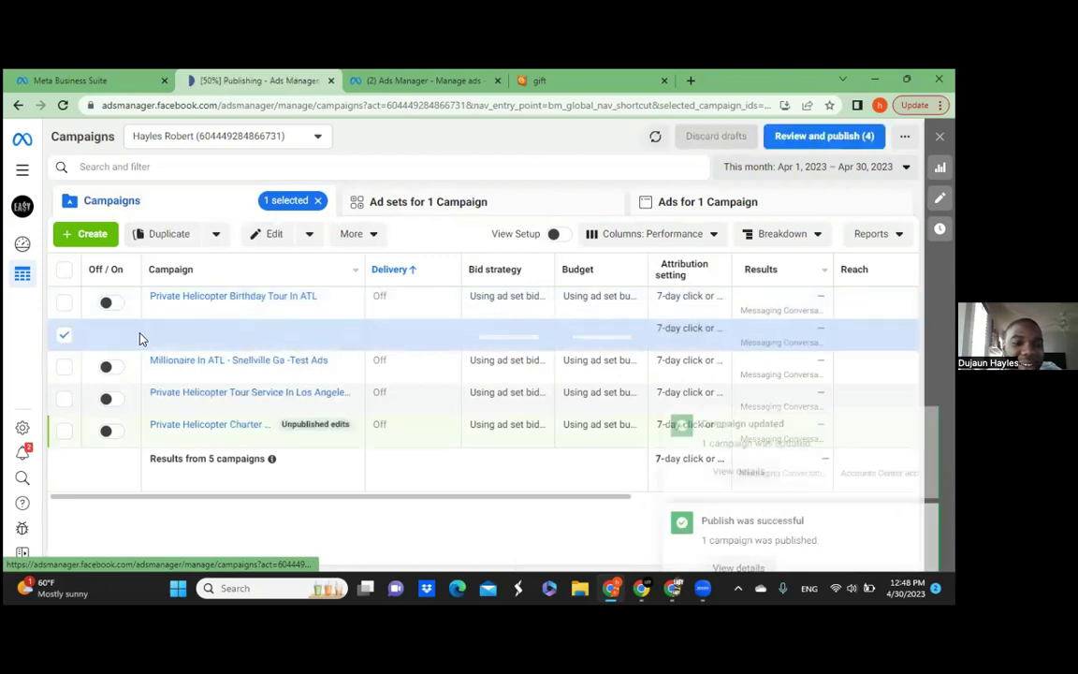
- Close the duplicate Ads Manager, Meta Business Suite and gift browser tabs
left_click(497, 81)
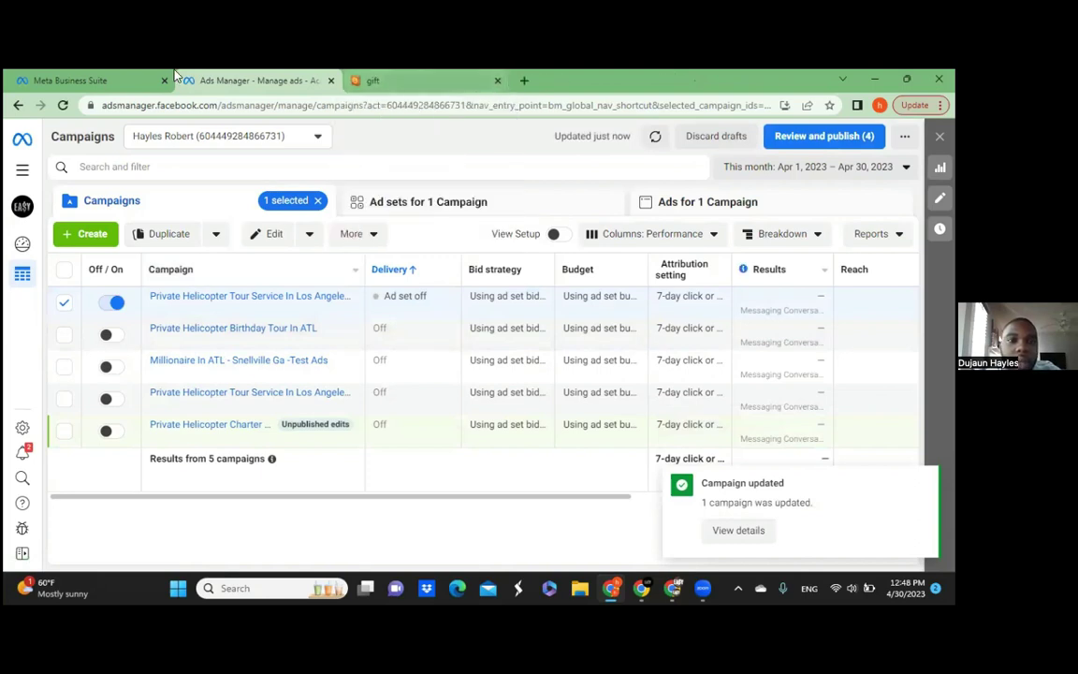
left_click(163, 81)
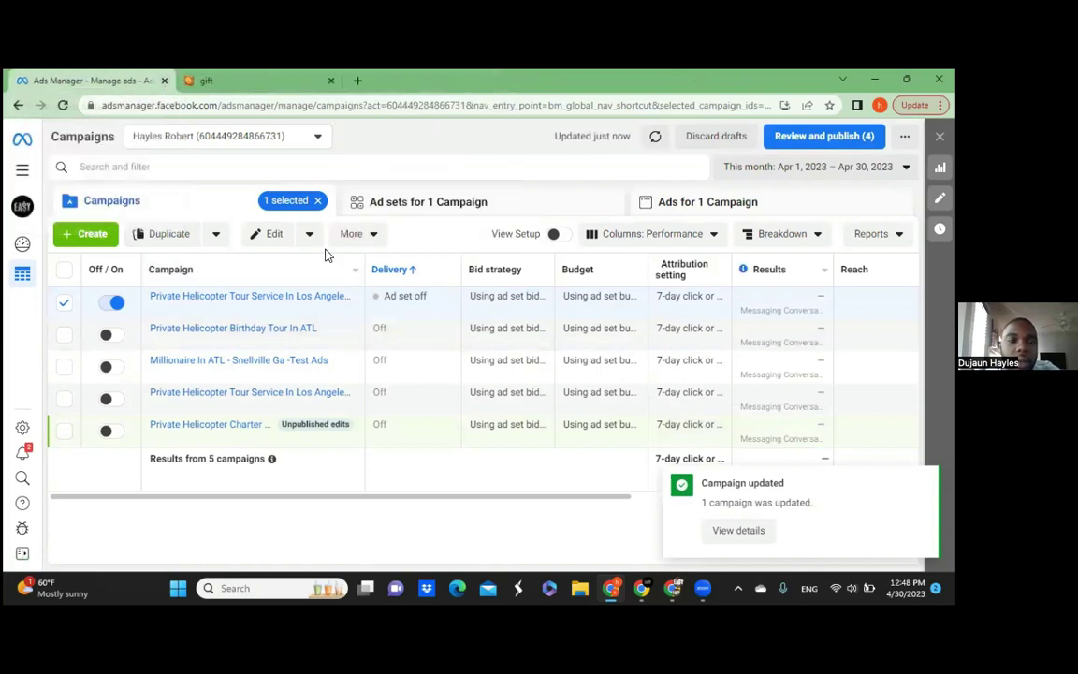
left_click(331, 81)
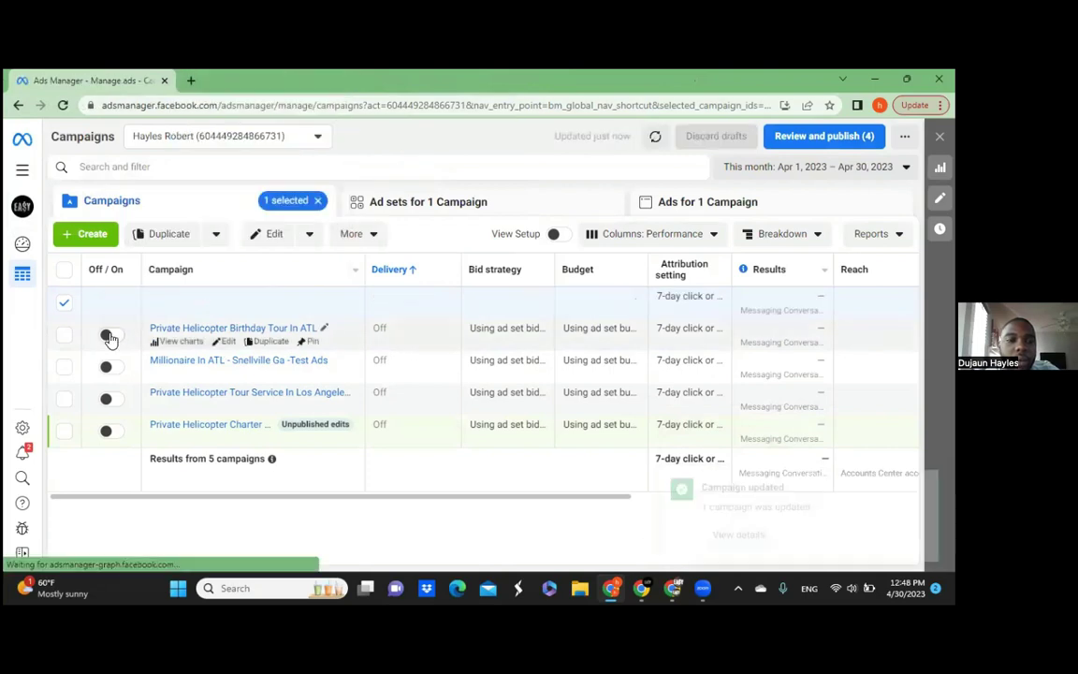
- Turn the Private Helicopter Birthday Tour In ATL campaign back on and open its ad for editing
left_click(108, 336)
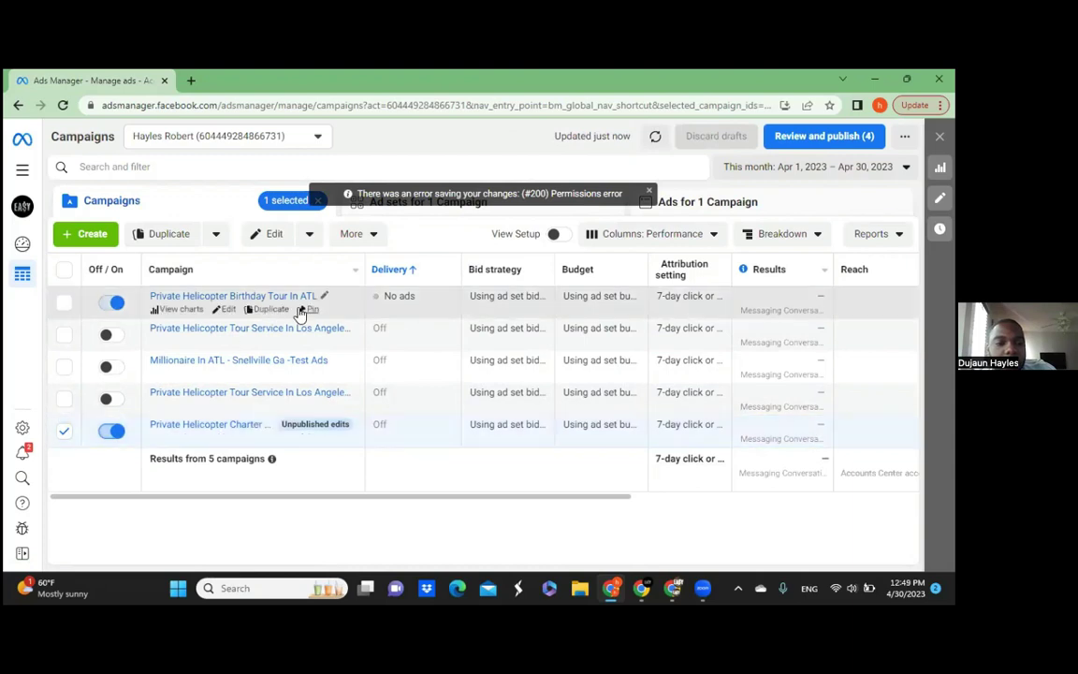
left_click(225, 313)
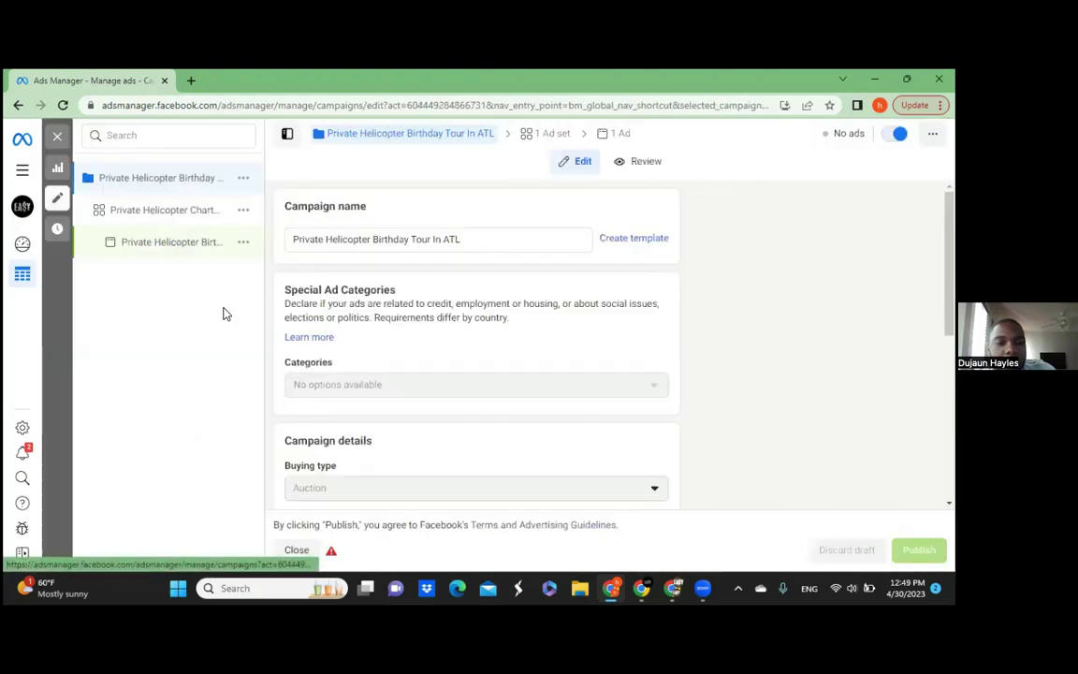
left_click(186, 217)
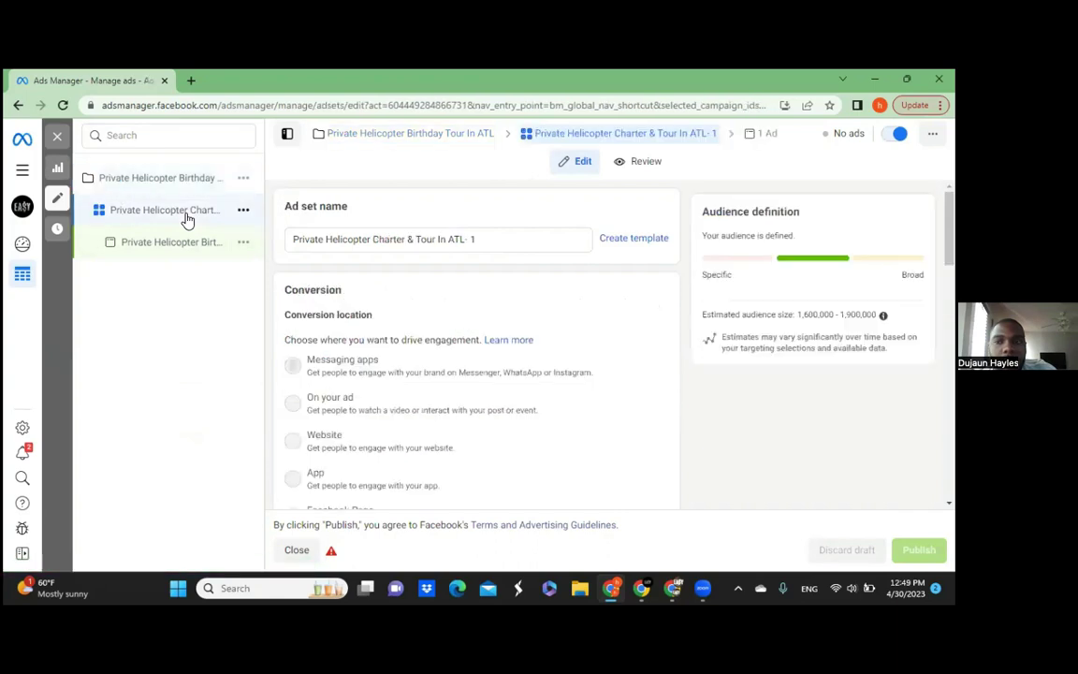
left_click(170, 247)
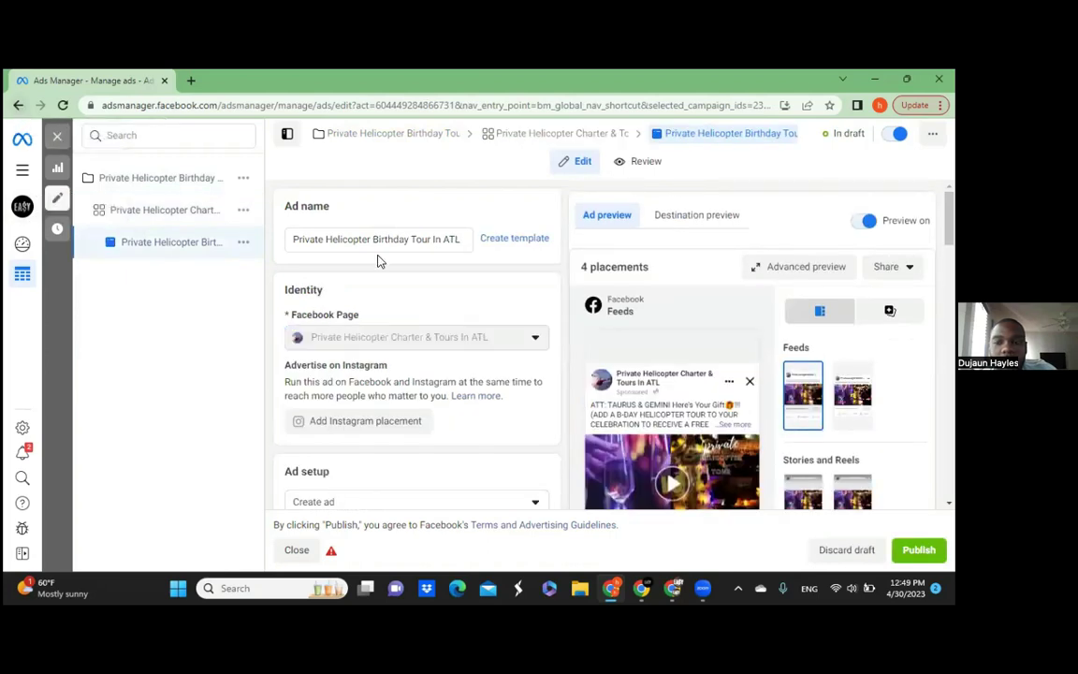
- Reload the ad editor and look through the helicopter birthday tour ad's settings and primary text
scroll(417, 356, "down", 10)
scroll(416, 374, "down", 5)
left_click(62, 105)
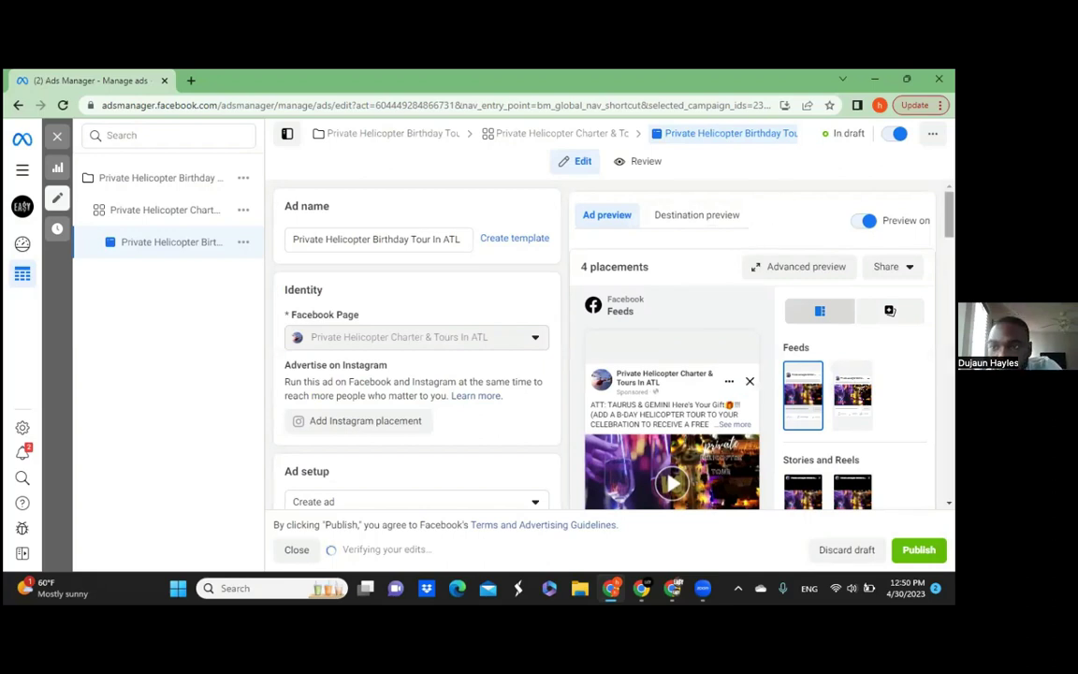
scroll(786, 199, "down", 5)
scroll(890, 307, "down", 5)
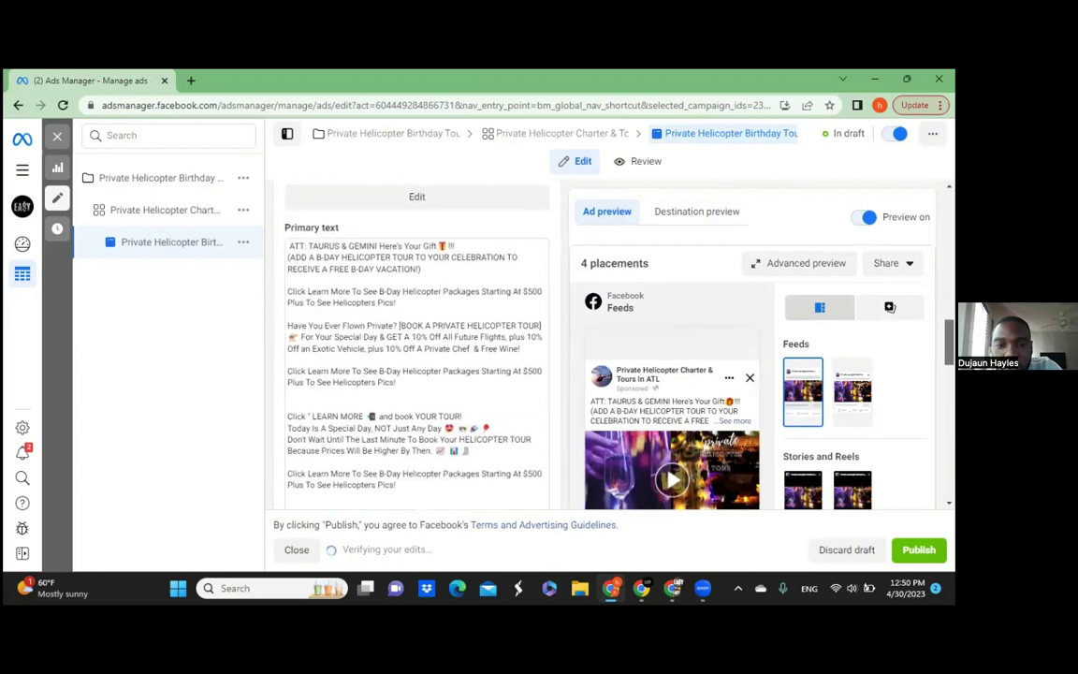
scroll(890, 307, "up", 10)
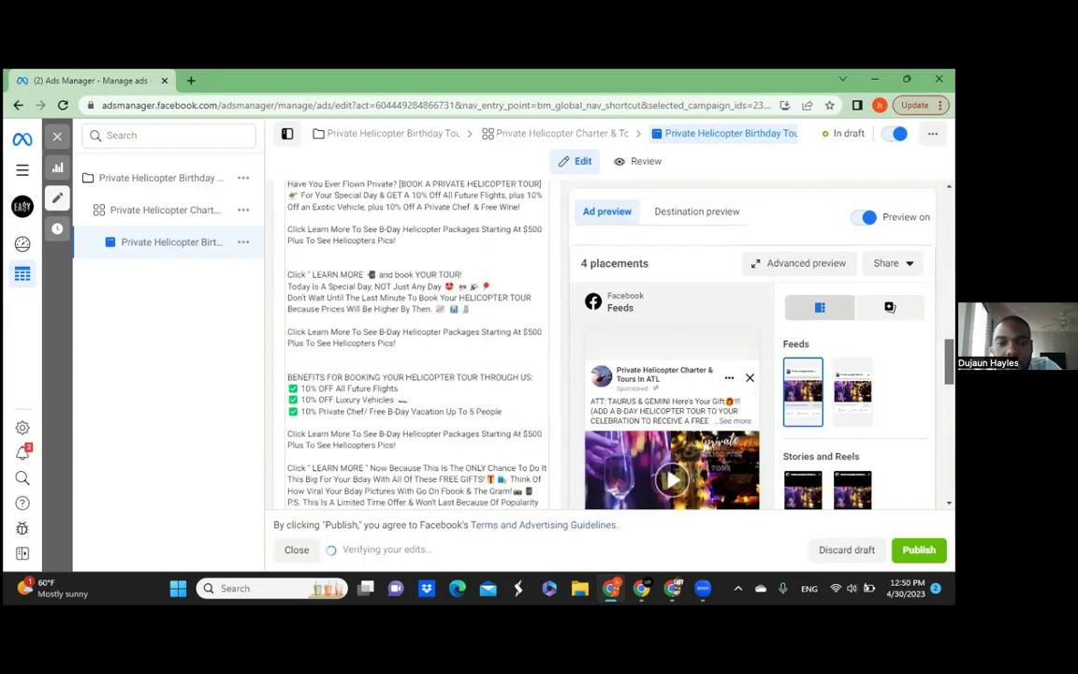